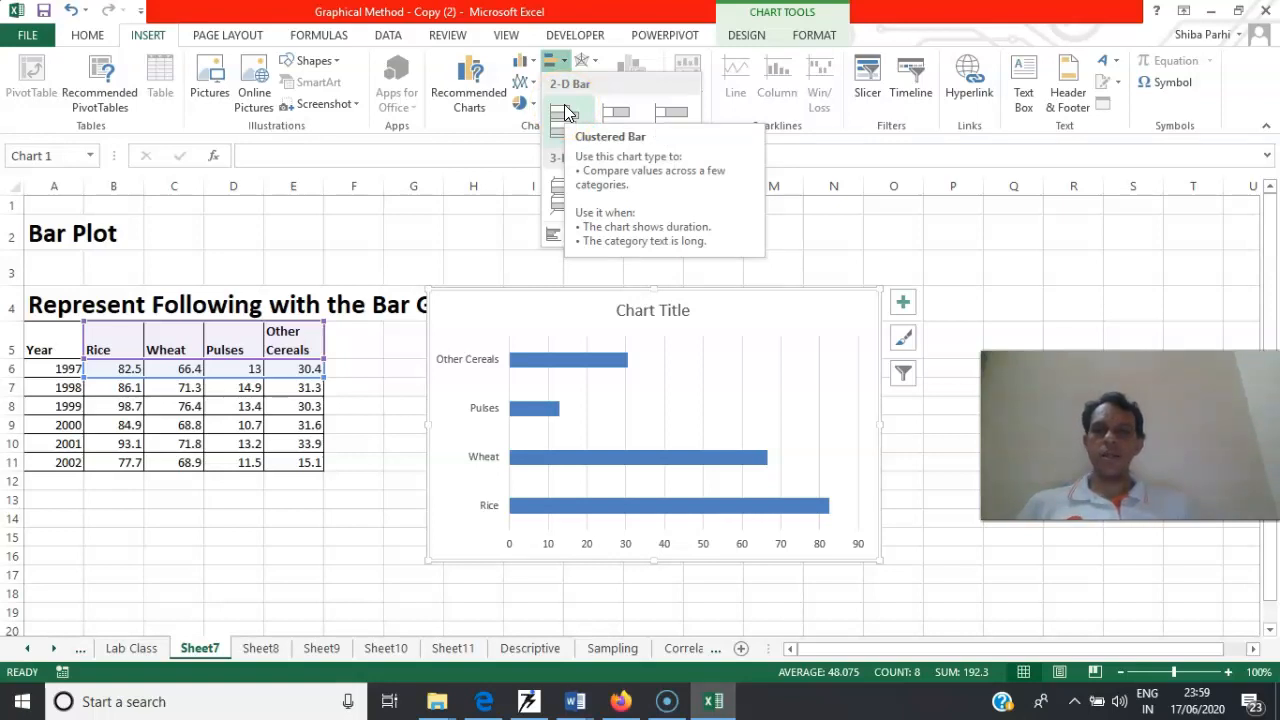
Insert a 2-D clustered bar chart of the 1997 crop values and add data labels to its bars
click(566, 113)
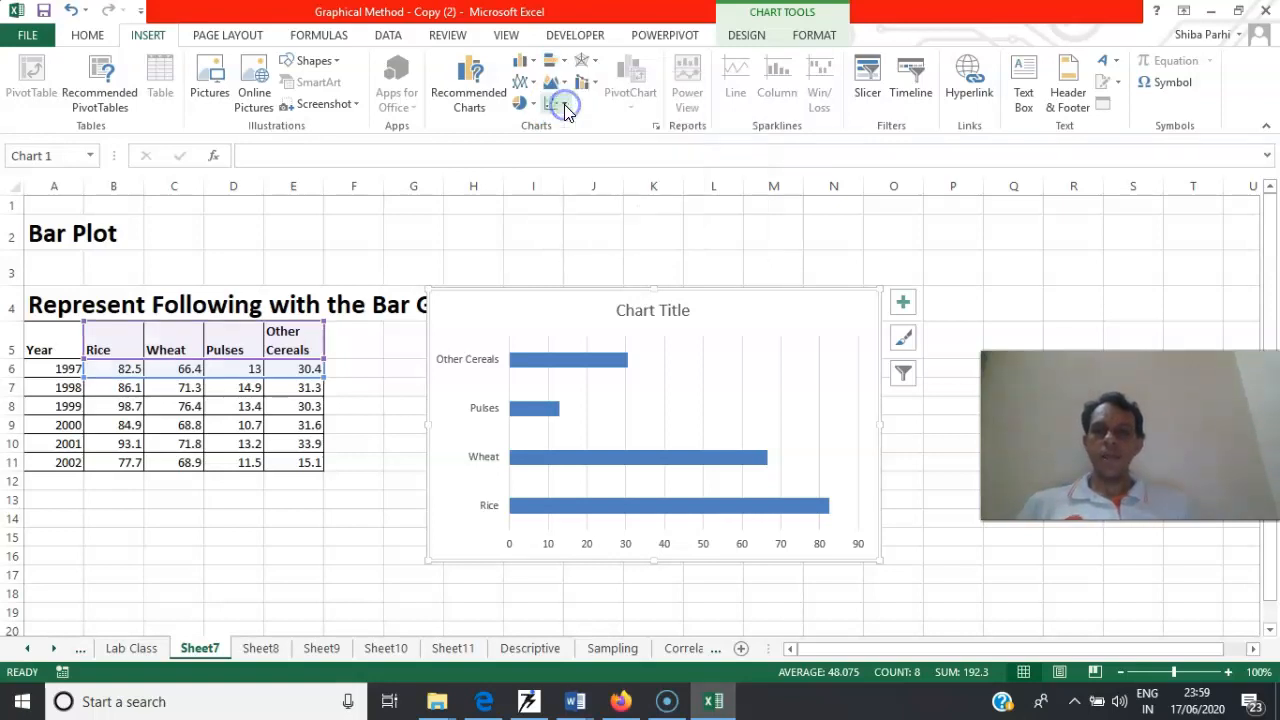
click(597, 360)
right_click(597, 361)
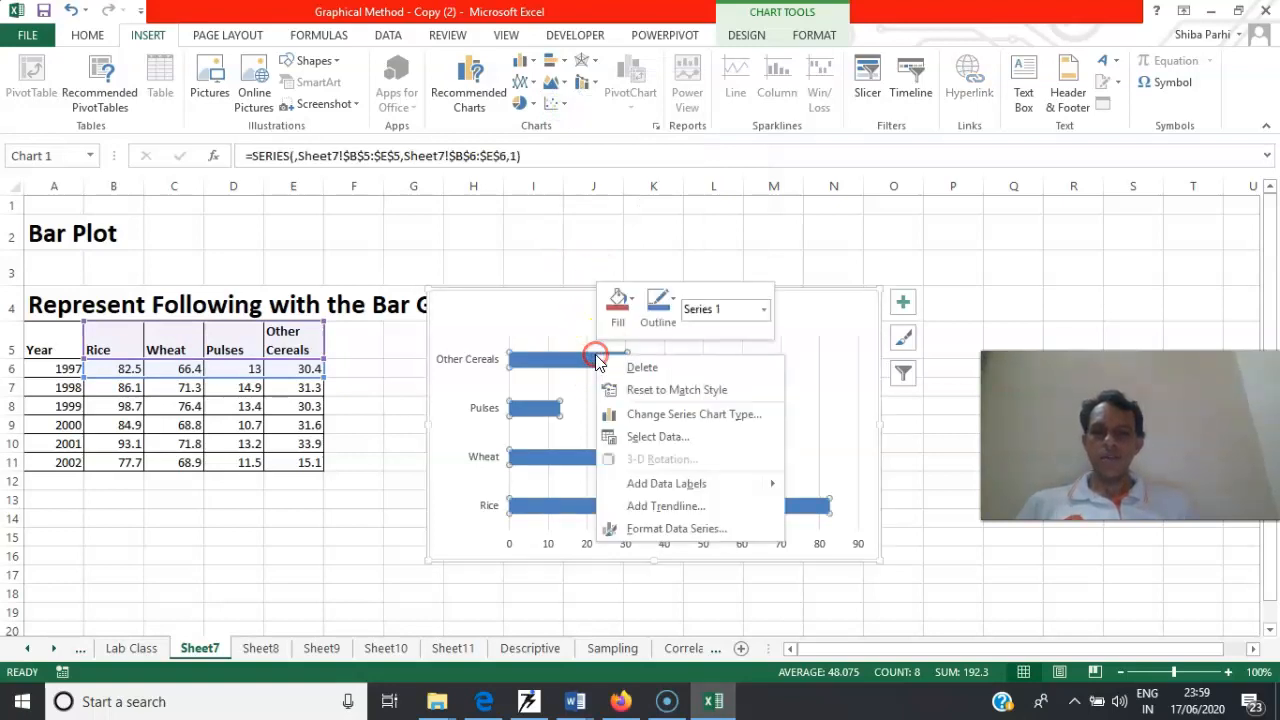
mouse_move(730, 485)
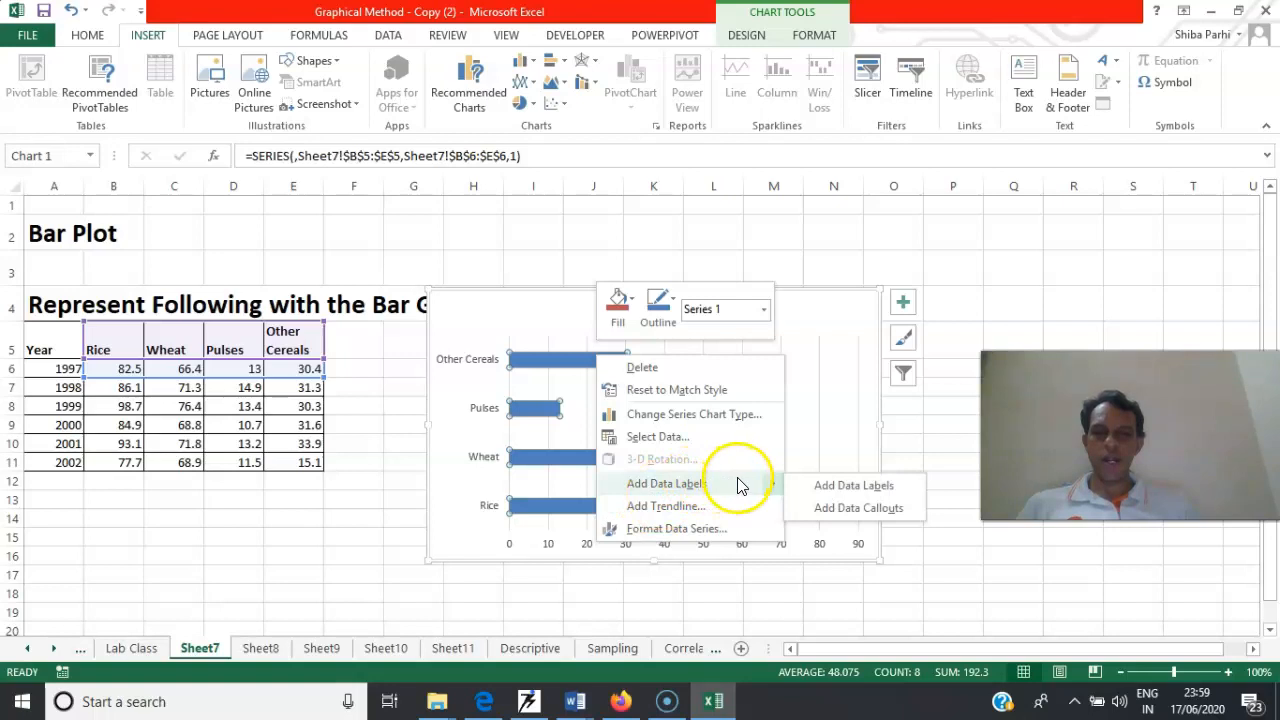
click(818, 486)
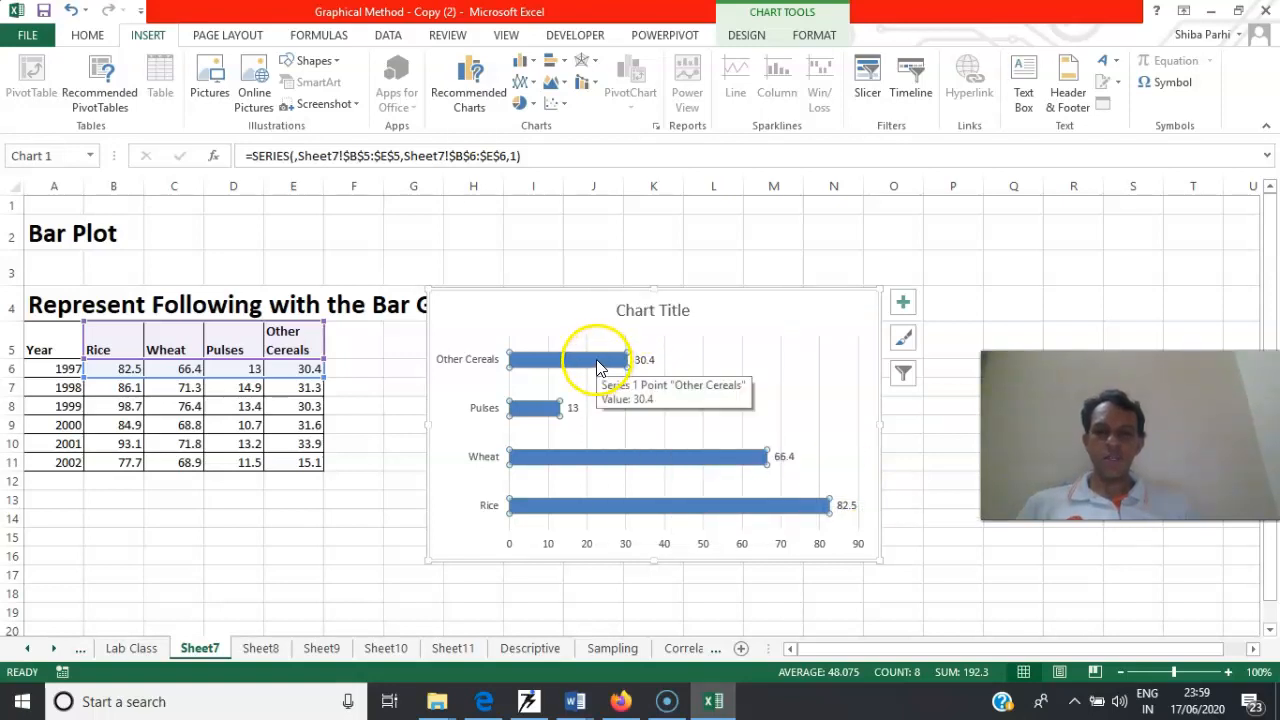
Include the category name alongside the value in the bar chart's data labels
click(760, 367)
right_click(760, 367)
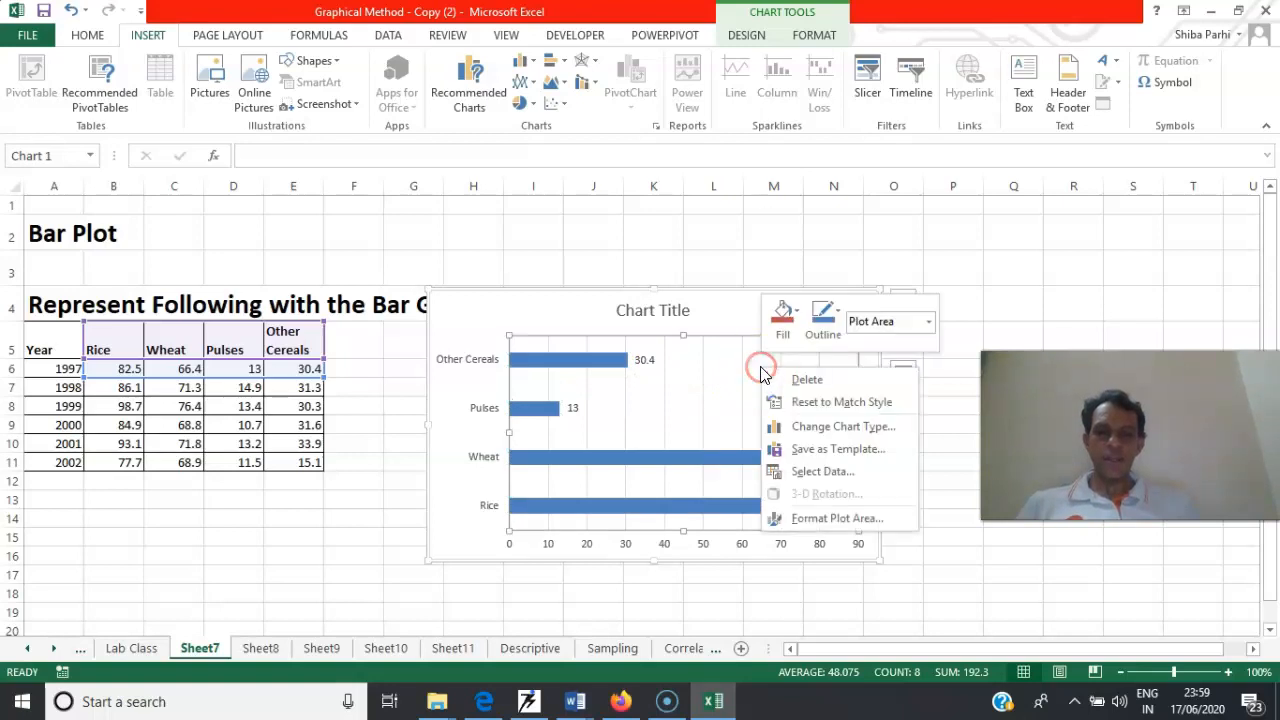
click(668, 385)
click(608, 360)
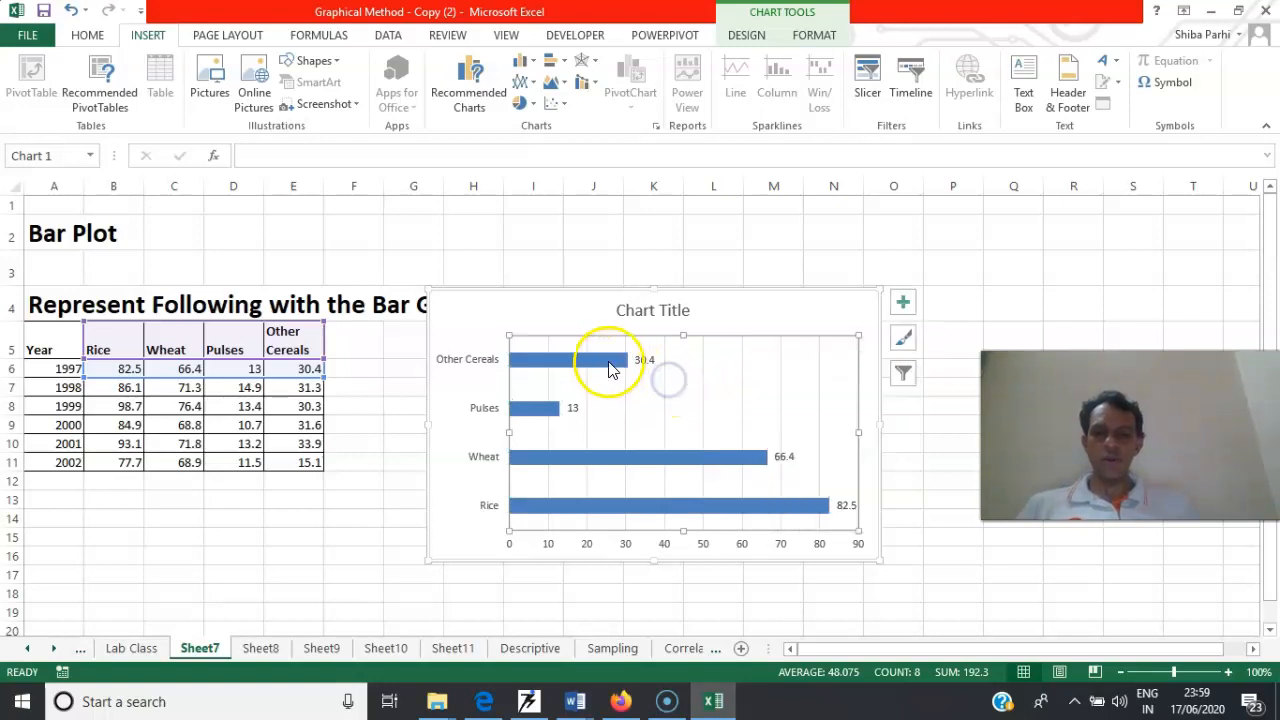
right_click(608, 365)
click(677, 500)
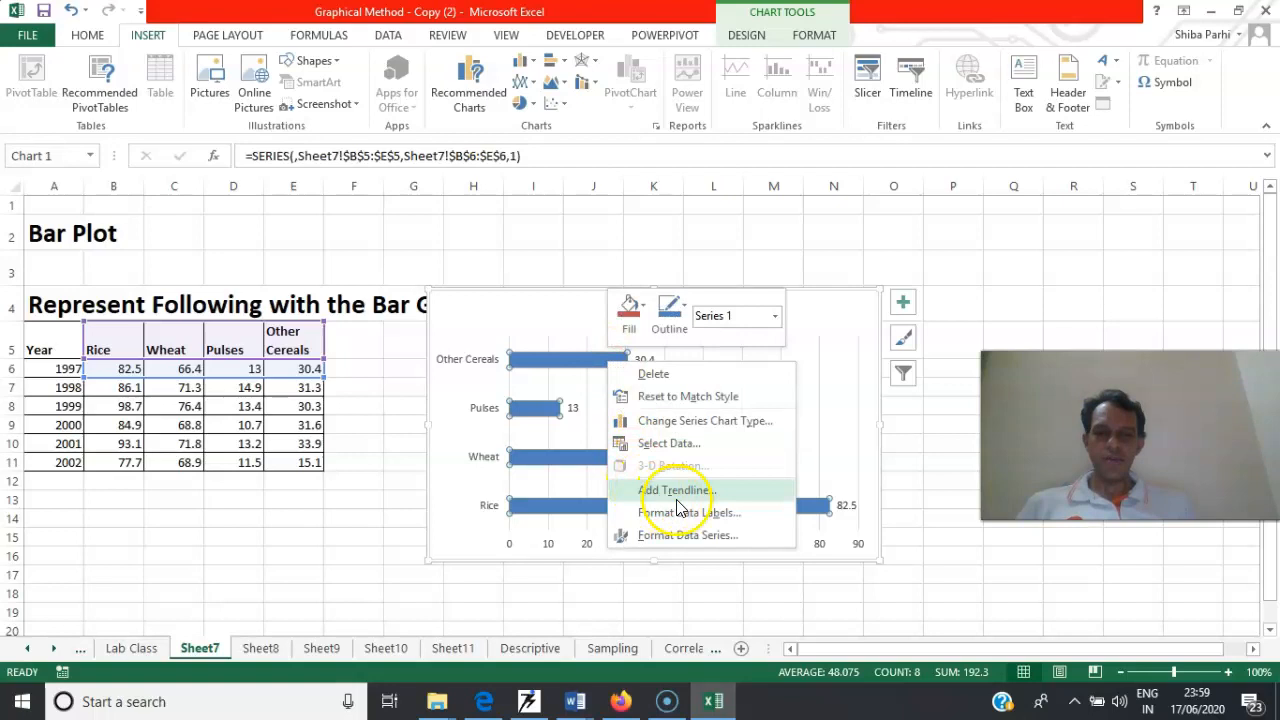
click(711, 516)
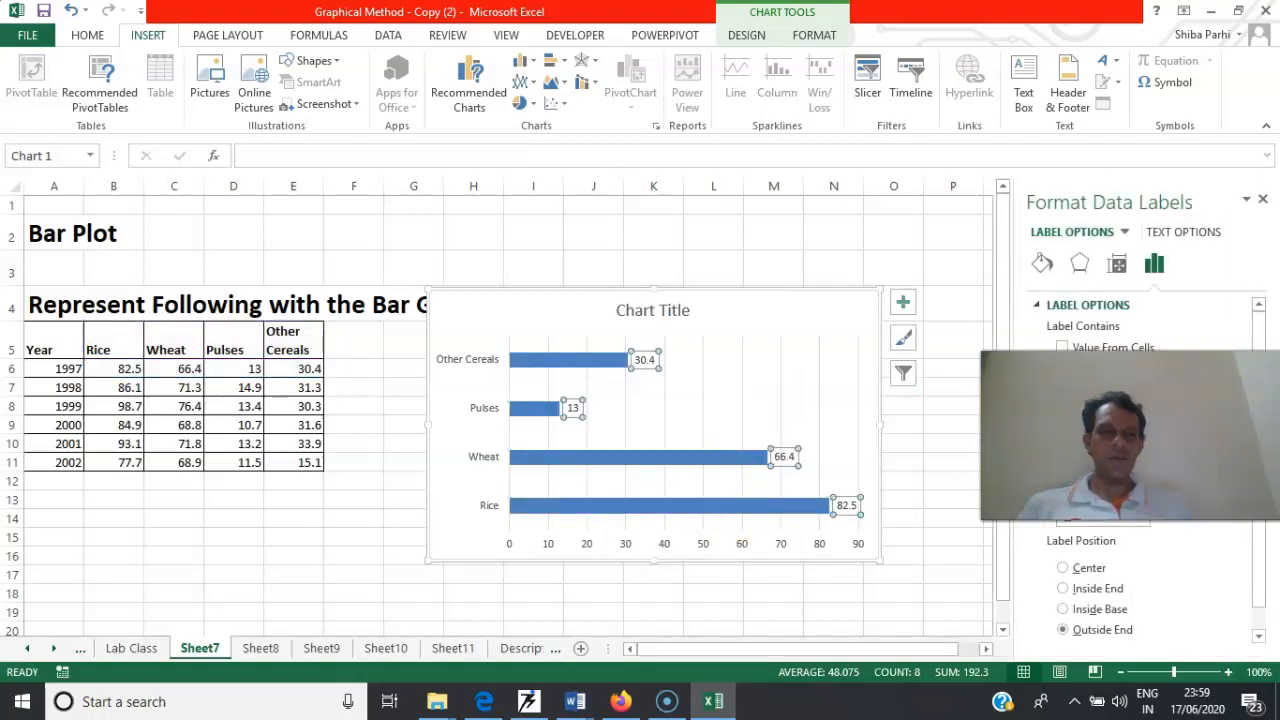
drag(1100, 430, 1063, 118)
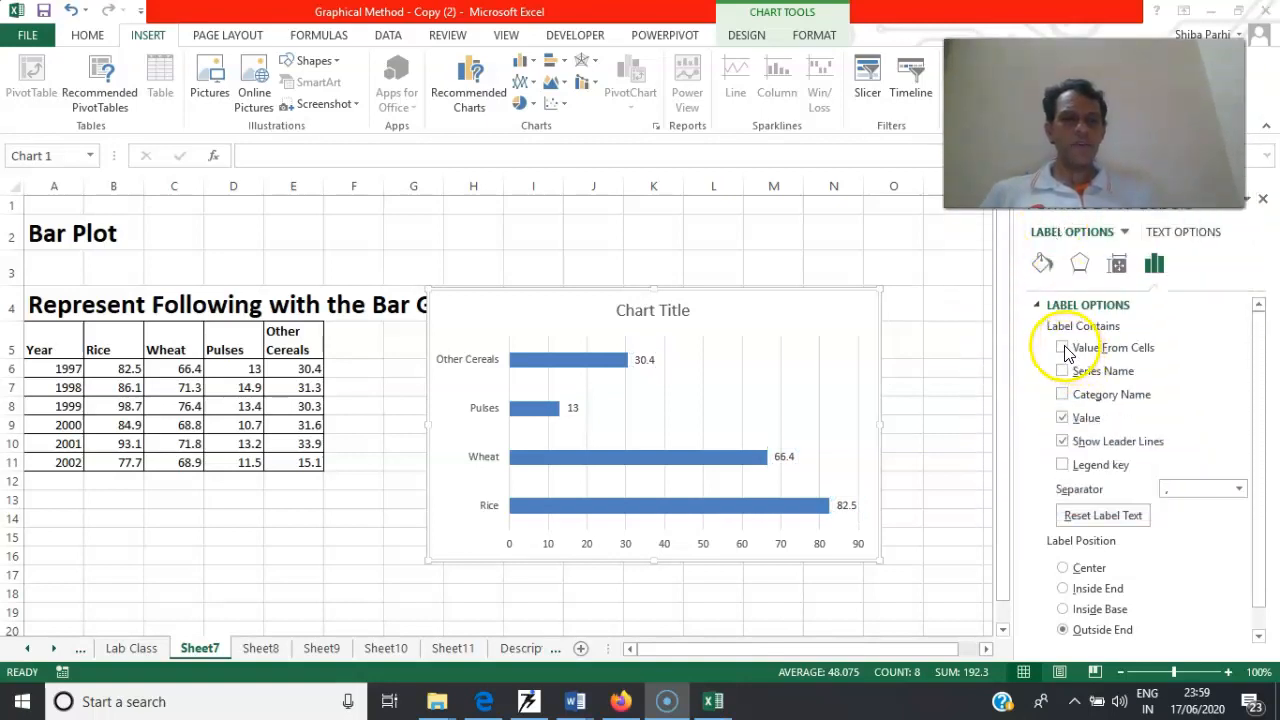
click(1065, 370)
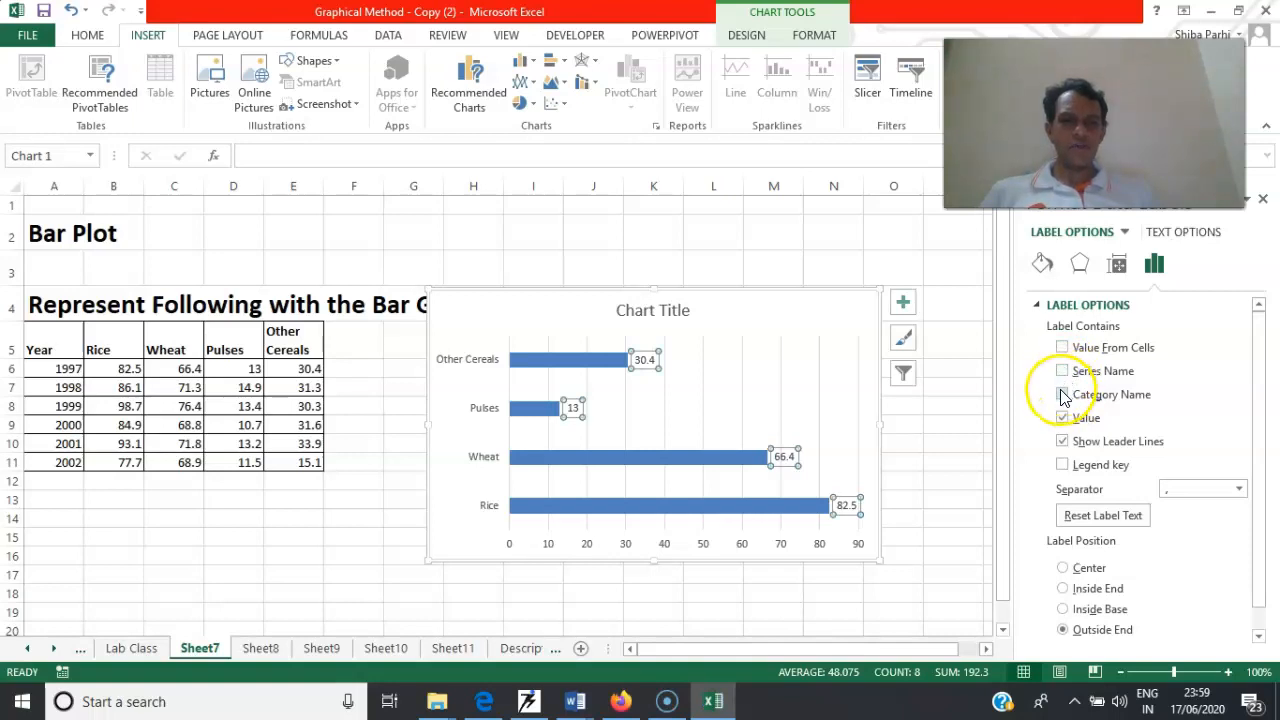
click(1063, 395)
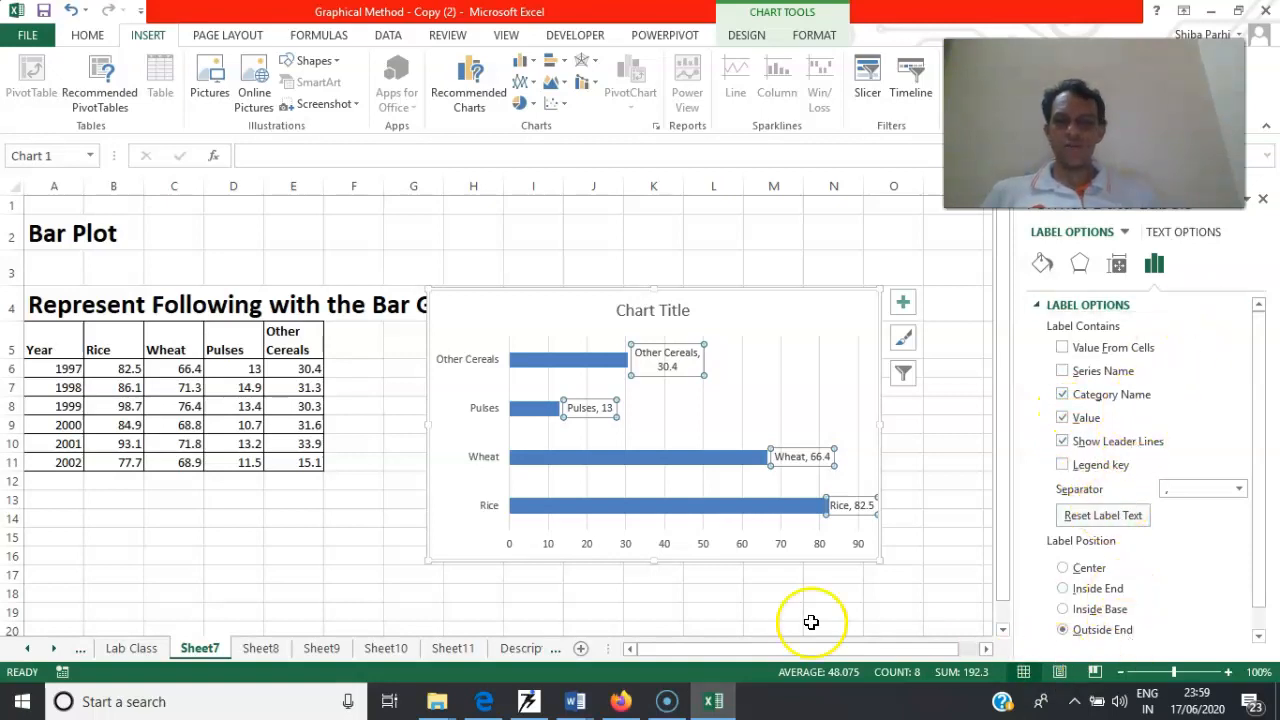
click(734, 589)
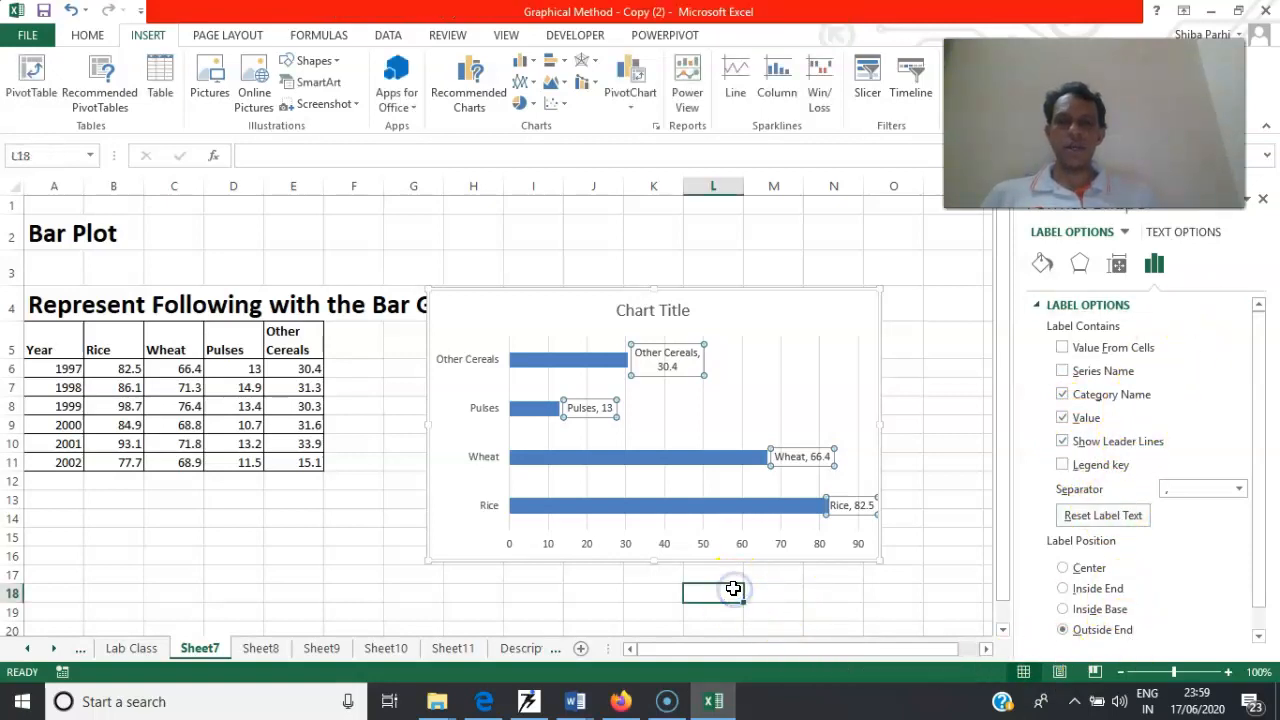
Delete the 1997 bar chart from the sheet
click(704, 452)
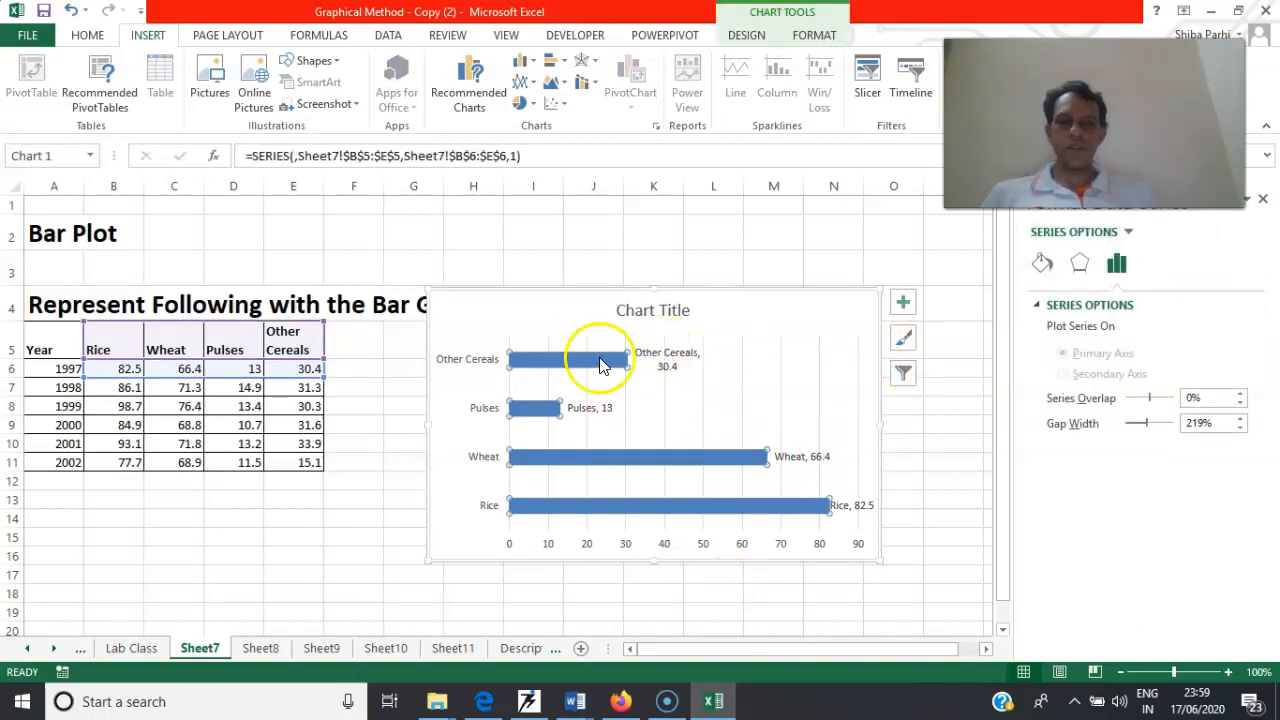
mouse_move(578, 368)
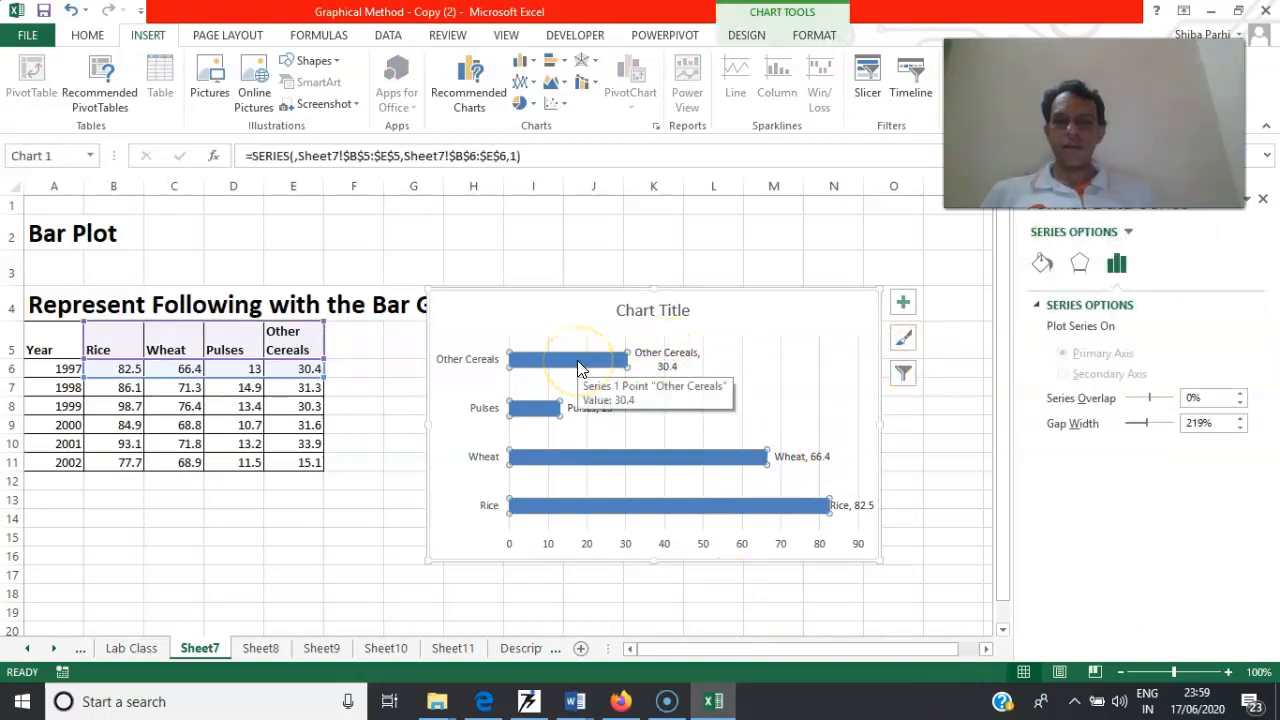
click(533, 66)
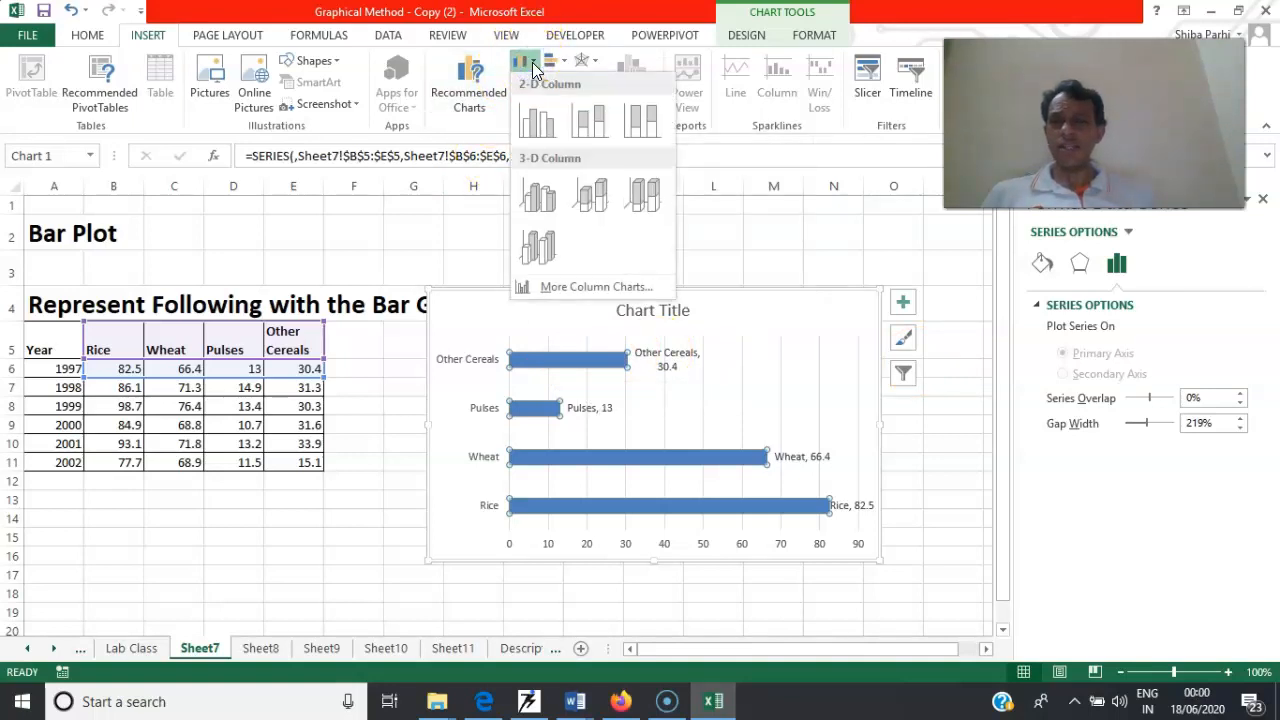
click(310, 246)
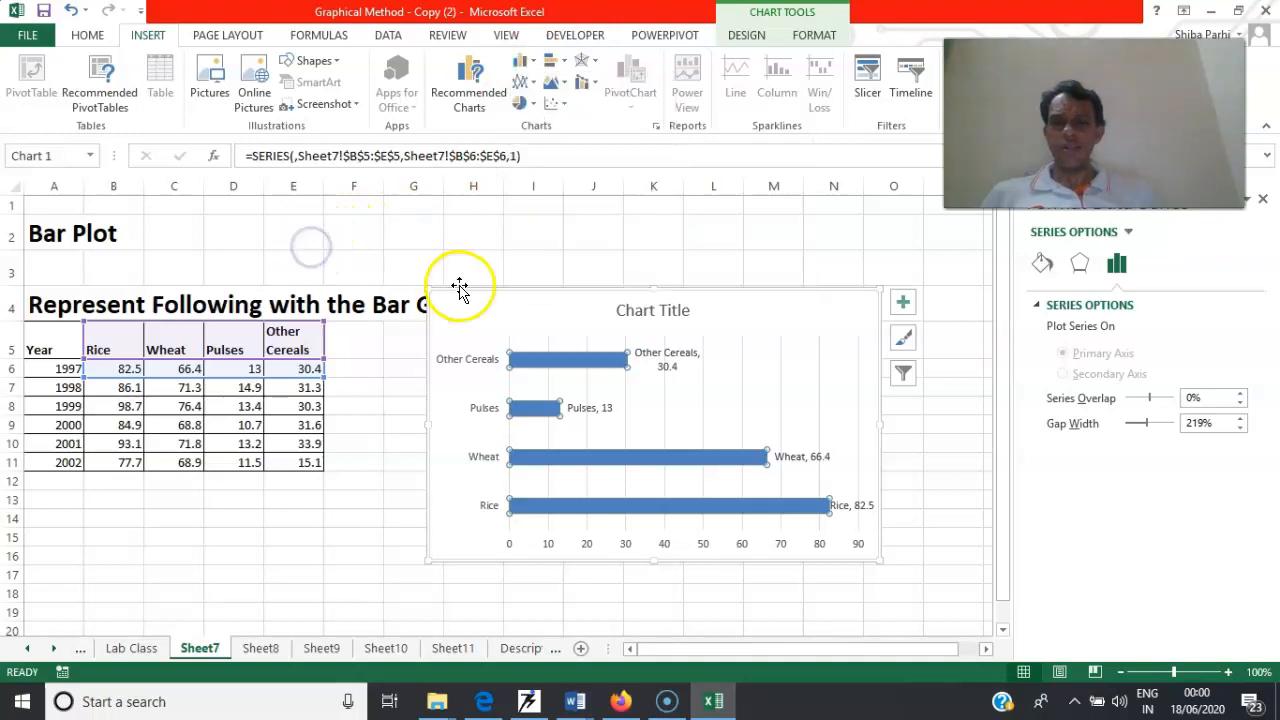
click(437, 289)
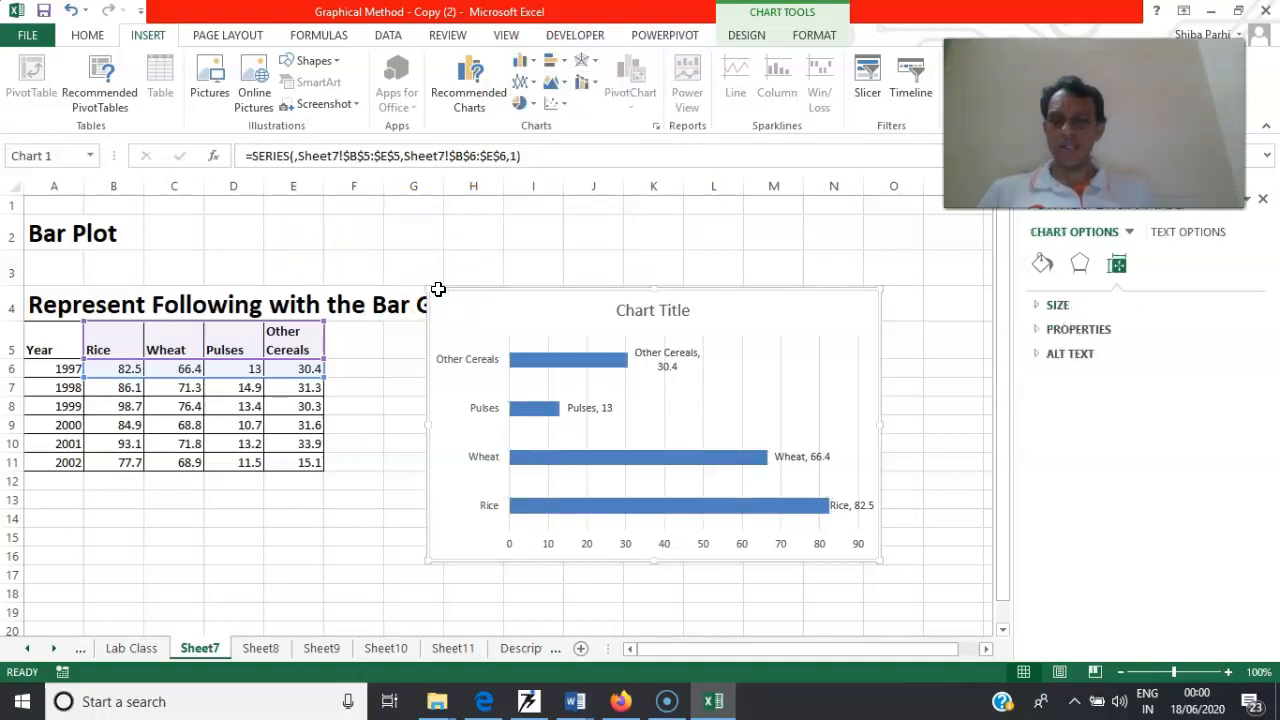
key(Delete)
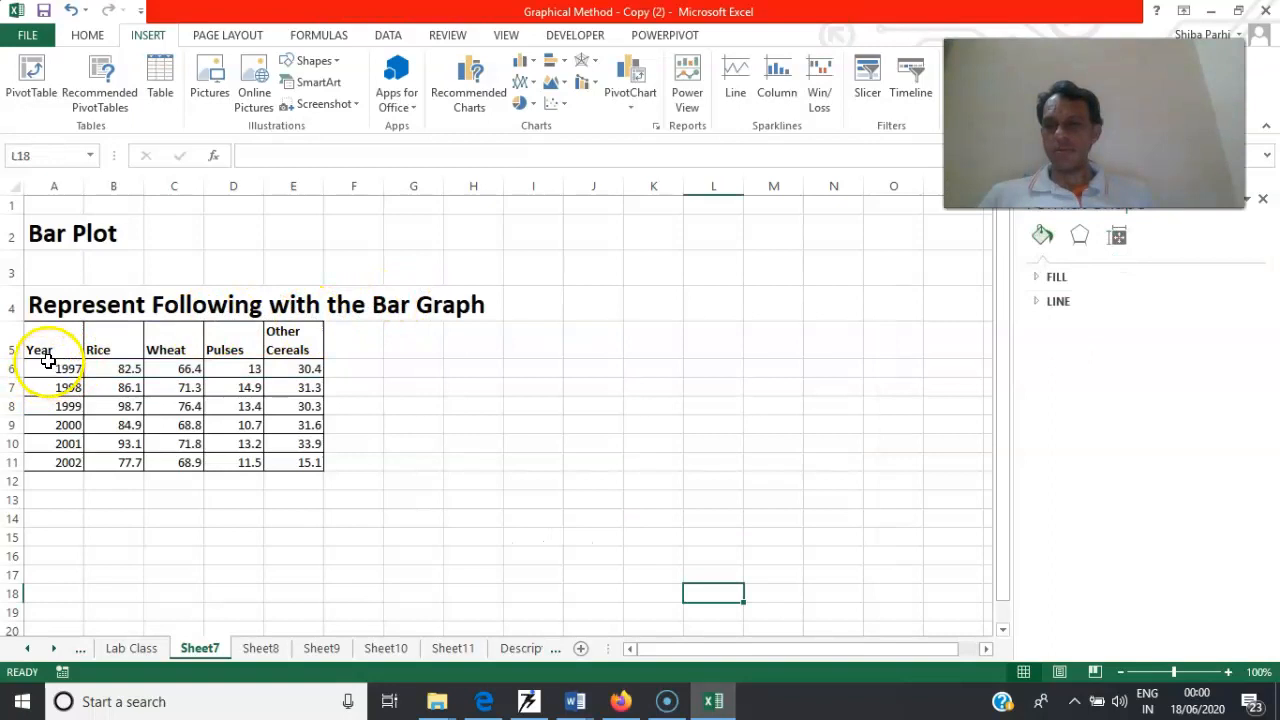
Insert a clustered column chart from A5:E7 with the years as categories and crops as series, and move it clear of the table
drag(48, 363, 212, 382)
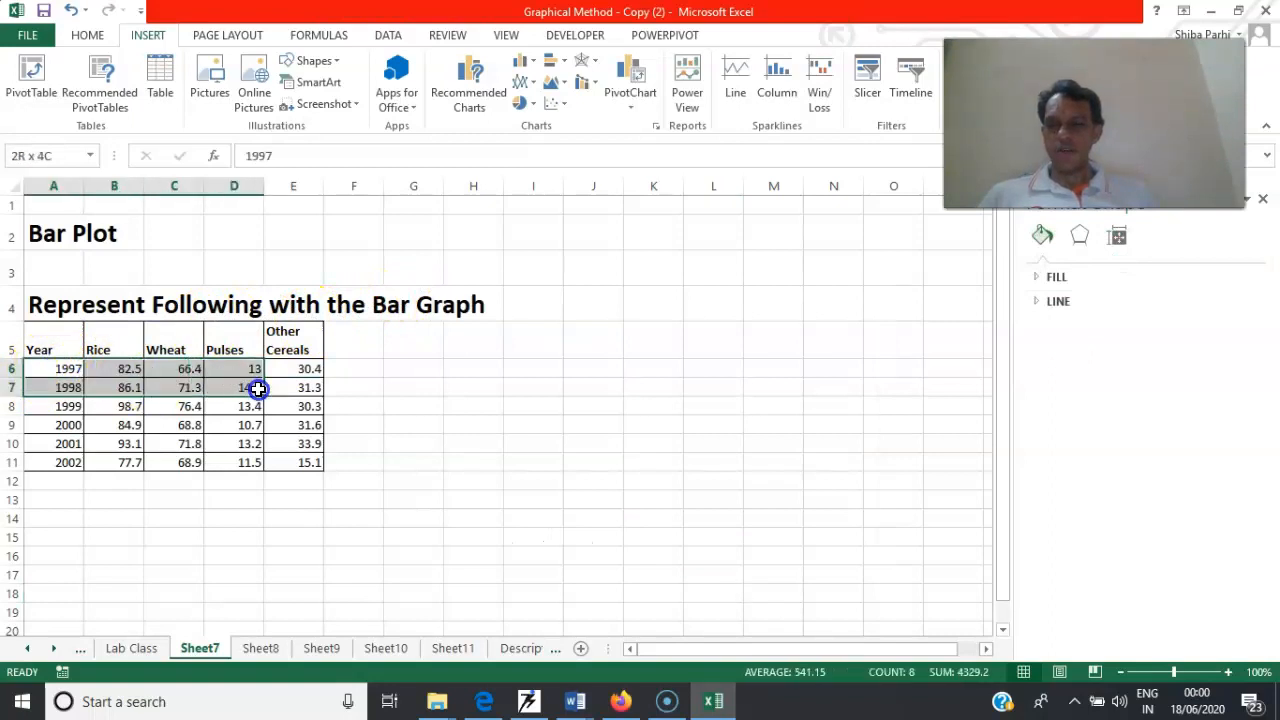
drag(40, 345, 280, 390)
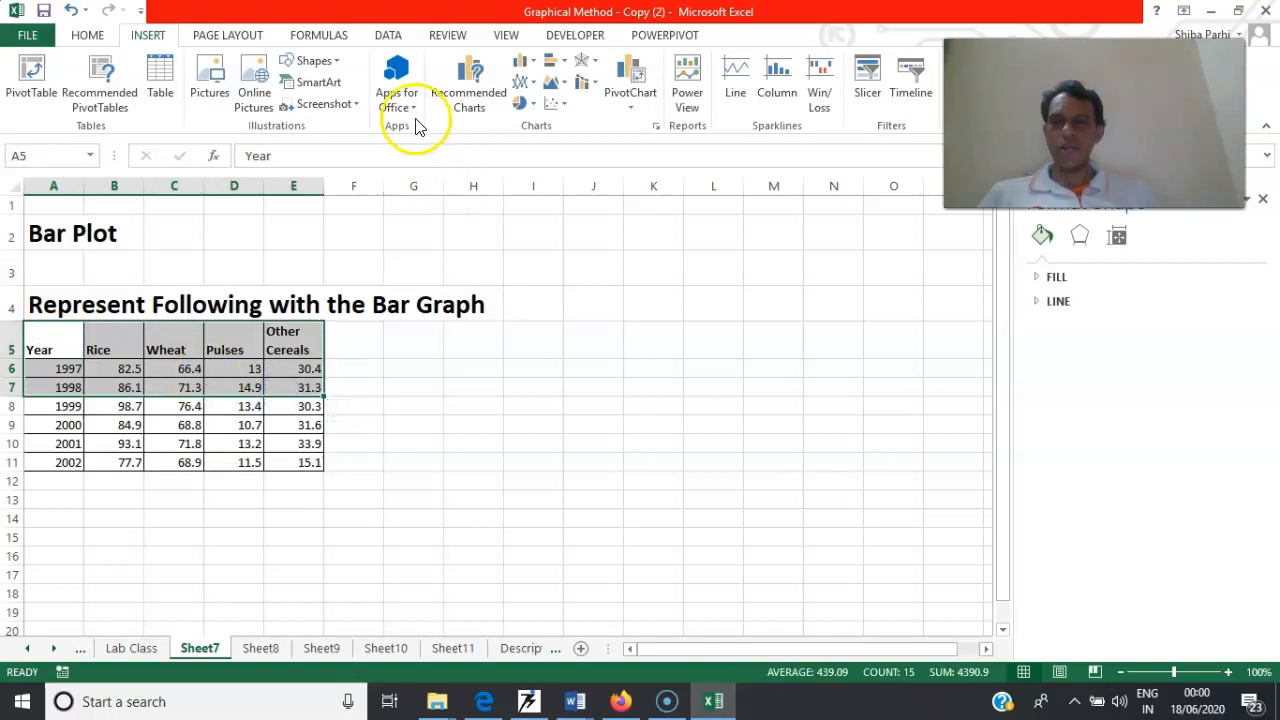
click(530, 64)
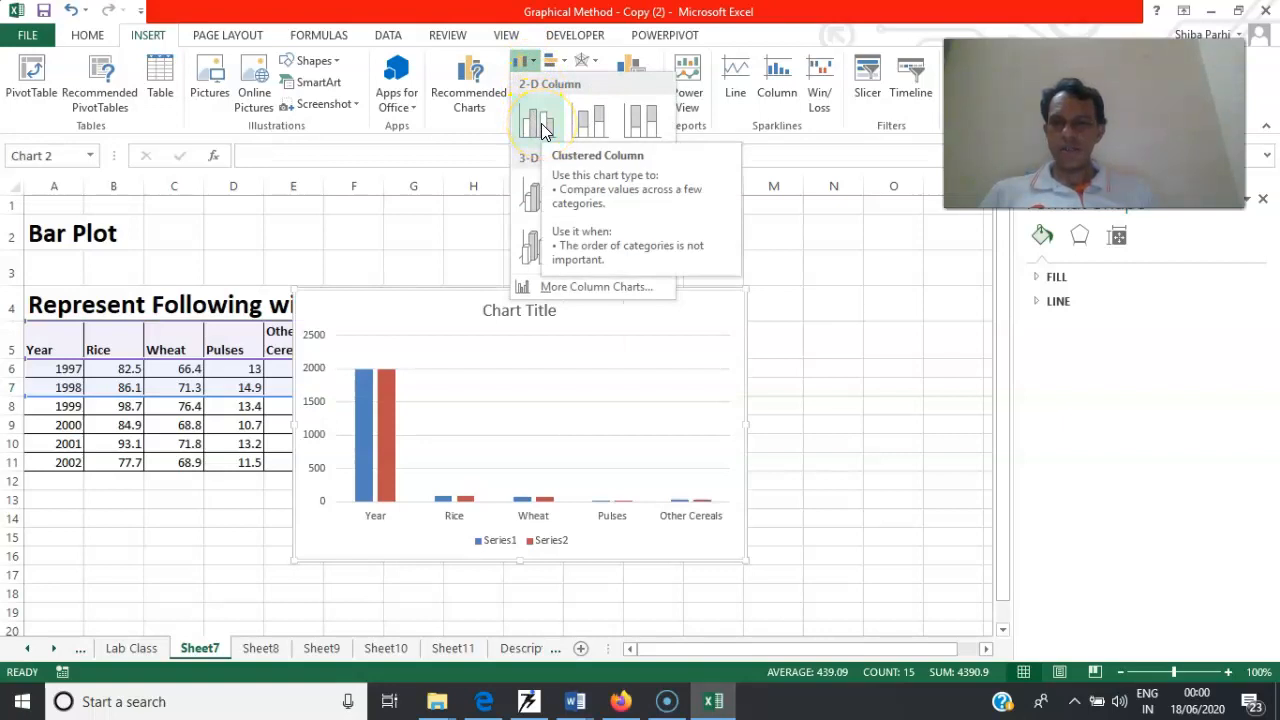
click(585, 289)
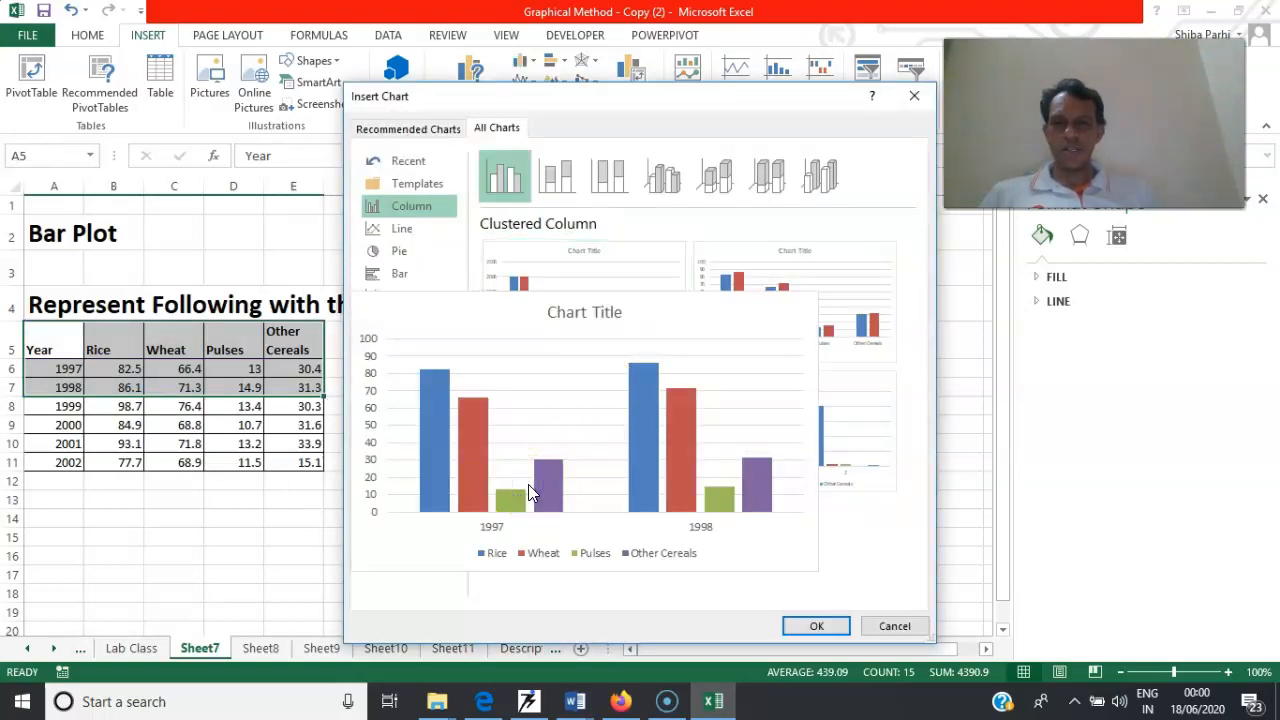
click(528, 484)
click(816, 626)
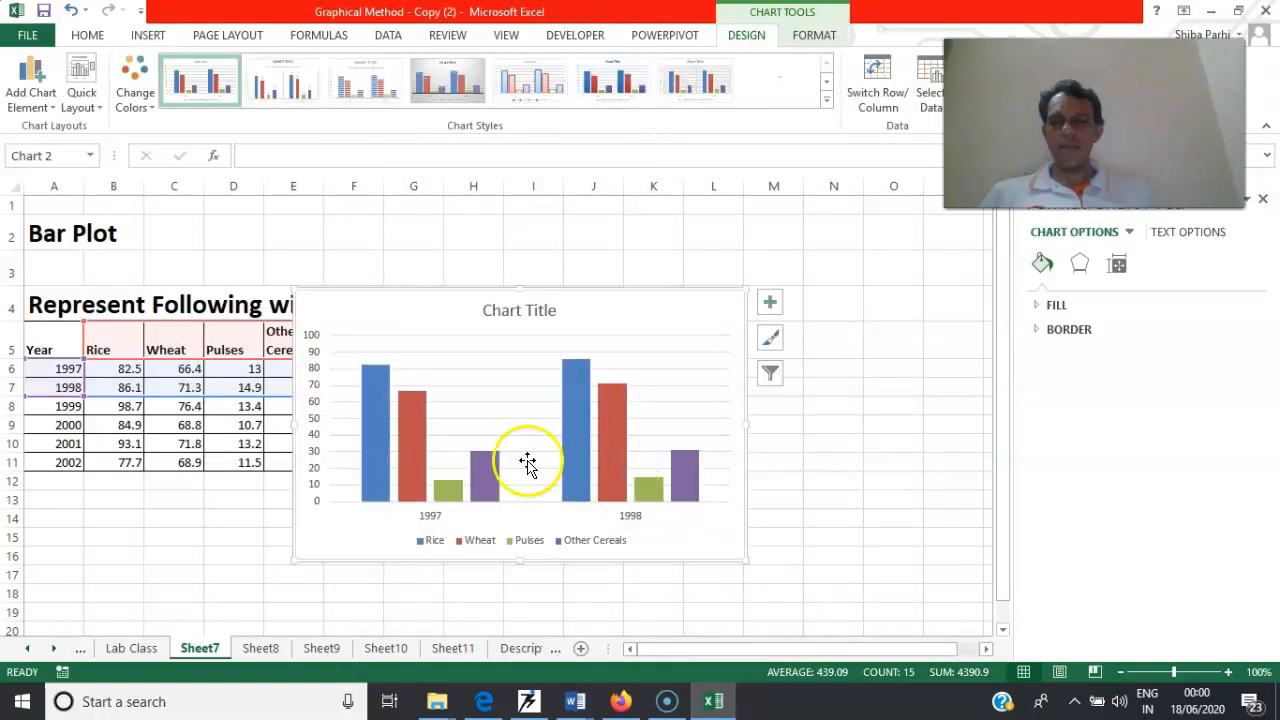
drag(441, 288, 617, 245)
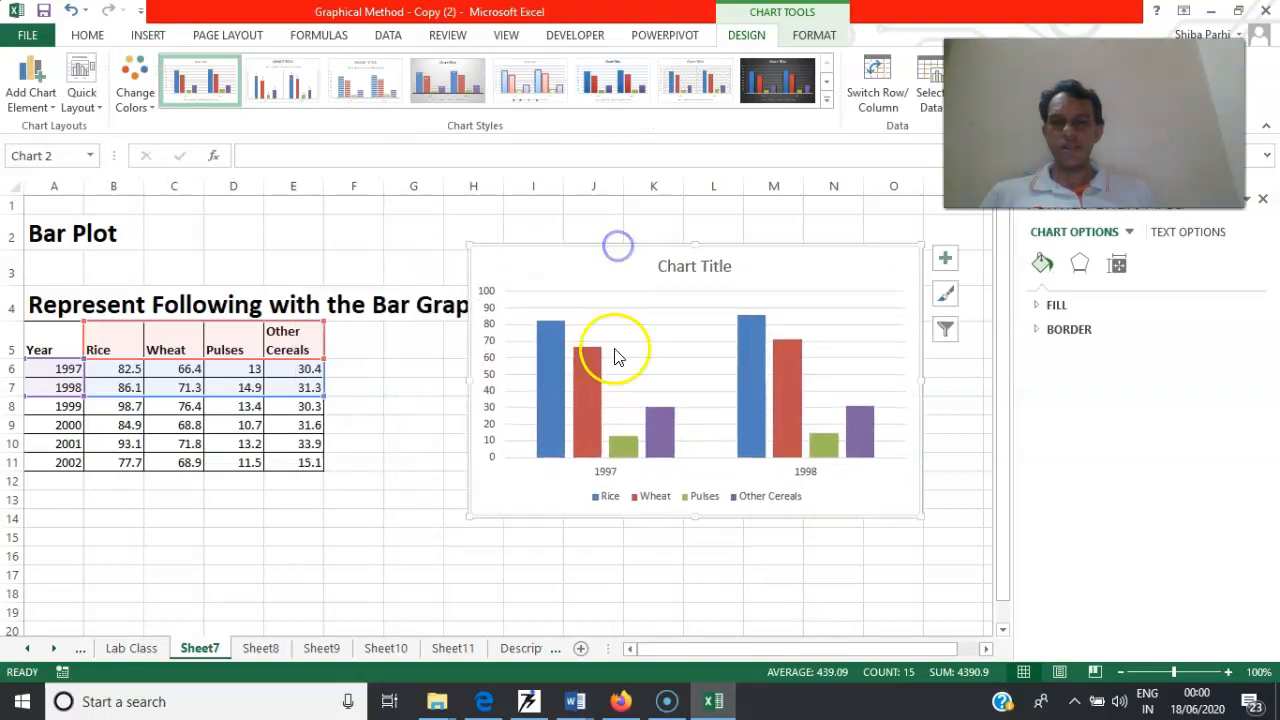
Add data labels to the Rice and Wheat series of the column chart
right_click(556, 362)
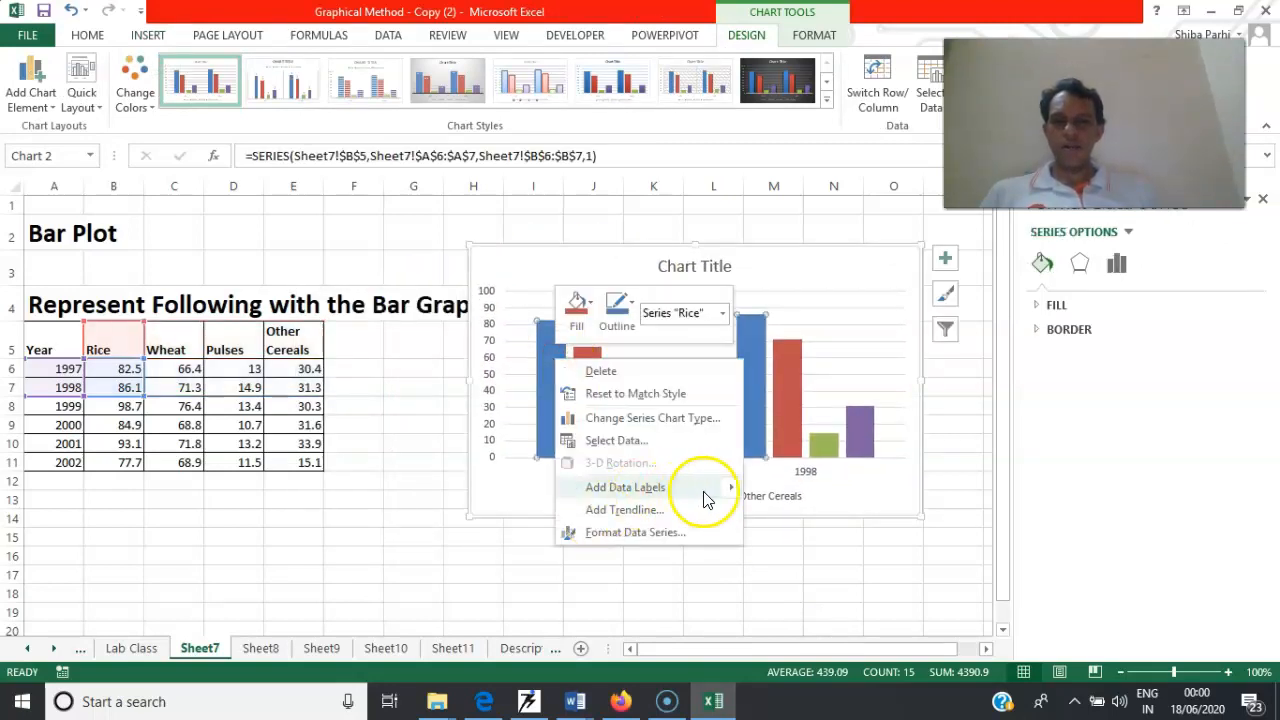
mouse_move(705, 490)
click(795, 492)
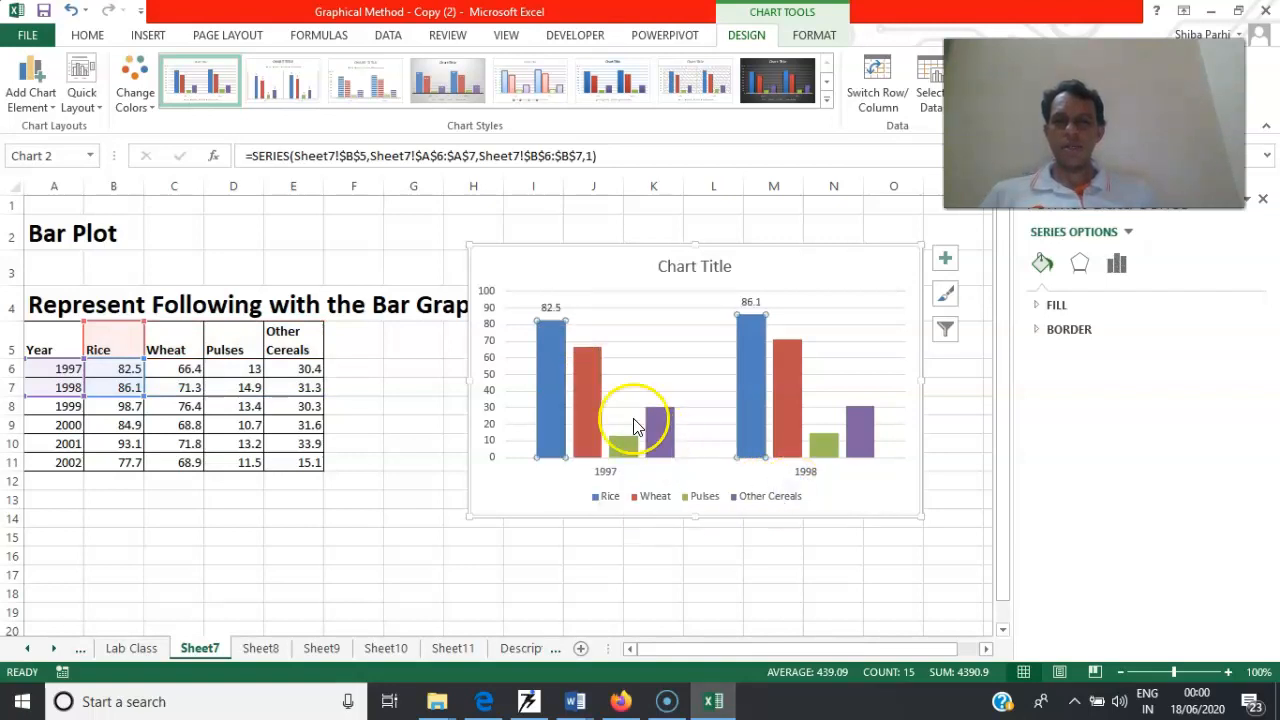
right_click(598, 404)
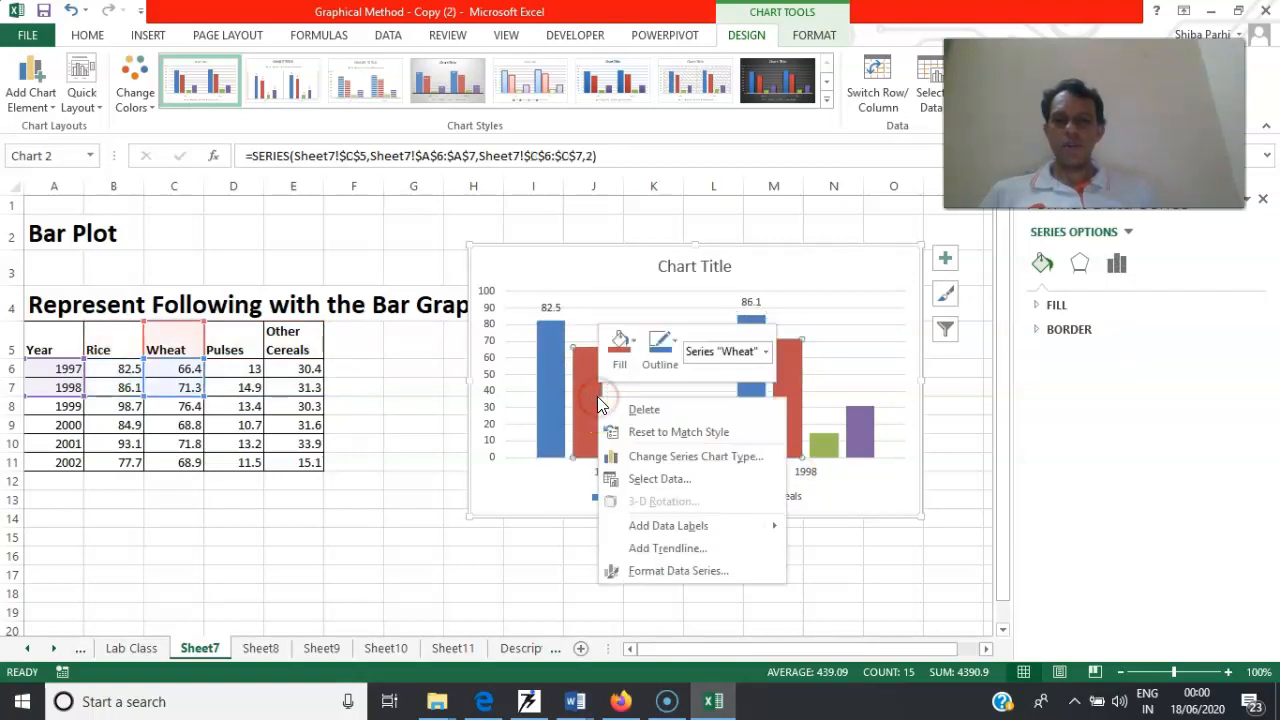
mouse_move(754, 527)
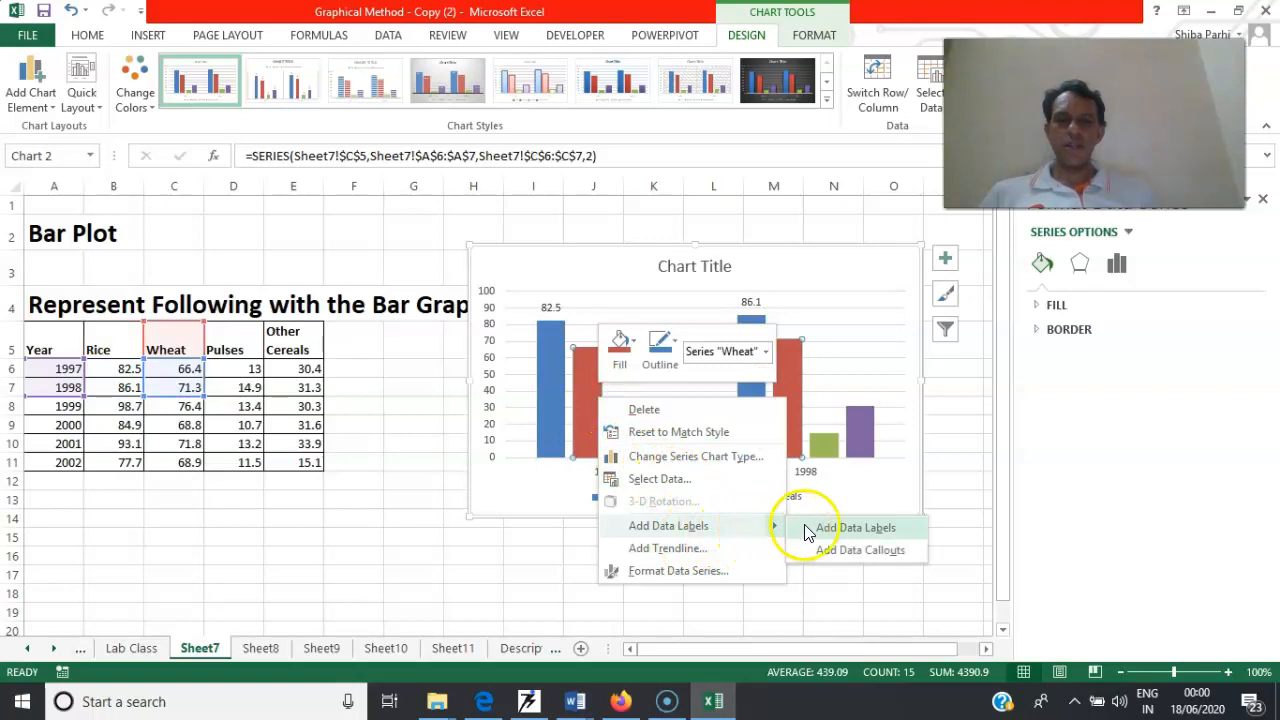
click(822, 525)
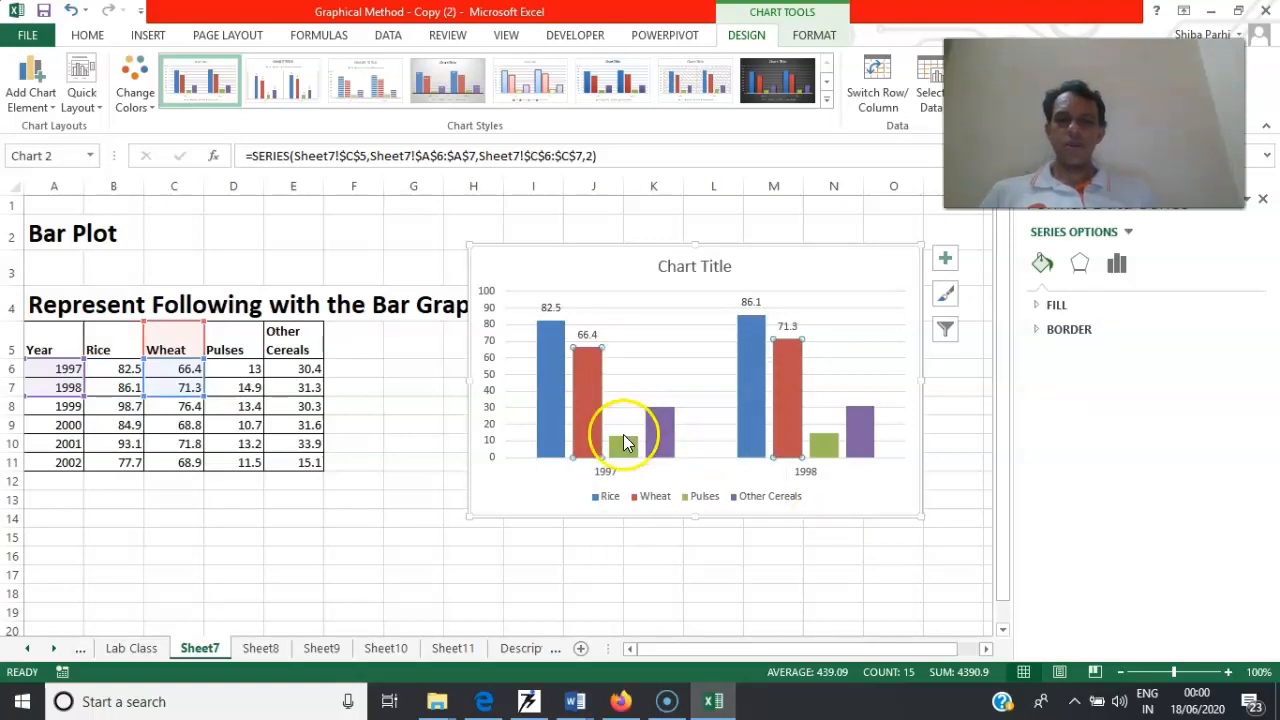
Try showing the category name in the Rice series' data labels, and turn it off again
right_click(550, 350)
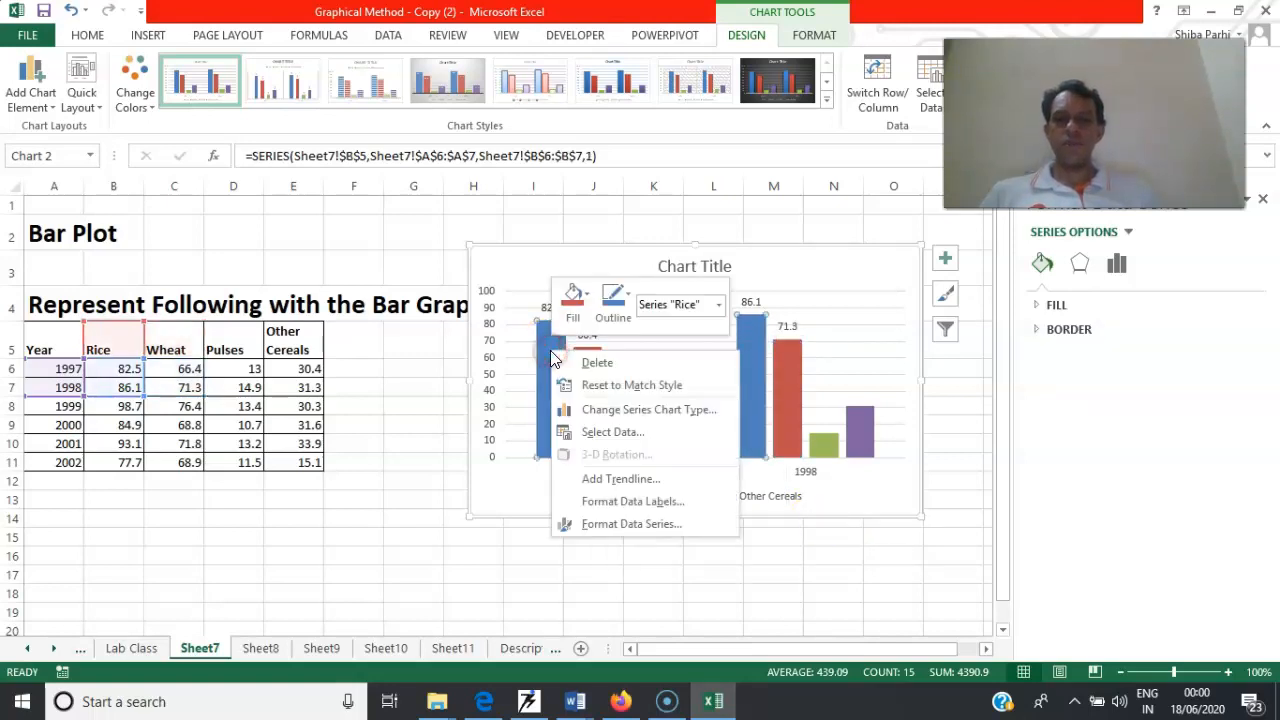
click(628, 500)
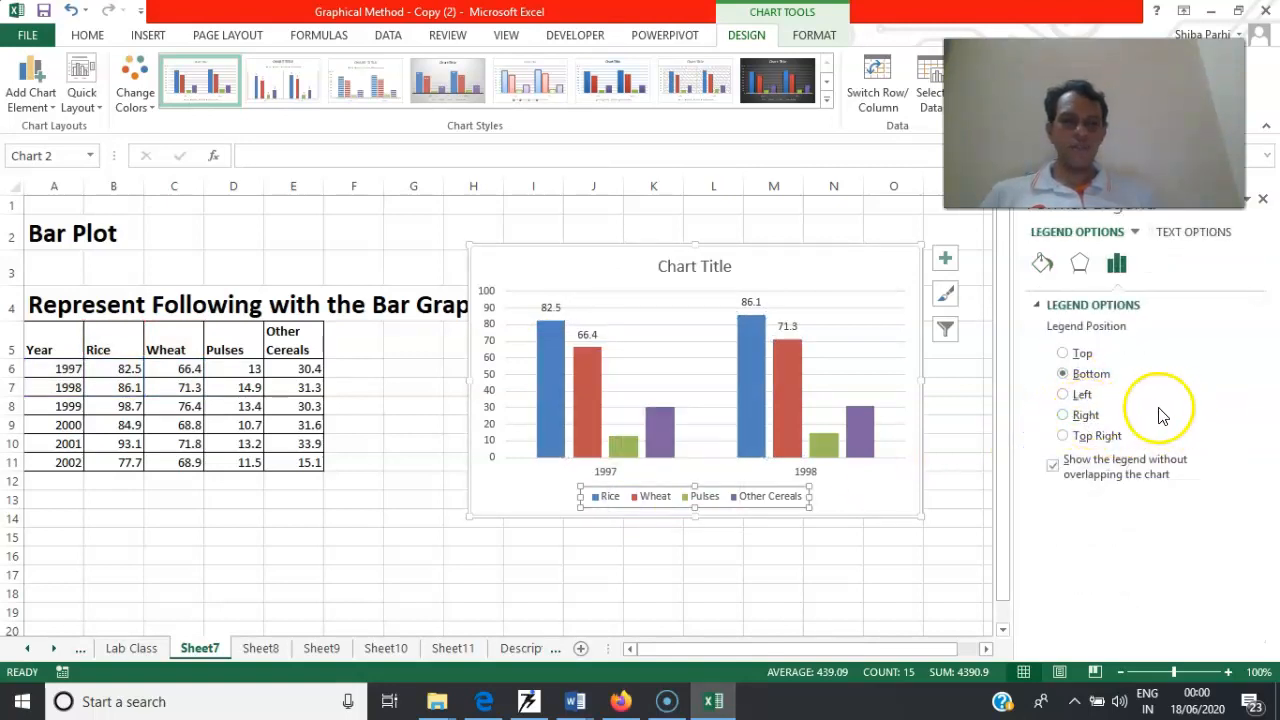
right_click(547, 344)
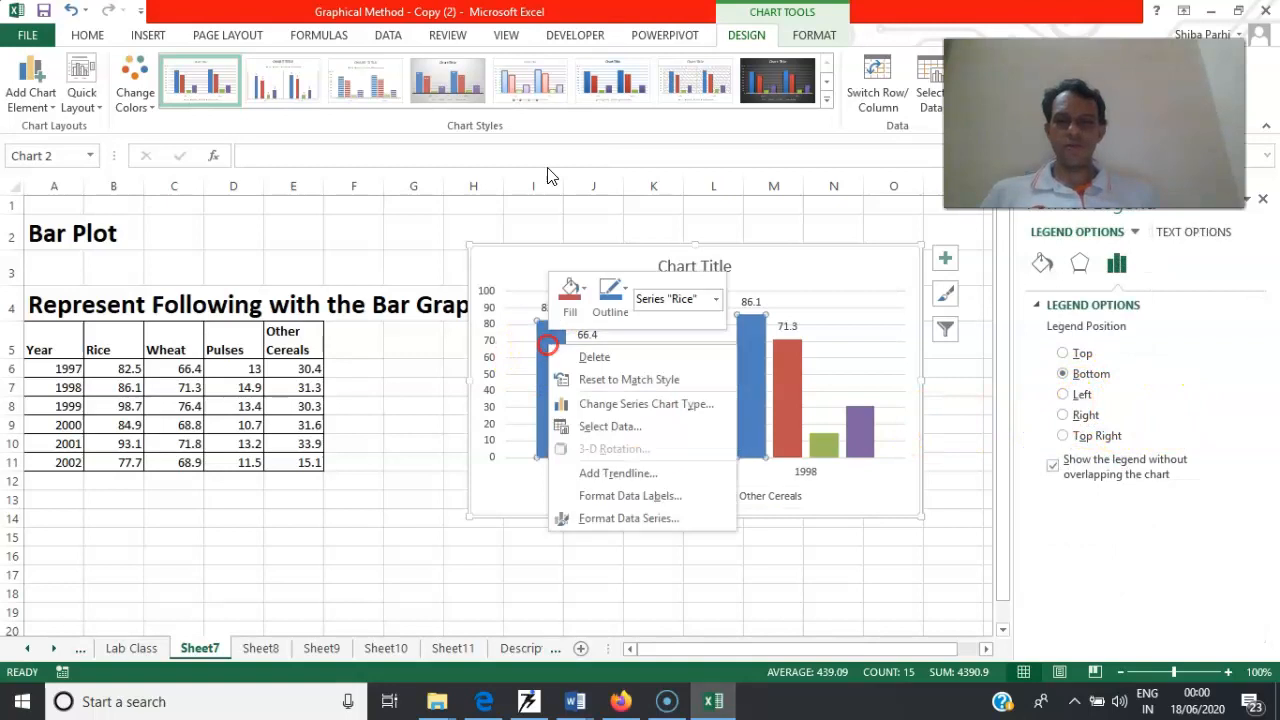
click(630, 496)
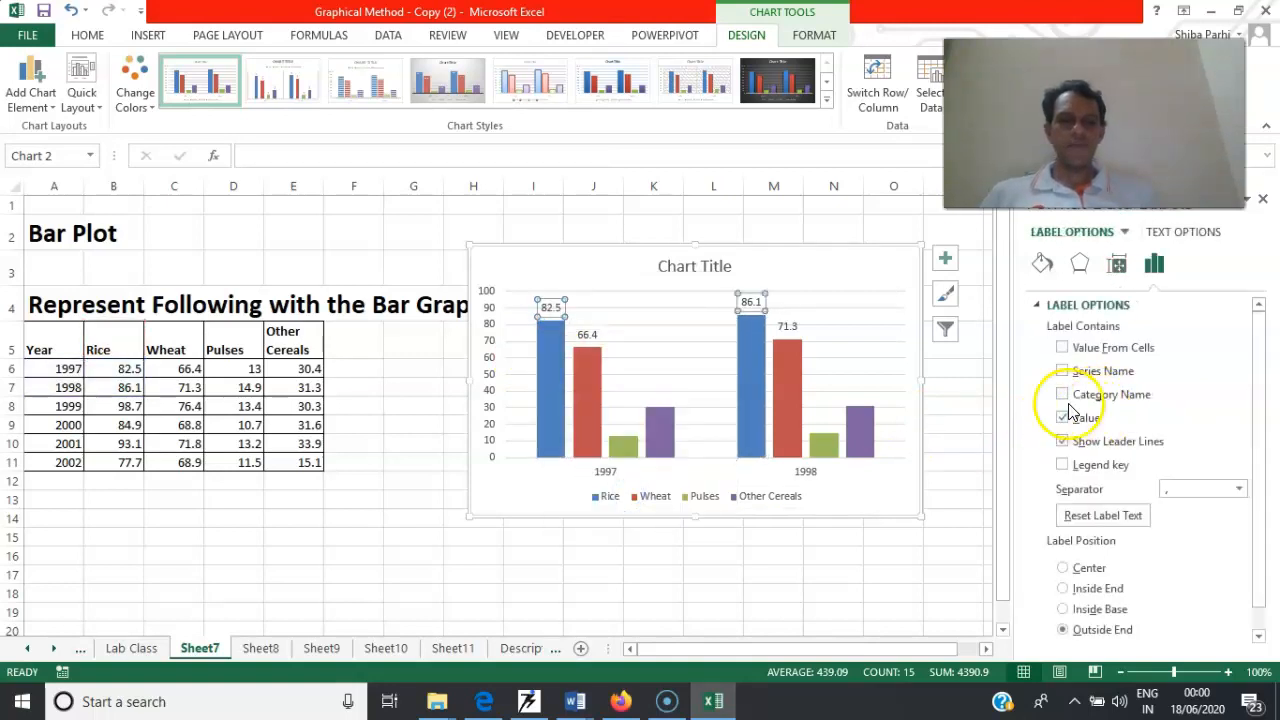
click(1062, 396)
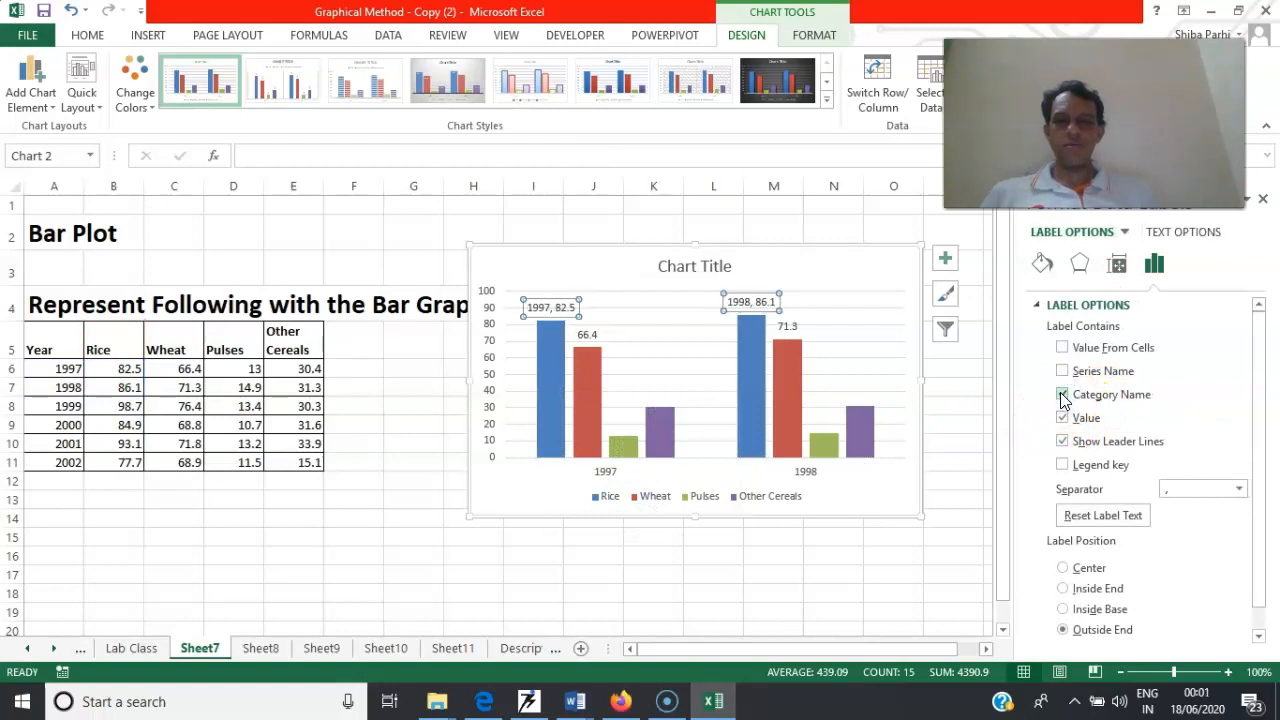
click(1062, 396)
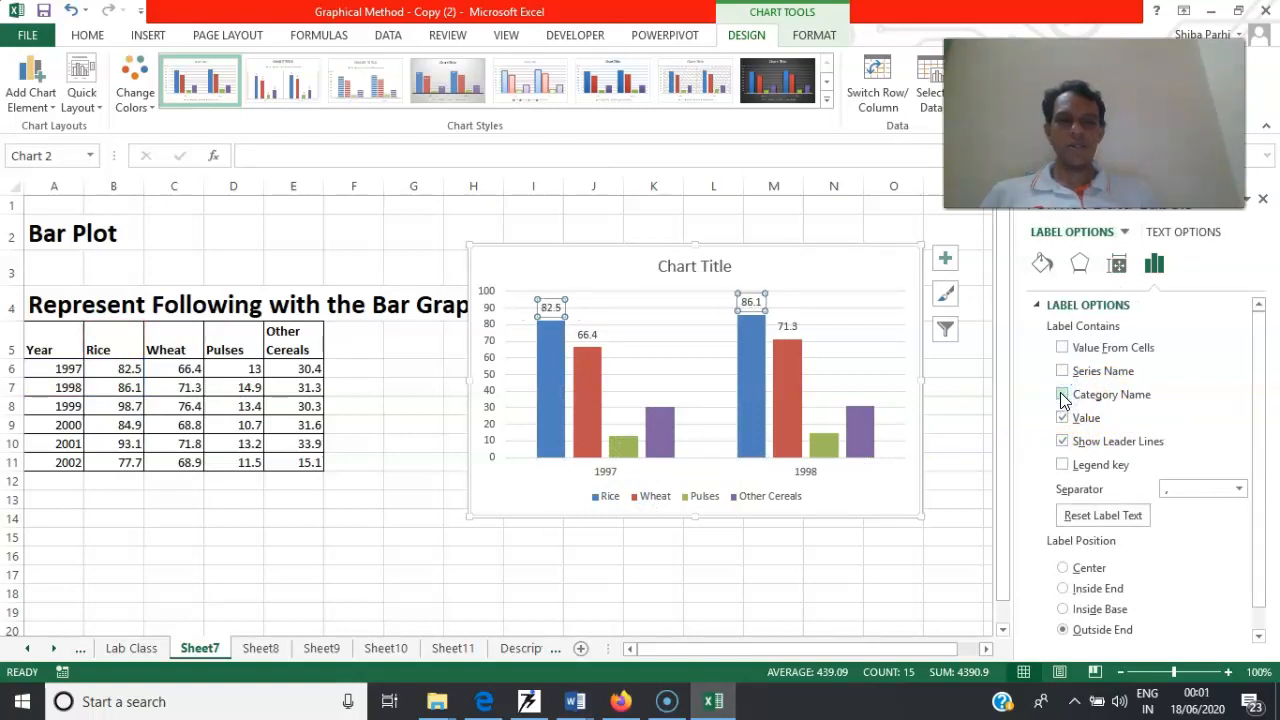
Show the series name in the Rice and Wheat data labels, and move the chart clear of the worksheet heading
click(1062, 372)
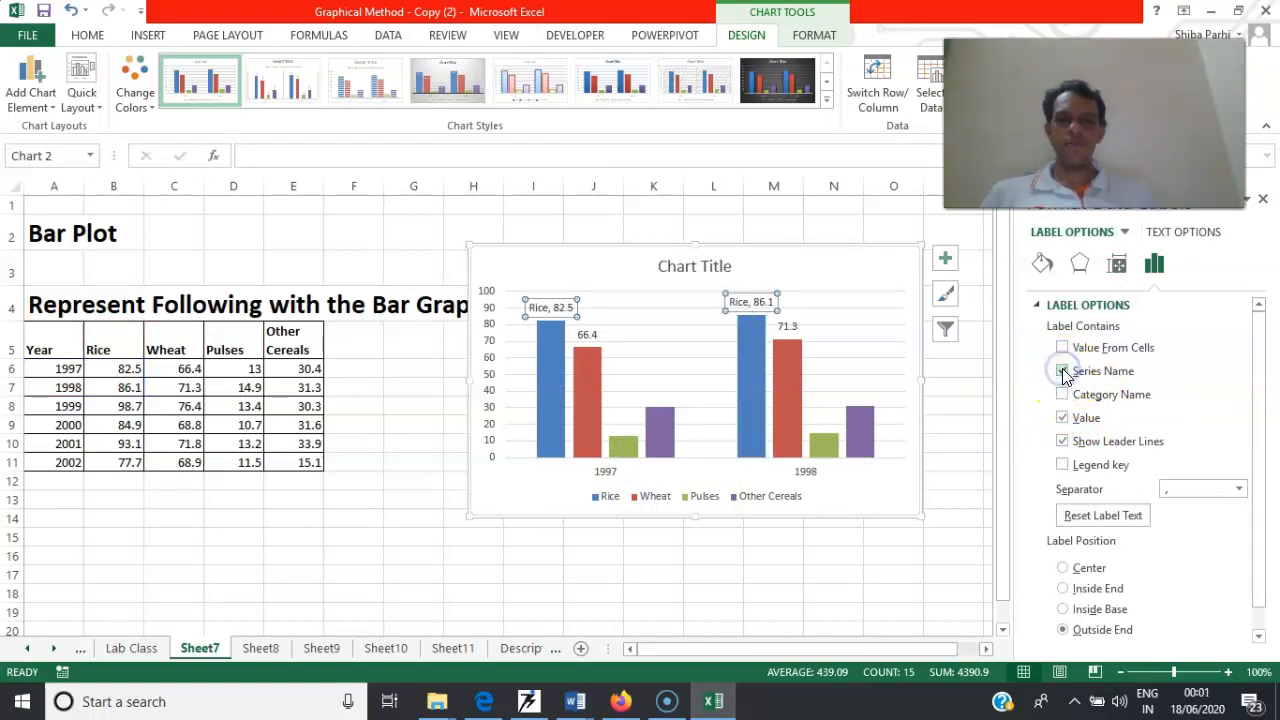
click(843, 358)
right_click(588, 355)
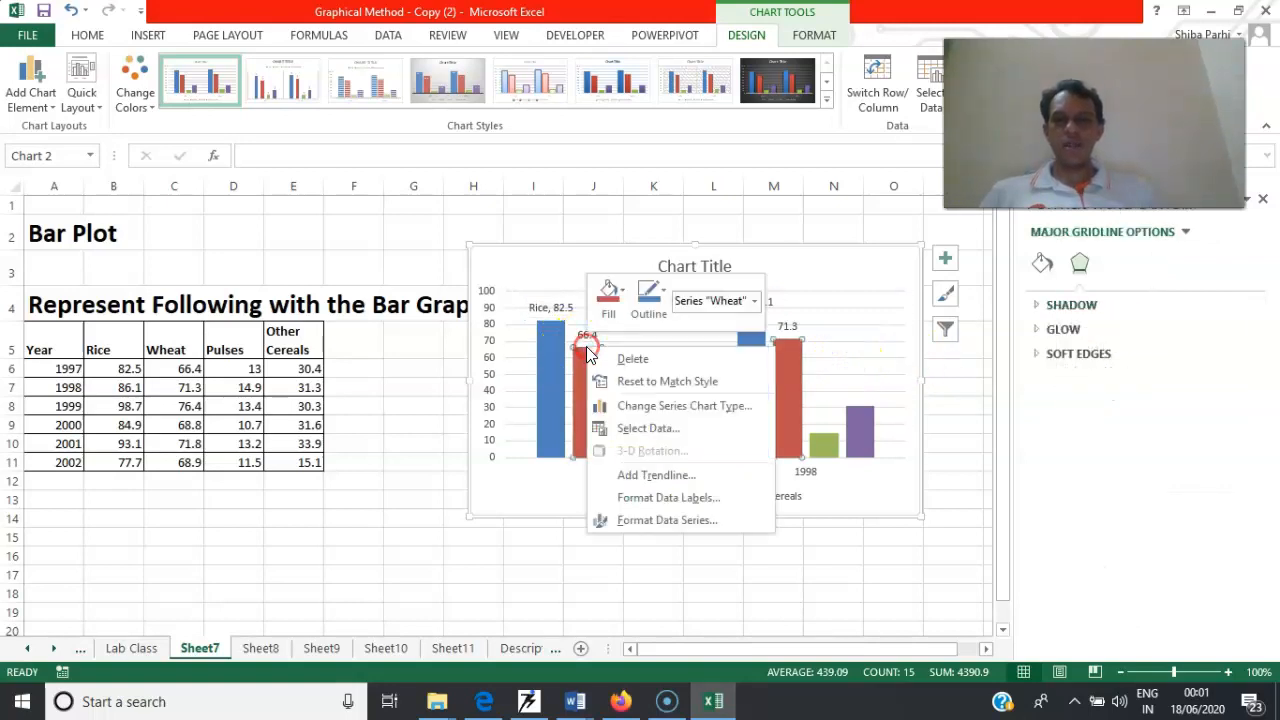
click(686, 498)
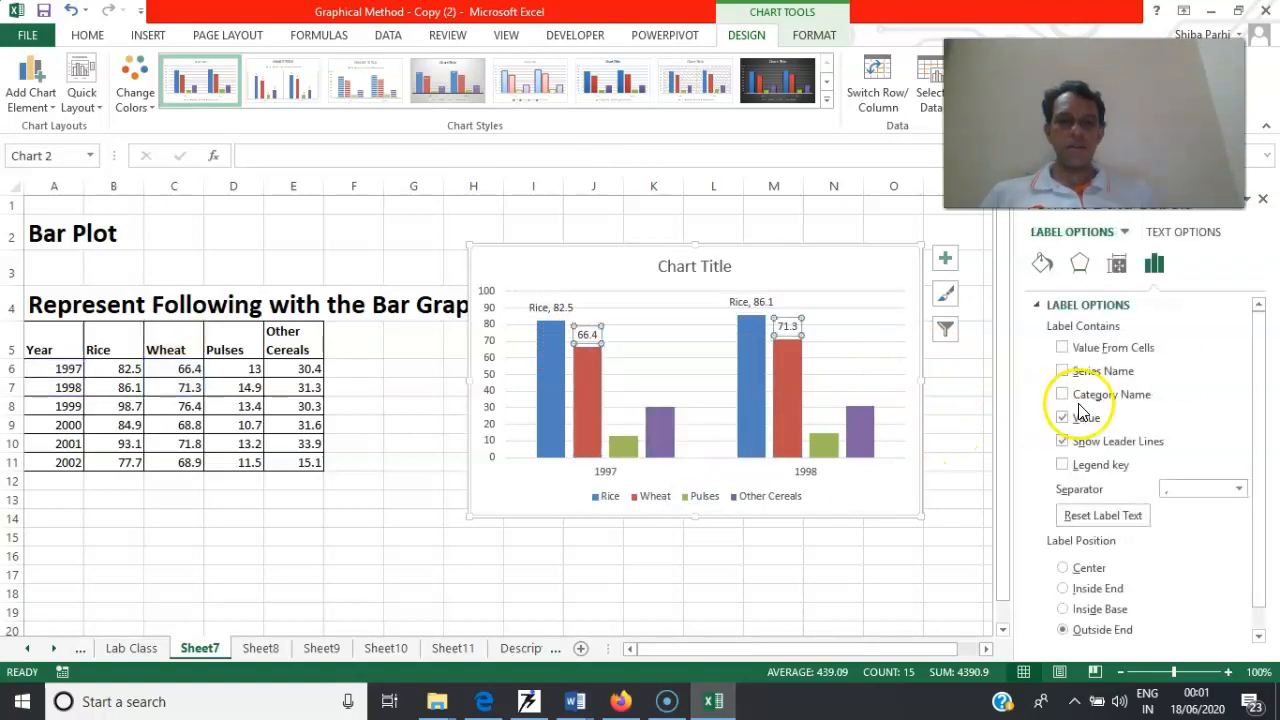
click(1063, 370)
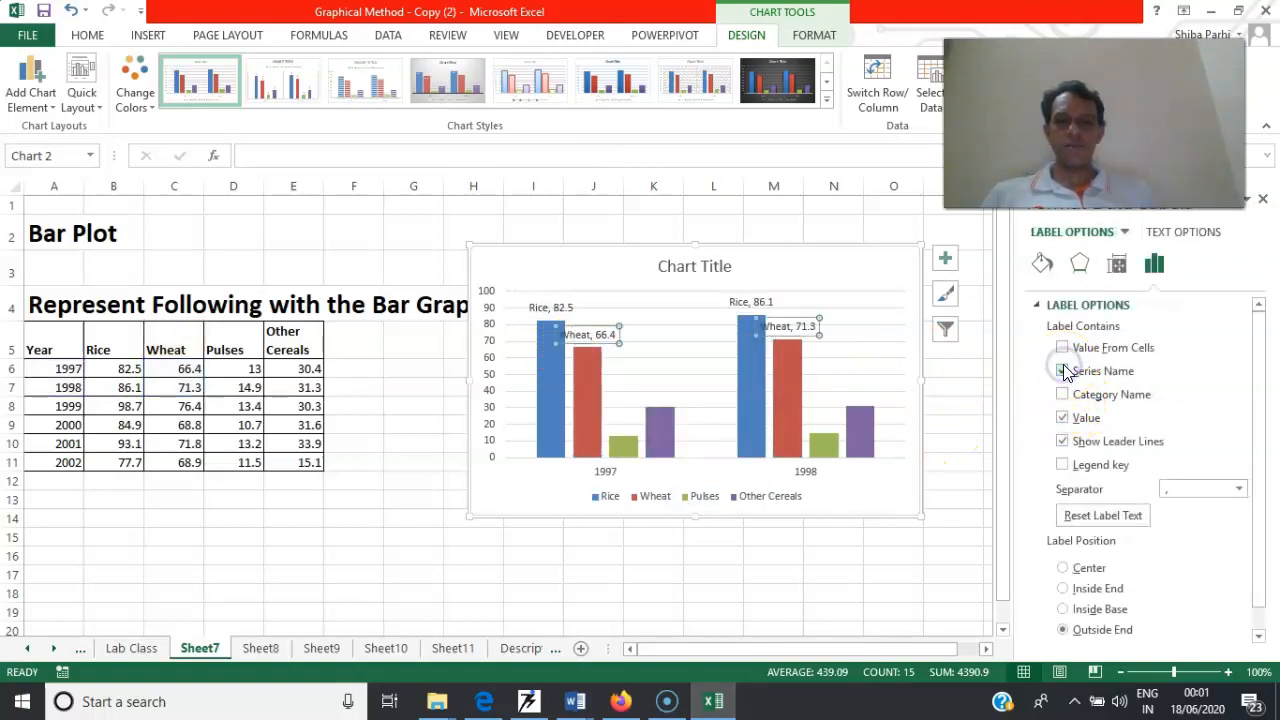
click(700, 402)
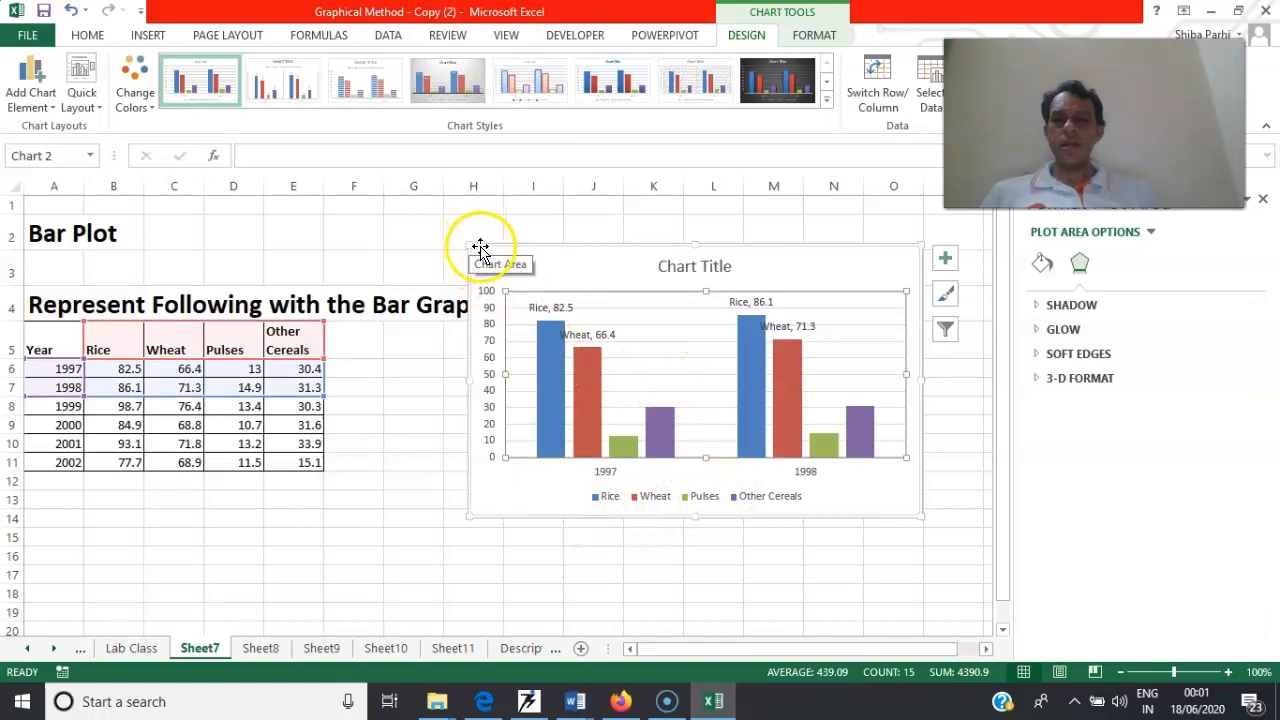
drag(489, 246, 513, 203)
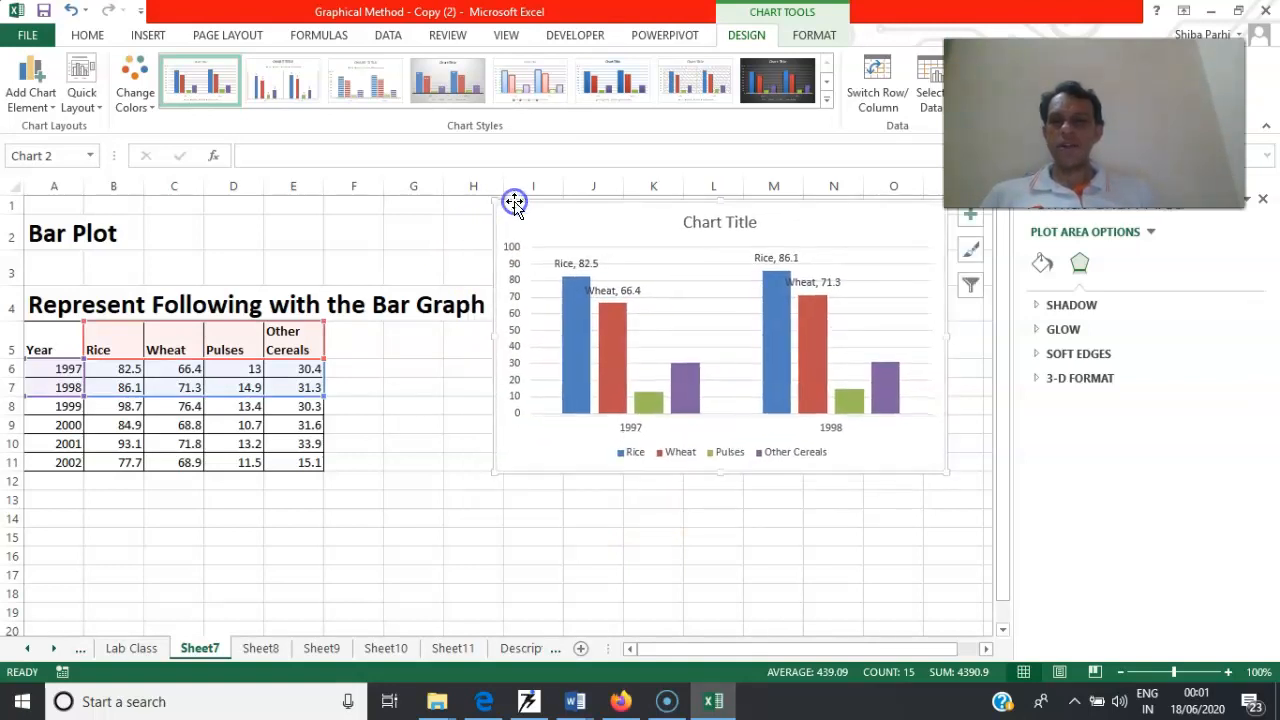
Insert a clustered column chart from A5:E11 with the crops as categories and the years as series
drag(62, 345, 296, 461)
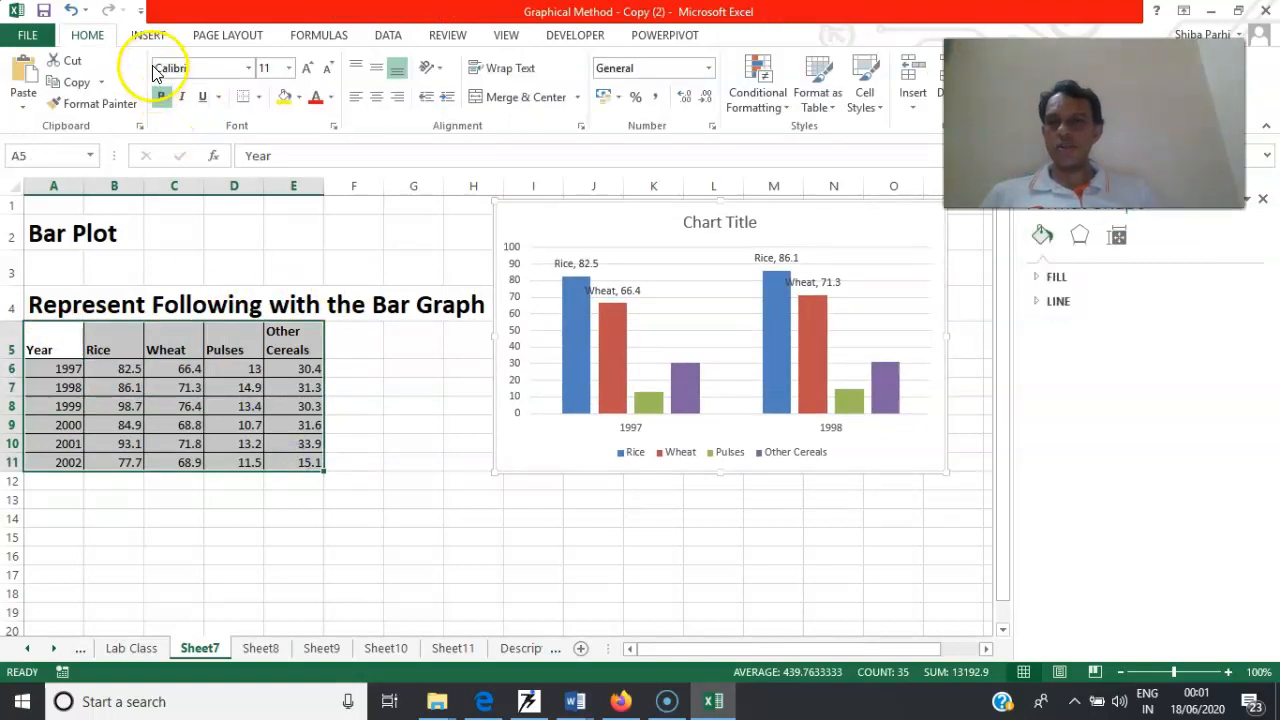
click(145, 37)
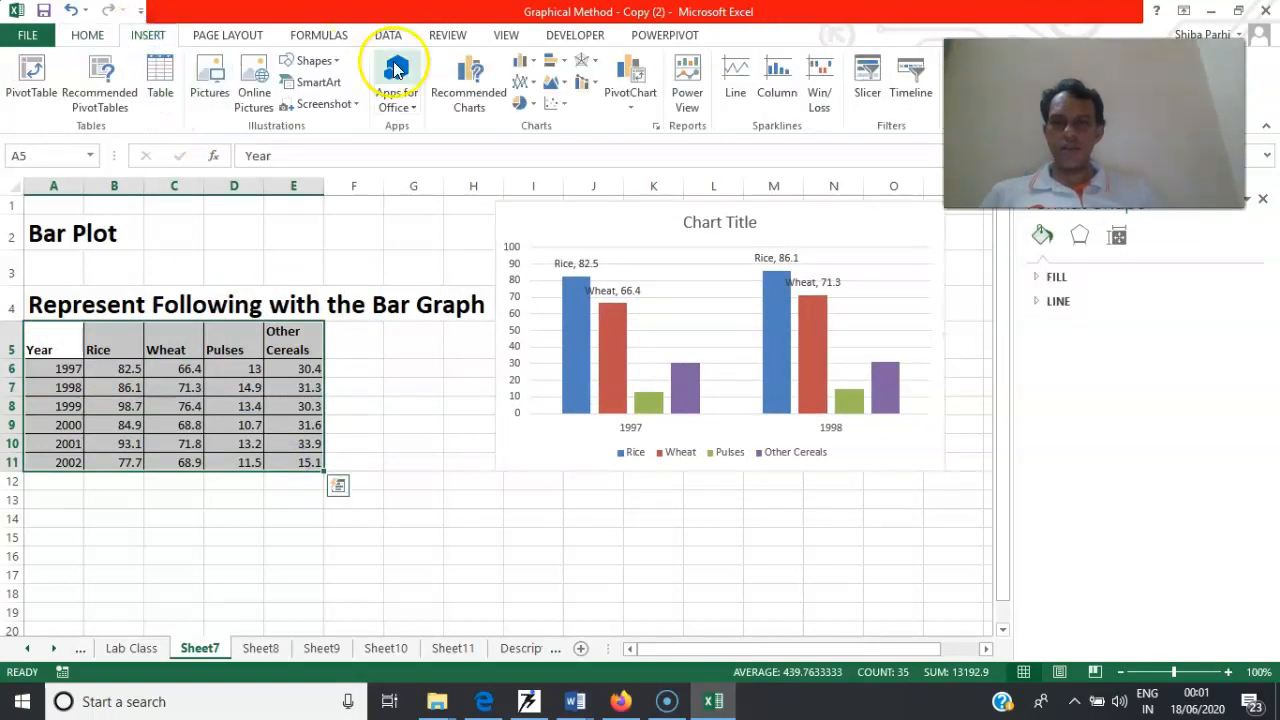
click(531, 66)
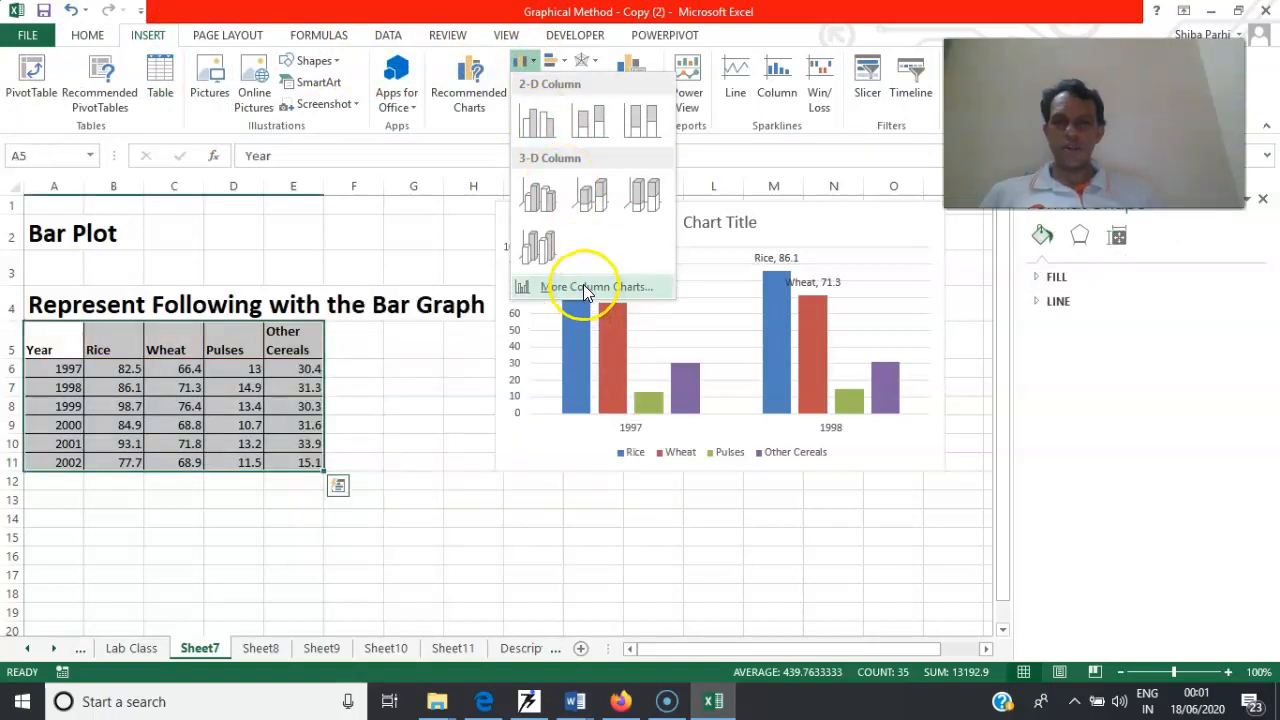
click(586, 289)
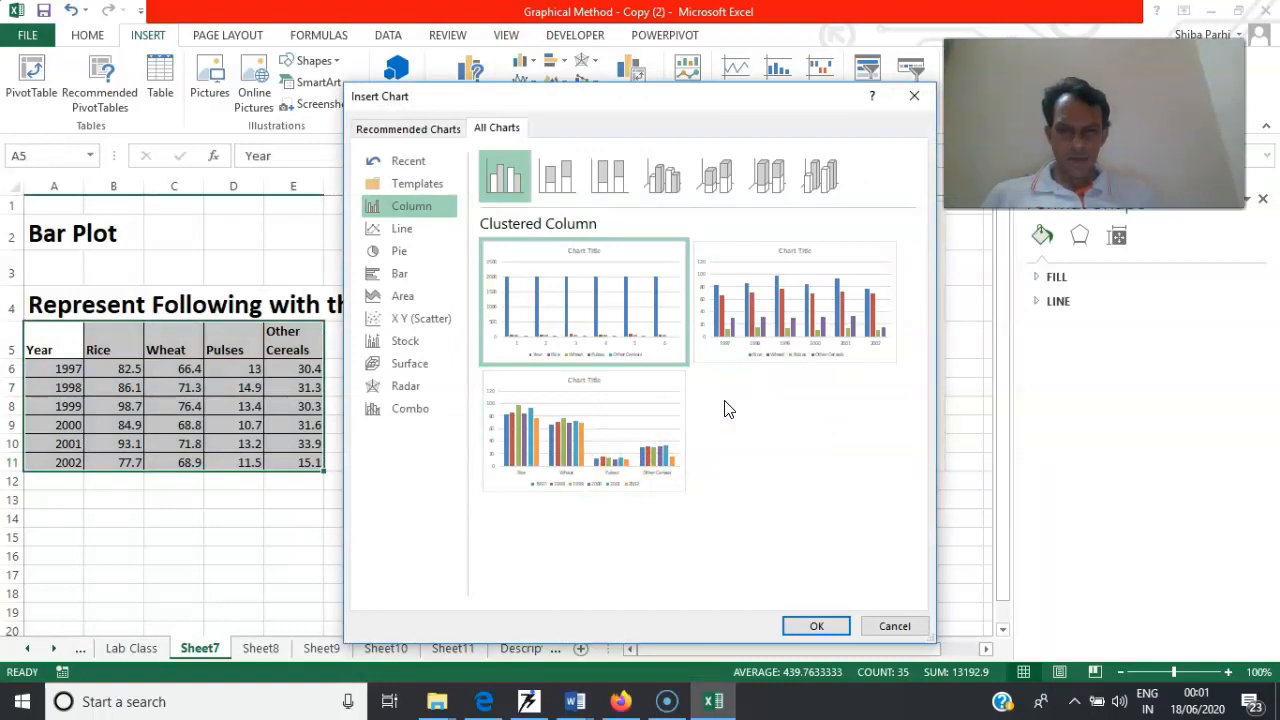
click(601, 436)
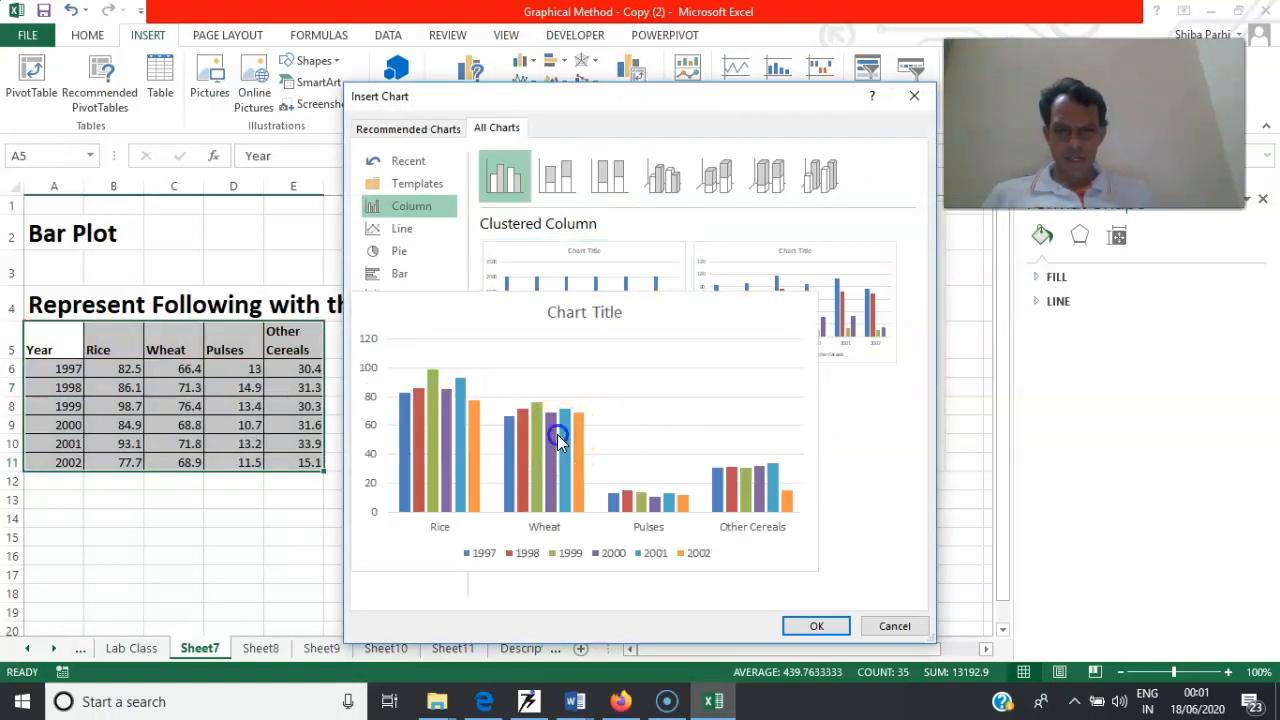
click(816, 626)
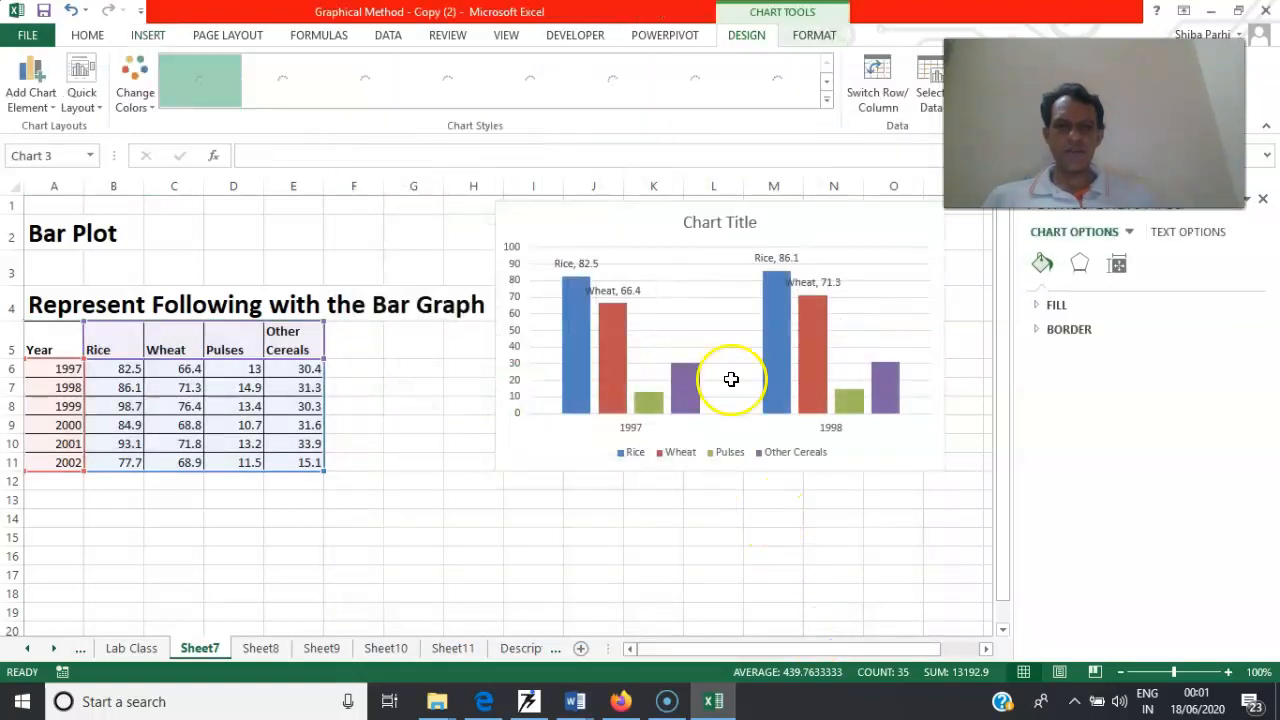
Move the new all-years chart below the 1997–1998 chart, and bring it back up beside the data table
drag(586, 289, 786, 465)
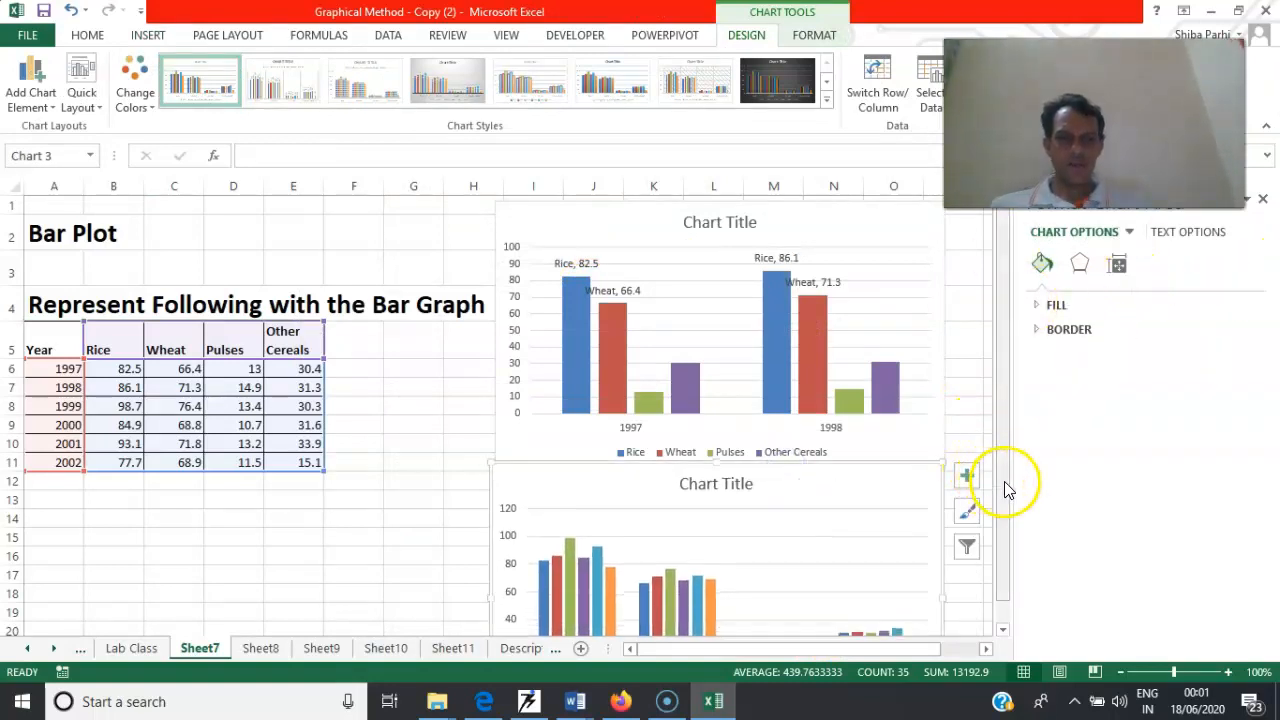
drag(1005, 486, 1010, 553)
drag(1010, 602, 1010, 601)
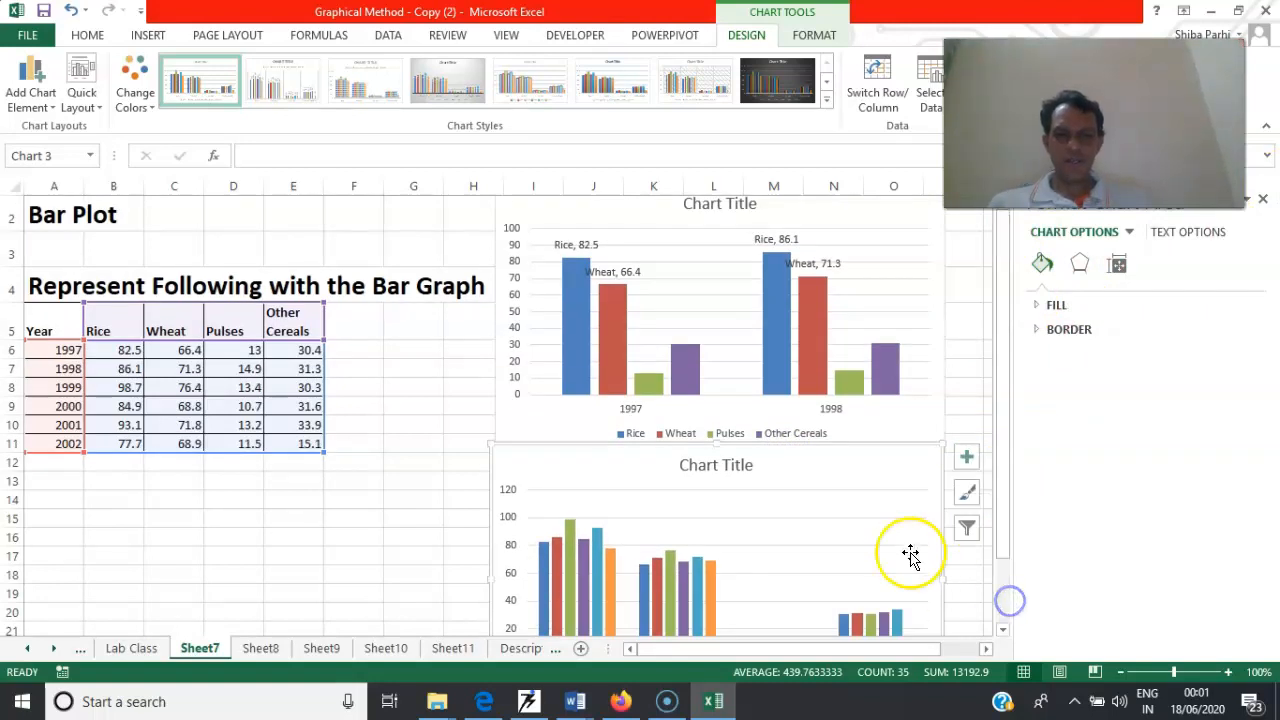
drag(808, 443, 653, 263)
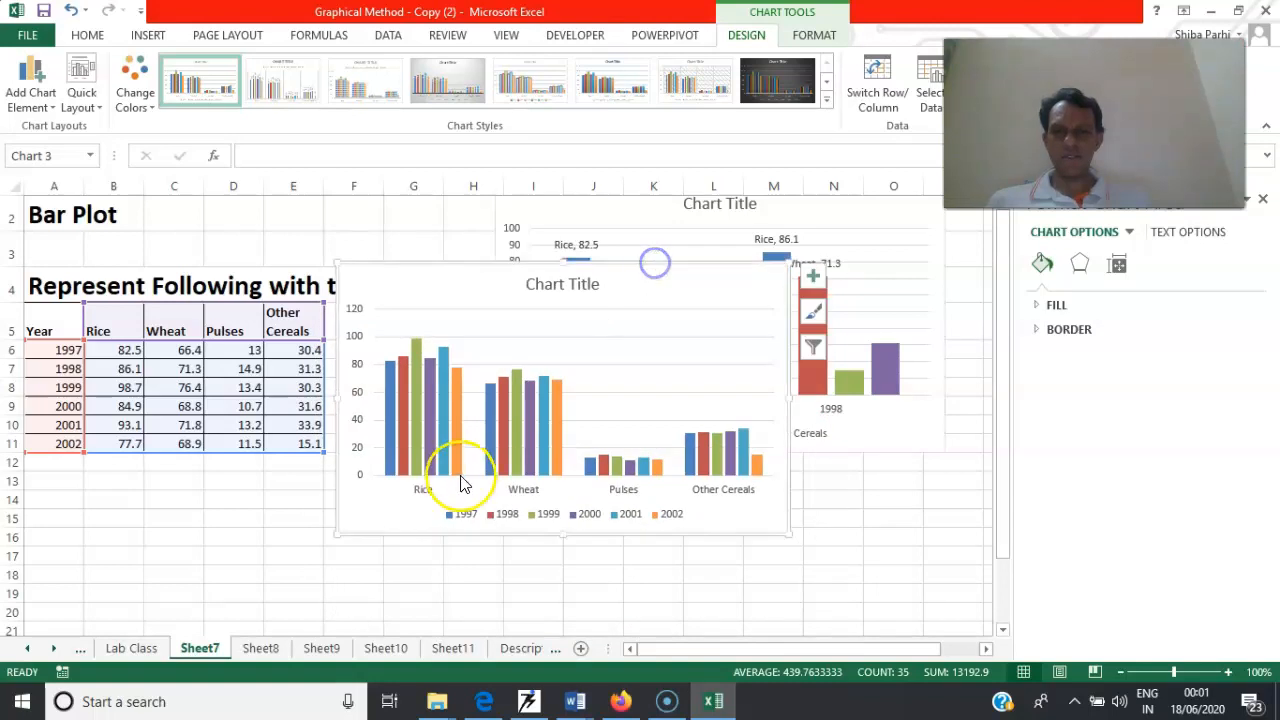
Add data labels to the 1997 series of the all-years column chart
right_click(388, 375)
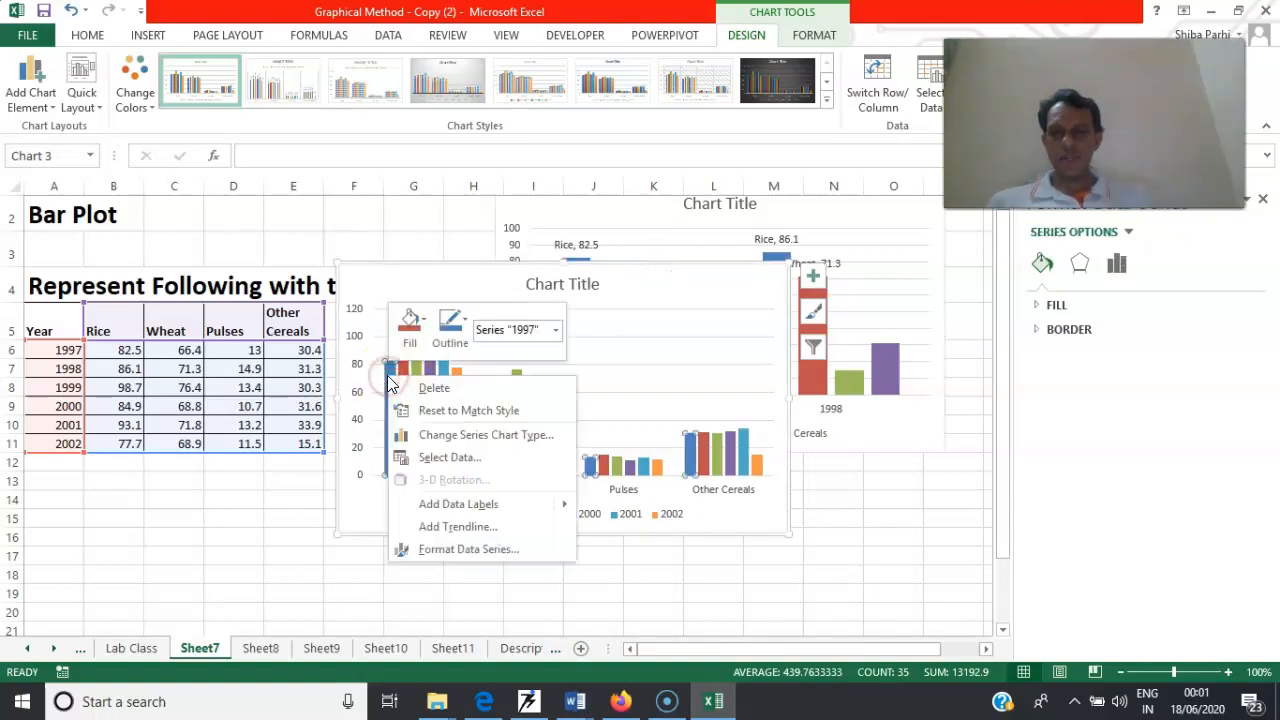
mouse_move(524, 506)
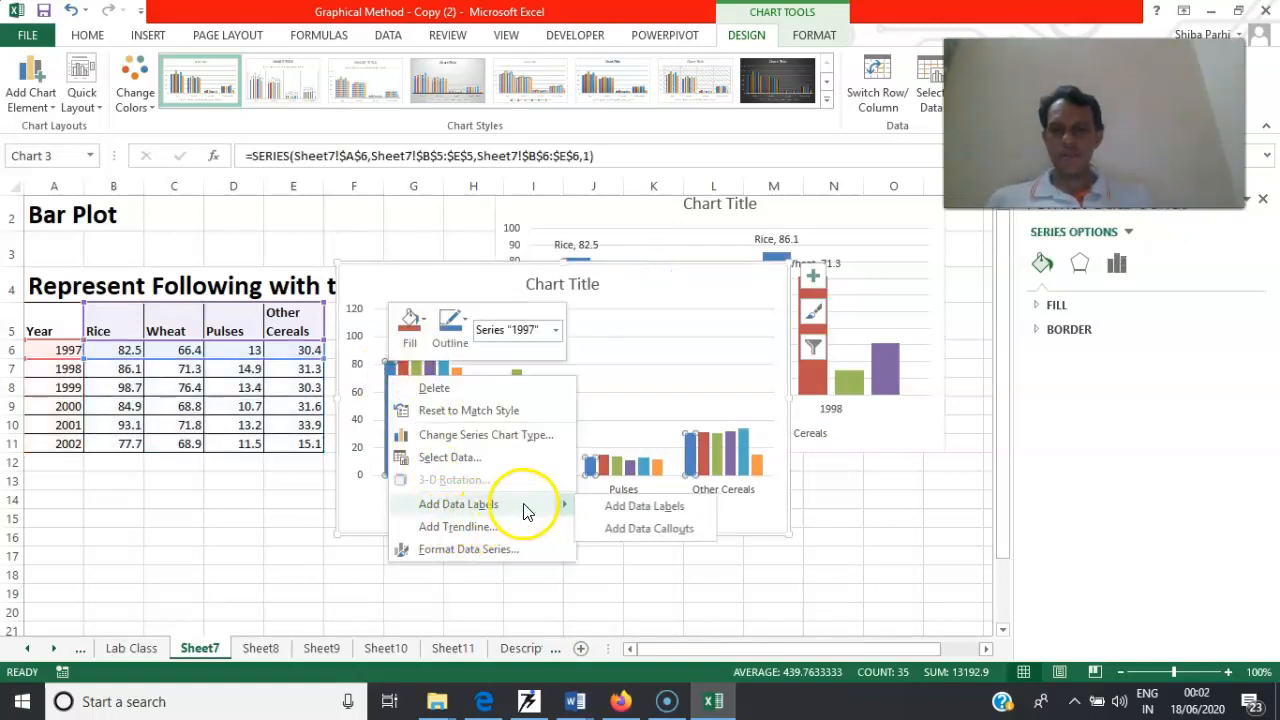
click(622, 510)
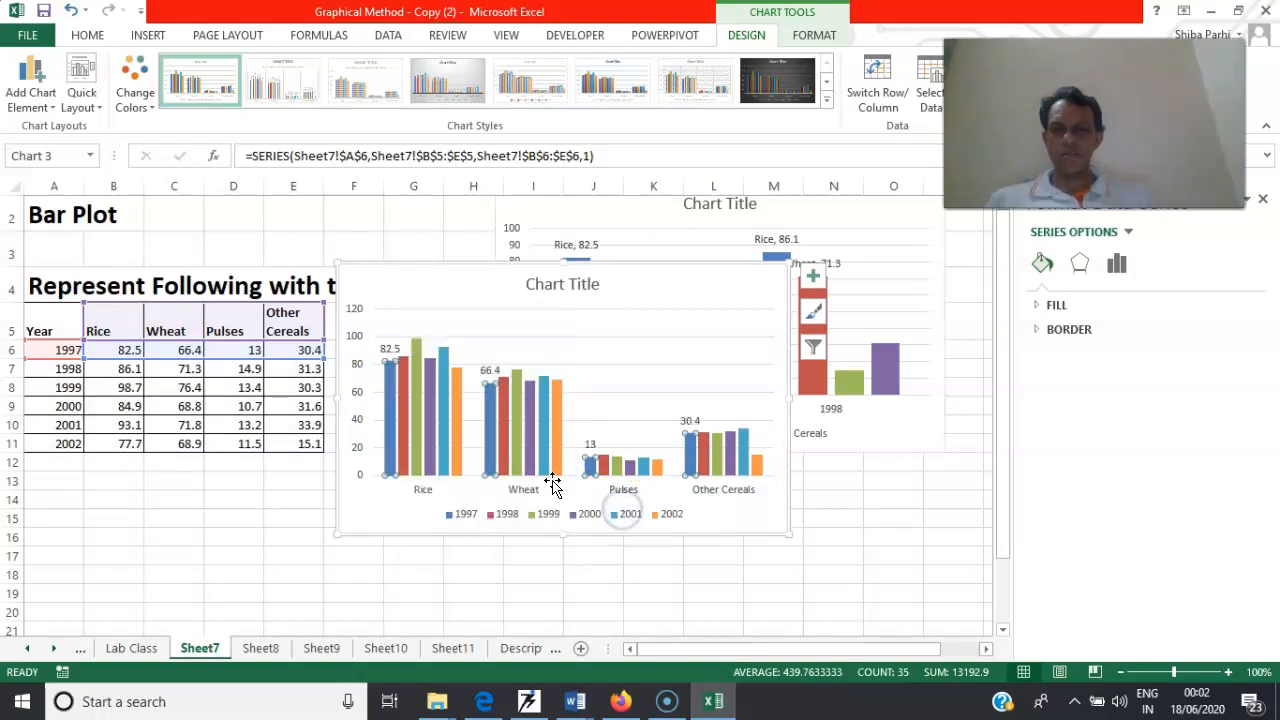
Try showing the series name in the 1997 series' data labels, and turn it off again
right_click(394, 366)
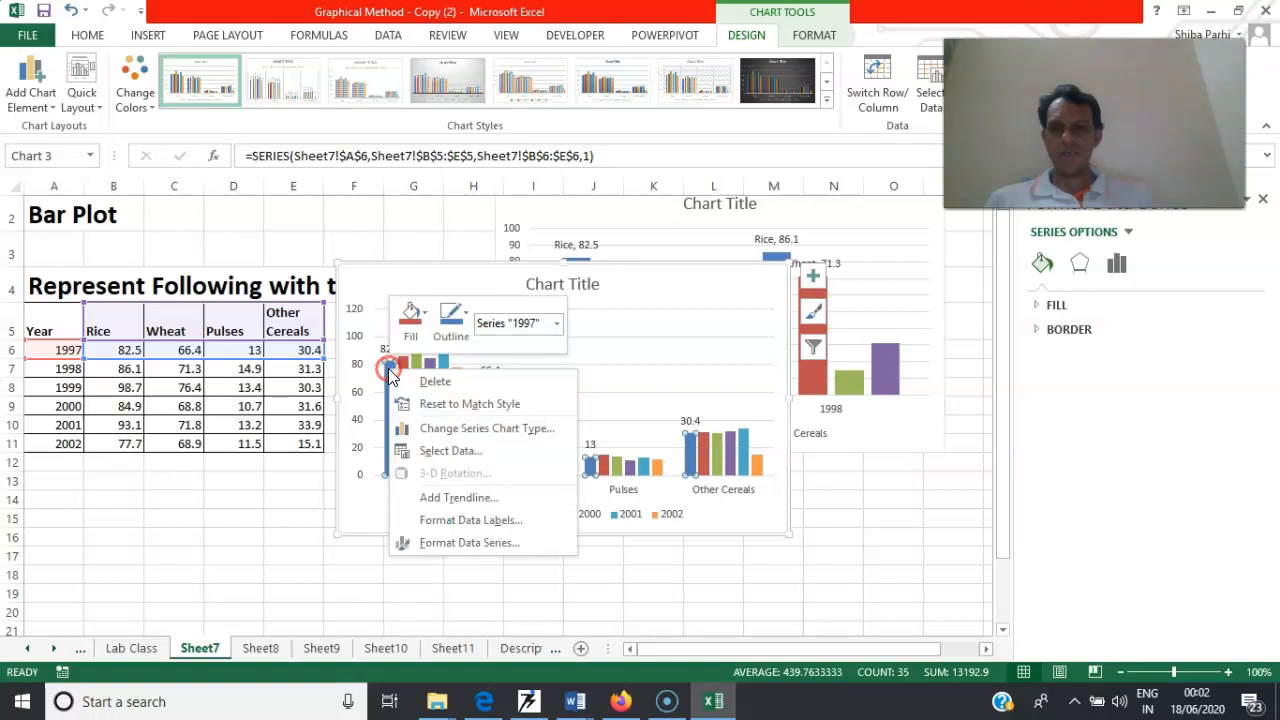
click(558, 524)
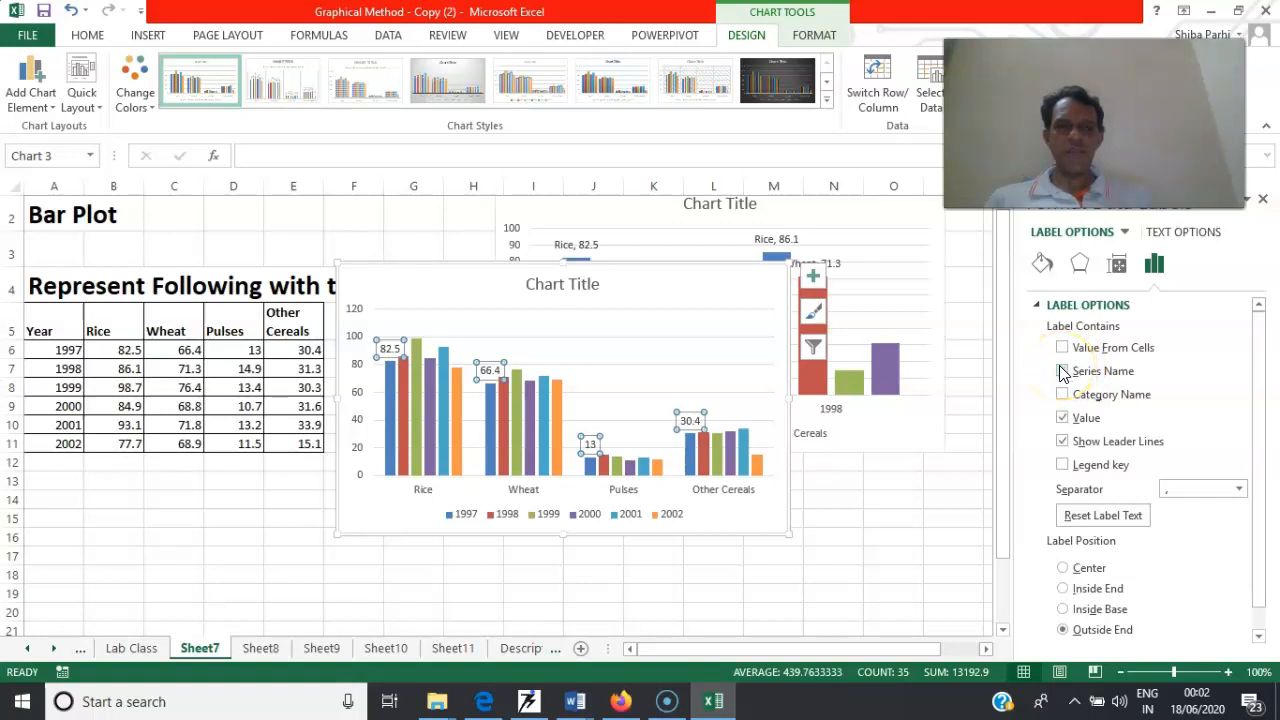
click(1062, 371)
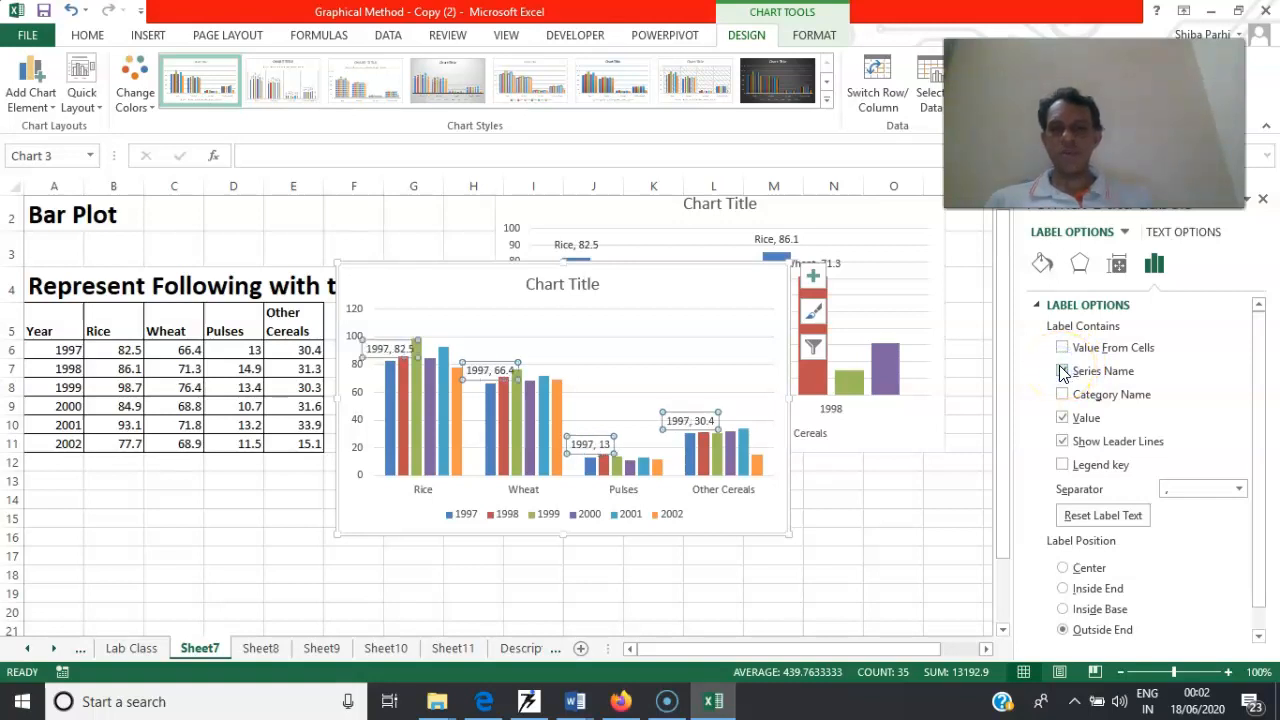
click(1062, 371)
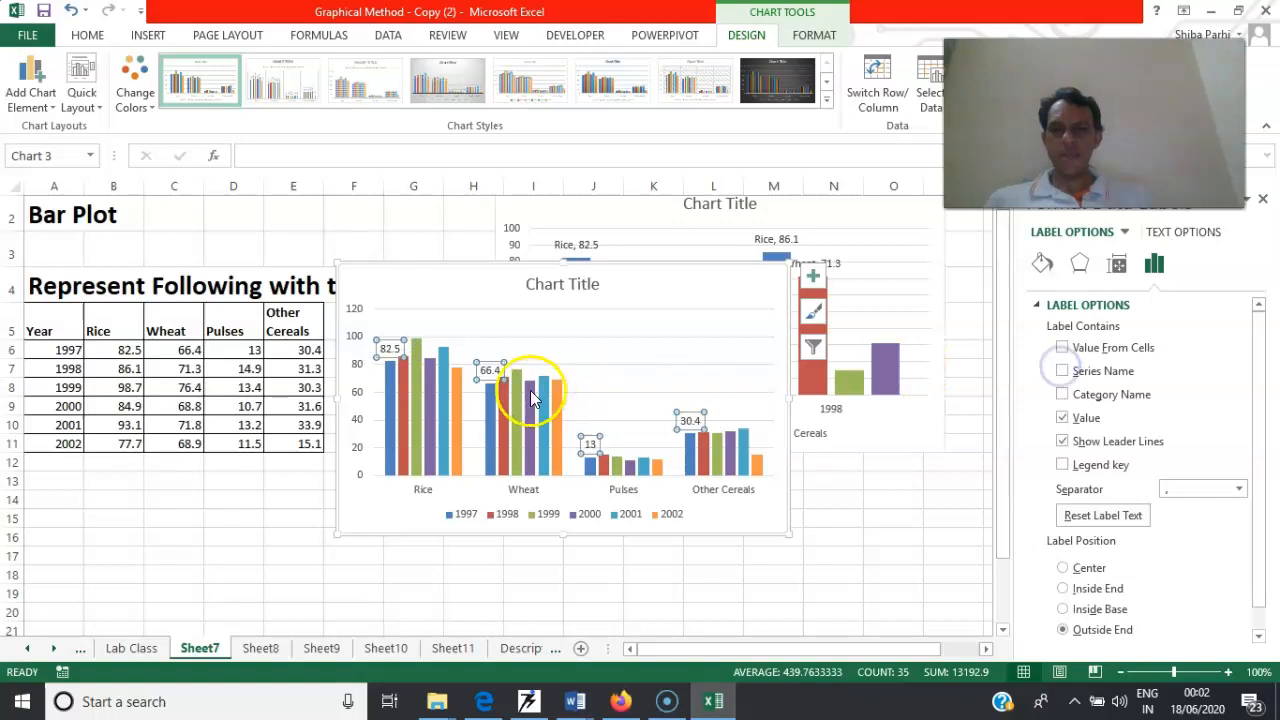
Add data labels to the 1999 series, and move the all-years chart below the 1997–1998 chart
click(417, 345)
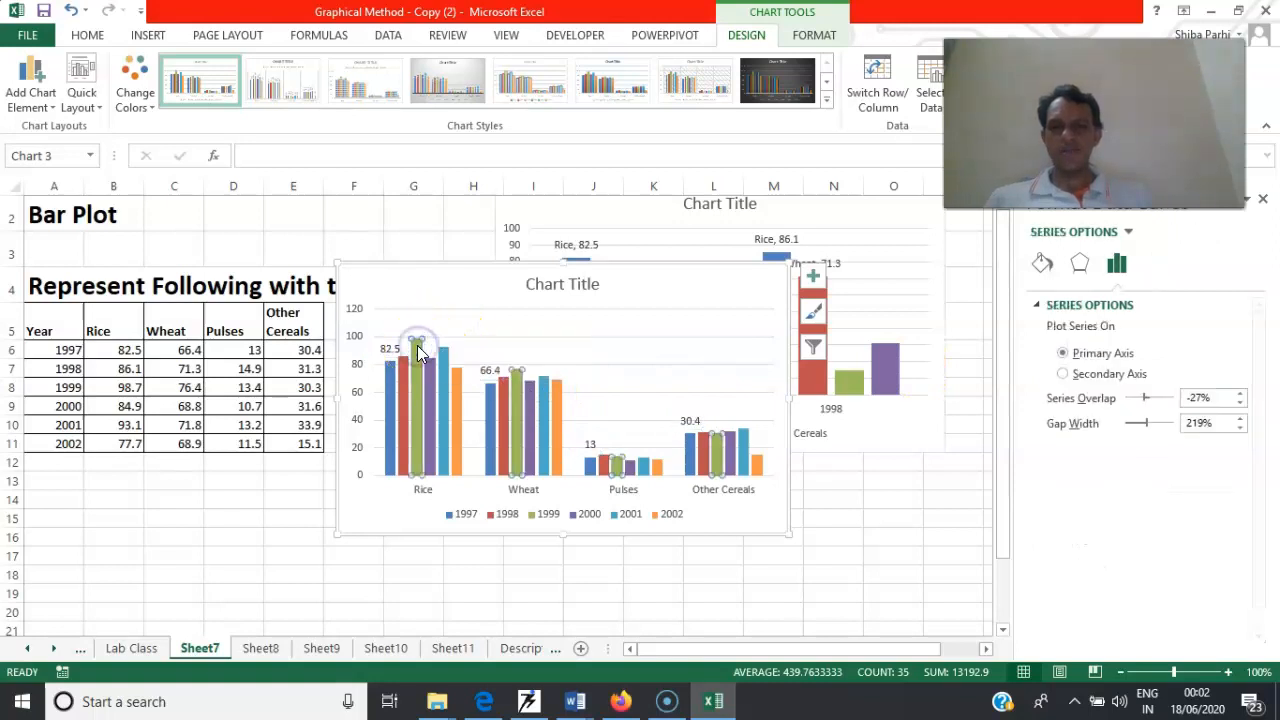
right_click(417, 345)
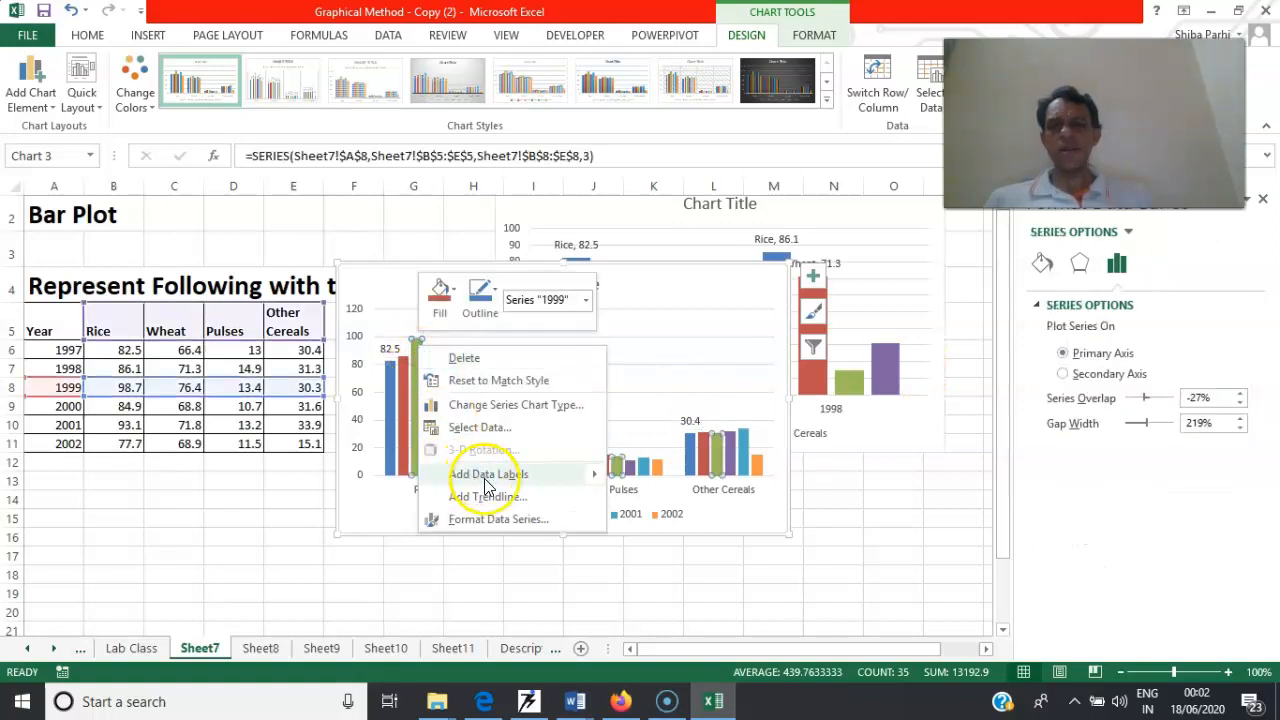
mouse_move(584, 476)
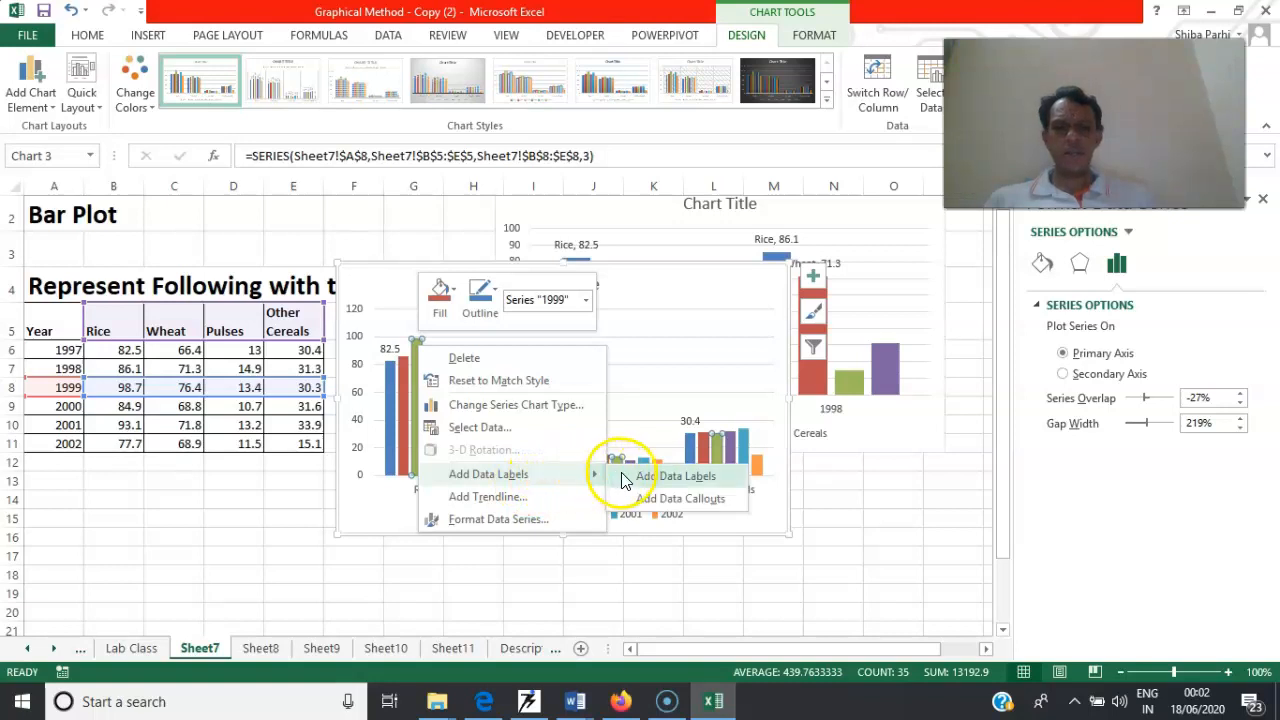
click(675, 476)
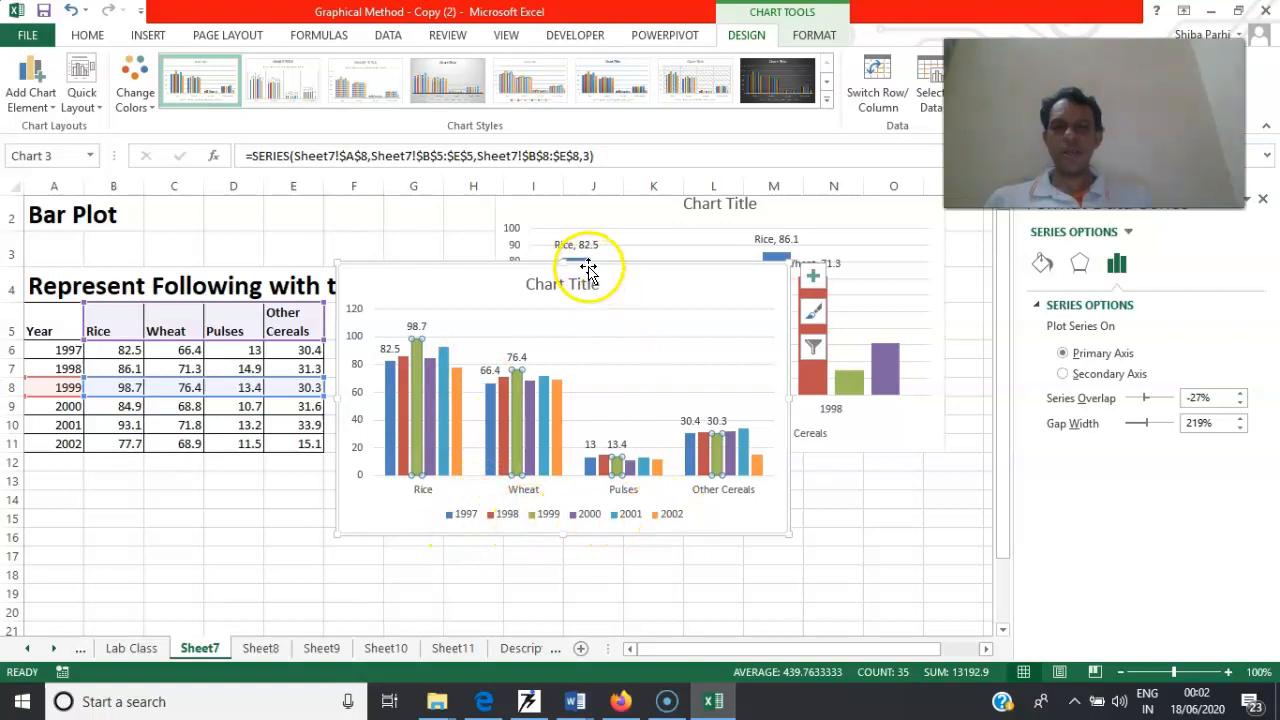
drag(600, 285, 737, 444)
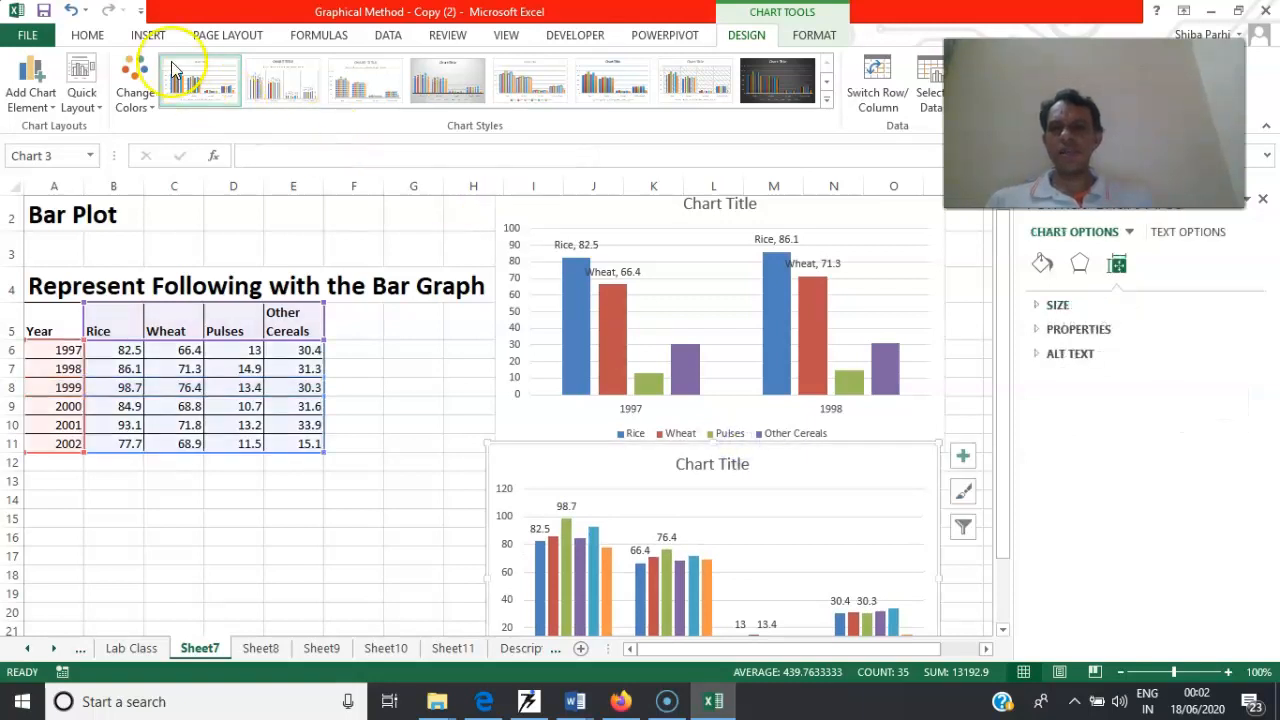
Change the all-years column chart to a 2-D clustered bar chart
click(143, 35)
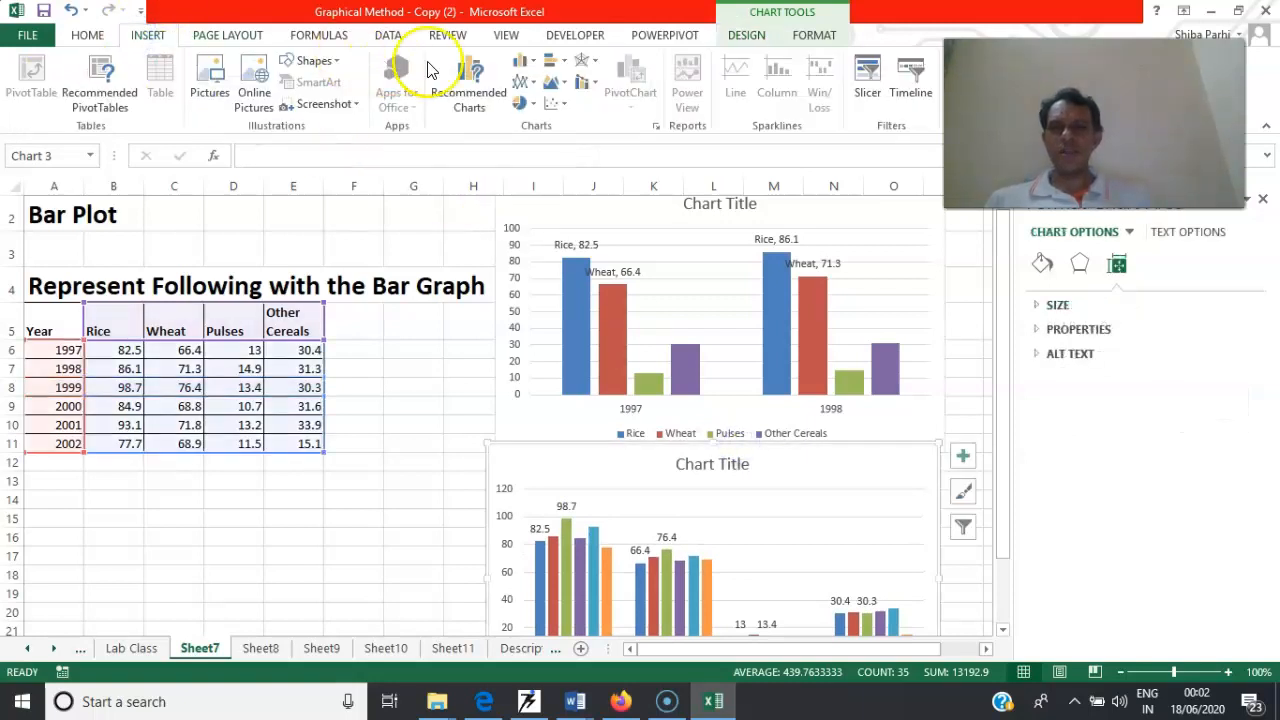
click(549, 60)
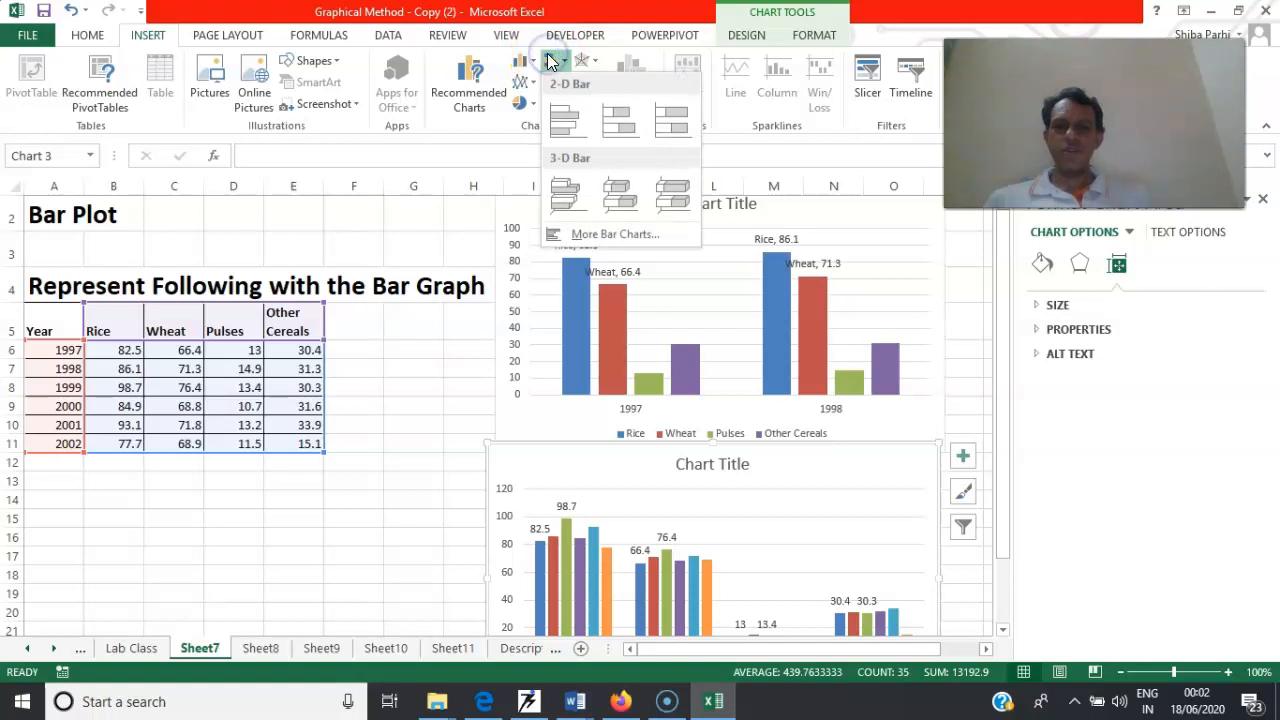
click(564, 118)
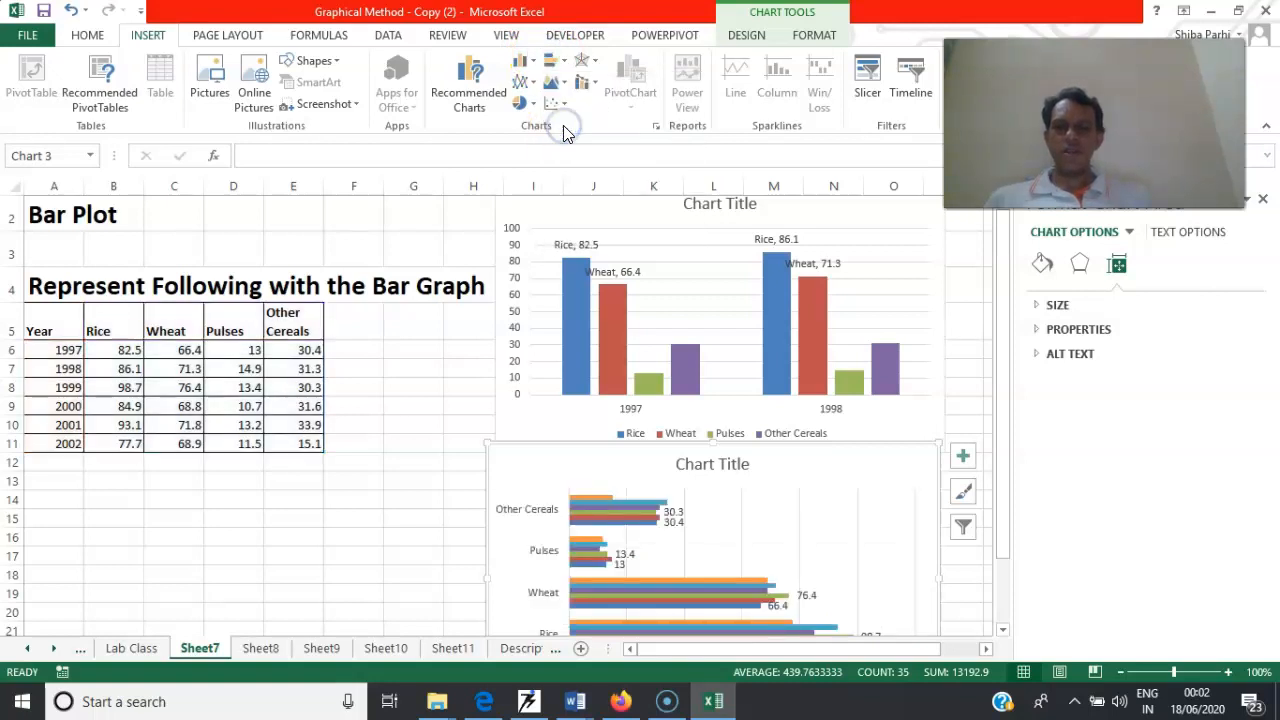
Title the all-years bar chart "Production in Food"
mouse_move(622, 522)
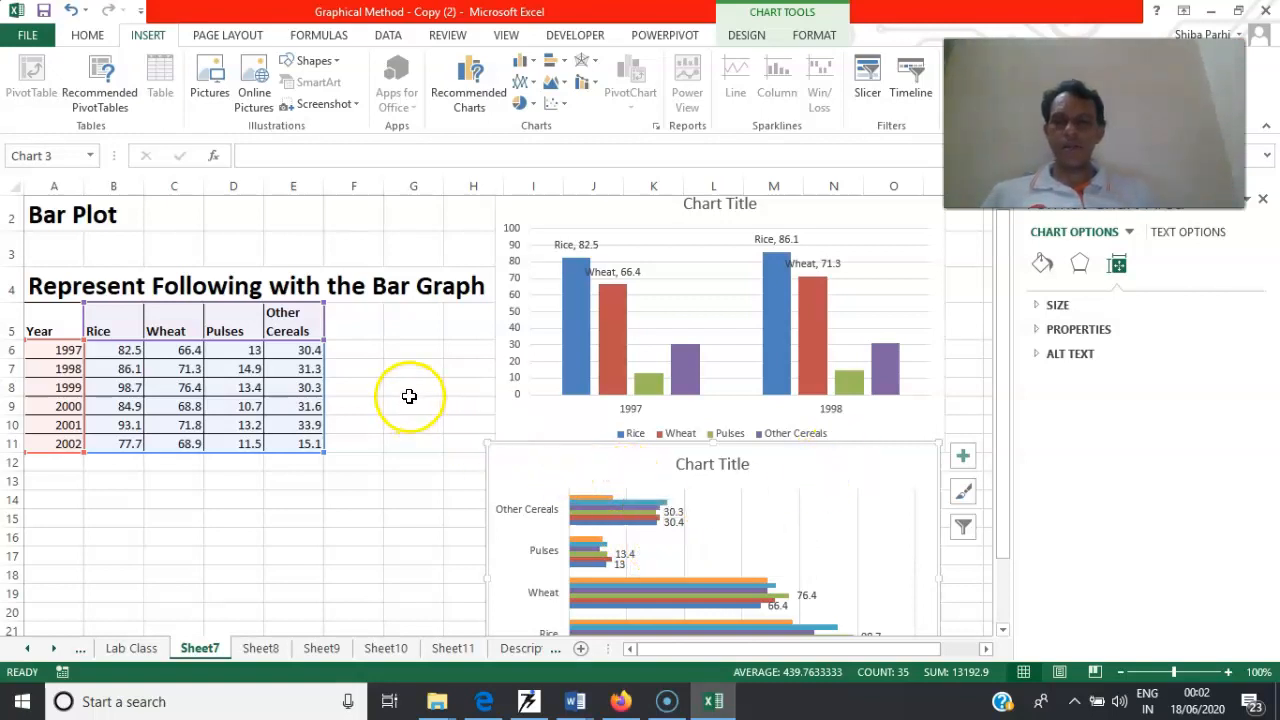
click(718, 465)
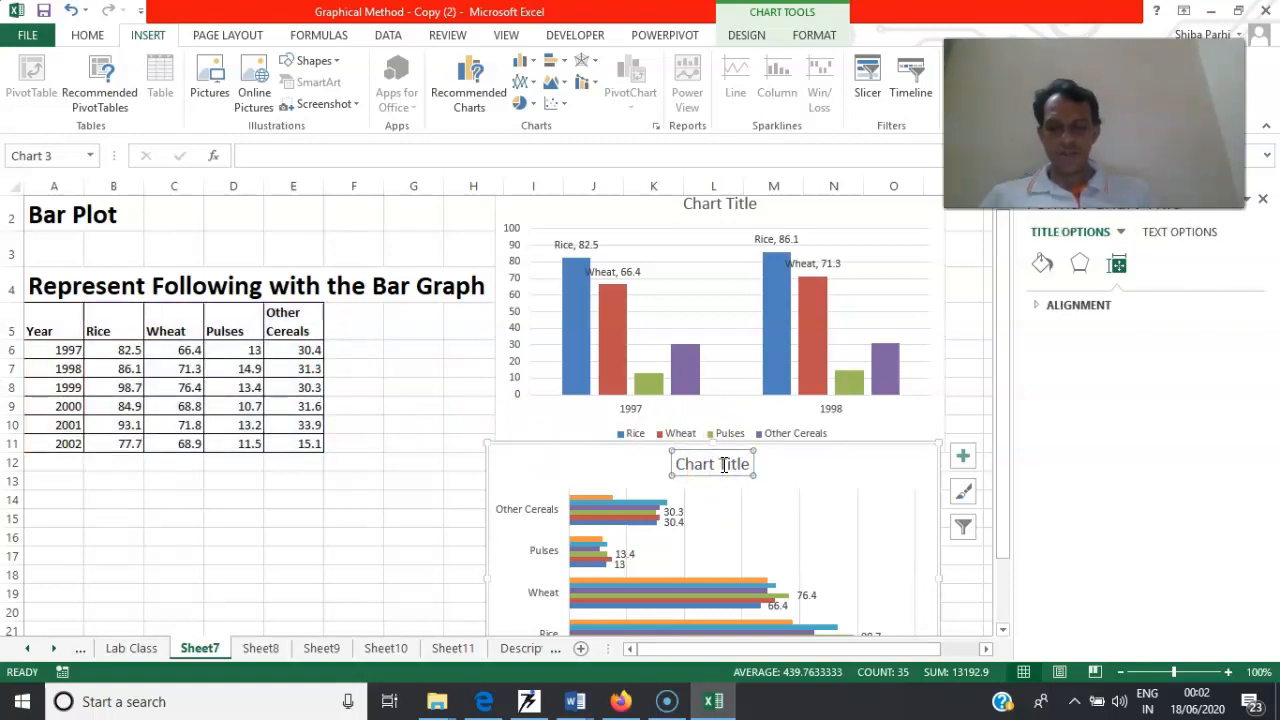
text(Production in F)
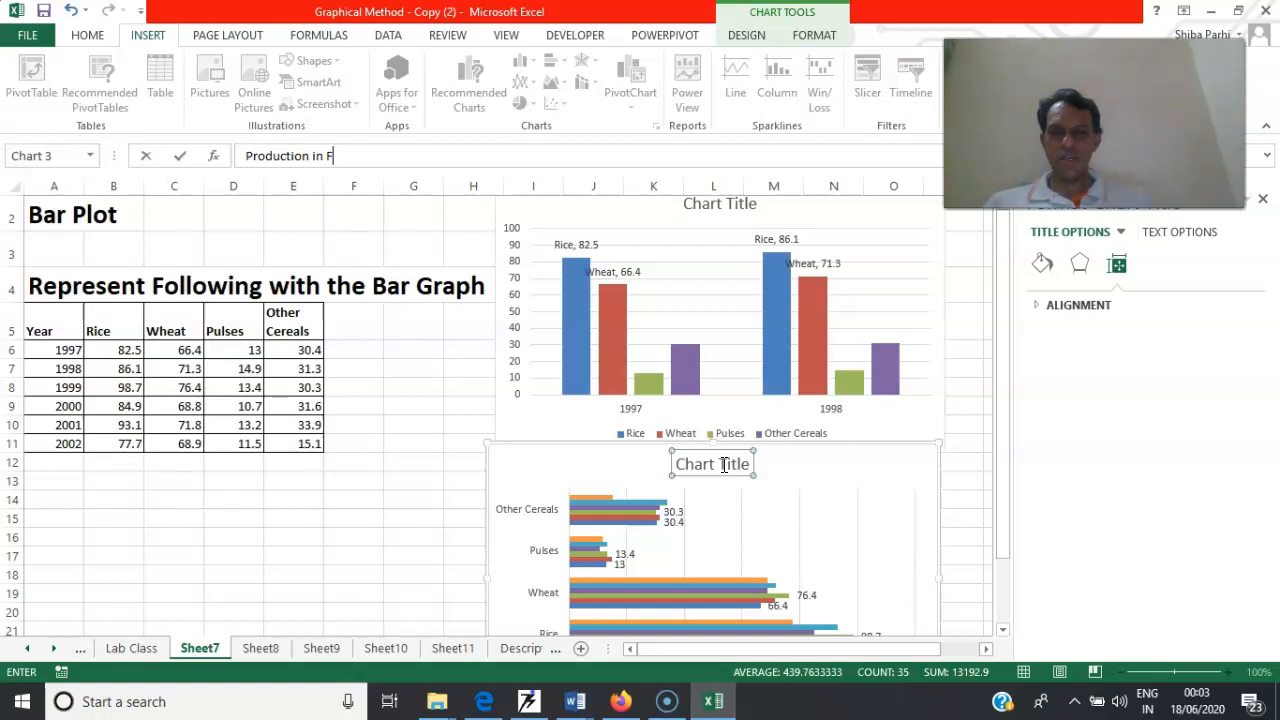
key(Return)
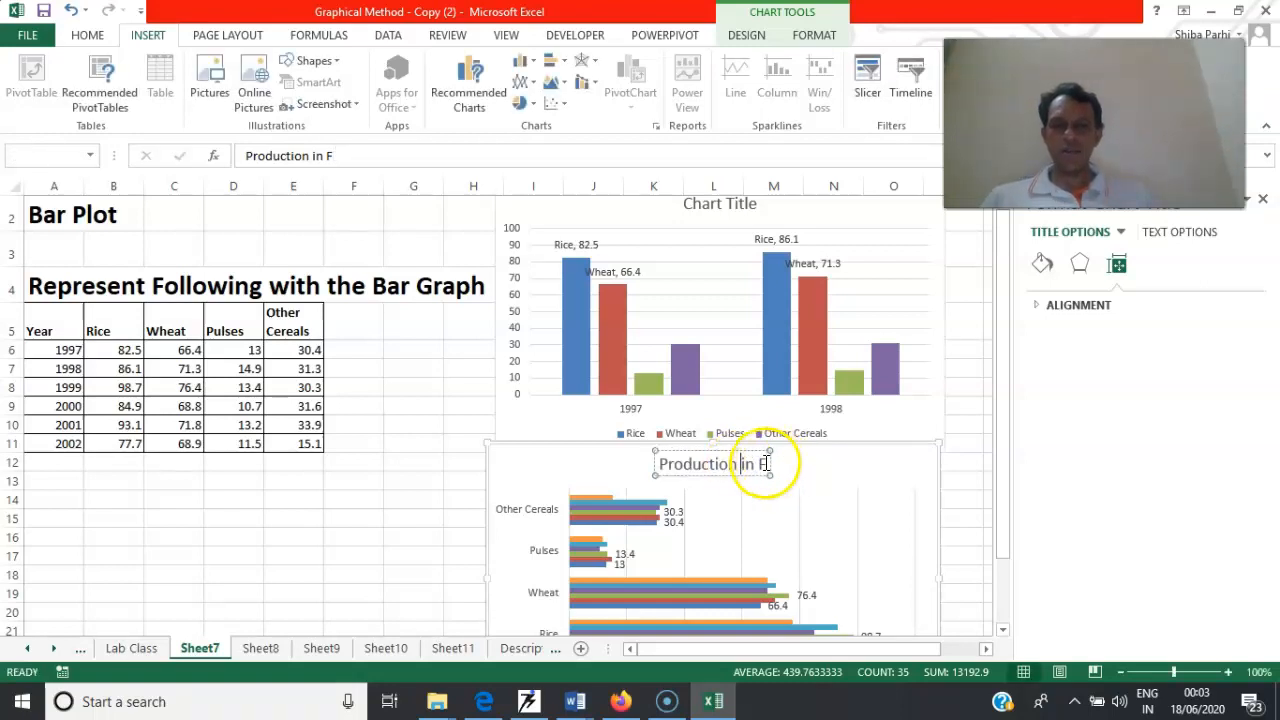
click(767, 462)
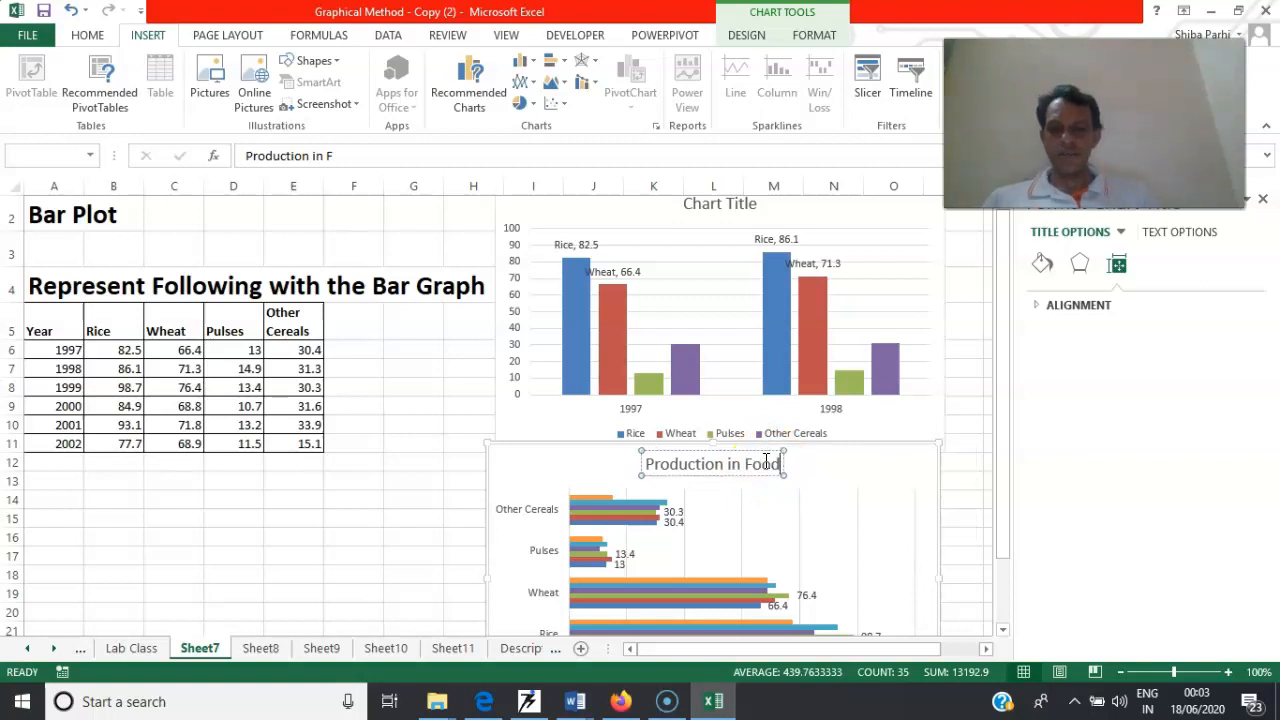
click(800, 470)
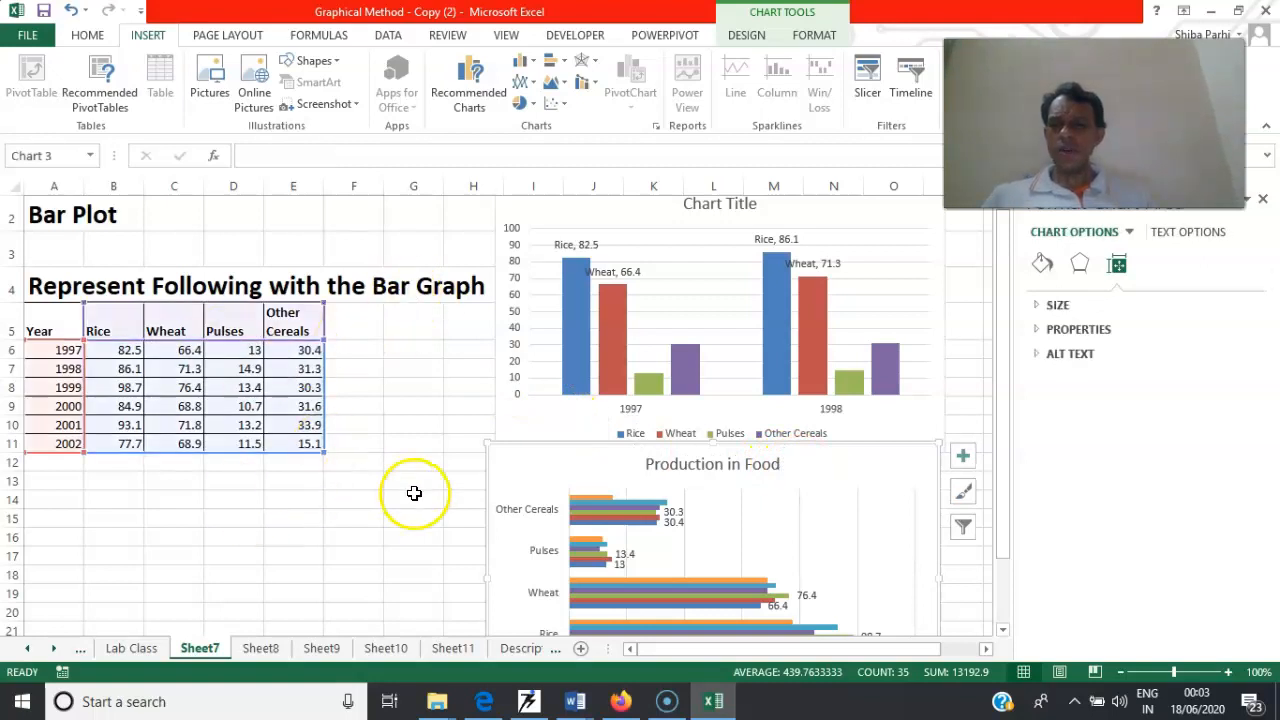
click(414, 493)
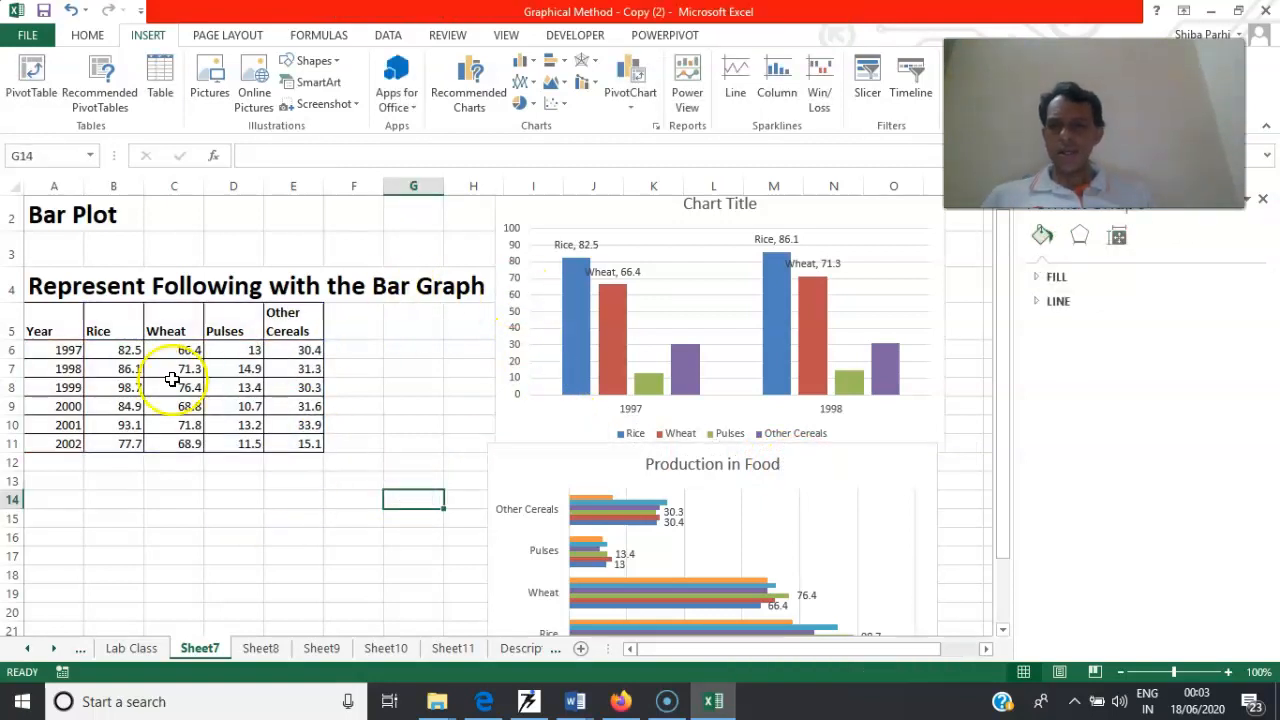
click(48, 327)
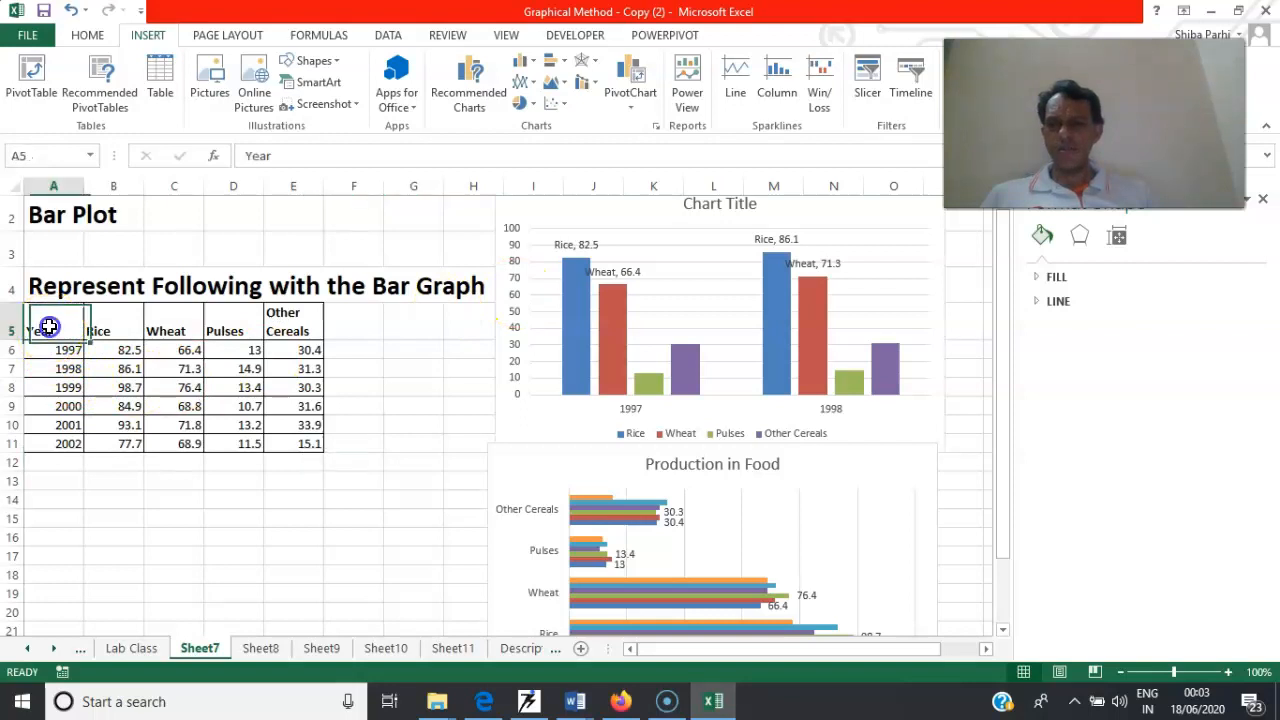
drag(82, 337, 89, 347)
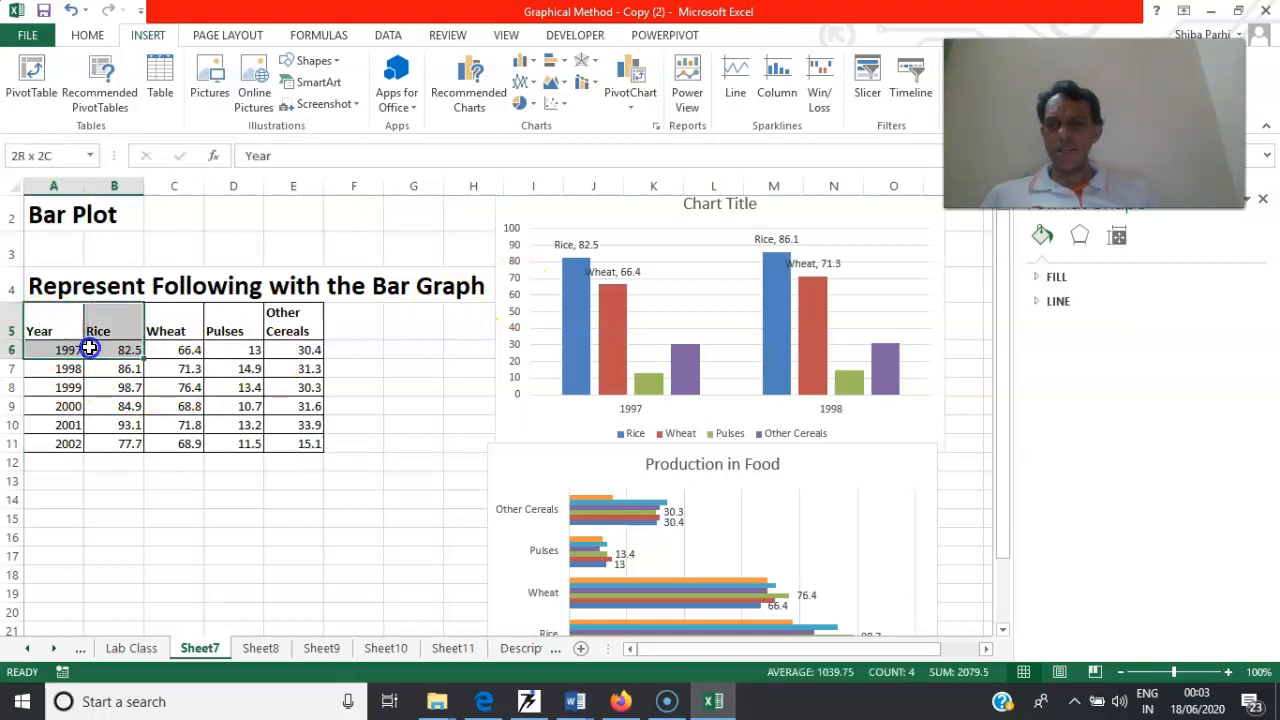
click(220, 517)
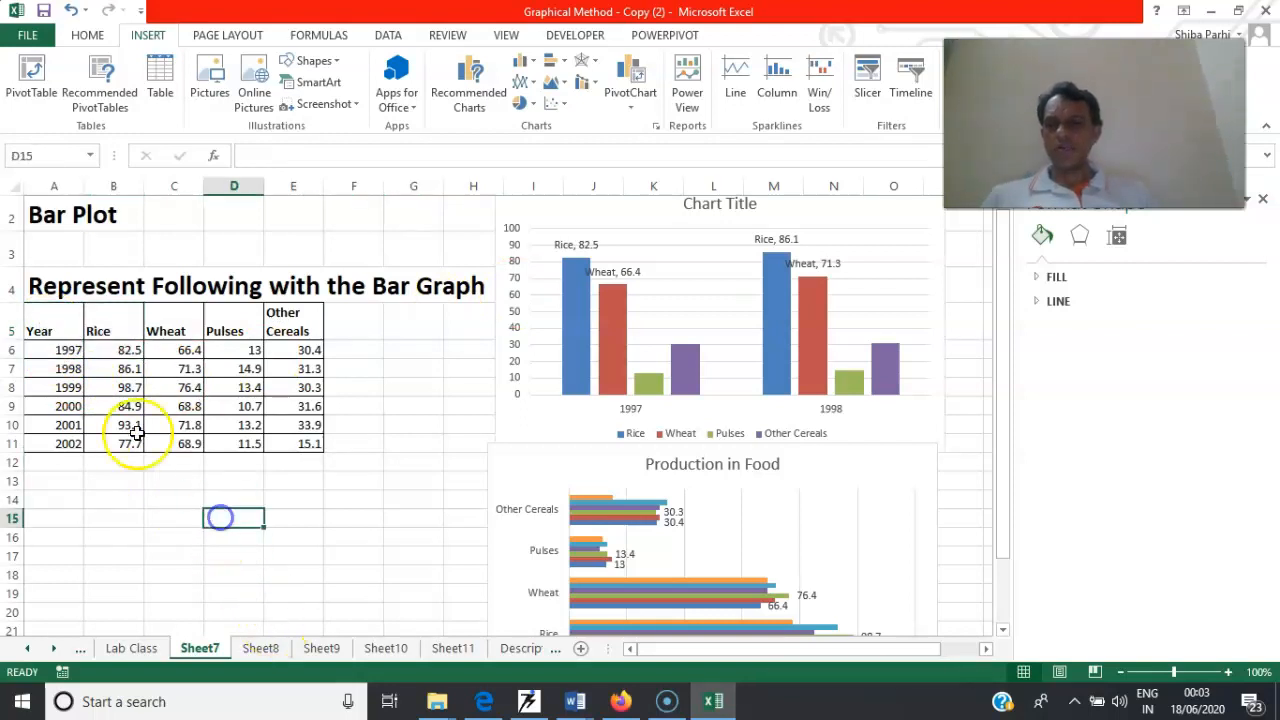
Insert a 2-D stacked area chart of the crop data in B5:E11, leaving out the Year column
drag(43, 327, 289, 441)
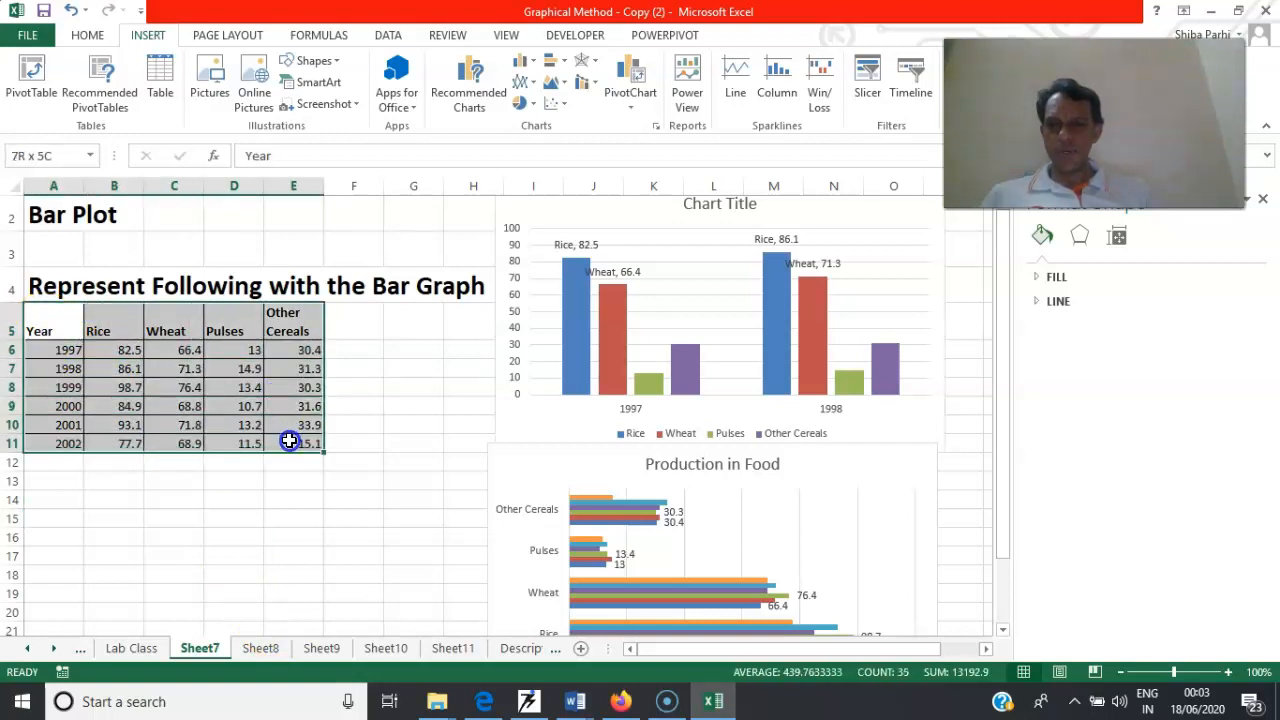
drag(124, 330, 309, 444)
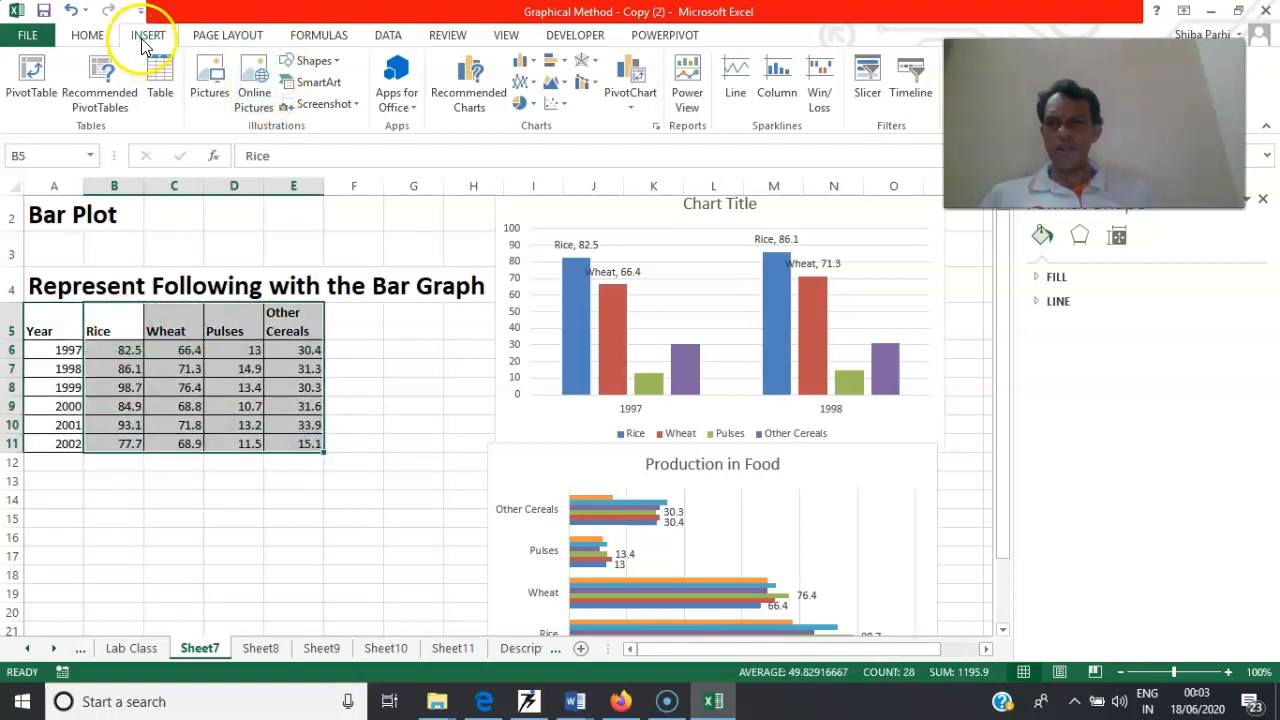
click(565, 90)
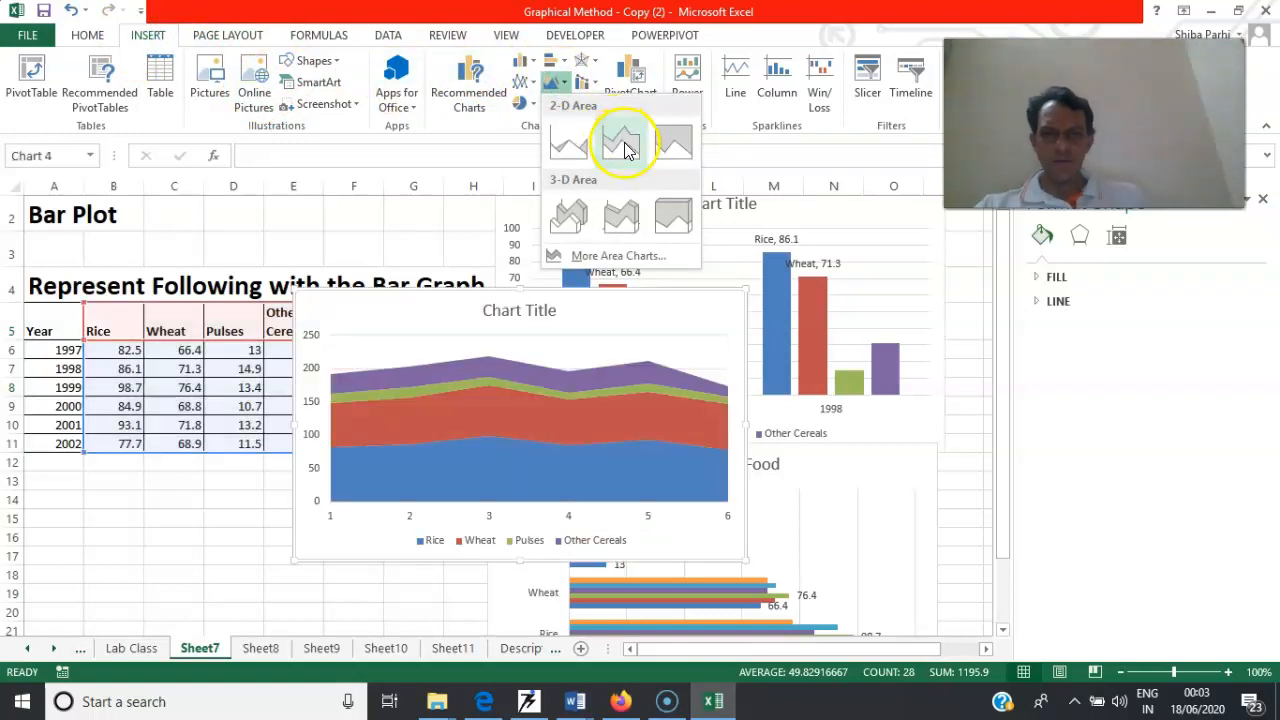
click(625, 148)
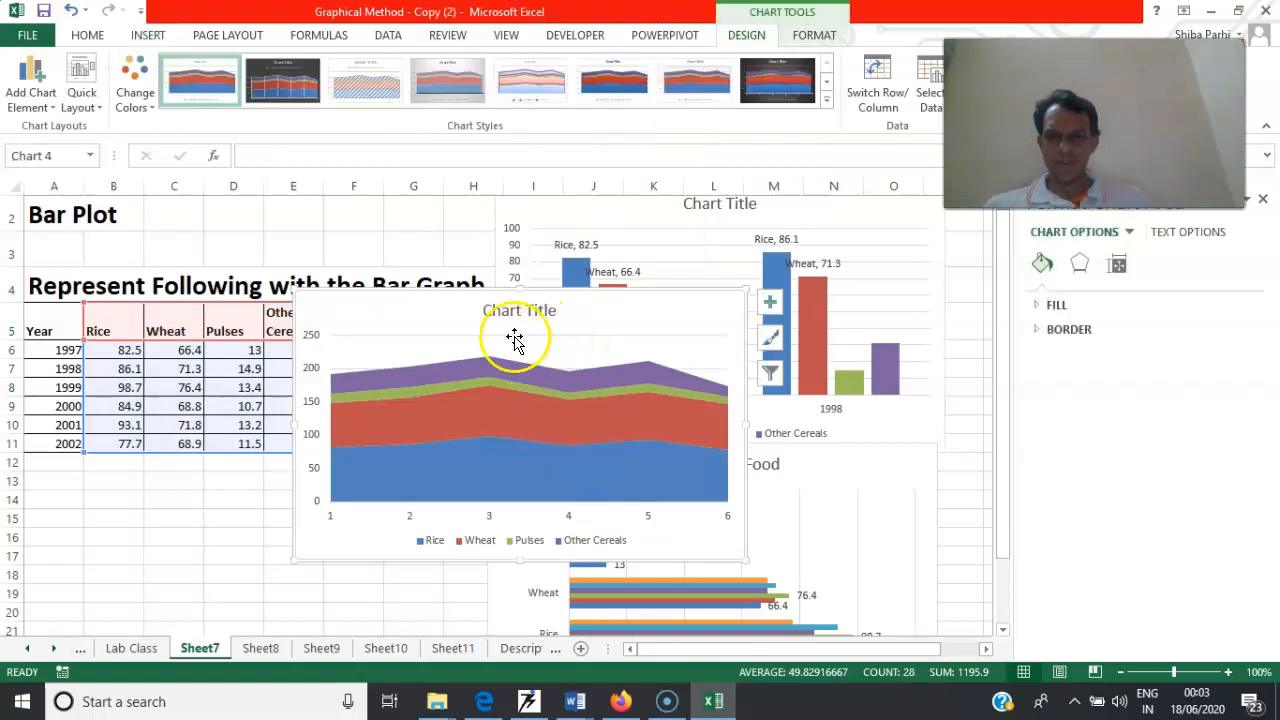
Add data labels to the Other Cereals and Wheat series of the area chart
right_click(476, 375)
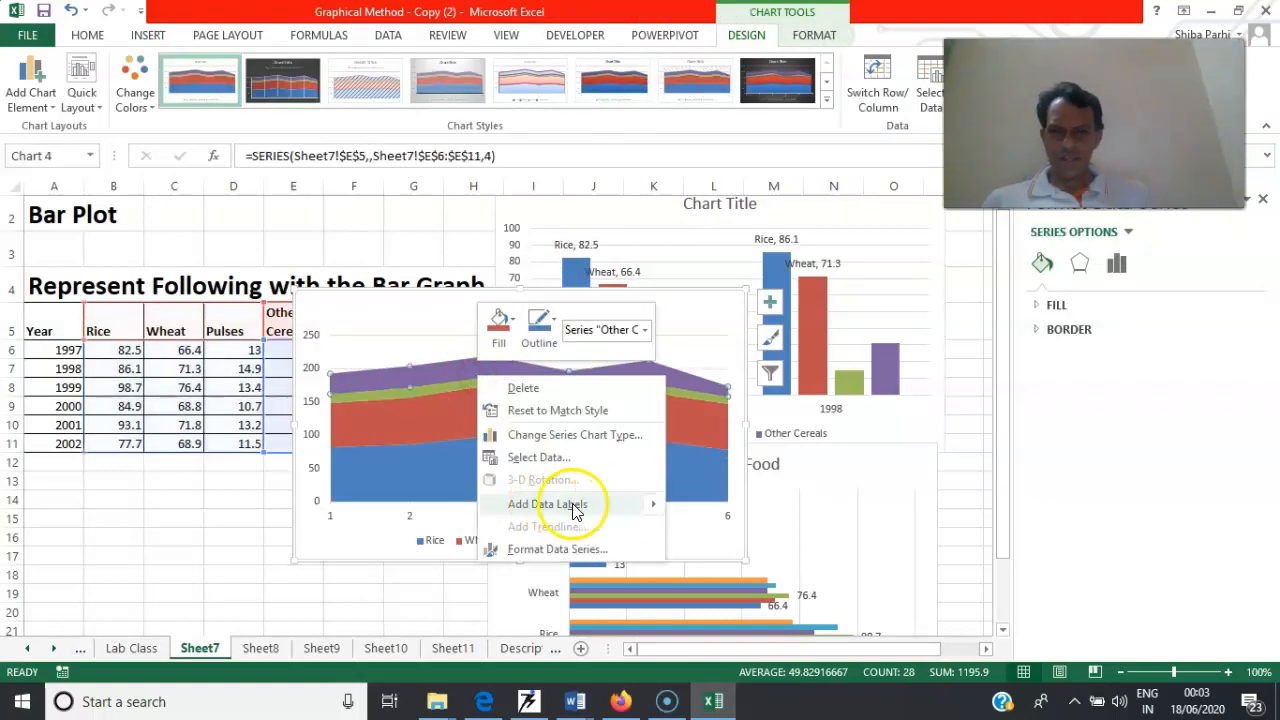
click(708, 508)
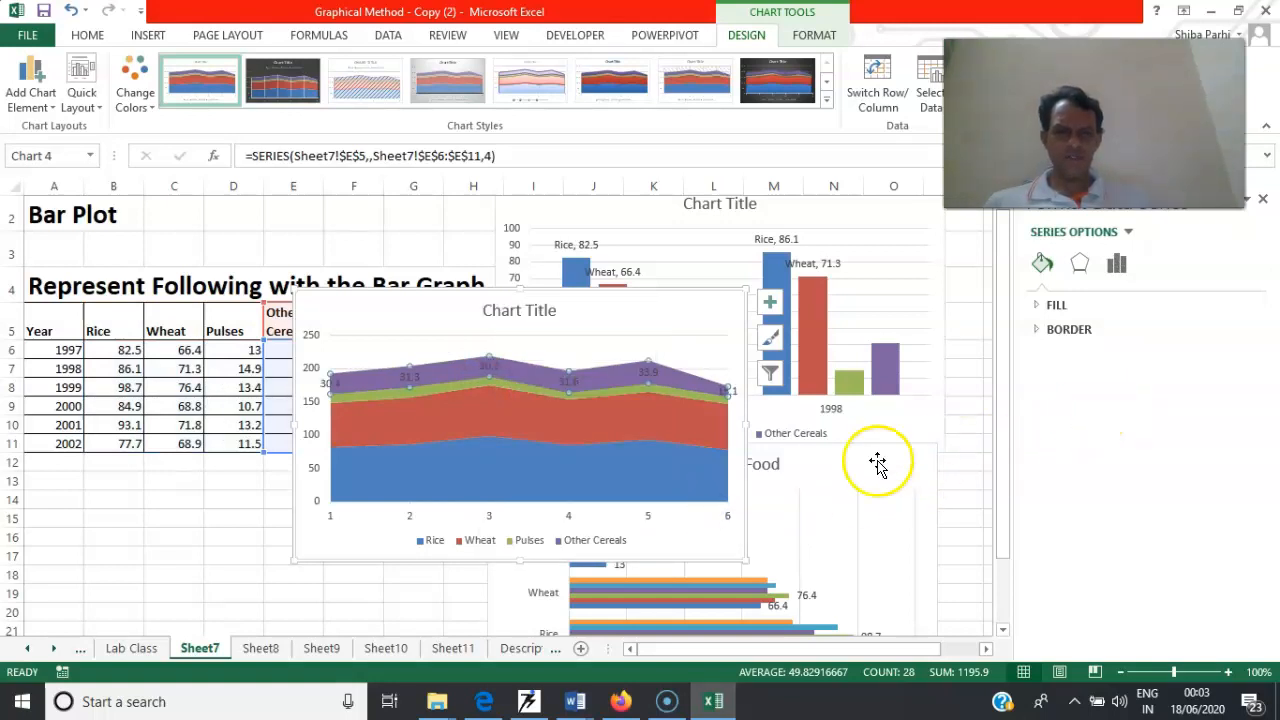
right_click(518, 438)
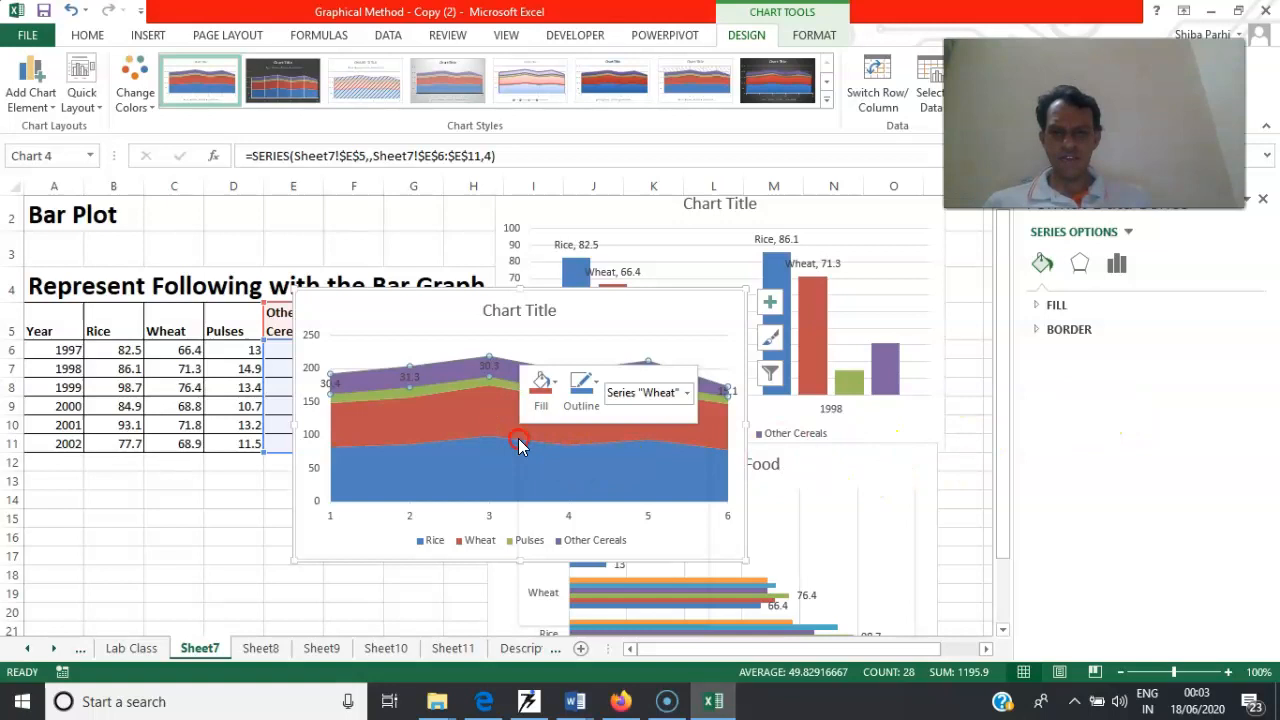
mouse_move(688, 578)
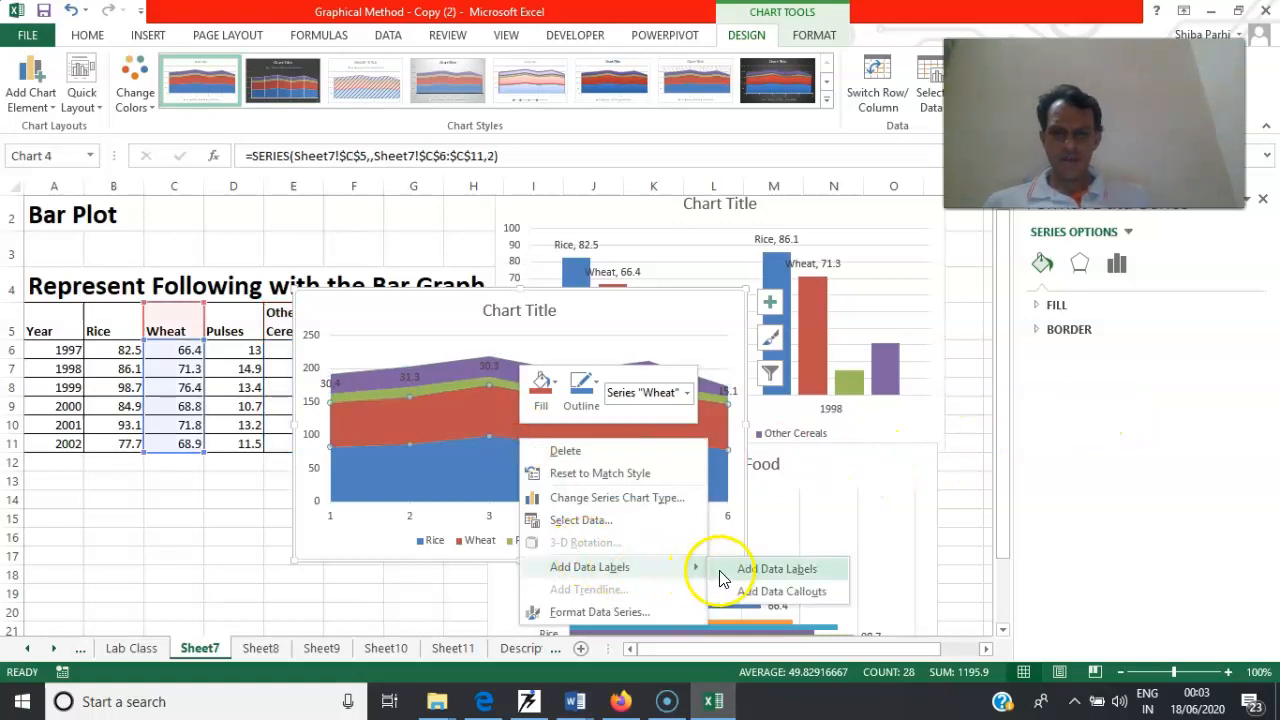
click(755, 570)
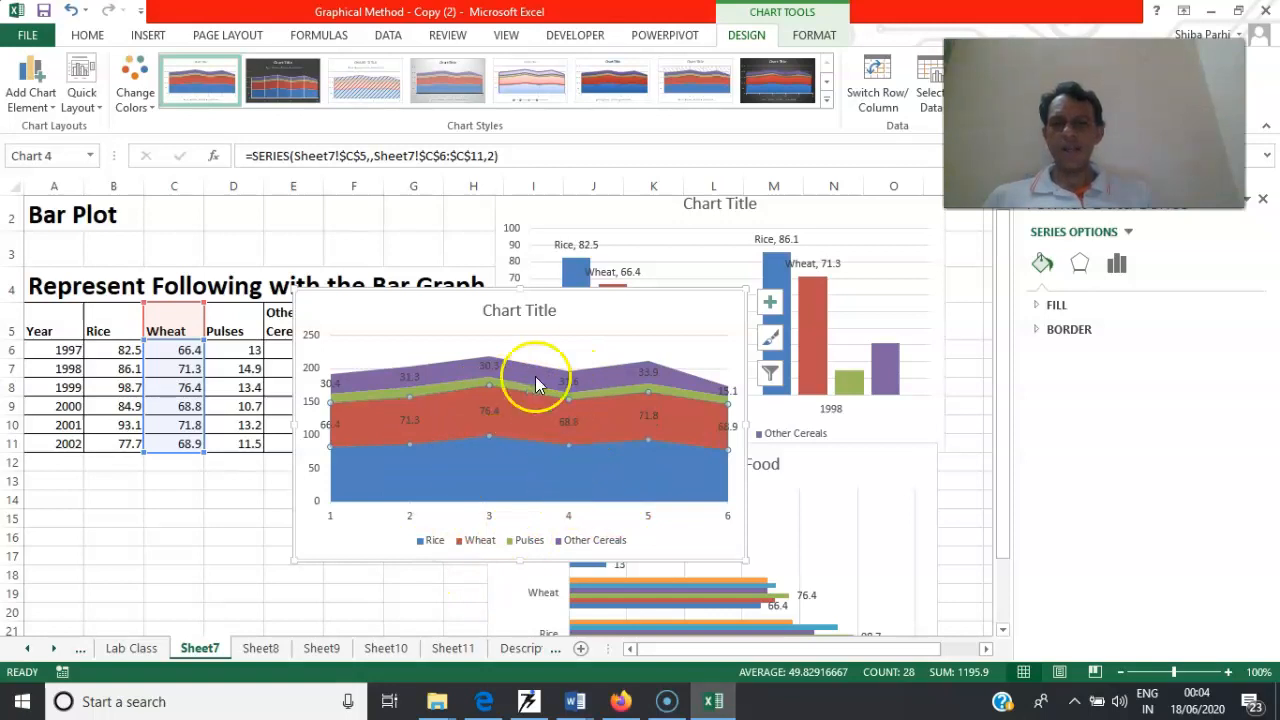
Move the area chart off the data table to the far side of the "Production in Food" chart
drag(498, 296, 1075, 278)
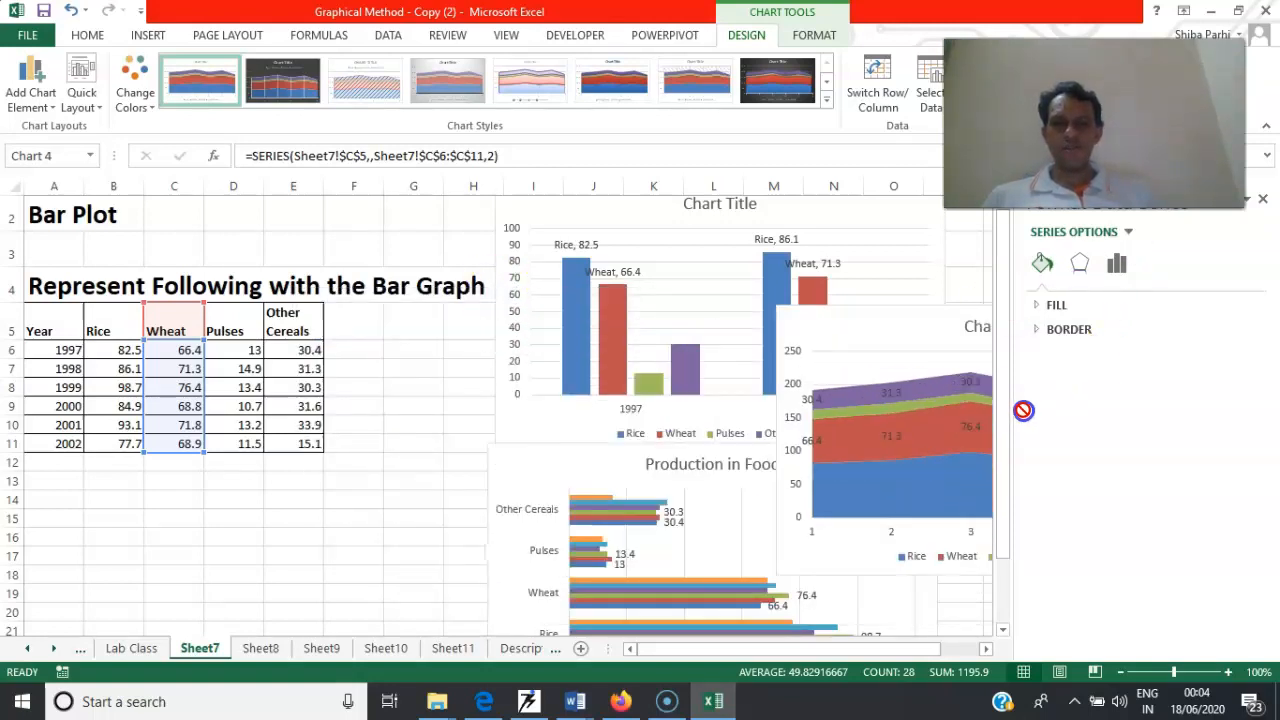
drag(1023, 410, 894, 383)
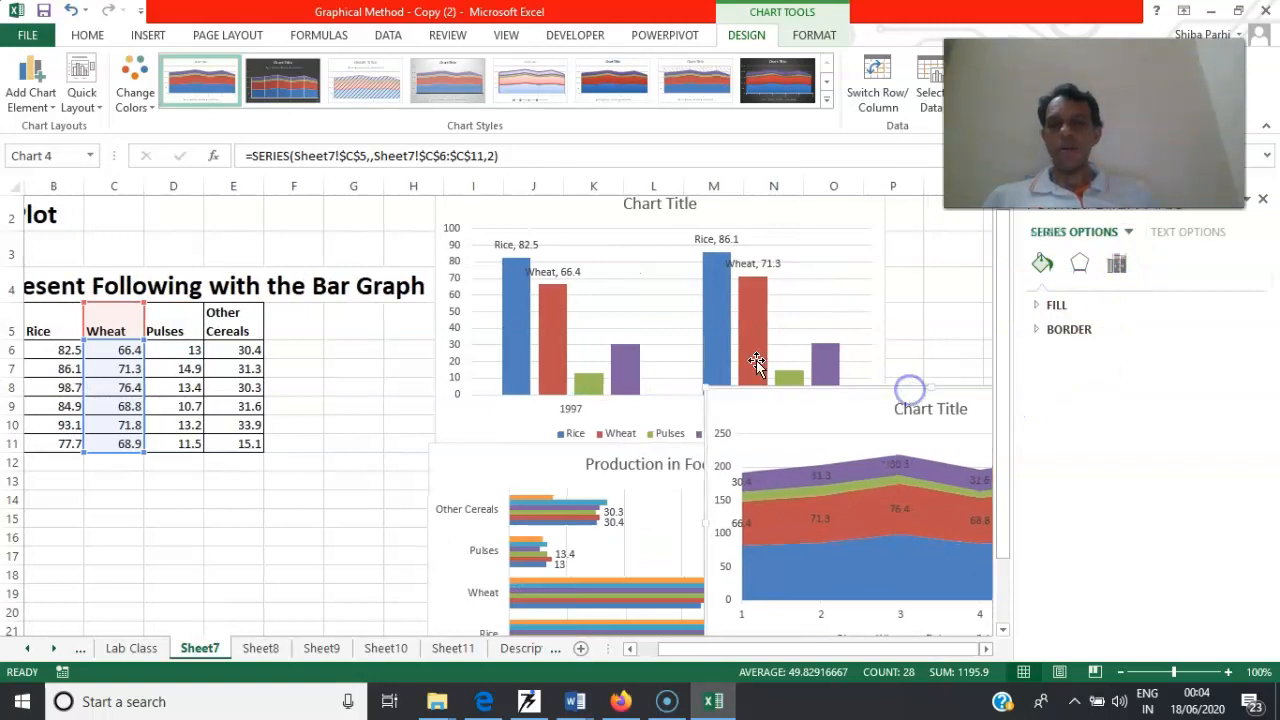
click(117, 480)
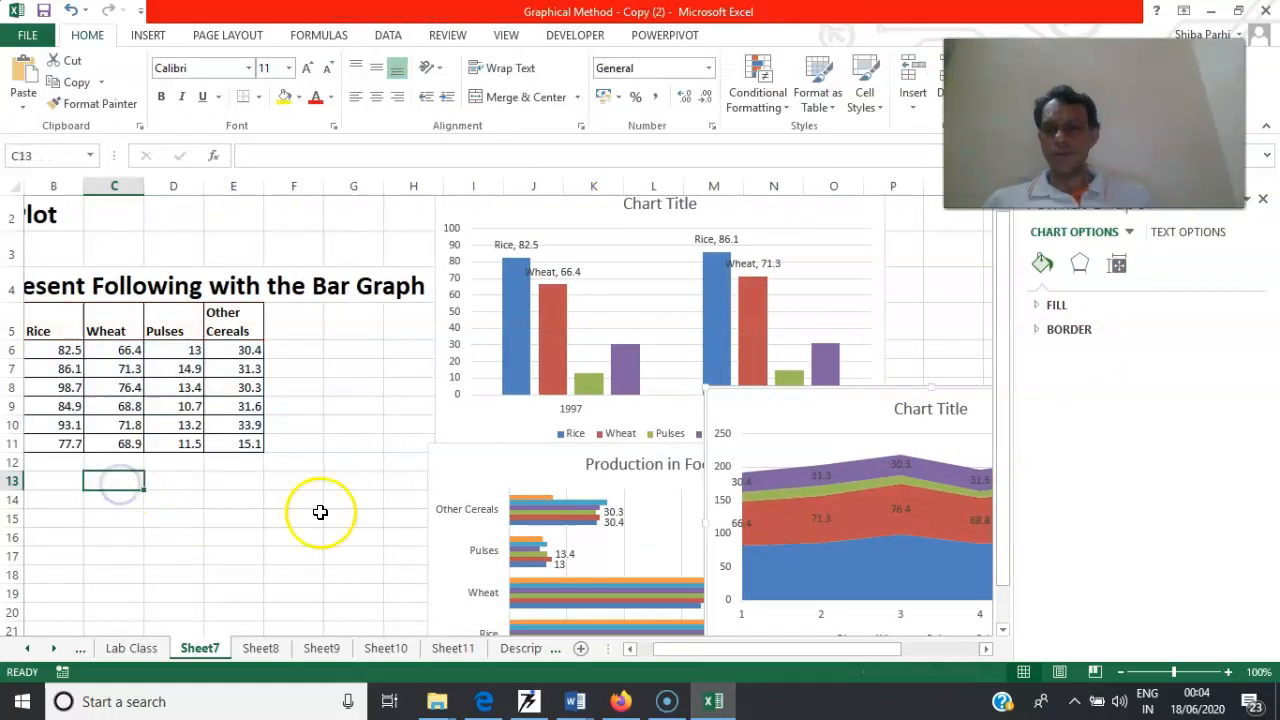
Try a 2-D stacked column chart on A5:E7, and undo it together with the area chart's move
drag(743, 651, 693, 652)
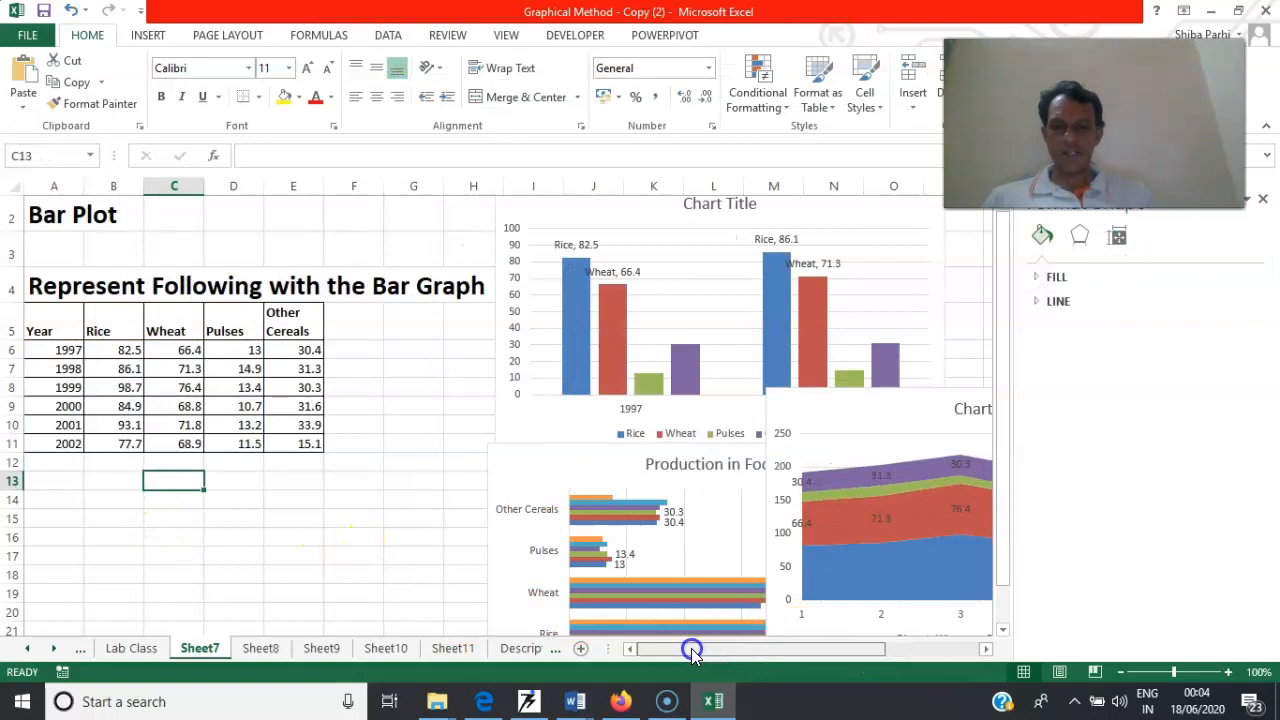
drag(58, 333, 282, 366)
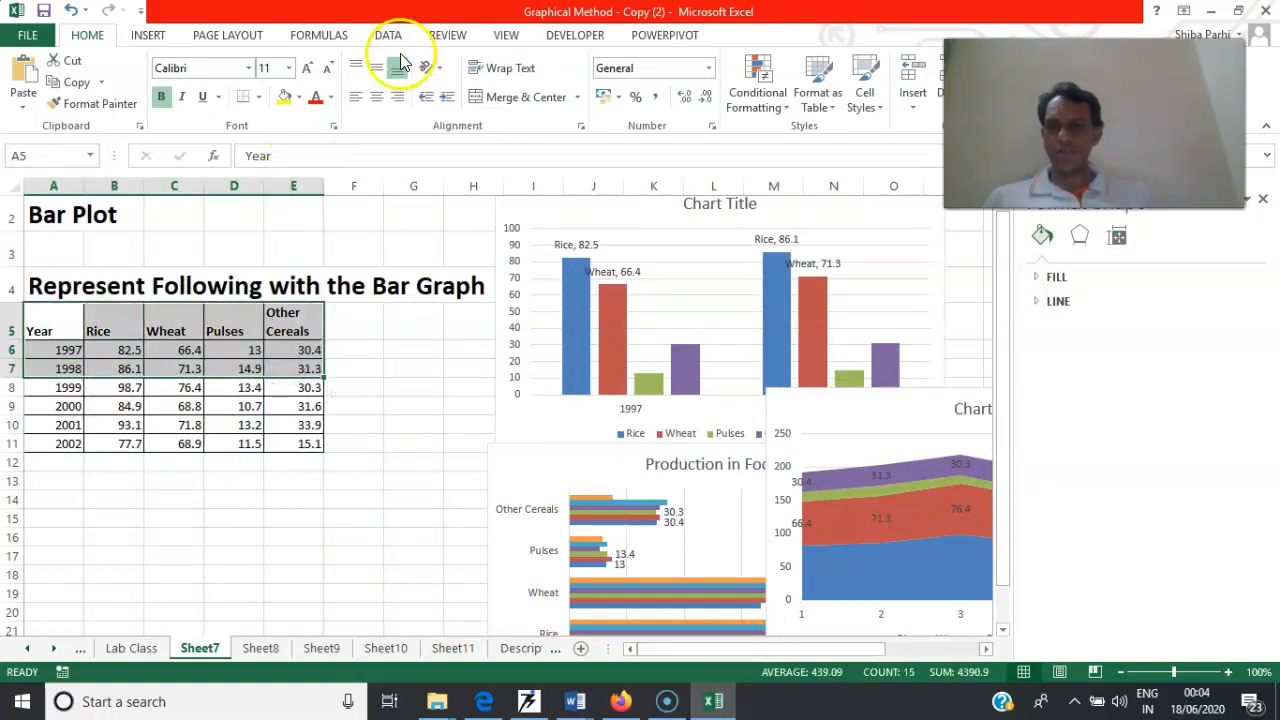
click(133, 37)
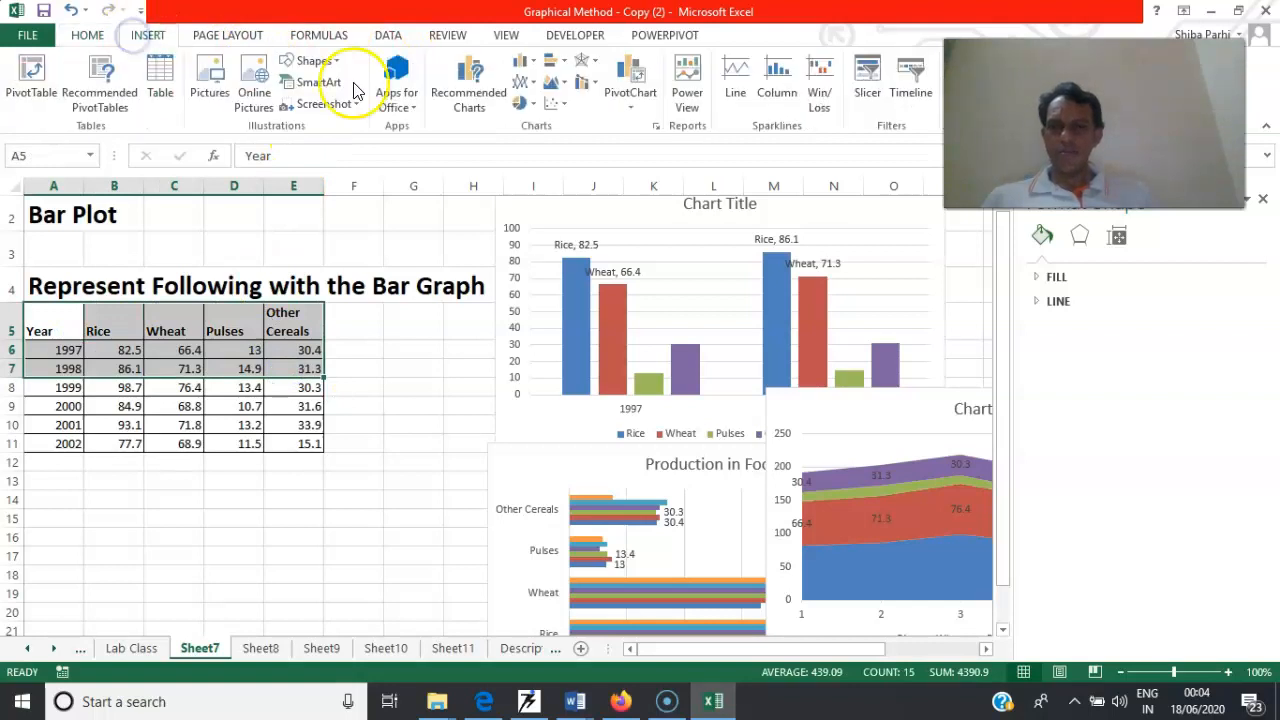
click(530, 63)
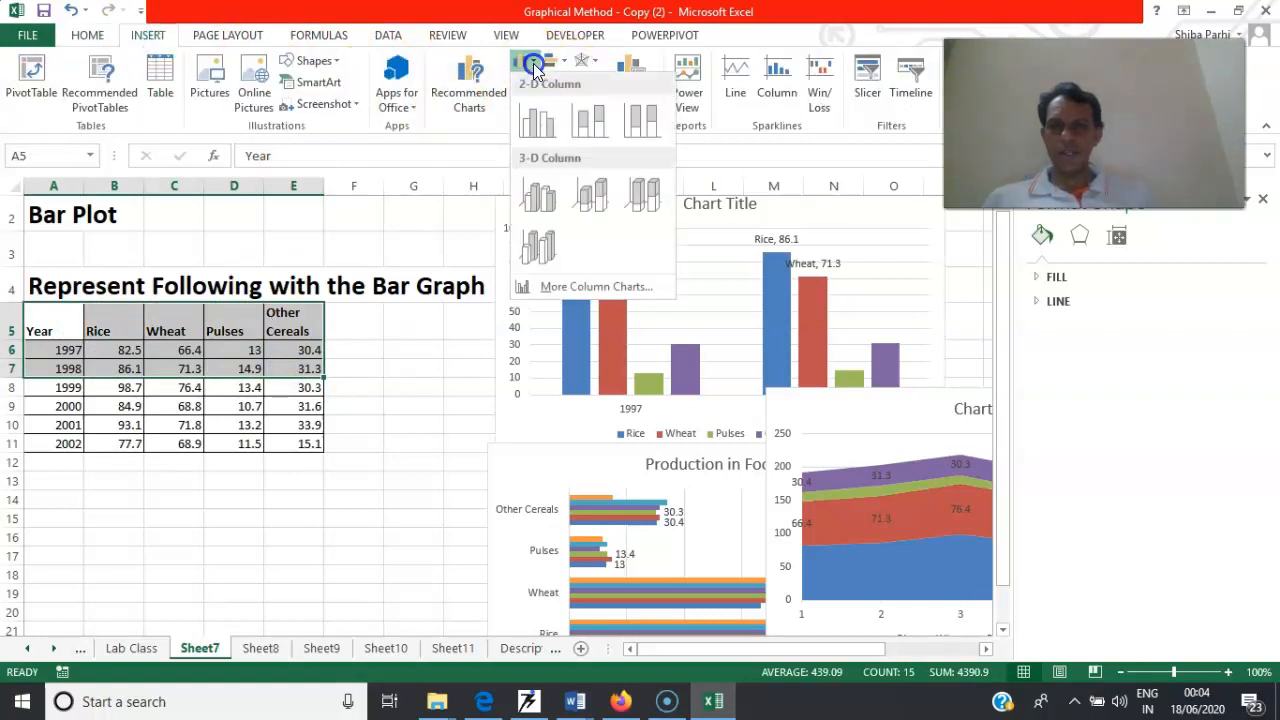
click(588, 118)
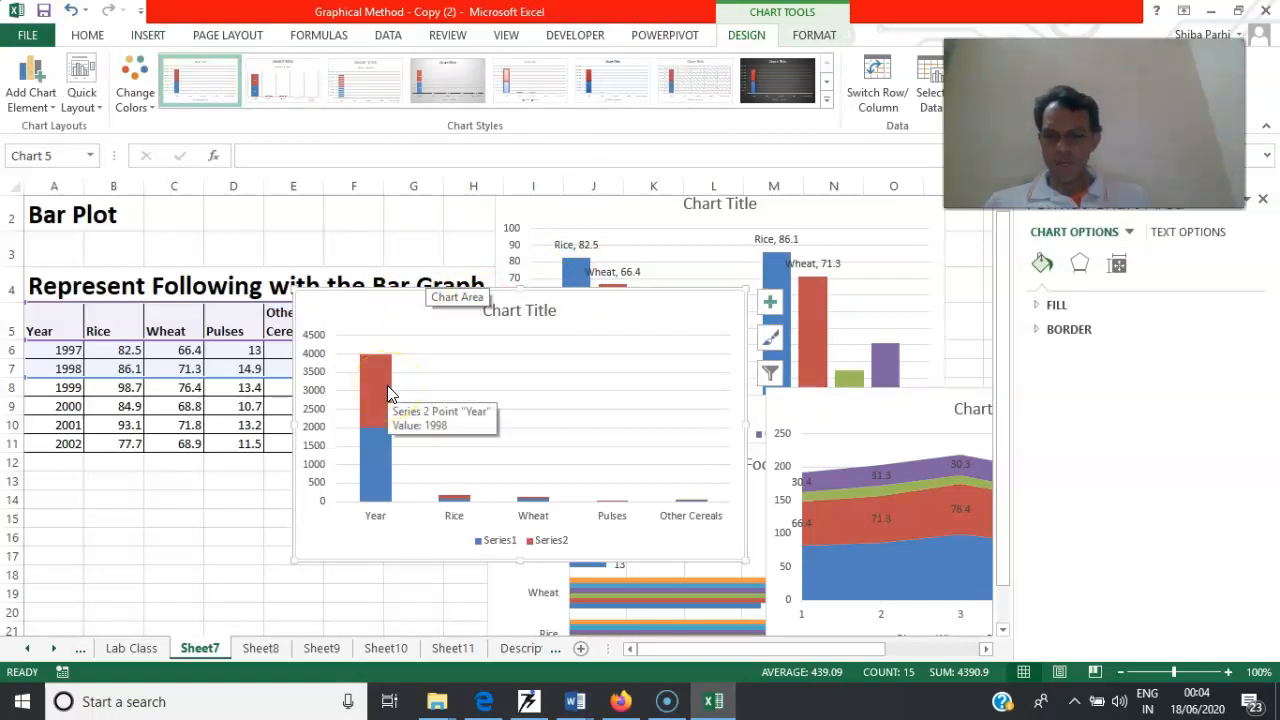
key(ctrl+z)
key(ctrl+z)
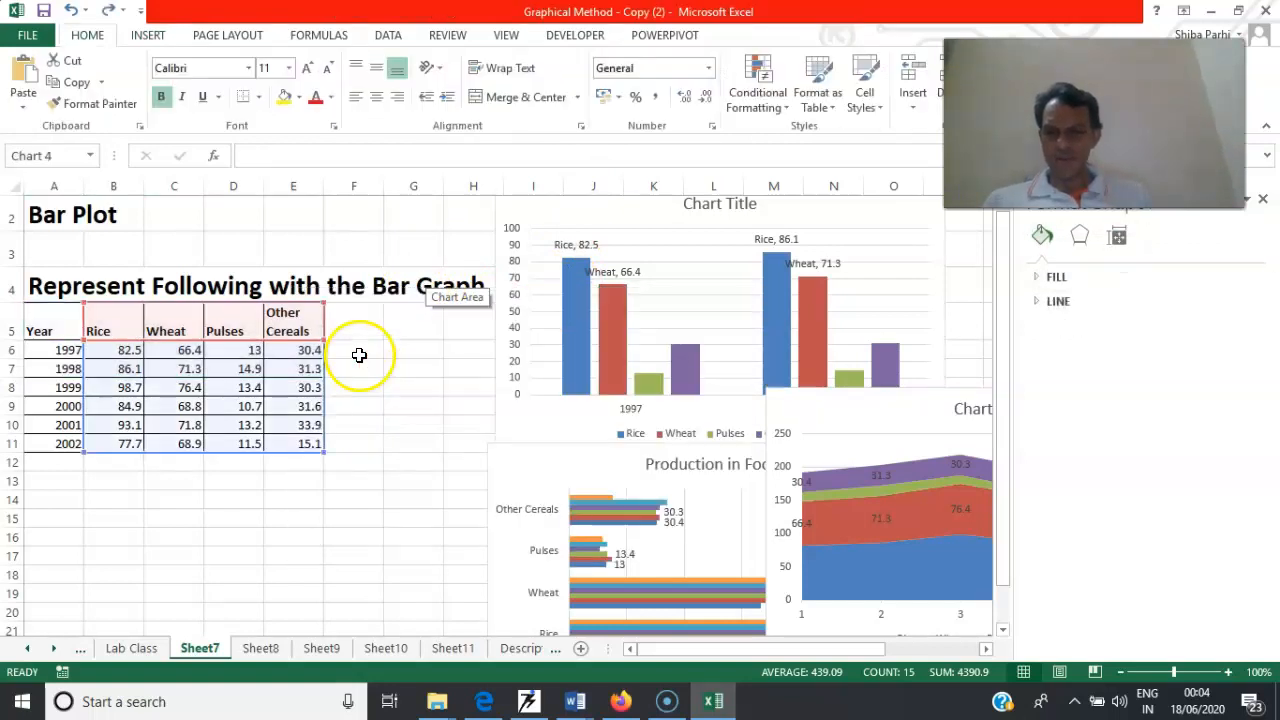
Move the area chart clear of the data table, over the other two charts
click(217, 515)
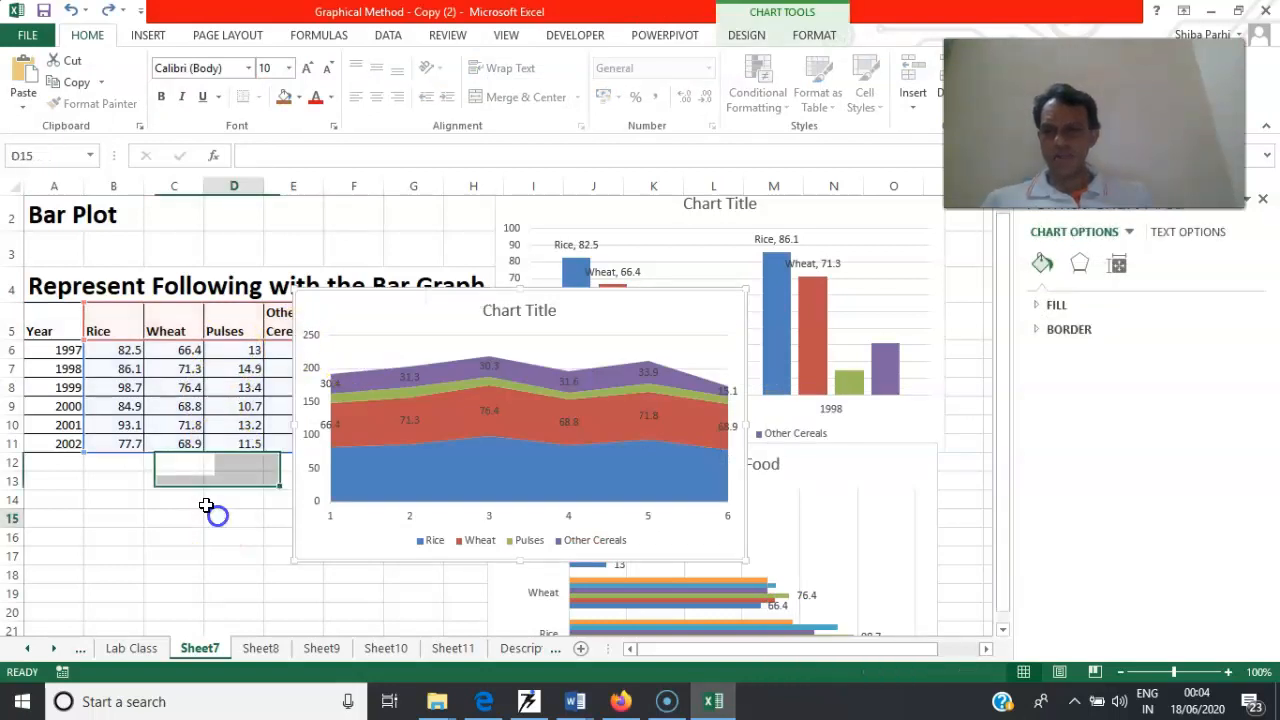
drag(100, 334, 306, 366)
drag(306, 299, 497, 292)
Insert a 2-D stacked column chart of the 1997 and 1998 crop values in B5:E7
drag(130, 328, 276, 368)
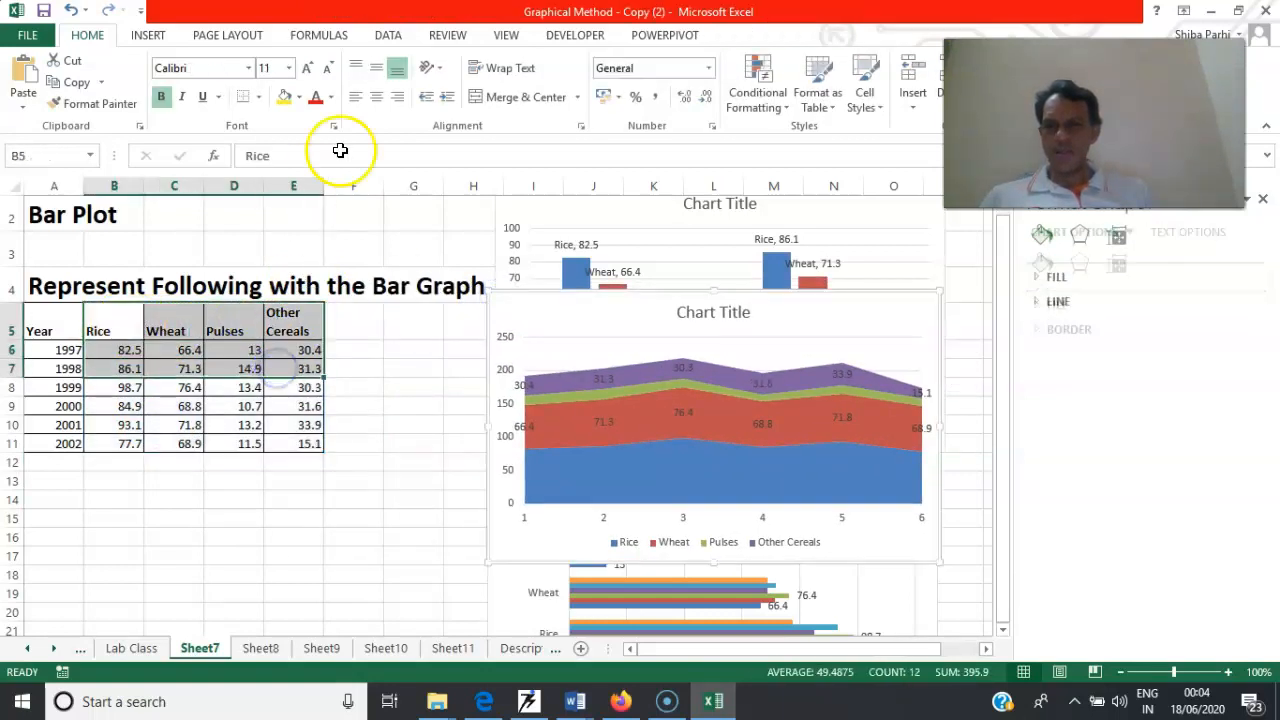
click(148, 35)
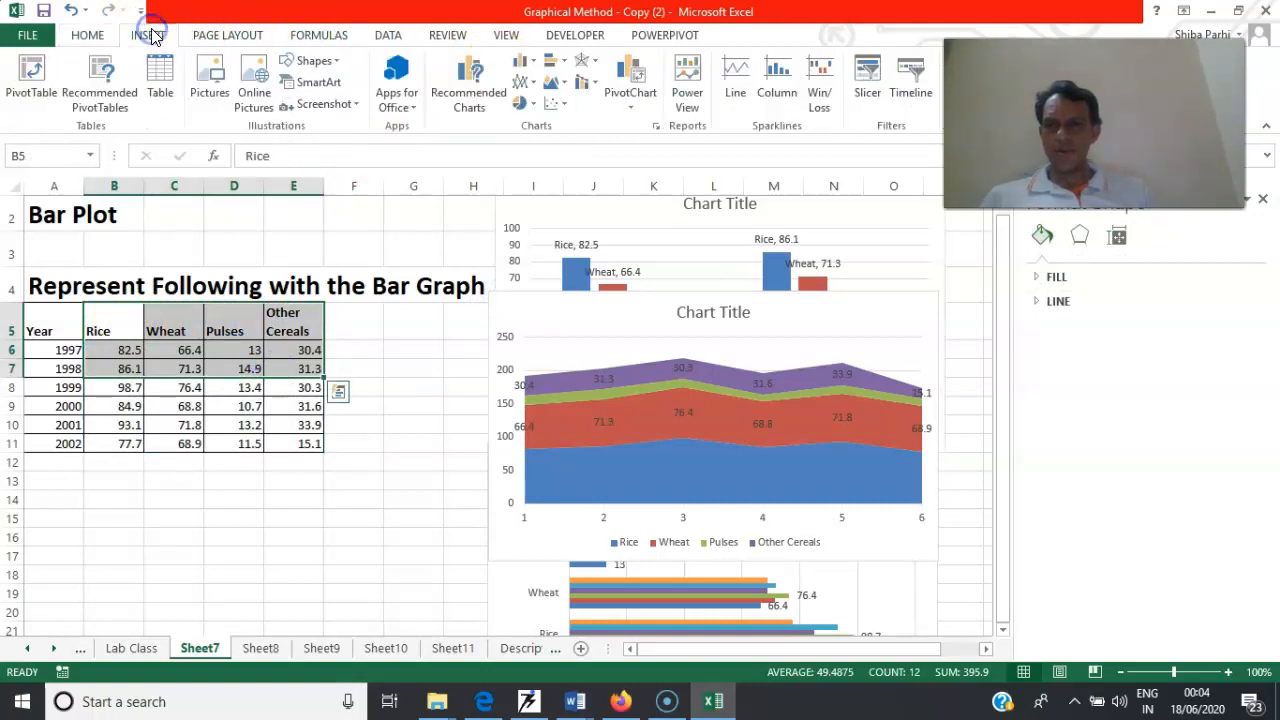
click(521, 62)
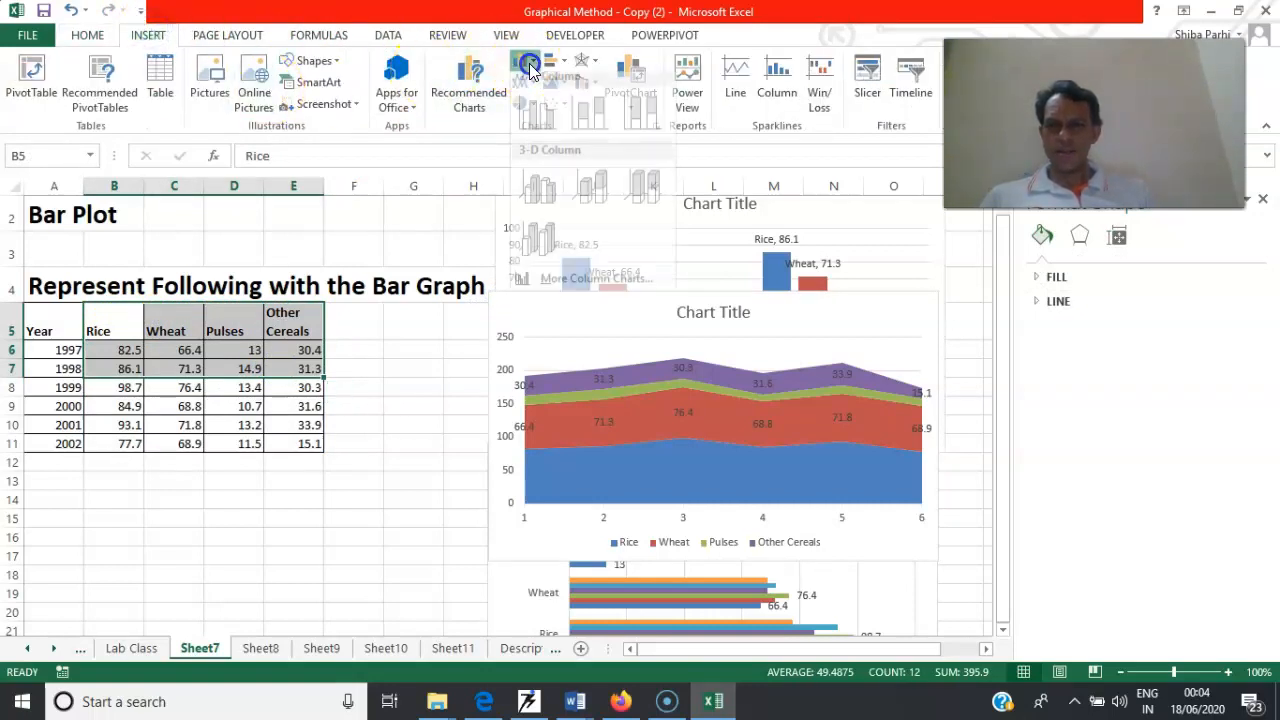
click(586, 120)
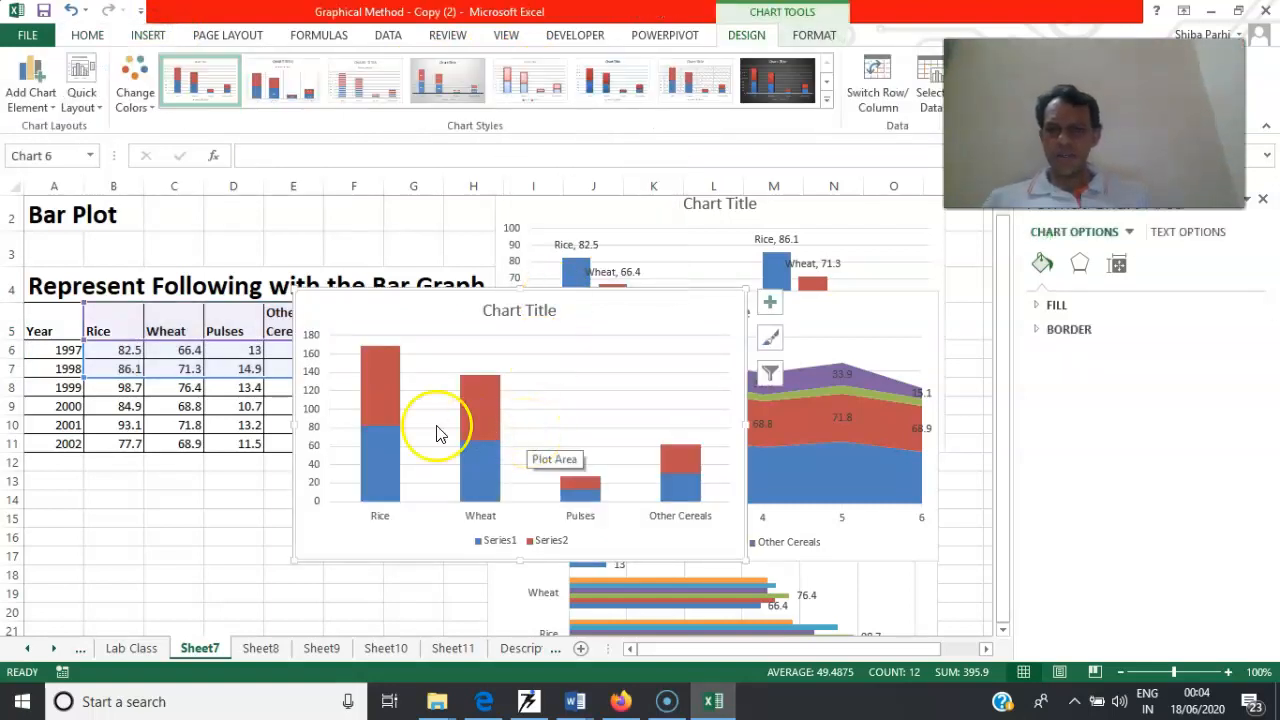
Open the formatting options of the stacked column chart's legend and select its Series1 entry
click(497, 546)
right_click(497, 544)
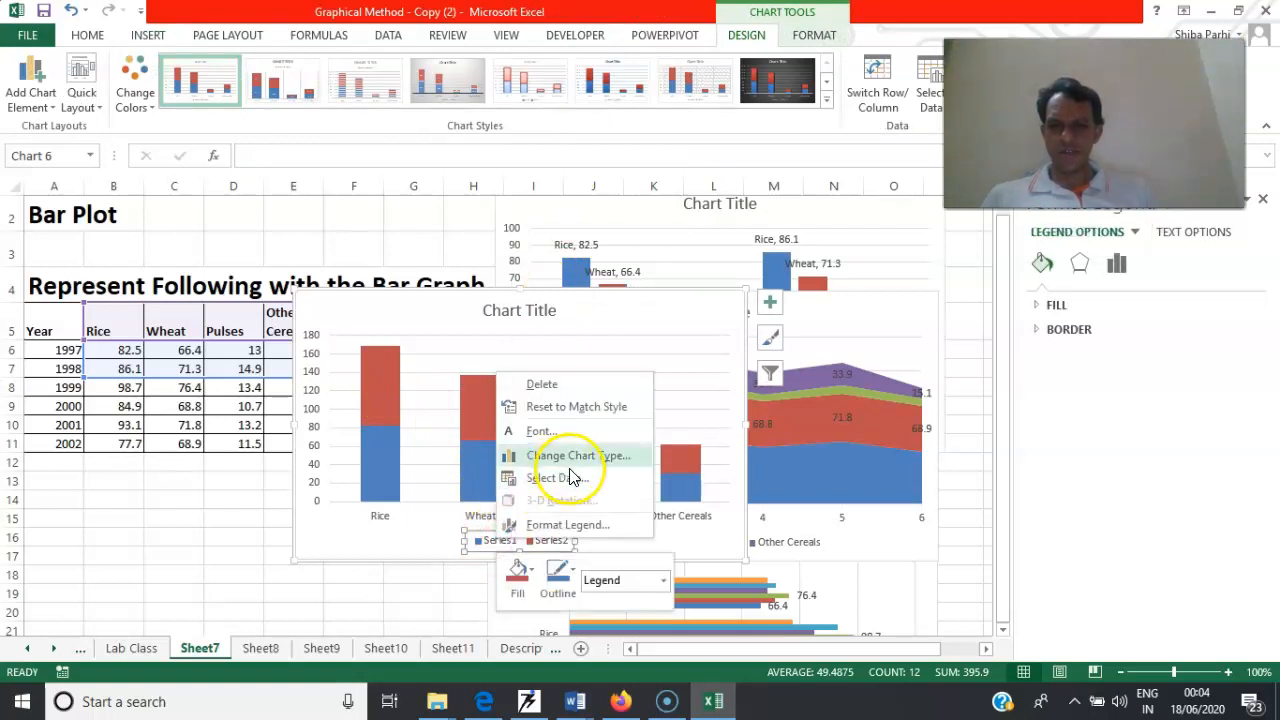
click(560, 532)
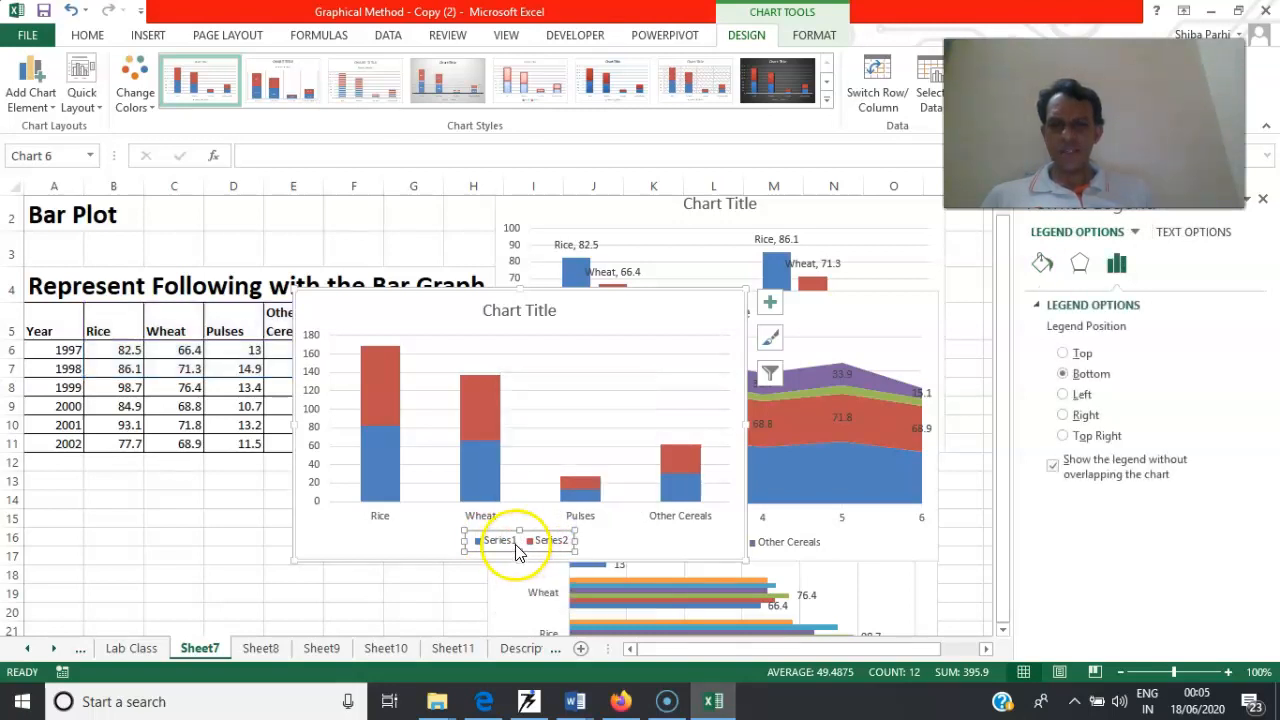
click(514, 541)
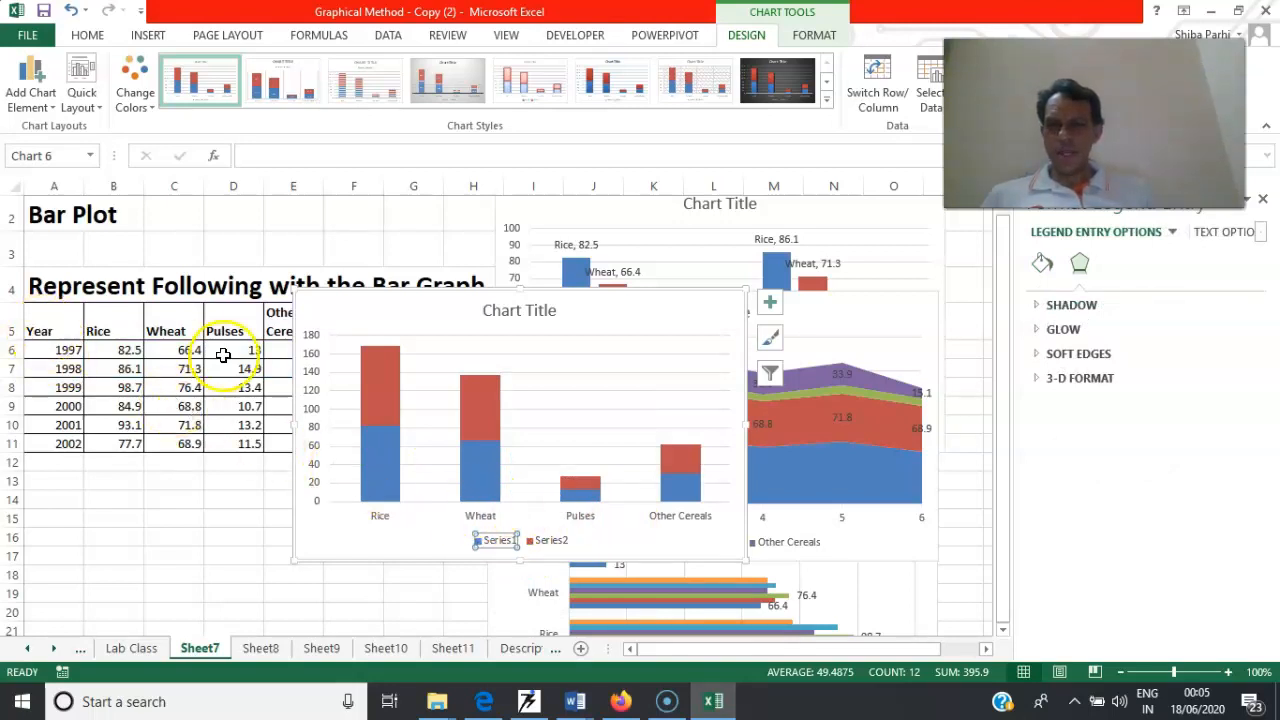
Add data labels to the 1998 series of the stacked column chart
right_click(390, 380)
mouse_move(560, 507)
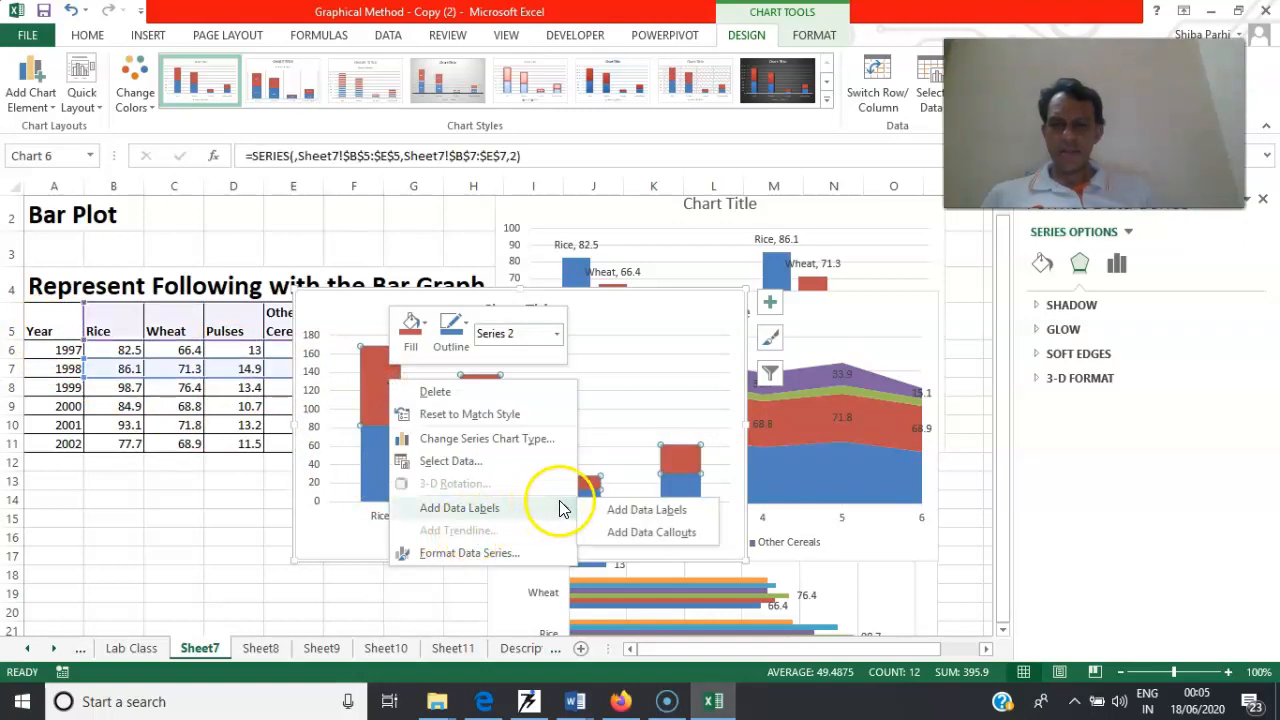
click(621, 513)
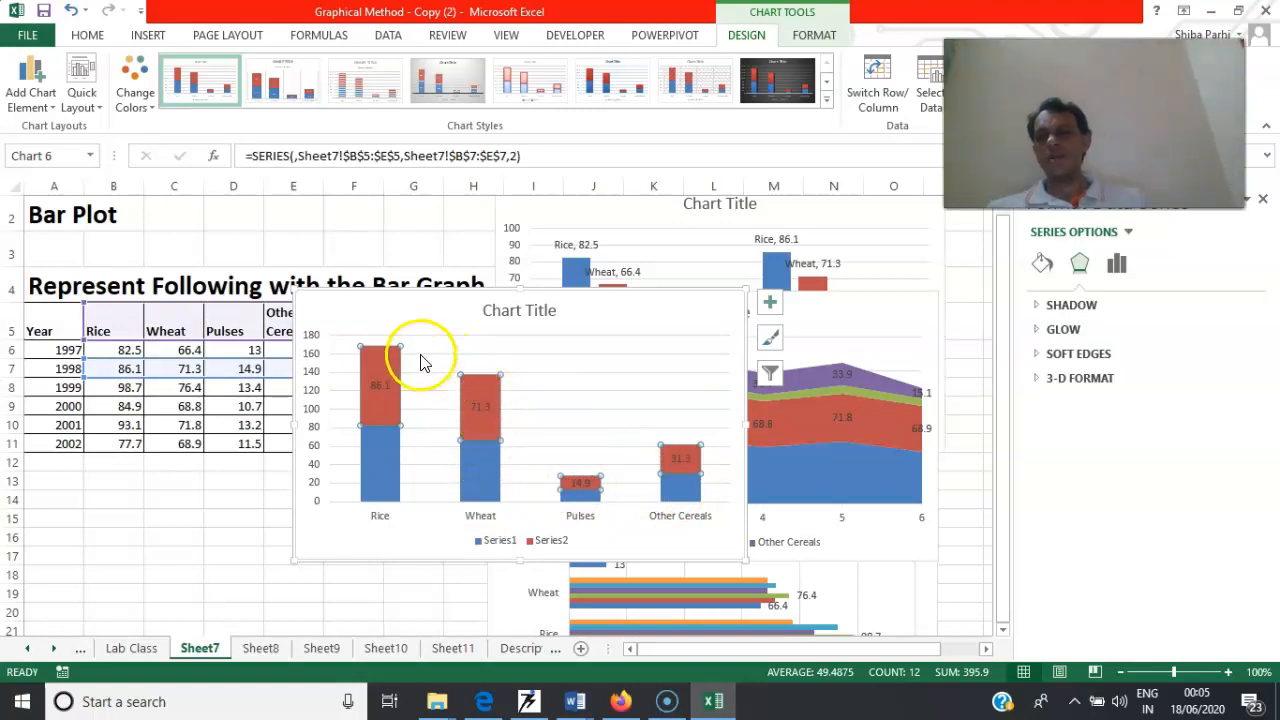
click(150, 42)
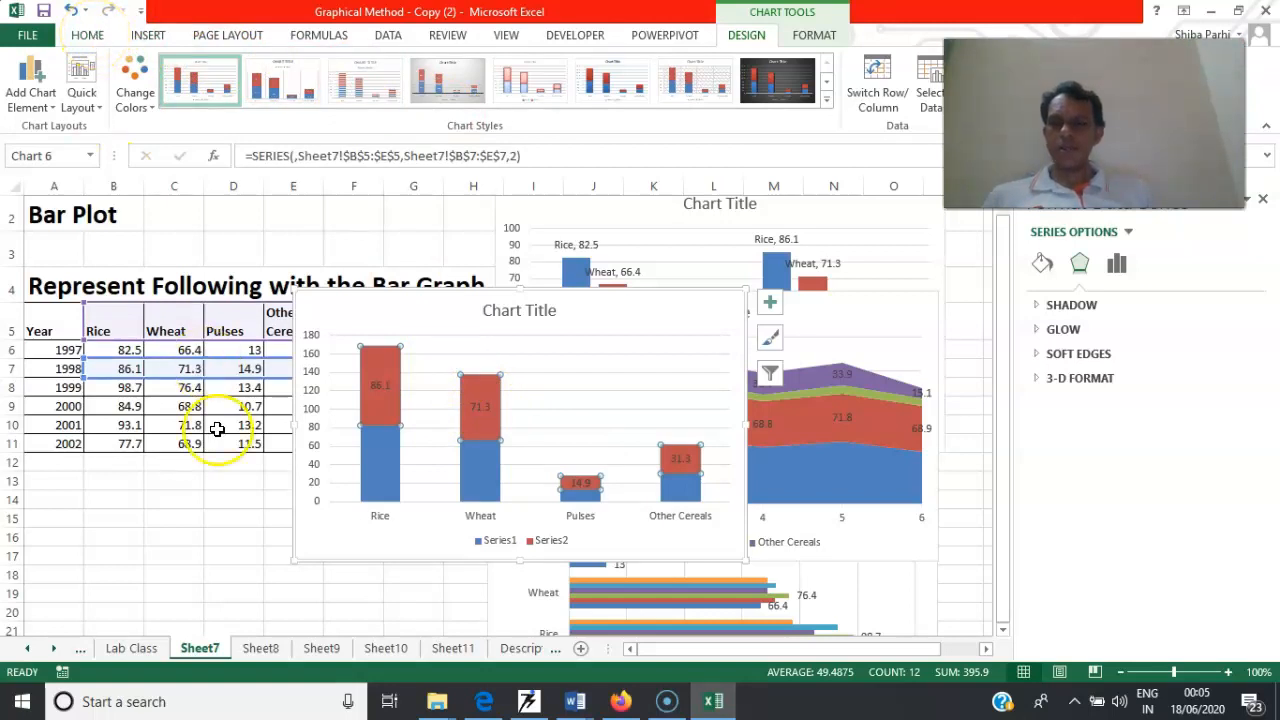
Delete the existing 2001 and 2002 pie charts from Sheet8
click(262, 650)
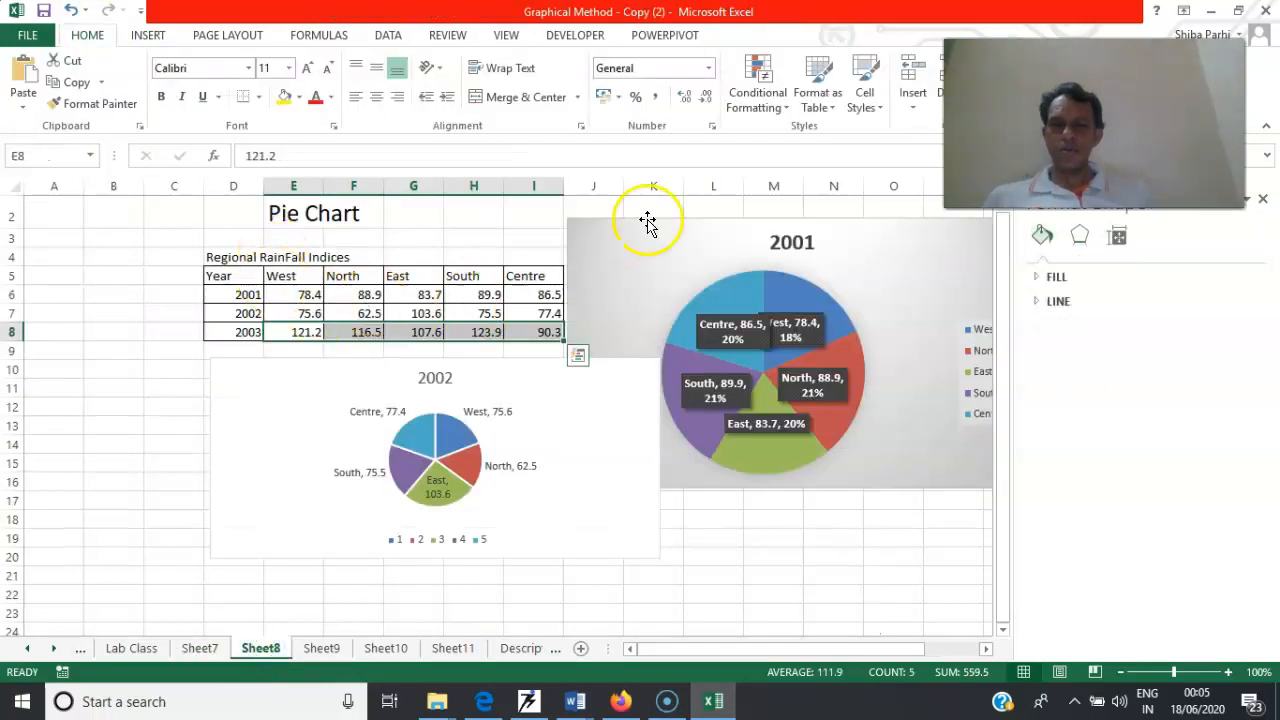
click(648, 222)
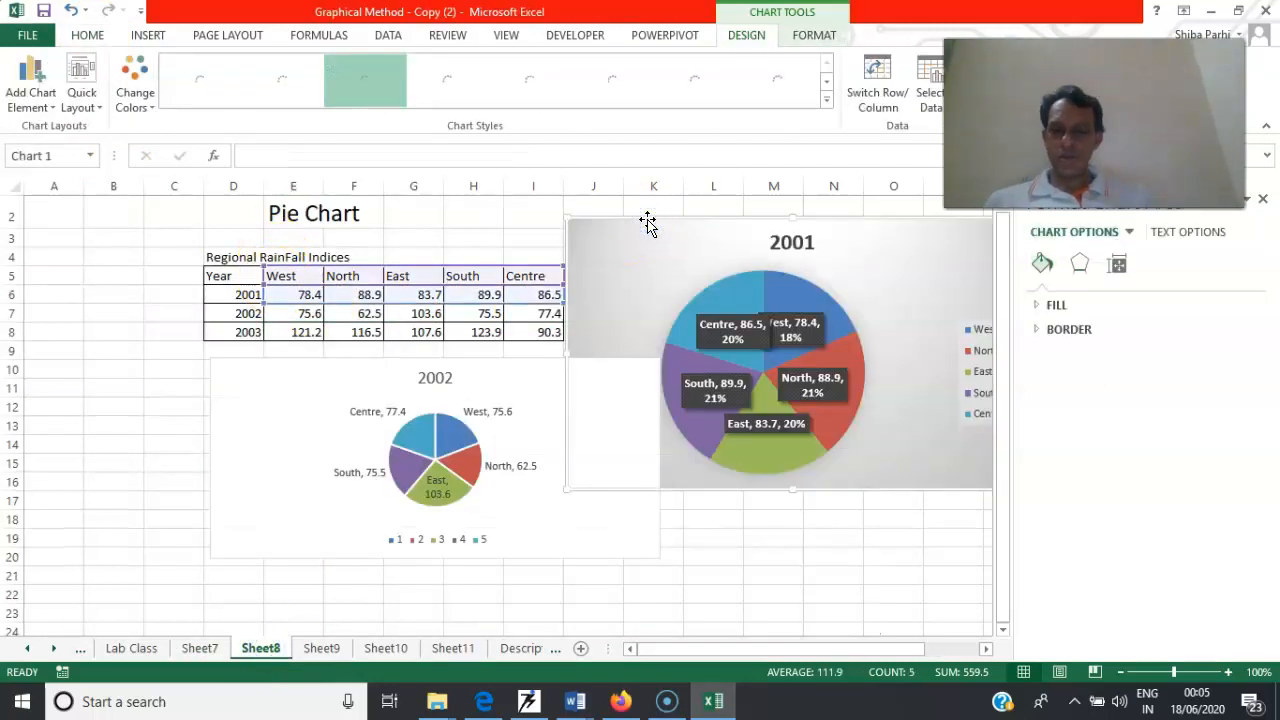
key(Delete)
click(458, 418)
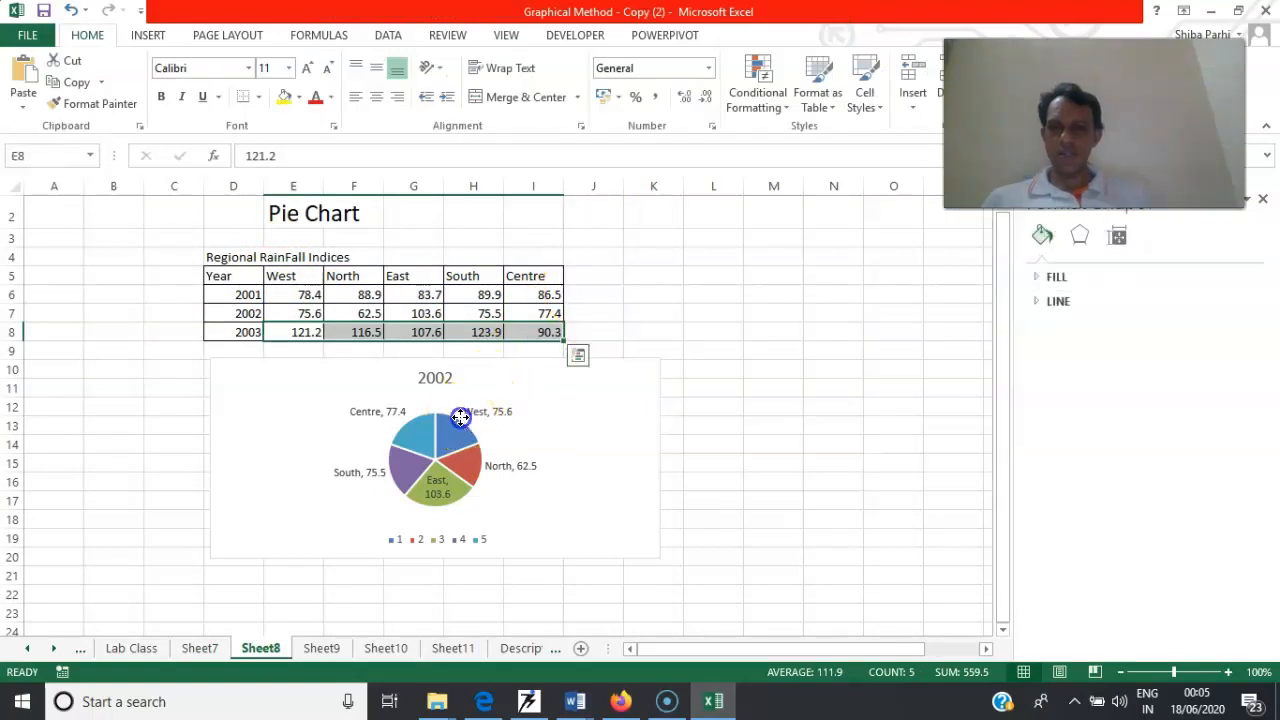
key(Delete)
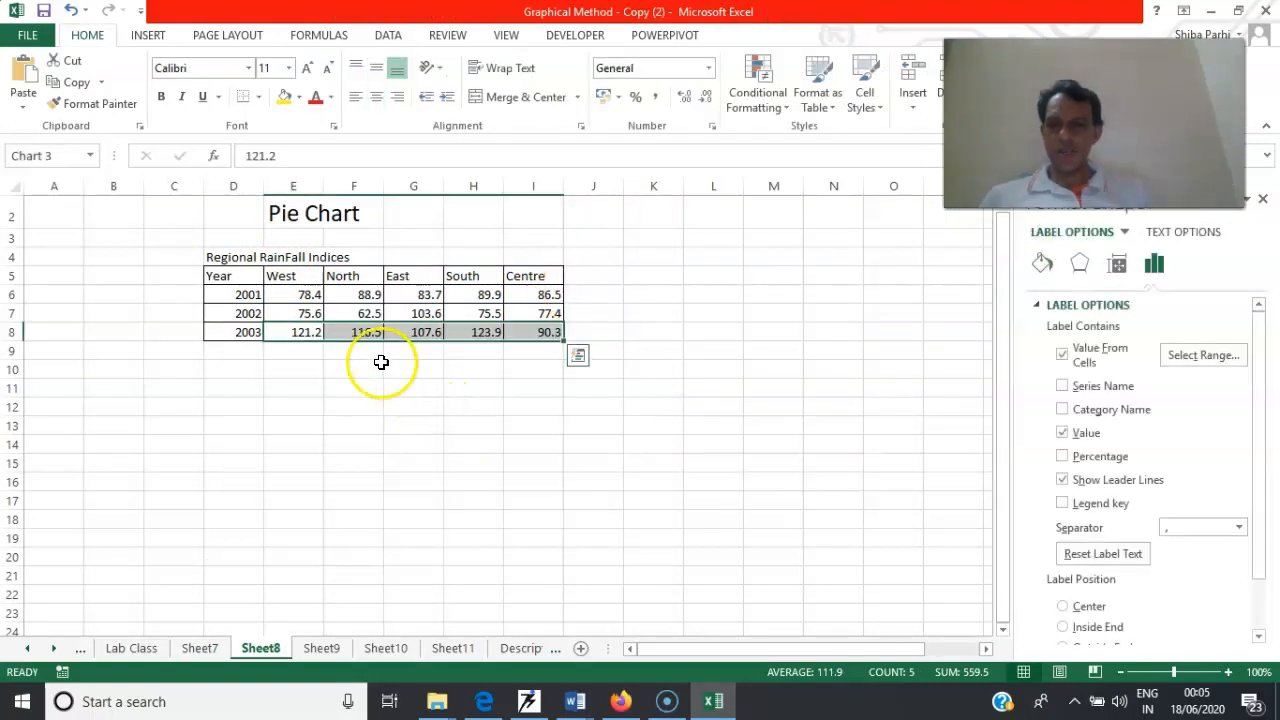
Insert a 3-D pie chart of the 2001 regional rainfall indices in E5:I6
drag(298, 277, 513, 295)
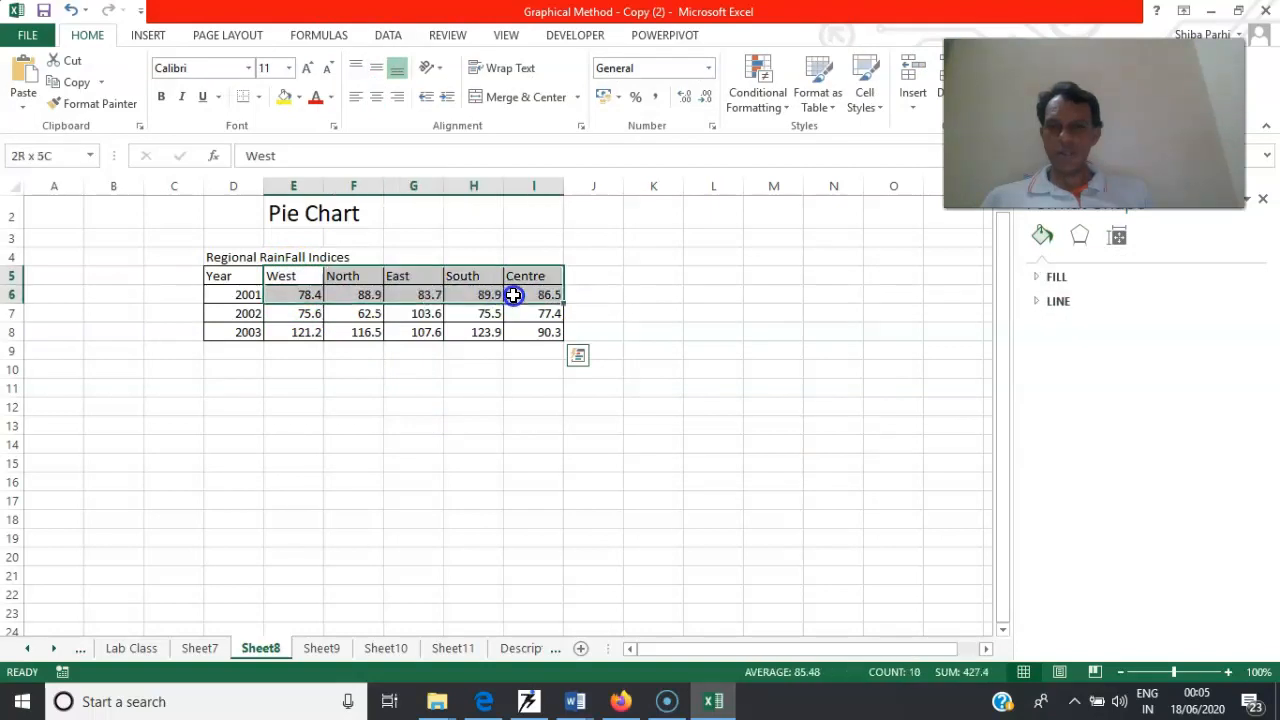
click(148, 38)
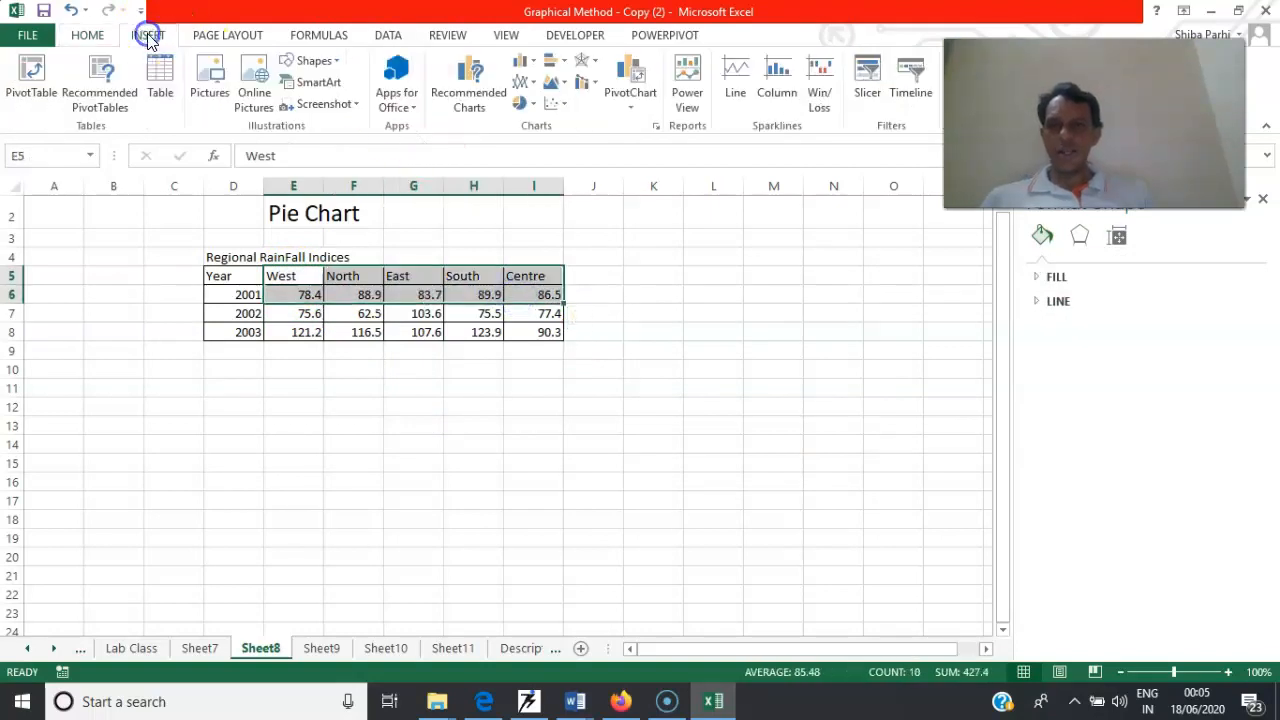
click(533, 105)
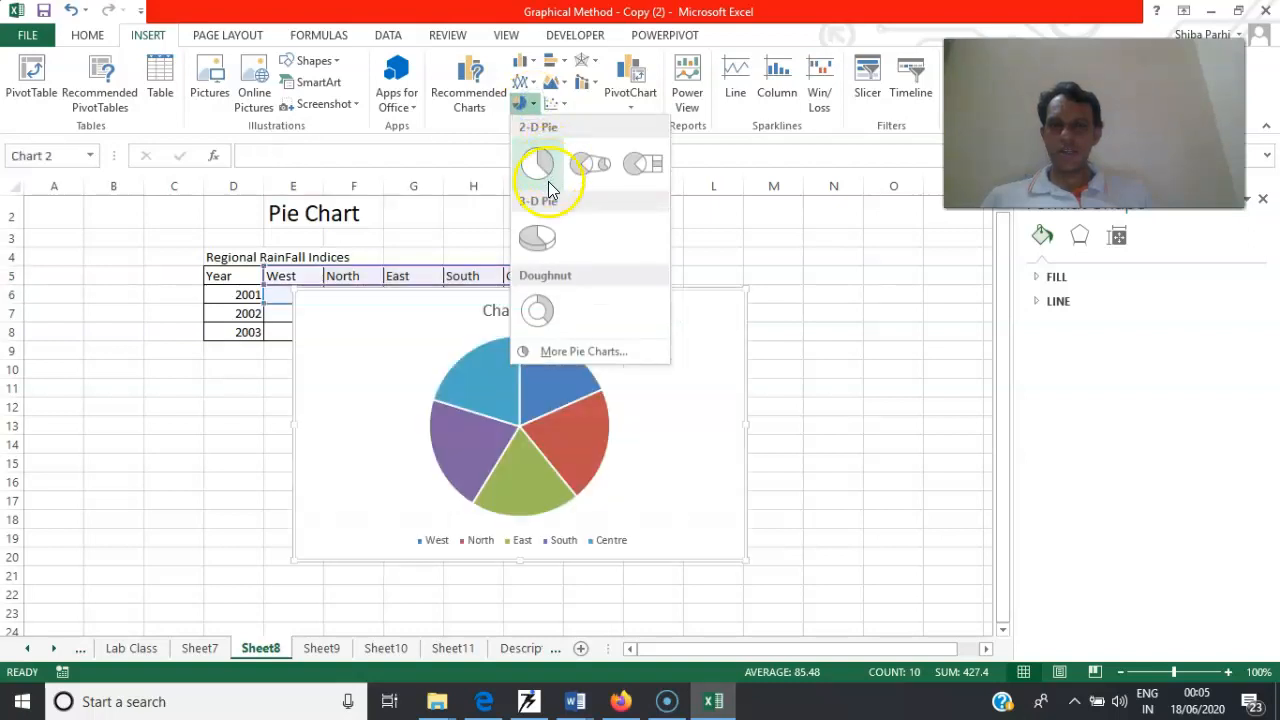
click(540, 238)
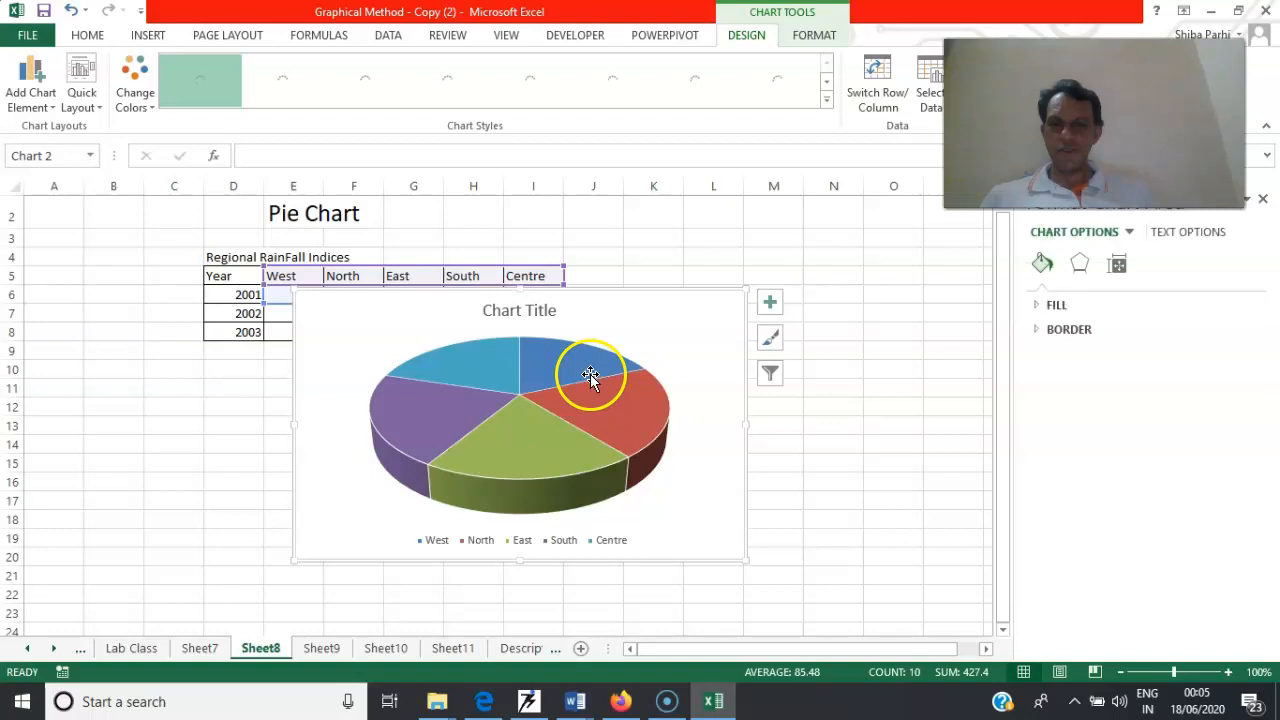
Label the 2001 pie's slices with category name and value, and move the chart beside the rainfall table
right_click(590, 374)
mouse_move(757, 507)
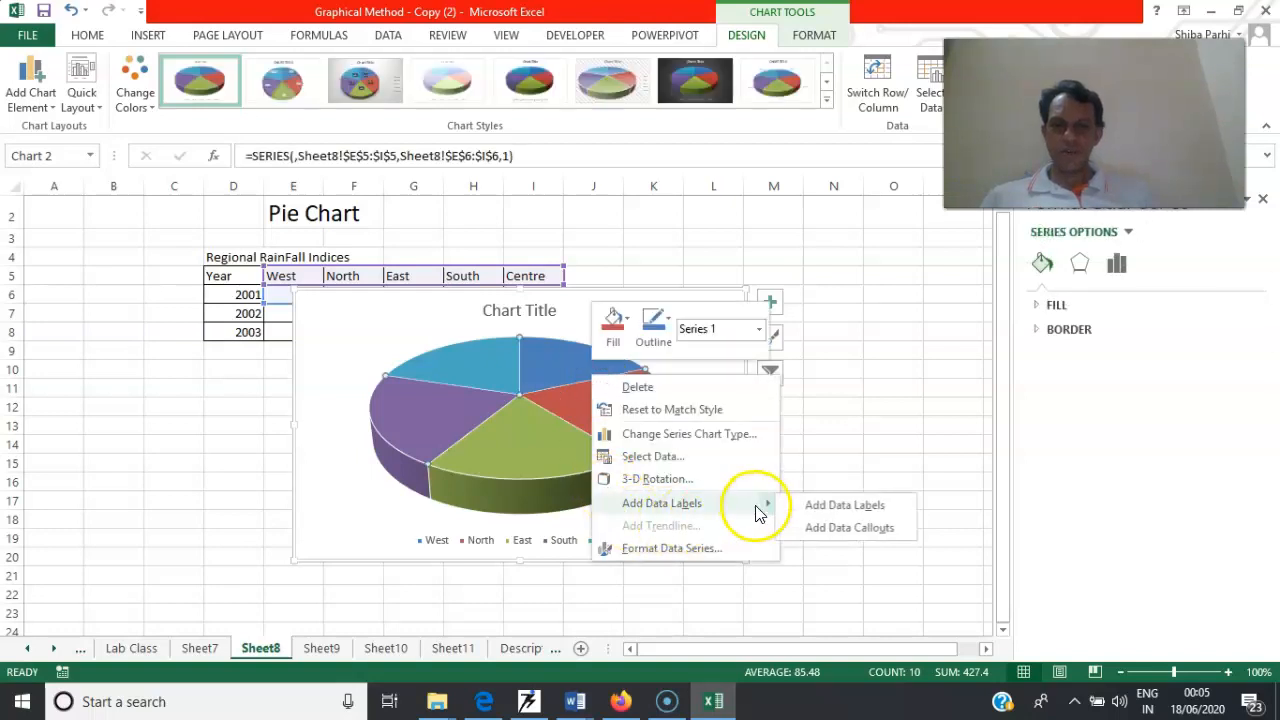
click(838, 508)
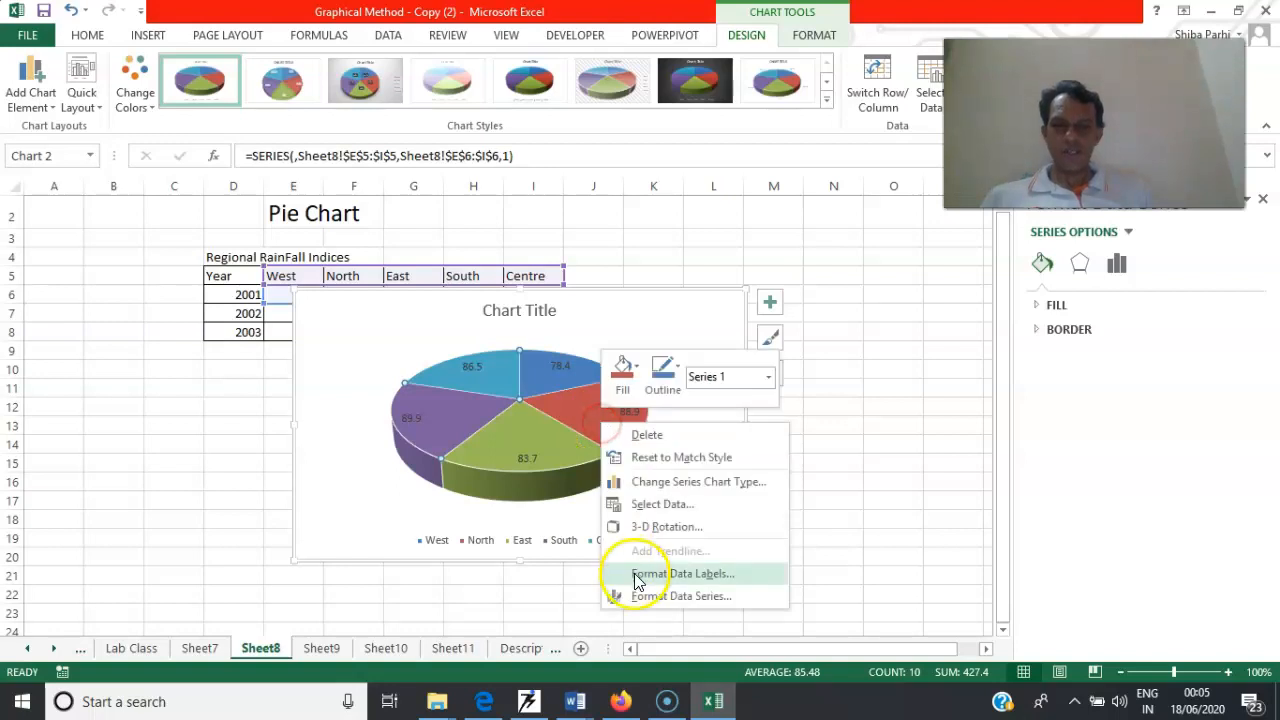
click(641, 576)
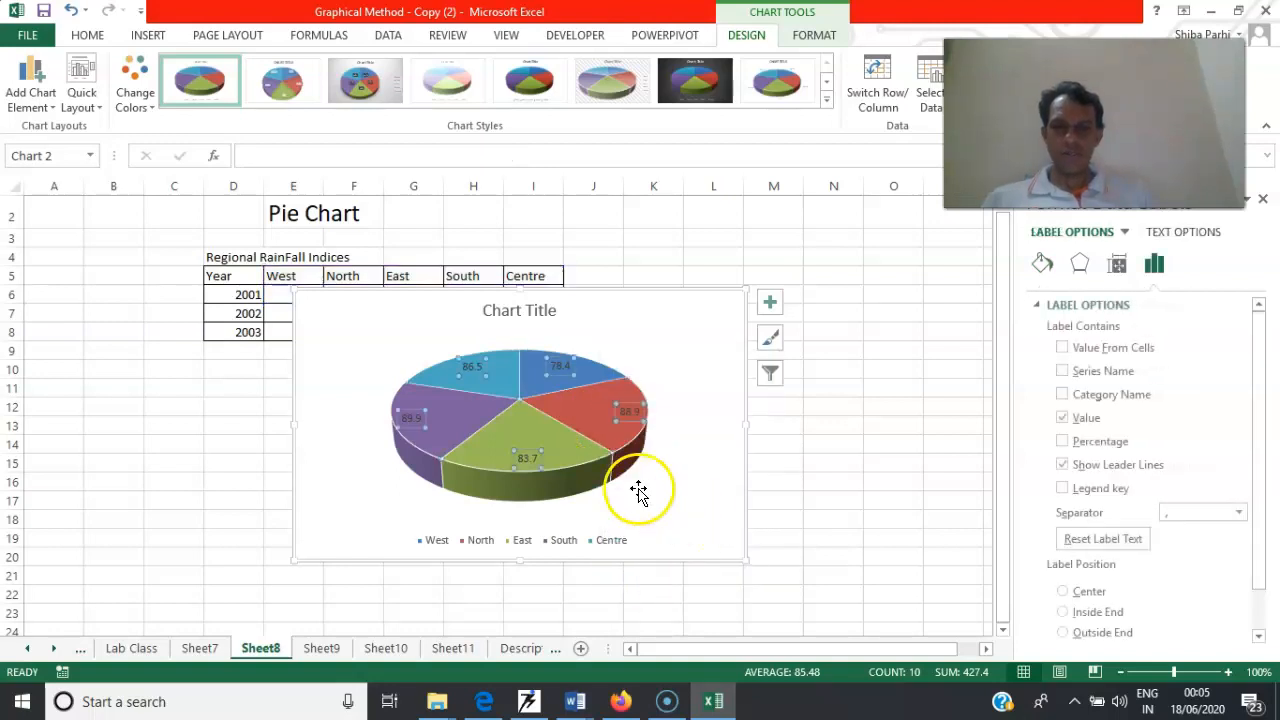
click(1062, 372)
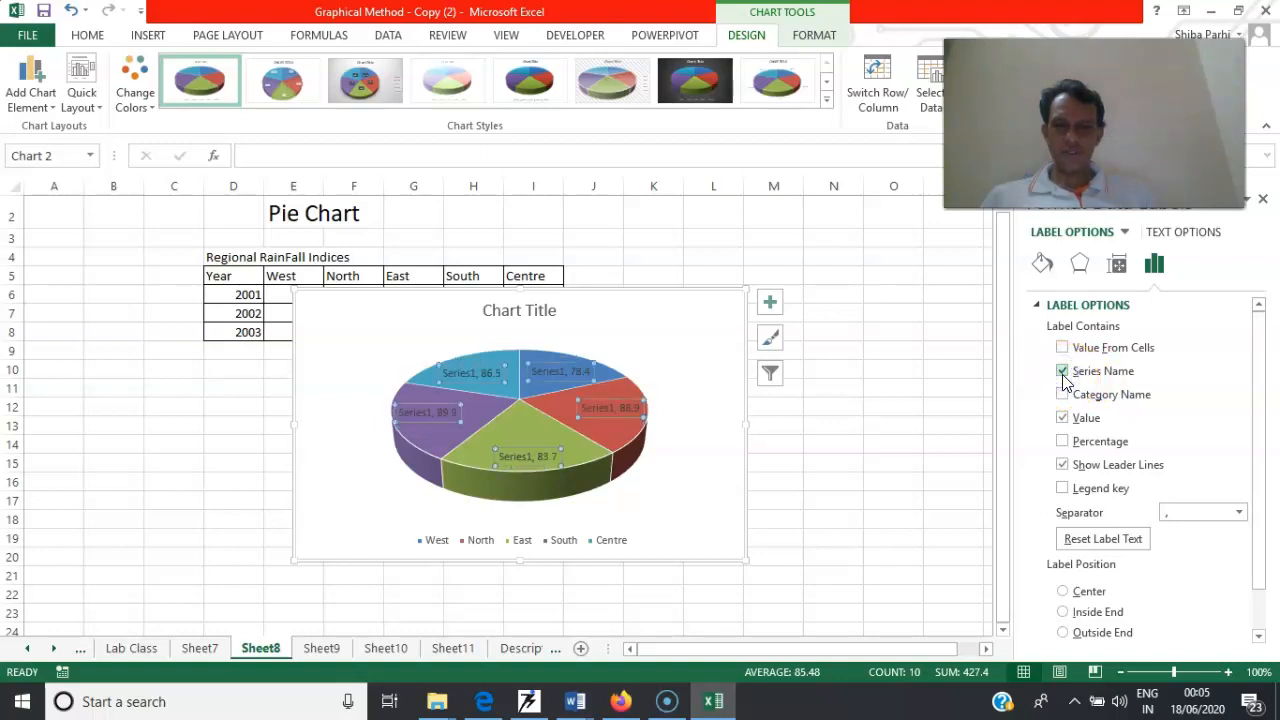
click(1062, 372)
click(1062, 394)
drag(645, 291, 923, 205)
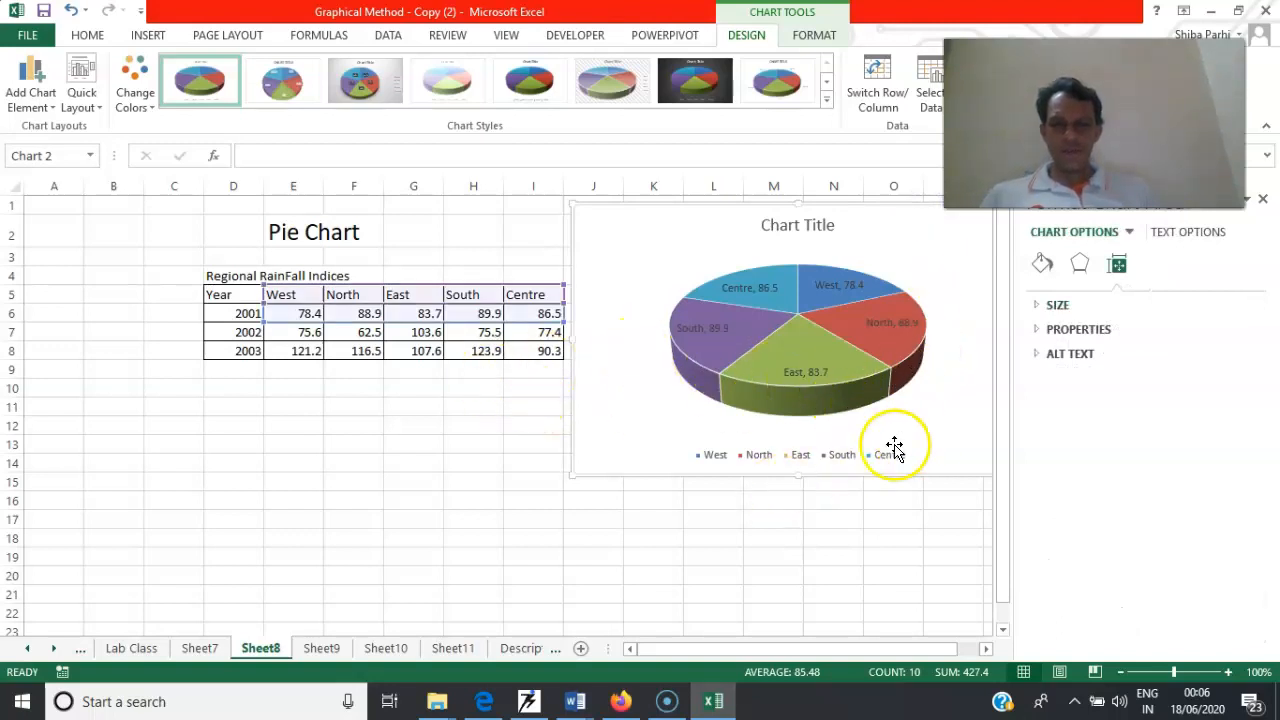
Insert a 3-D pie chart of the 2002 rainfall indices in E7:I7
click(232, 295)
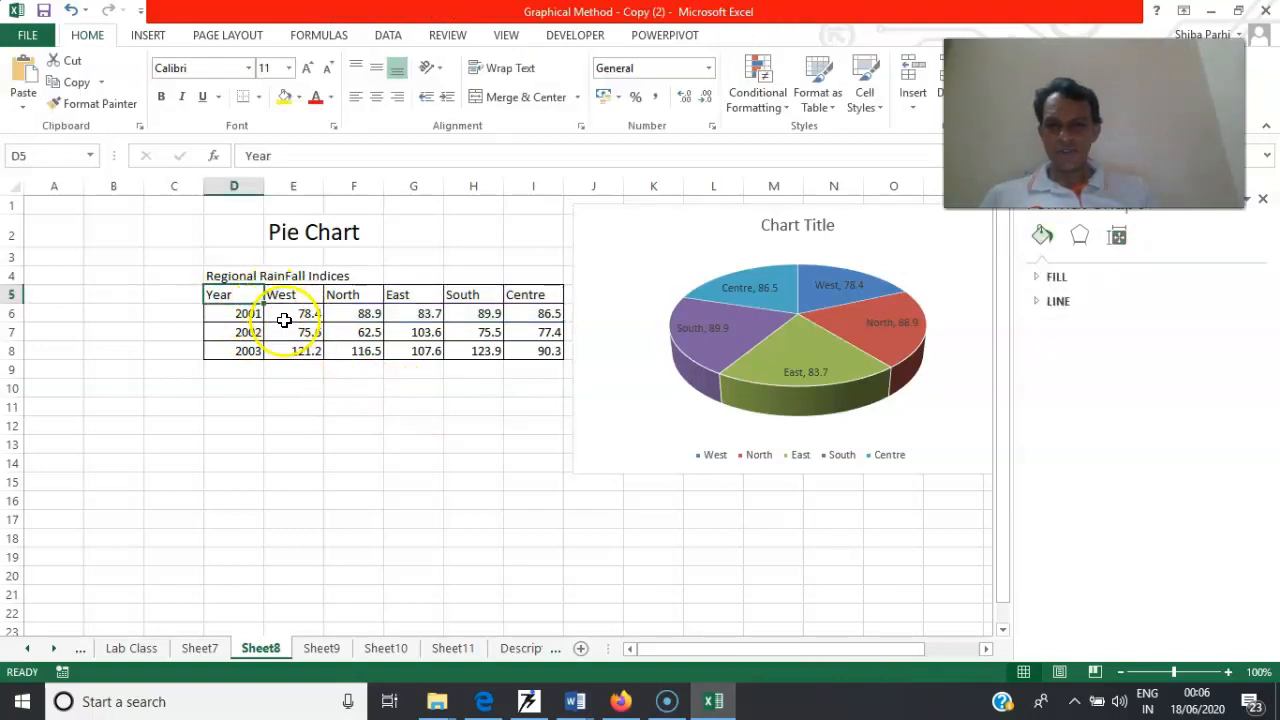
drag(290, 334, 533, 334)
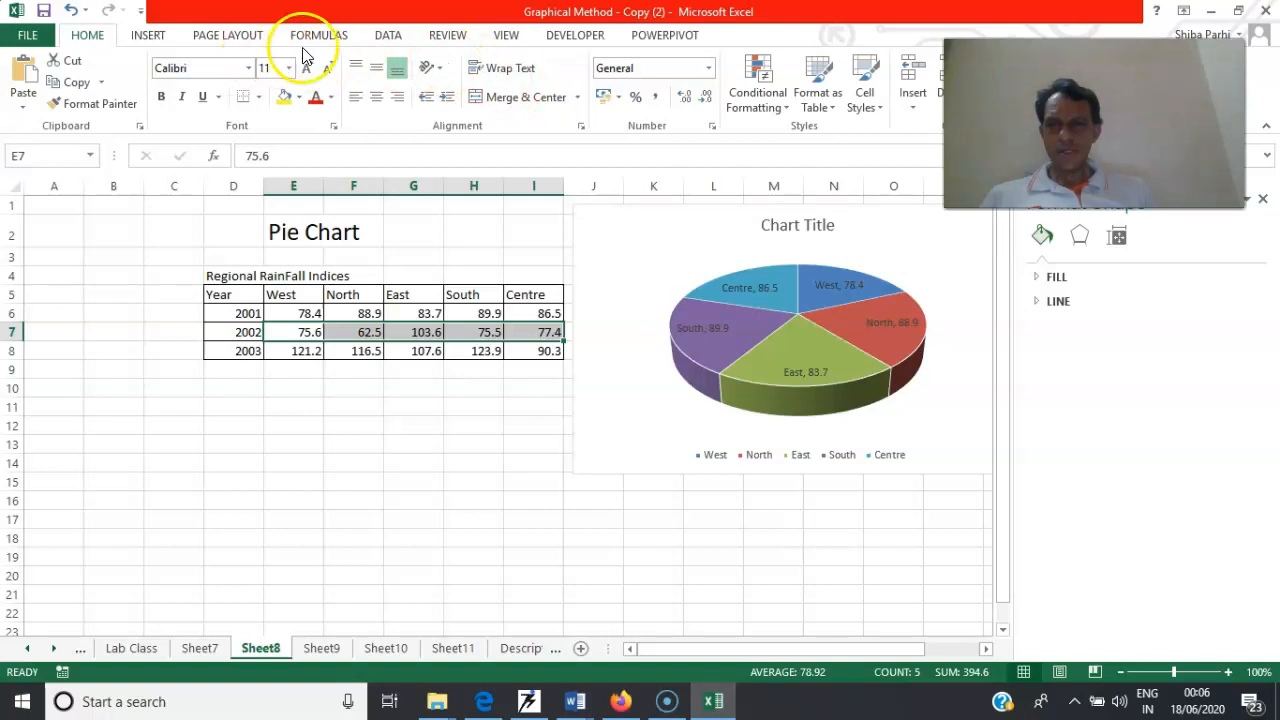
click(148, 36)
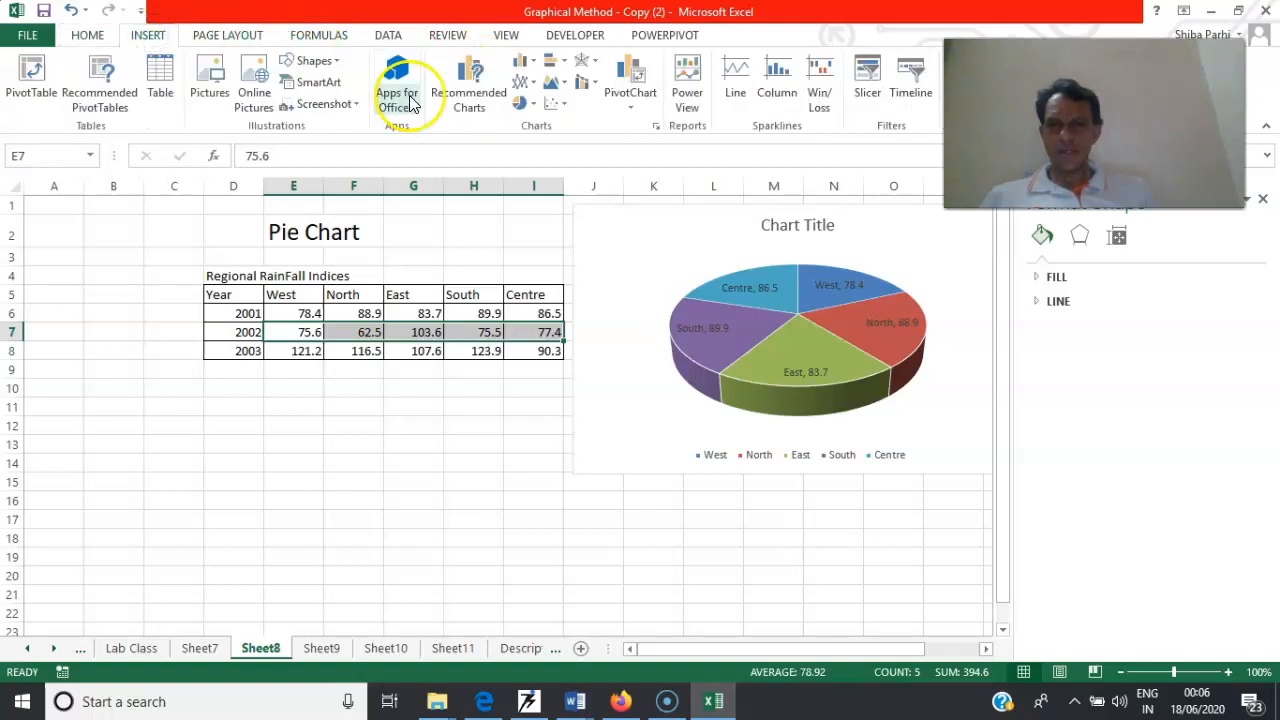
click(530, 104)
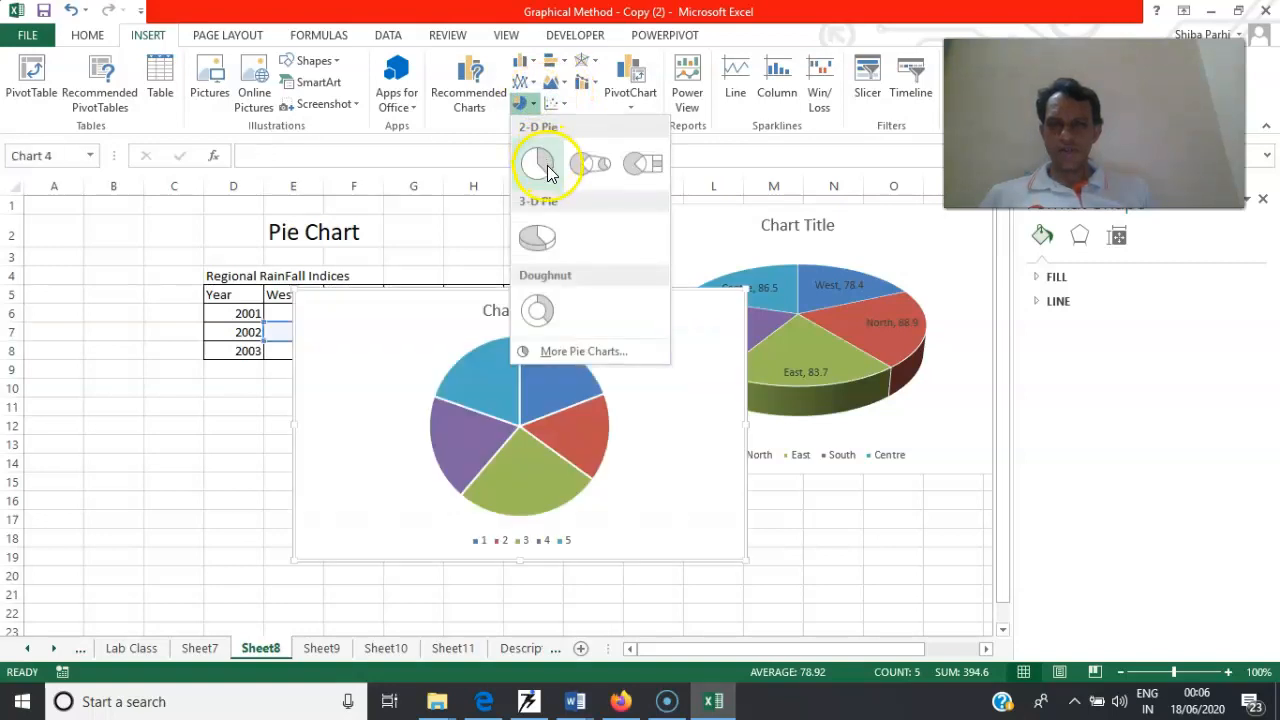
click(537, 234)
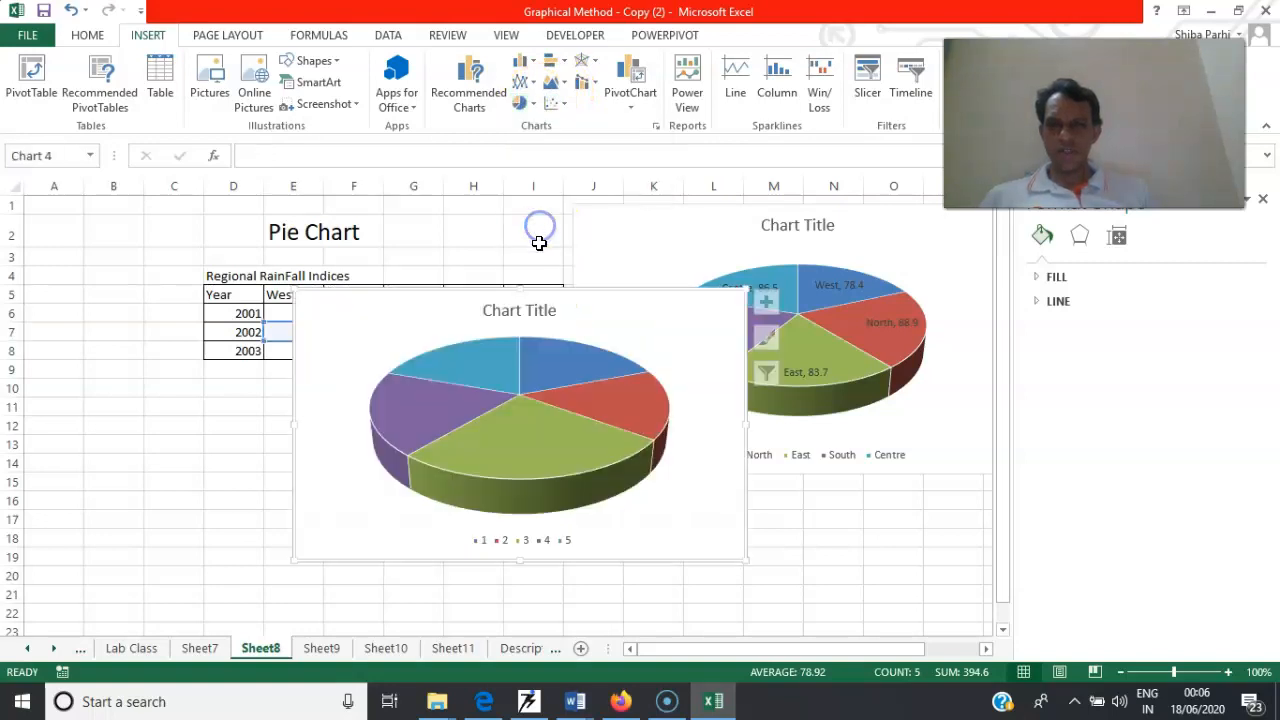
Shift the 2002 chart's title onto the pie and move the chart below the rainfall table
click(533, 303)
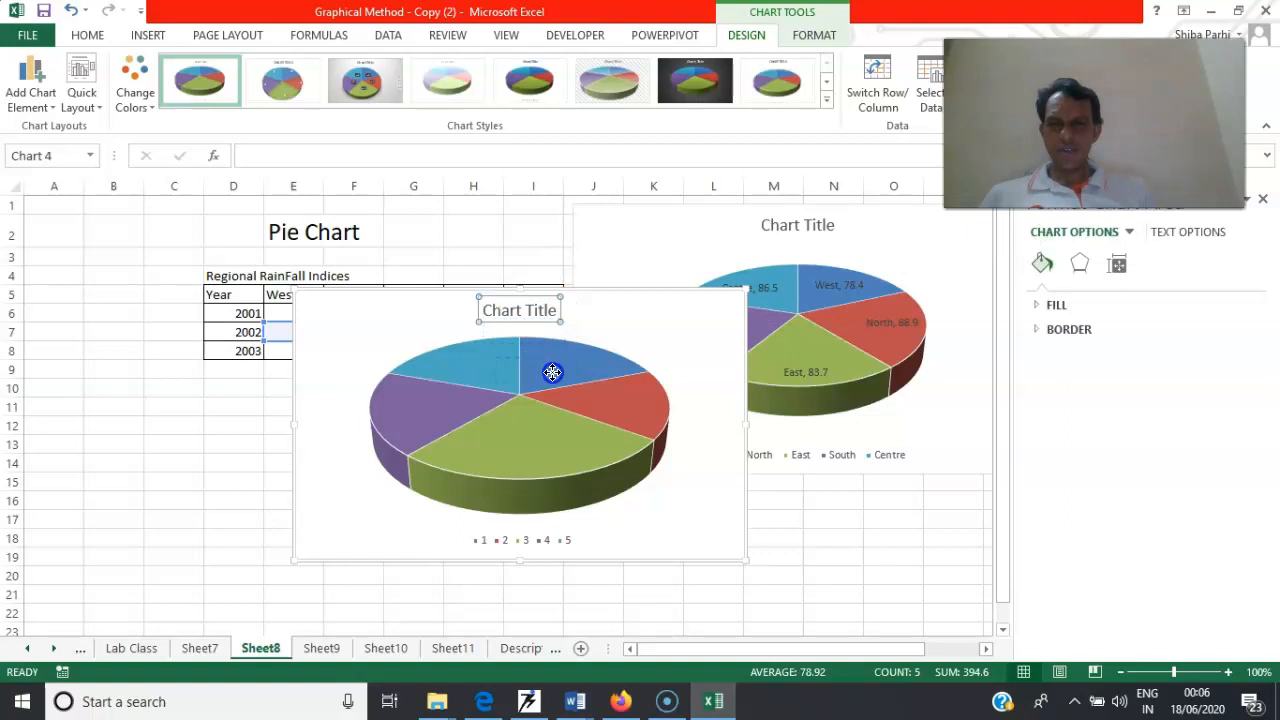
drag(501, 410, 500, 411)
drag(500, 294, 443, 380)
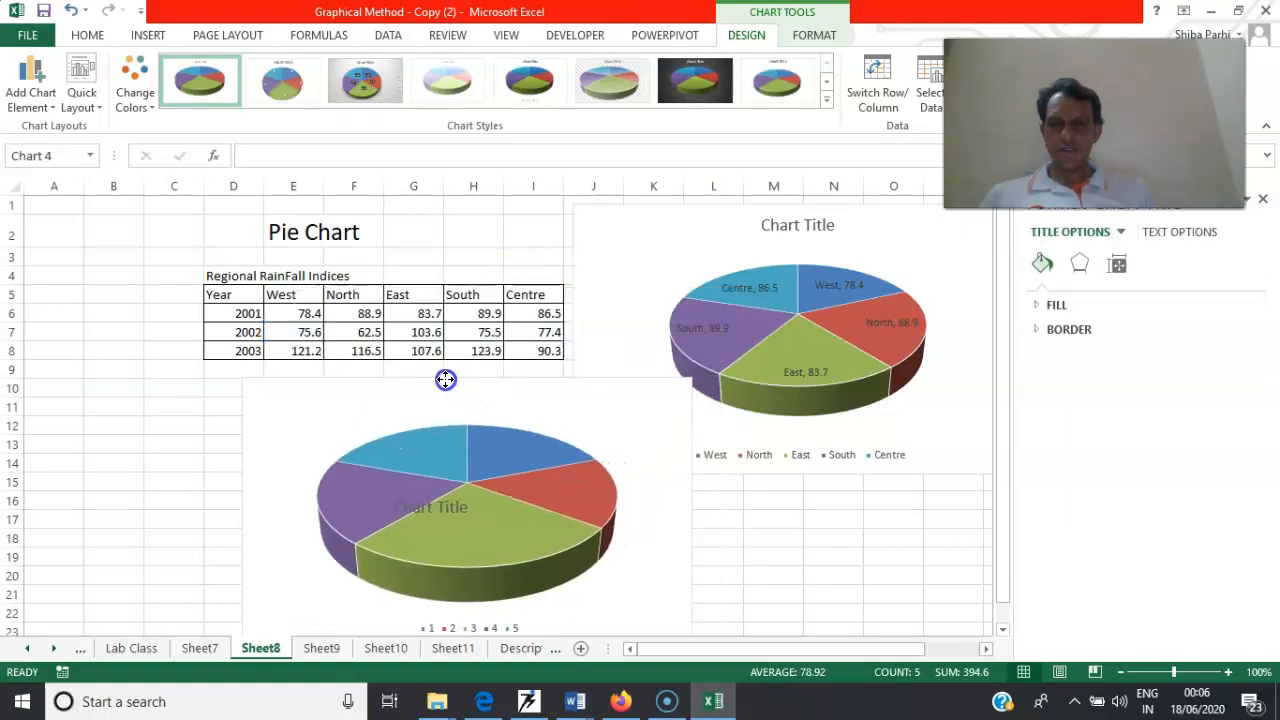
Add data labels to the slices of the 2002 pie chart
right_click(499, 468)
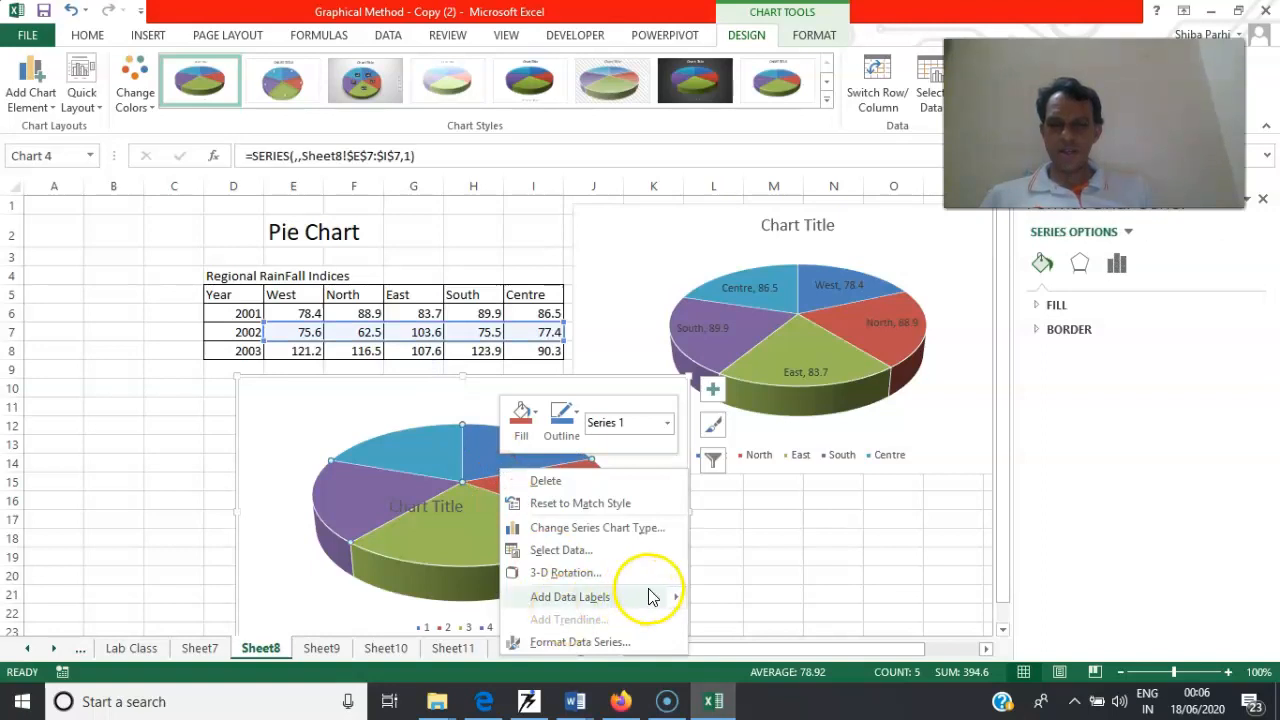
mouse_move(672, 600)
click(738, 600)
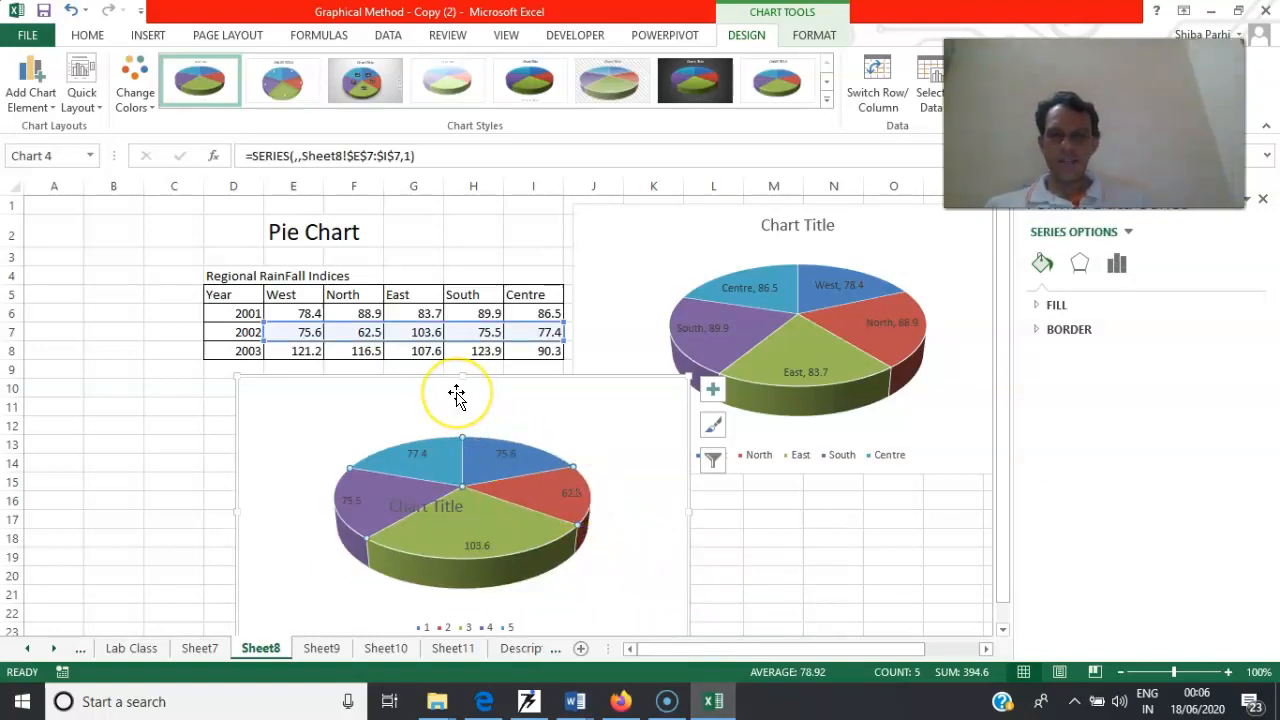
Include the region names from cells E5:I5 in the 2002 pie chart's data labels
right_click(510, 463)
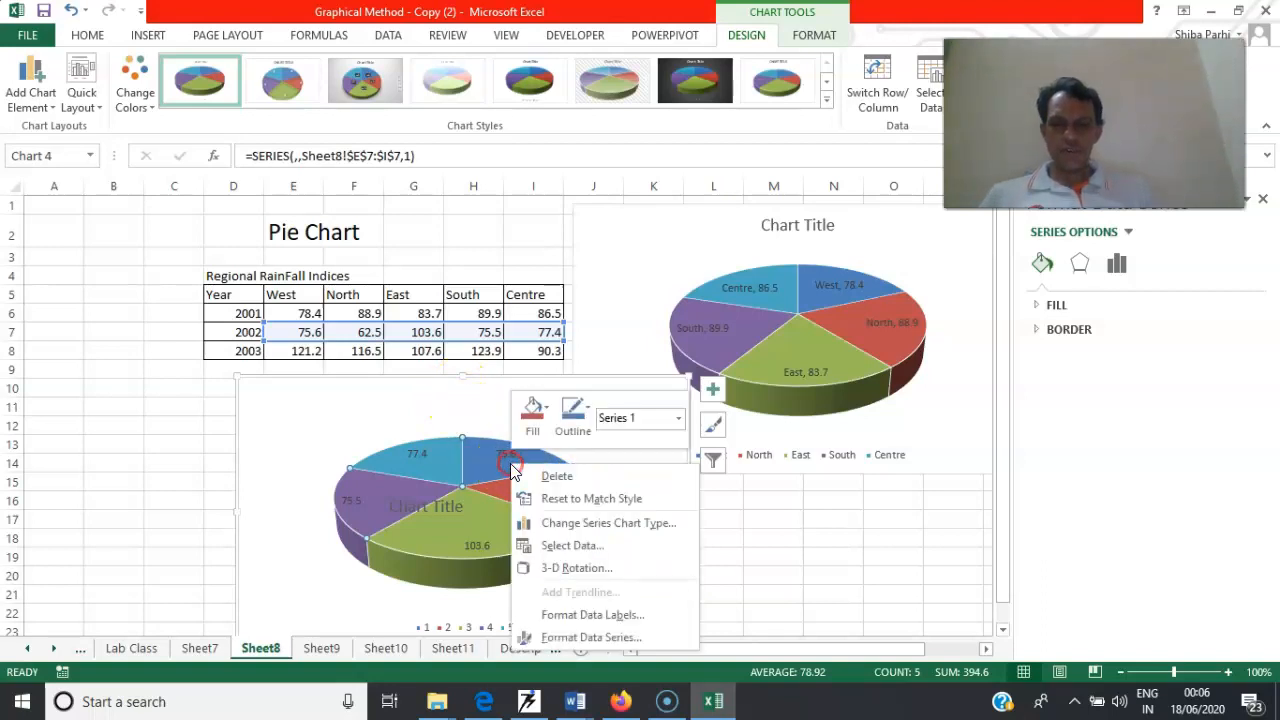
click(576, 616)
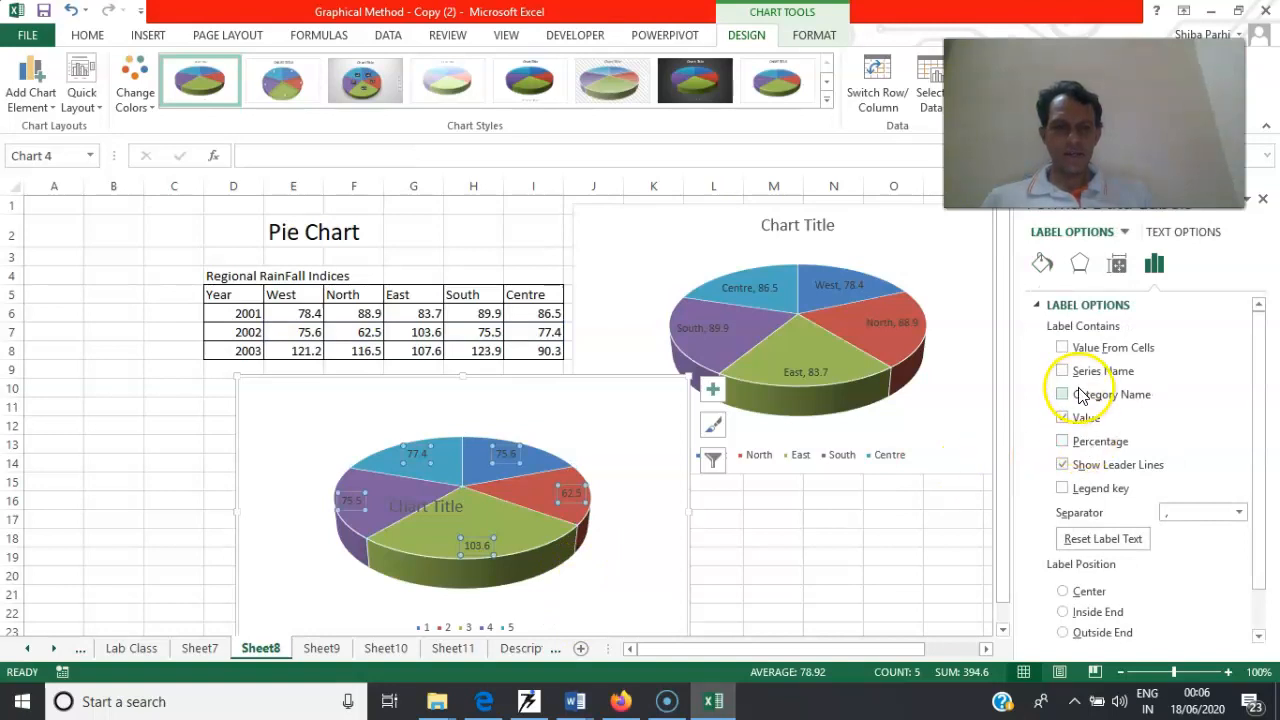
click(1062, 348)
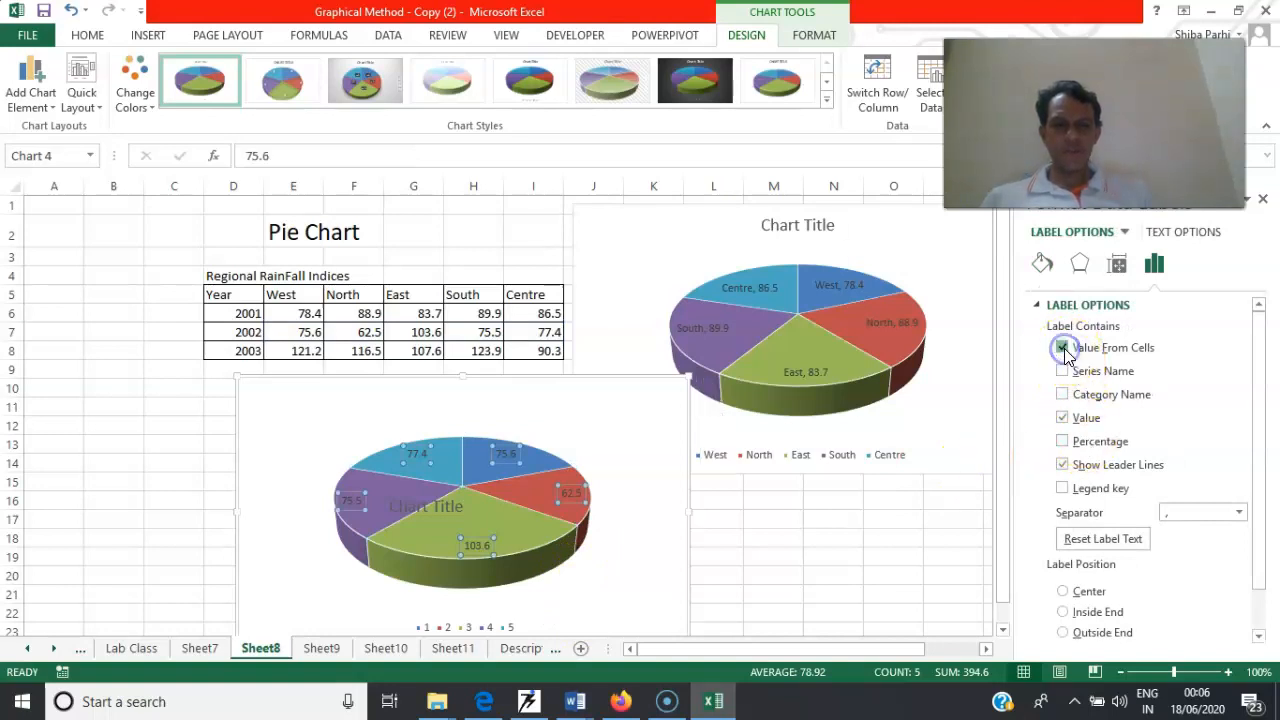
drag(292, 296, 530, 294)
click(932, 289)
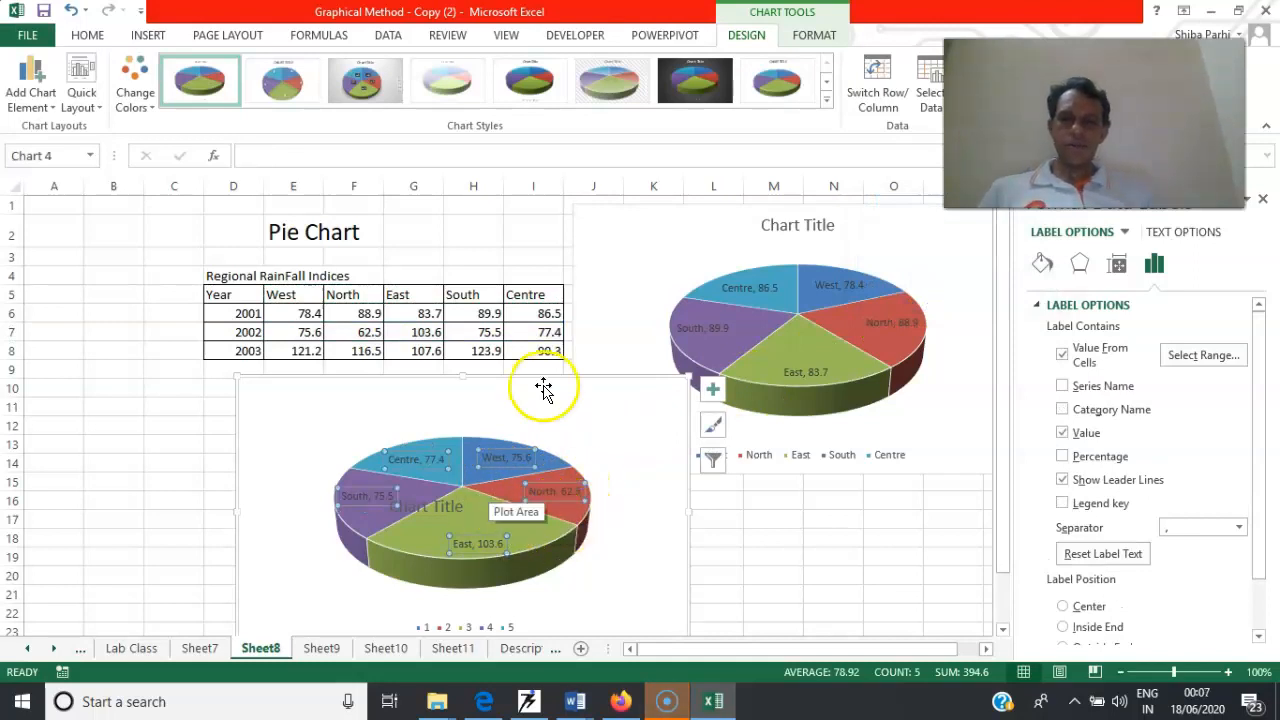
Replace the placeholder title of the first pie chart with "2001"
click(789, 225)
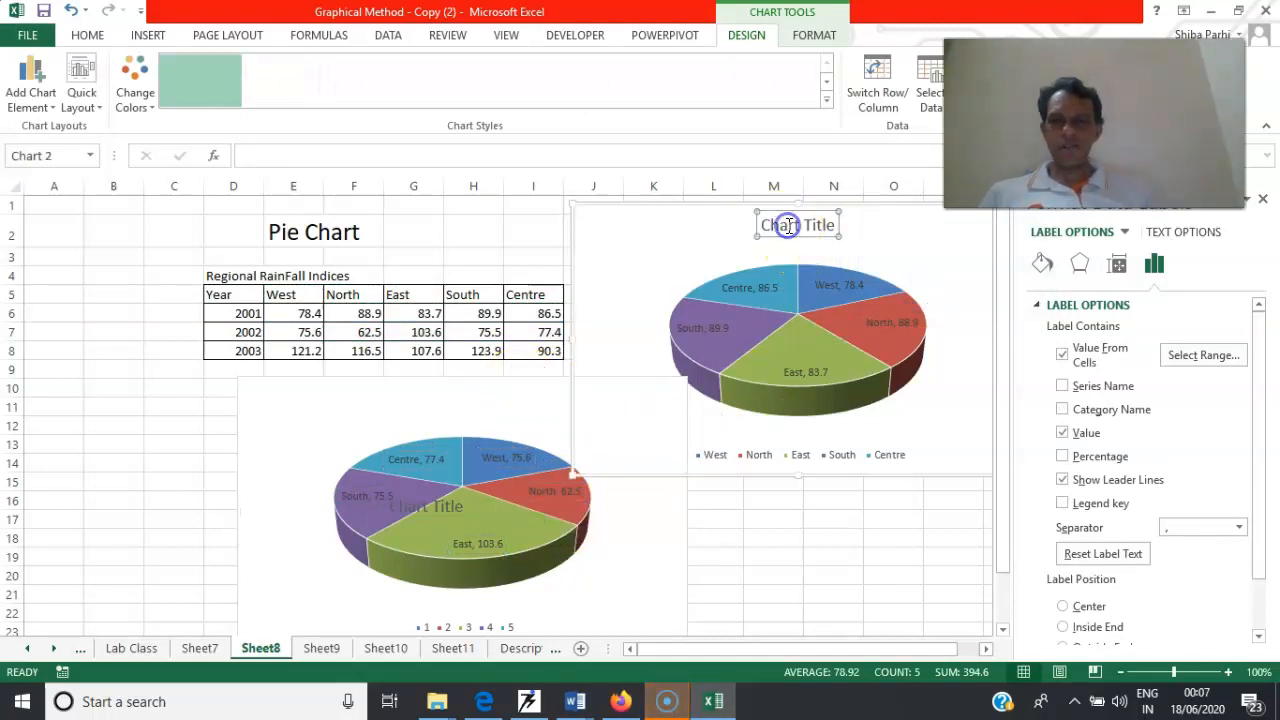
text(2001)
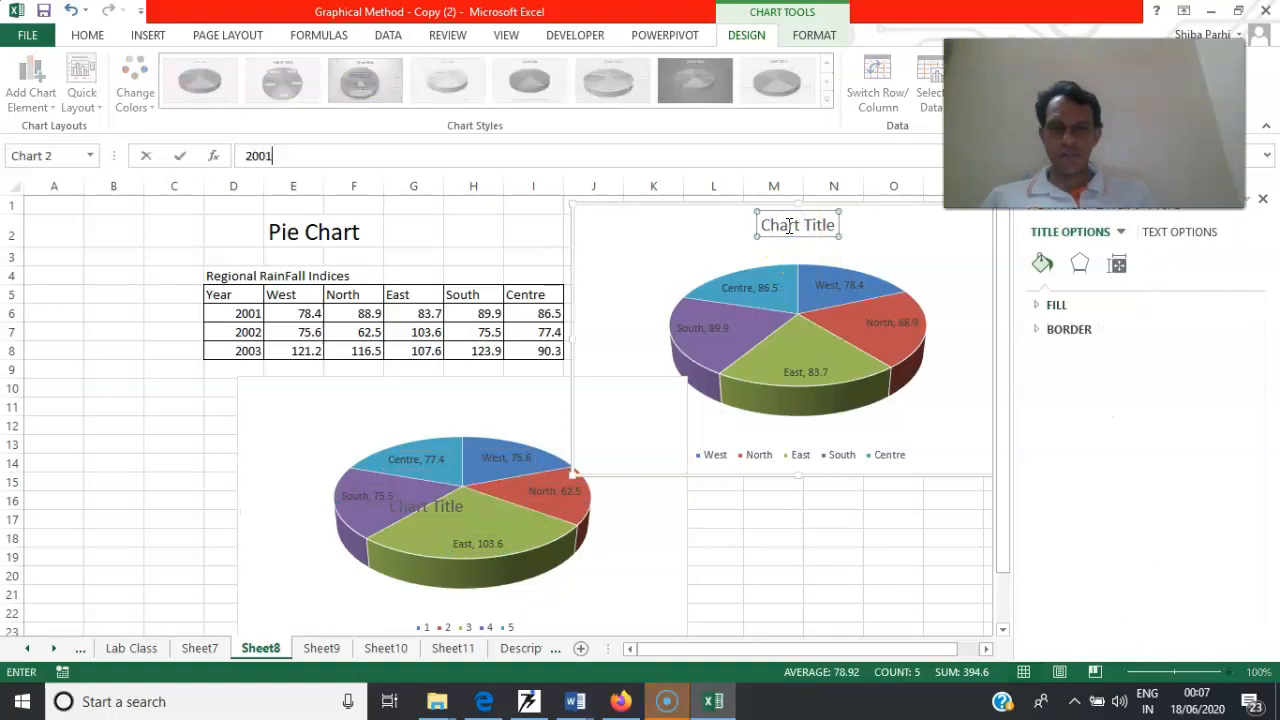
click(836, 217)
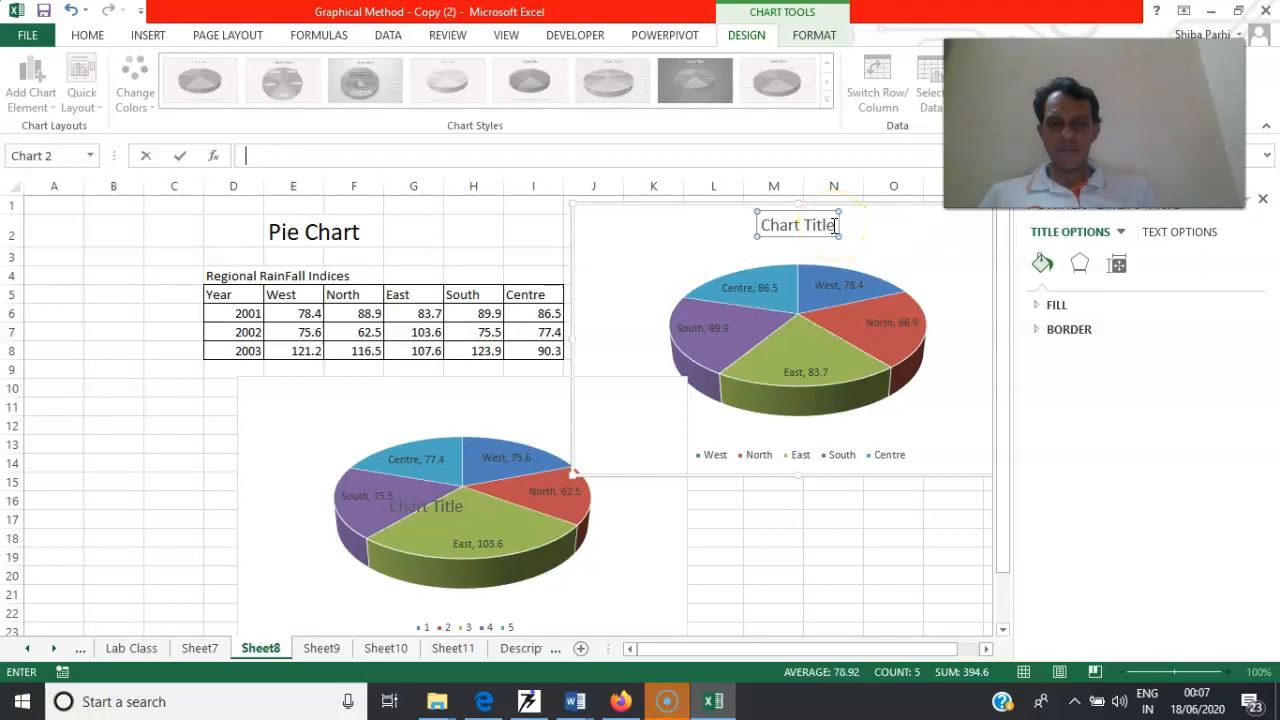
click(763, 226)
text(2001)
key(Delete)
key(Delete)
key(Delete)
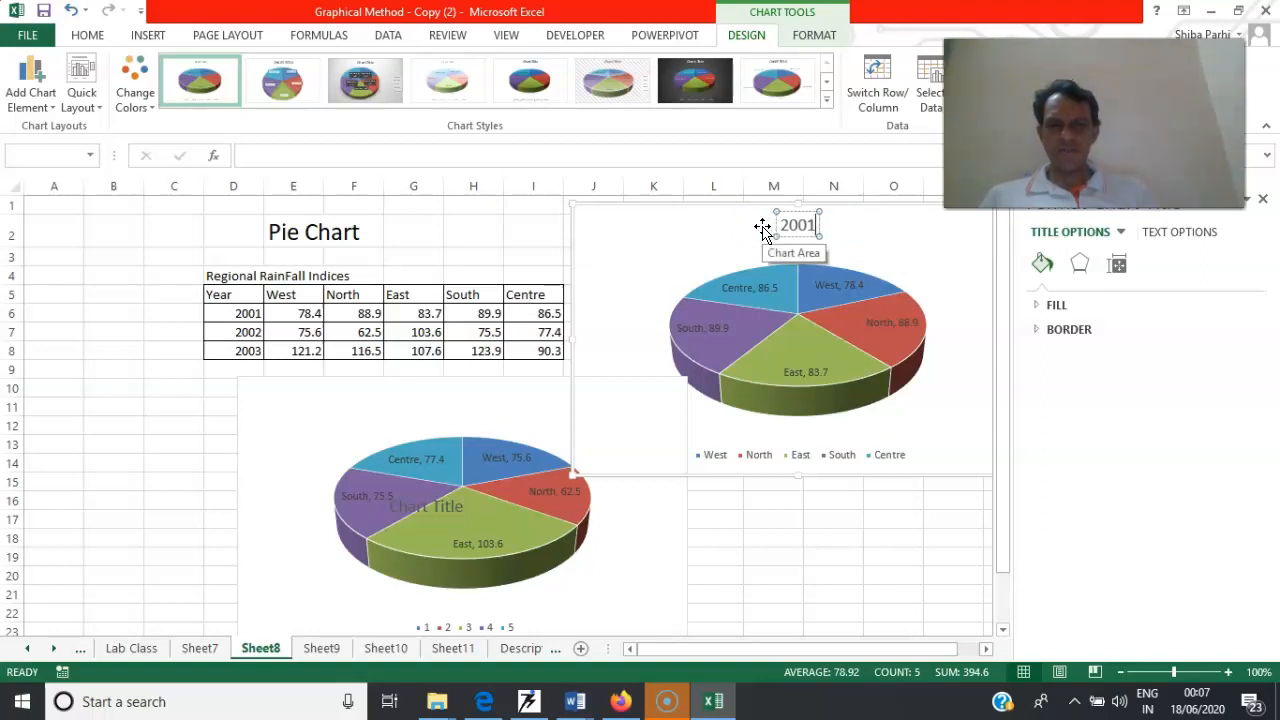
Apply the light grey gradient chart style with dark percentage label boxes to the 2002 pie chart
click(457, 413)
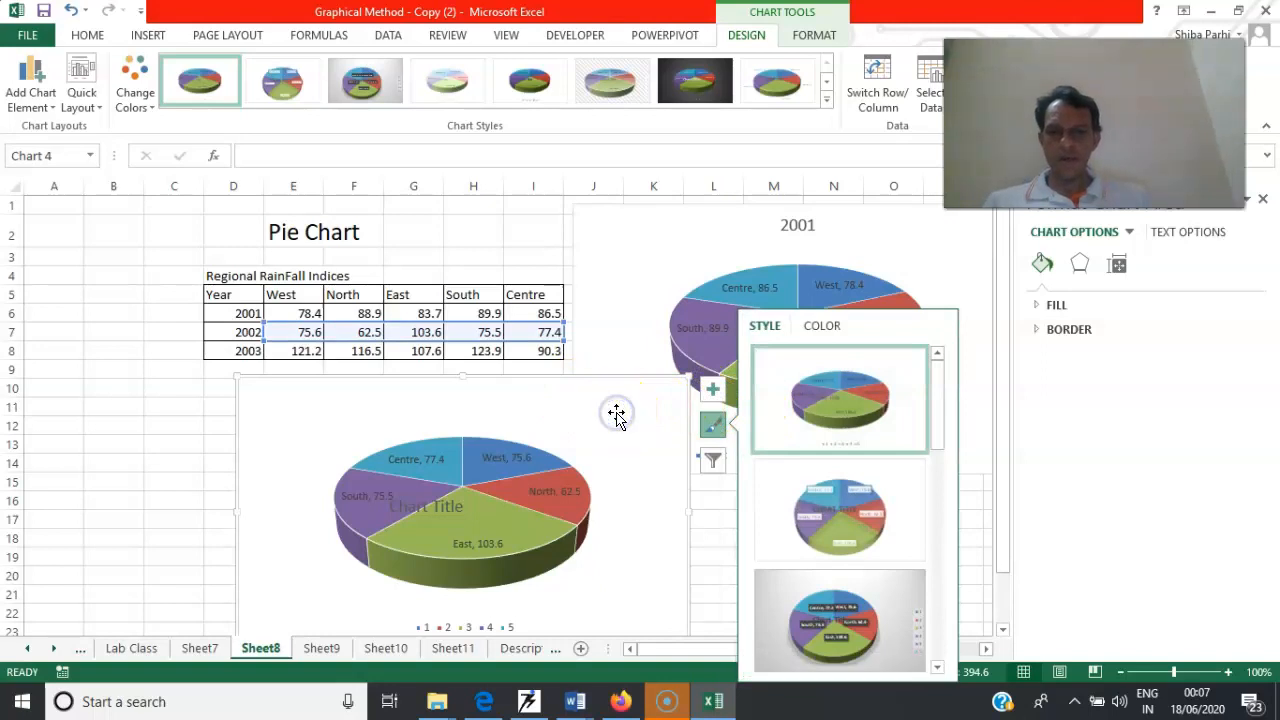
click(849, 399)
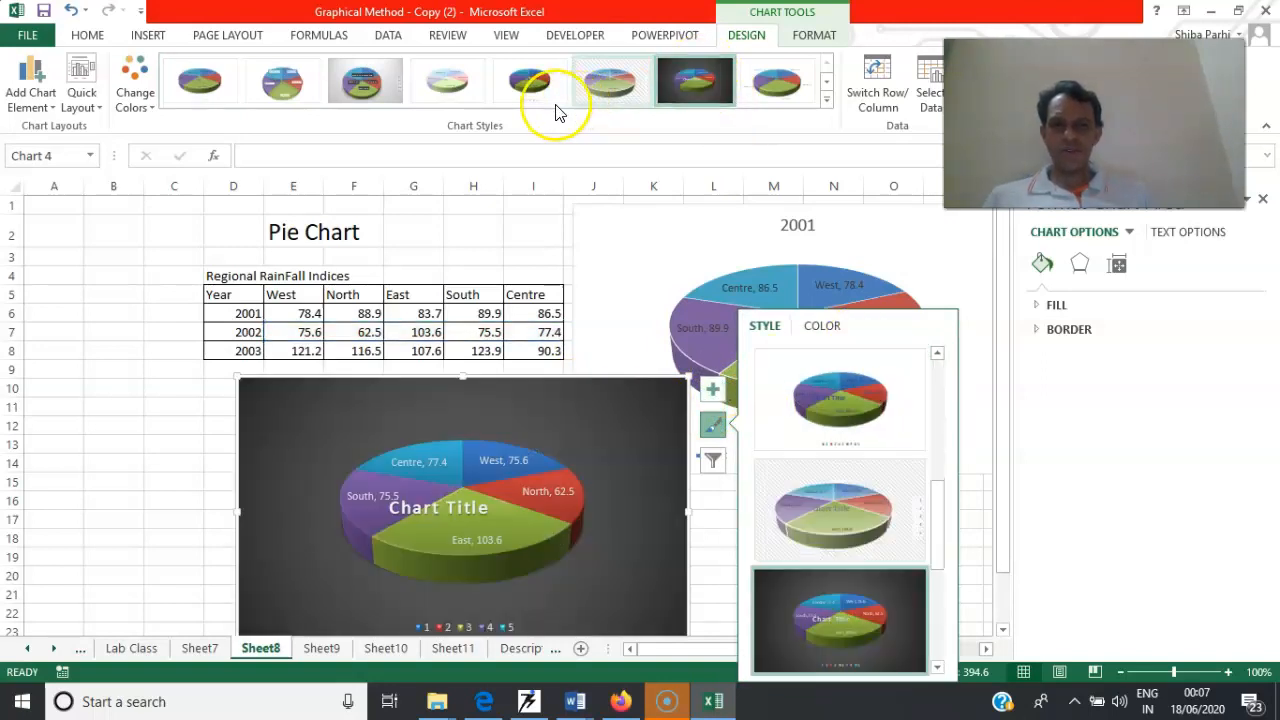
click(551, 100)
click(338, 94)
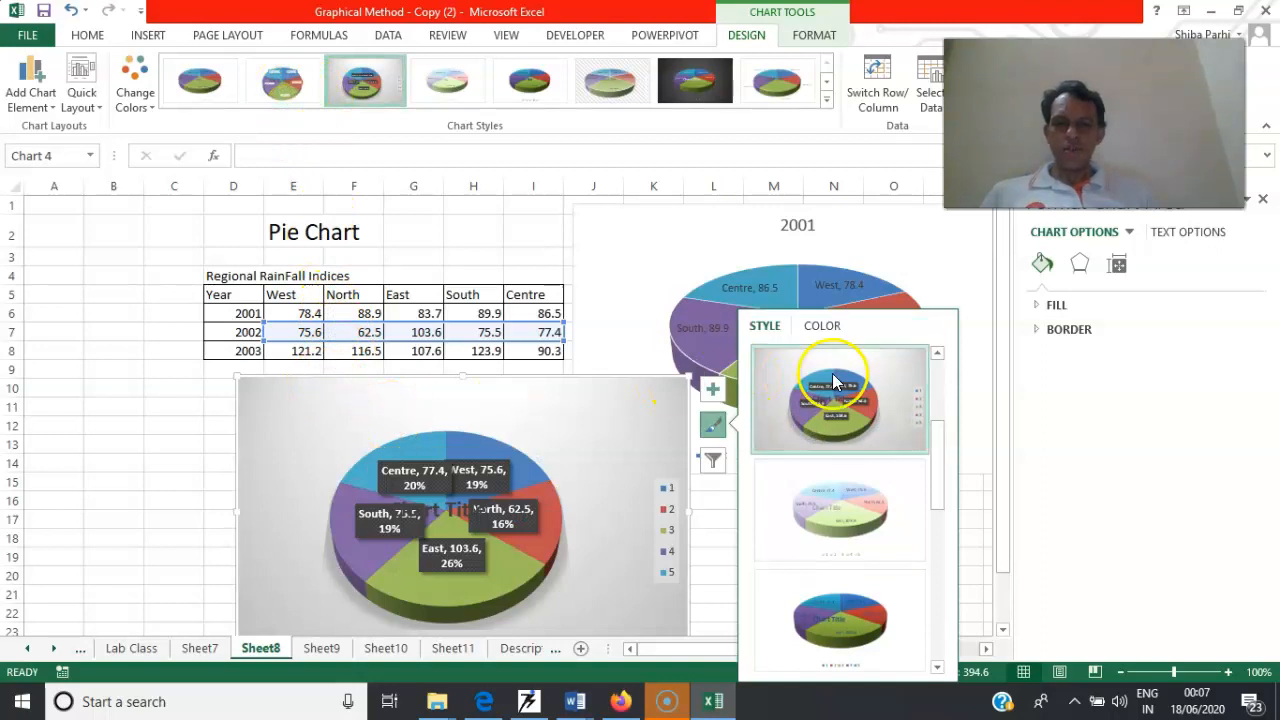
Add percentages beside the region names and values in the 2001 pie chart's data labels
click(915, 270)
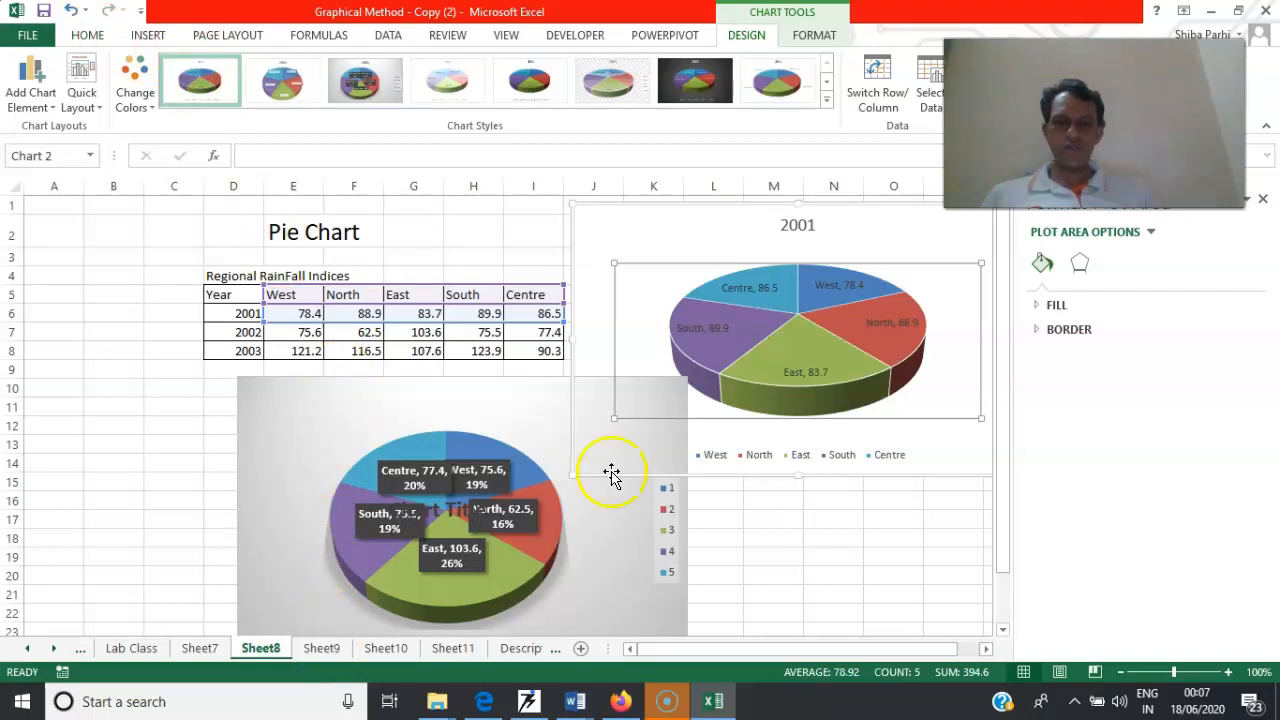
right_click(843, 331)
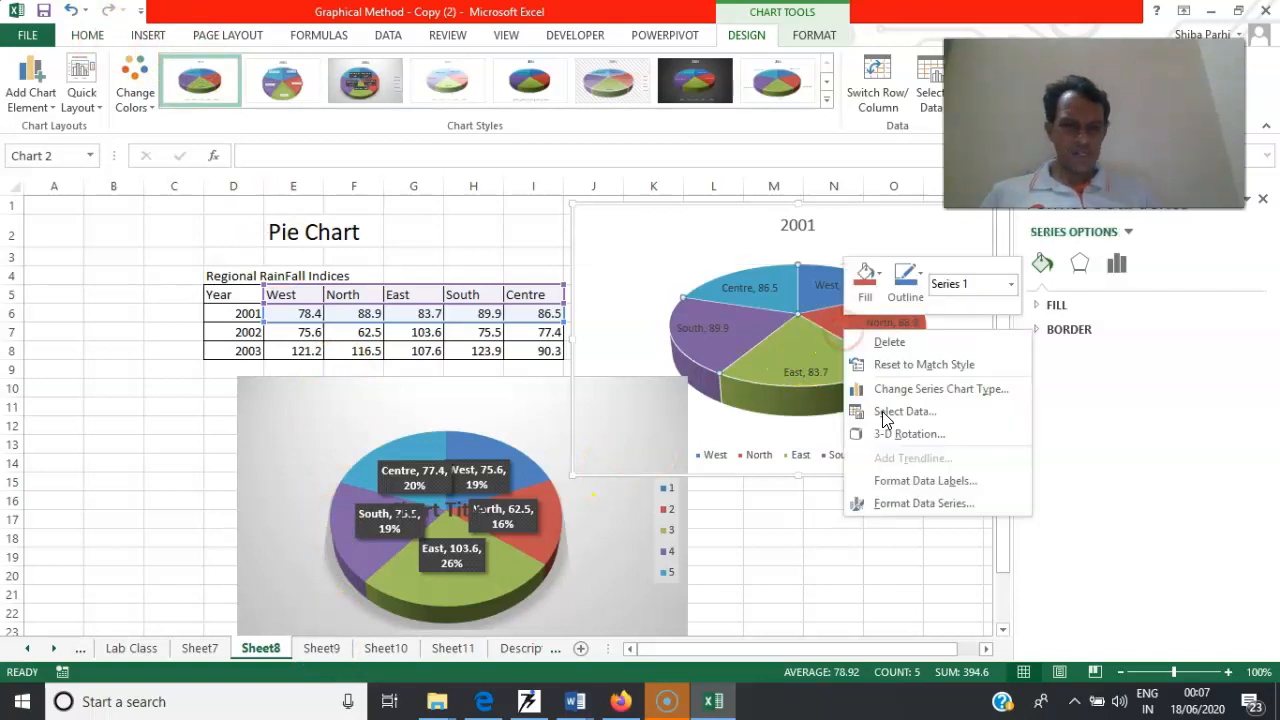
click(946, 484)
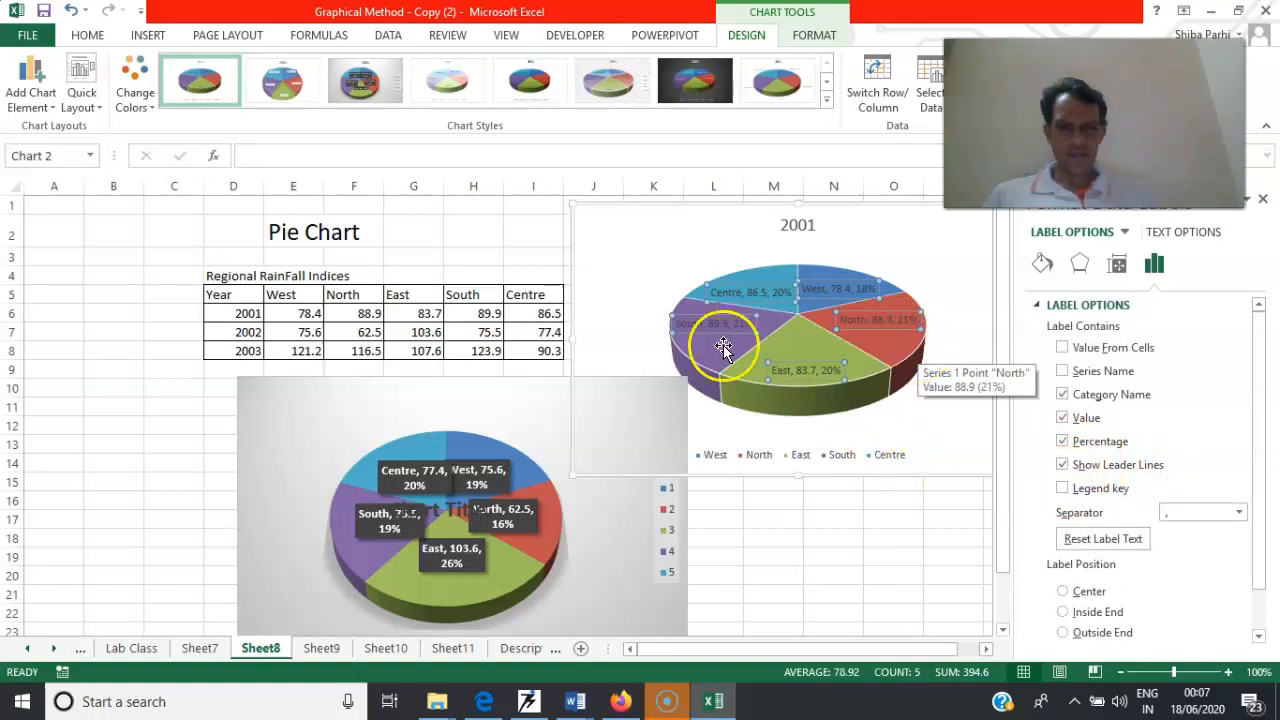
Open the data label formatting options of the 2002 pie chart
click(474, 478)
right_click(478, 484)
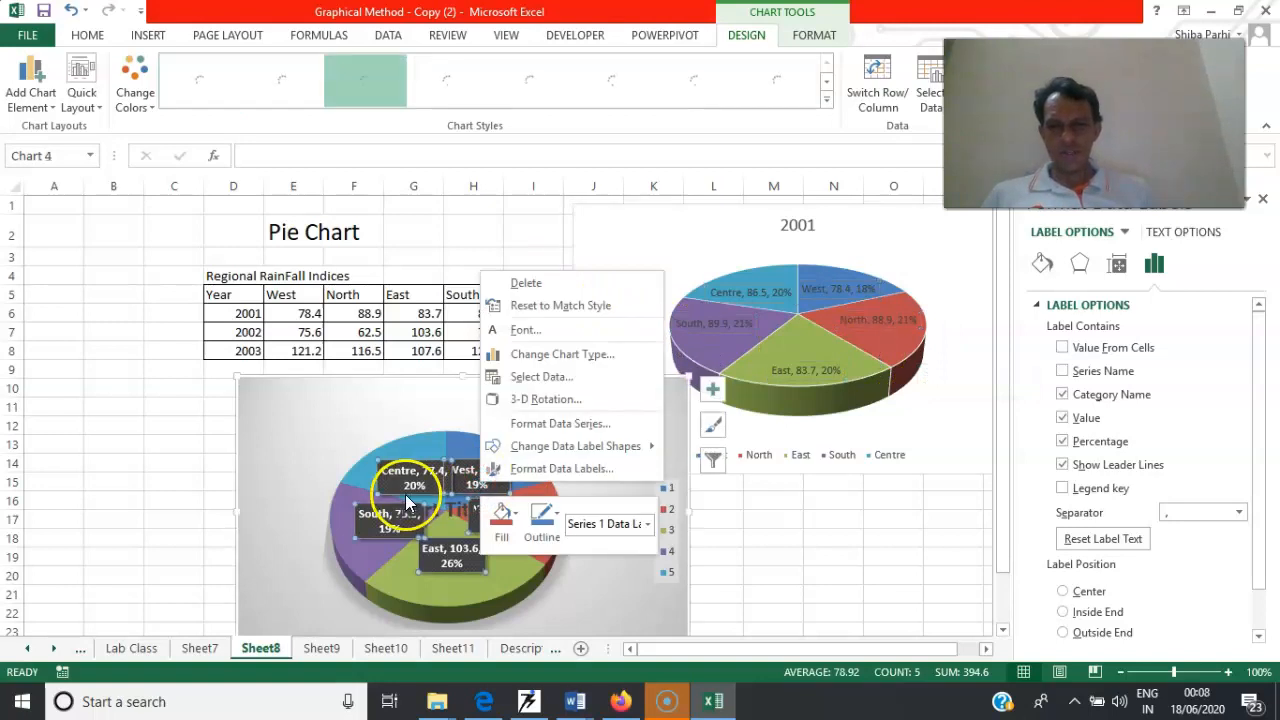
click(733, 514)
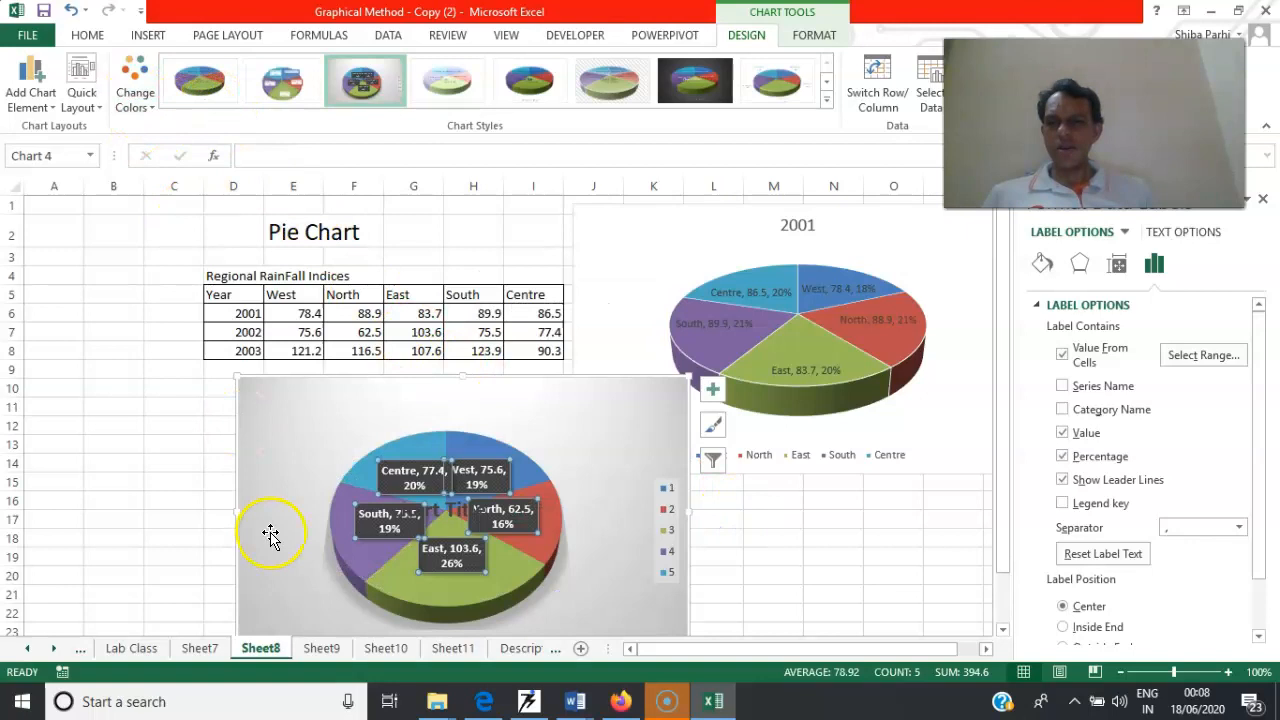
Switch to Sheet9 with the recovery days data and enter the heading "Bin" in cell G10
click(318, 650)
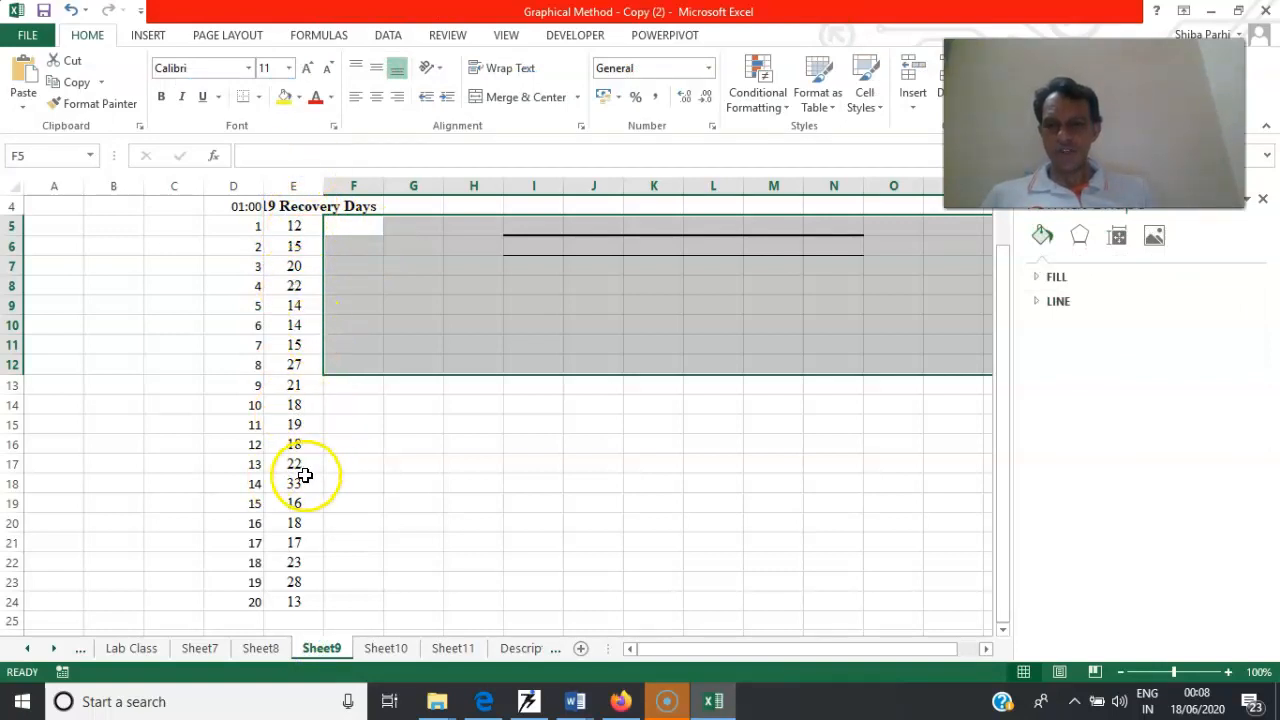
click(456, 292)
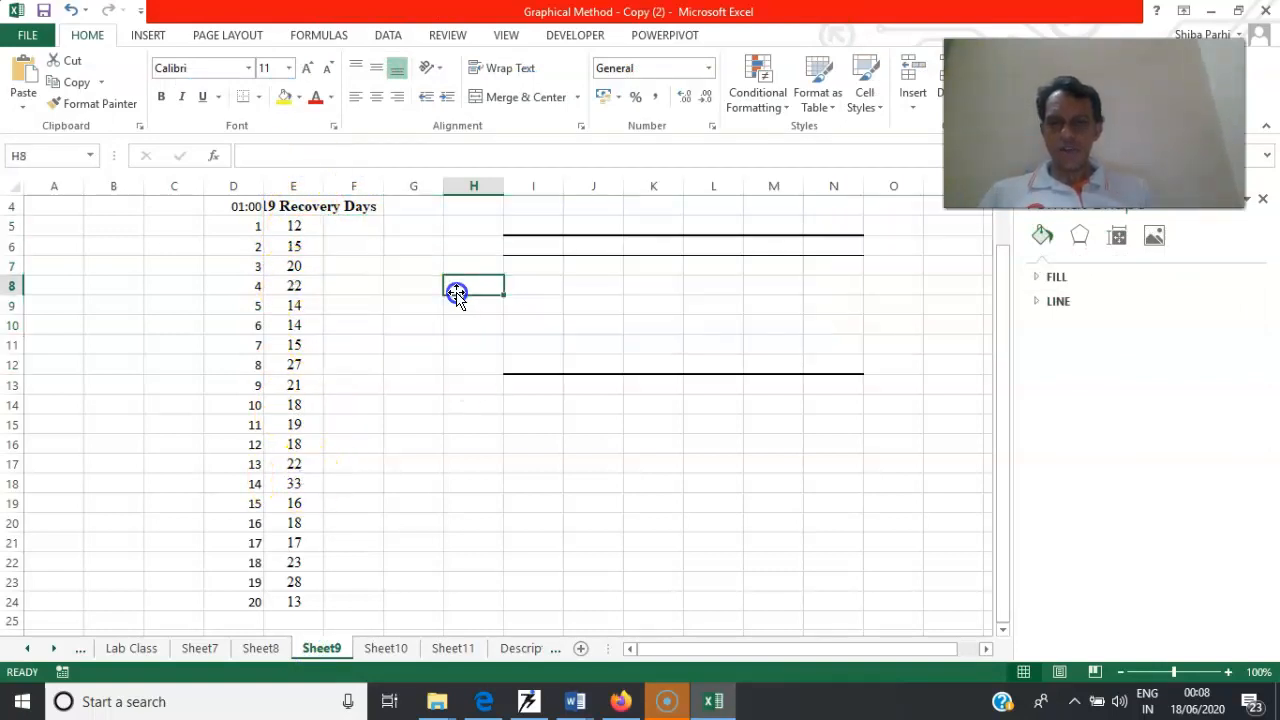
click(459, 305)
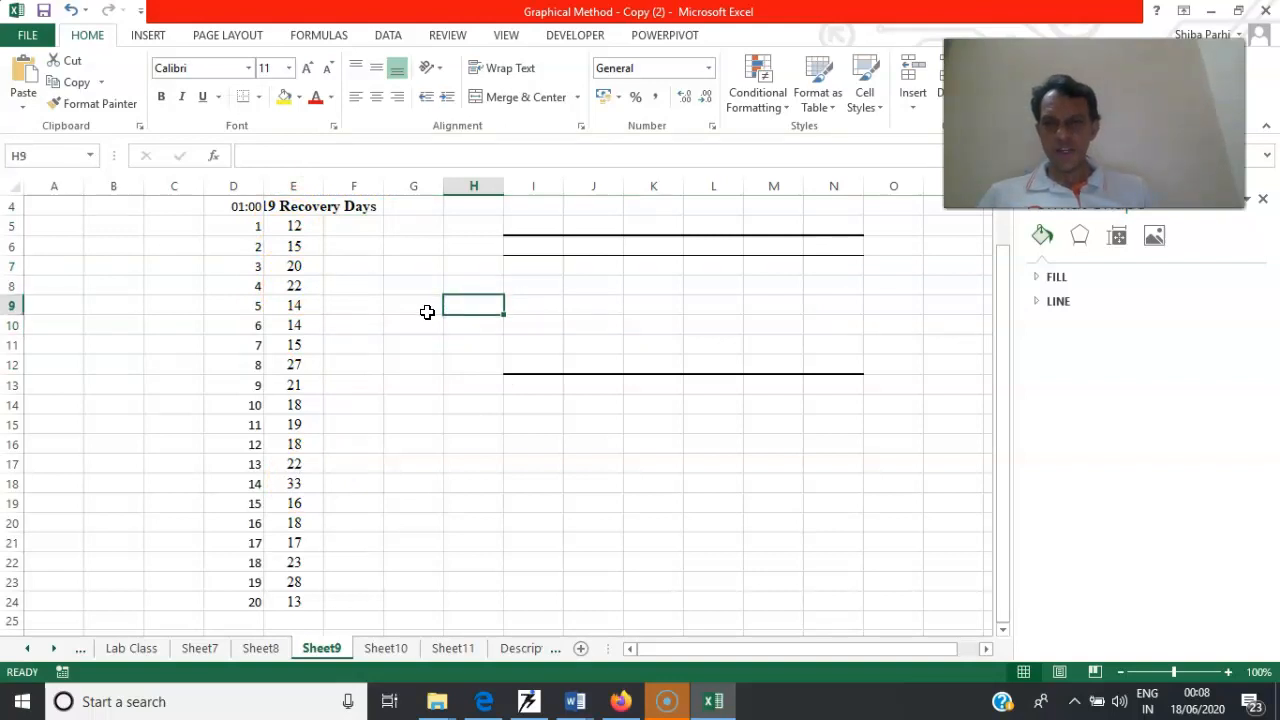
click(421, 326)
text(Bo)
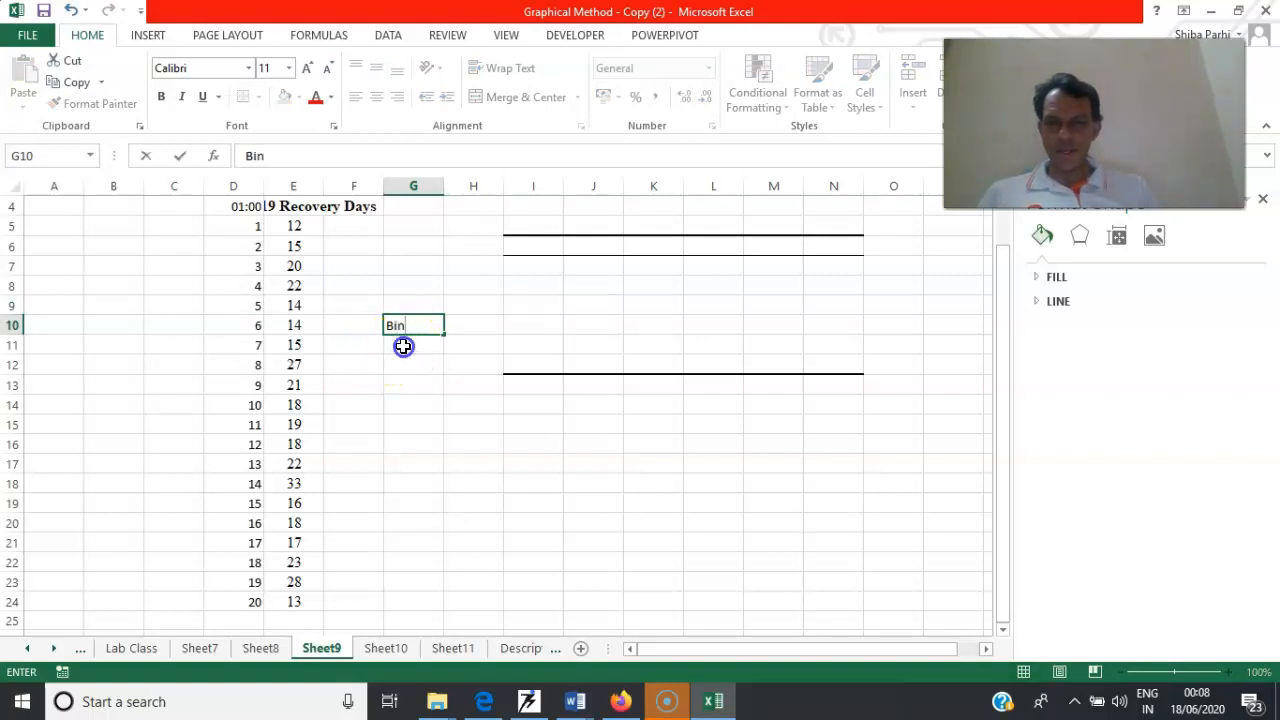
Enter the bin values 10, 15, 20, 25, 30 and 35 in cells G11:G16
click(403, 346)
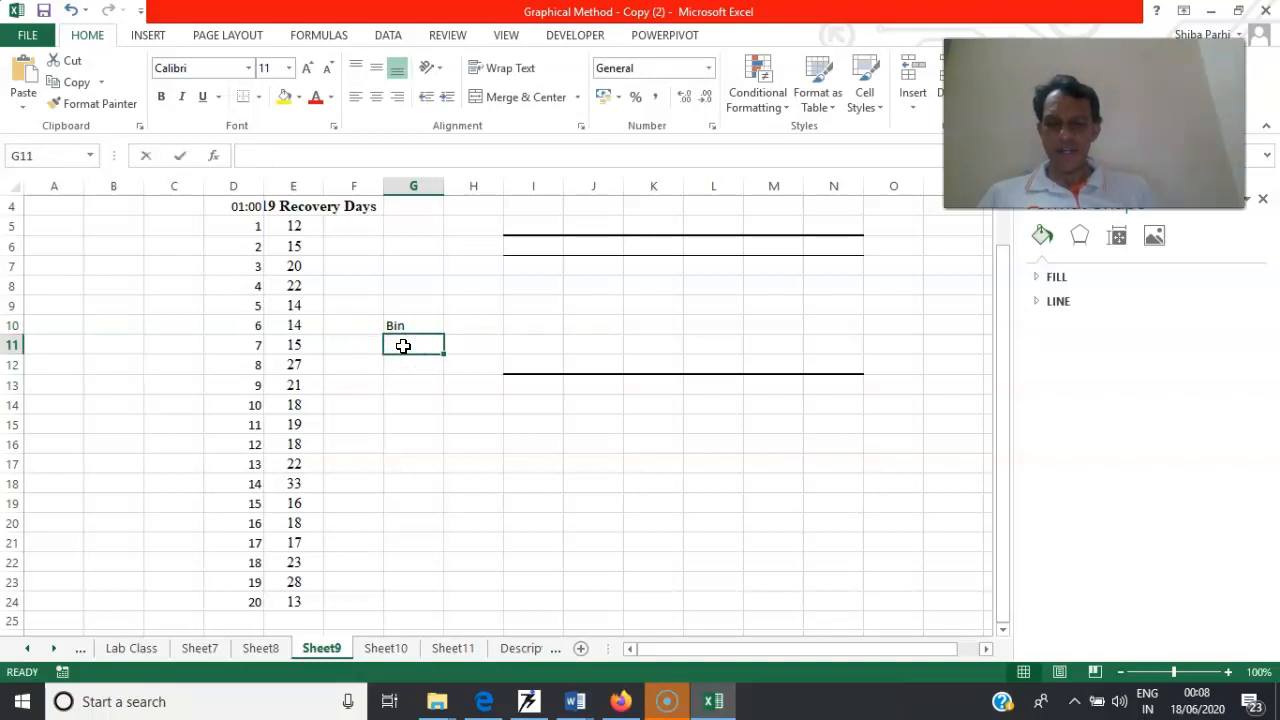
text(10)
key(Return)
text(1)
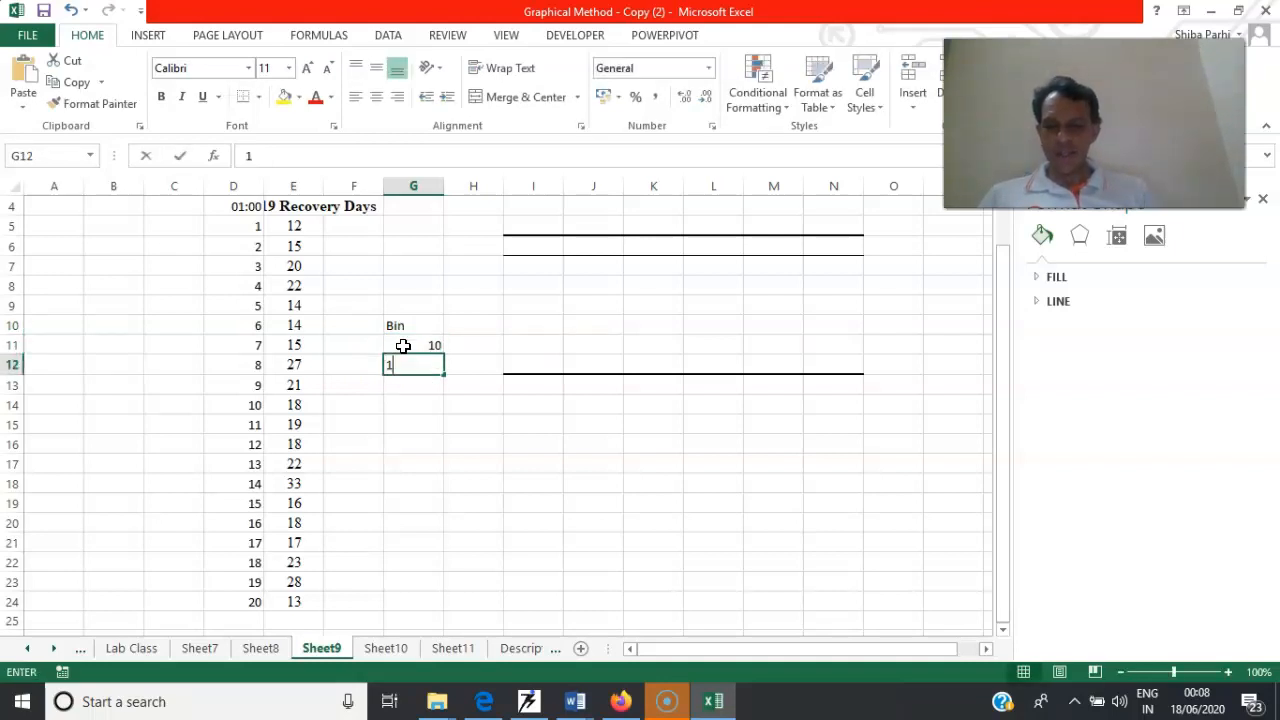
text(5)
key(Return)
text(20)
key(Return)
text(25)
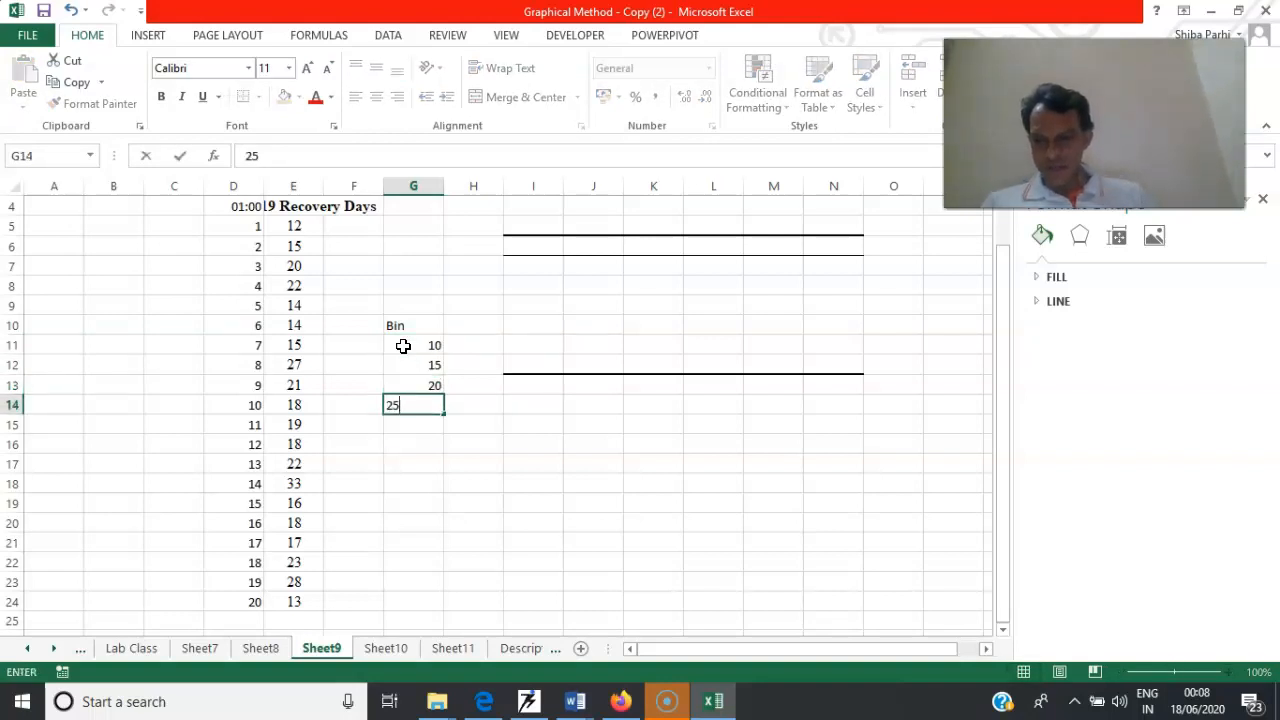
key(Return)
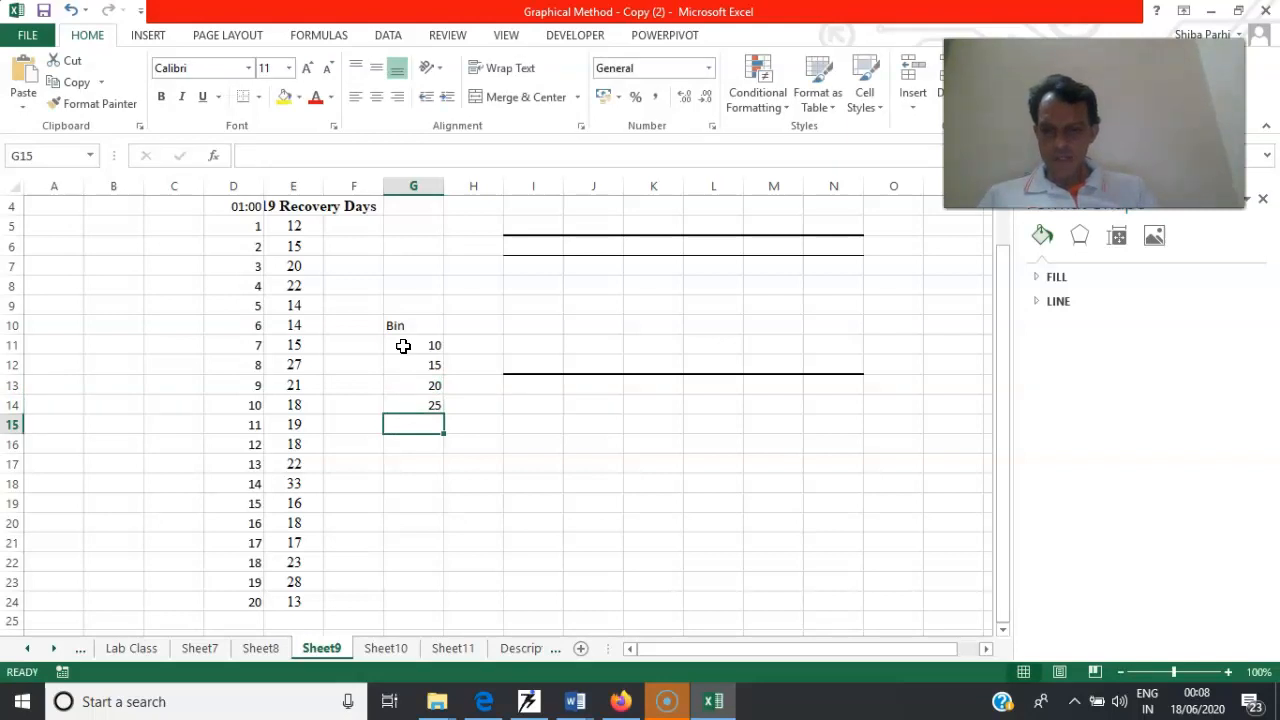
text(30)
key(Return)
text(33)
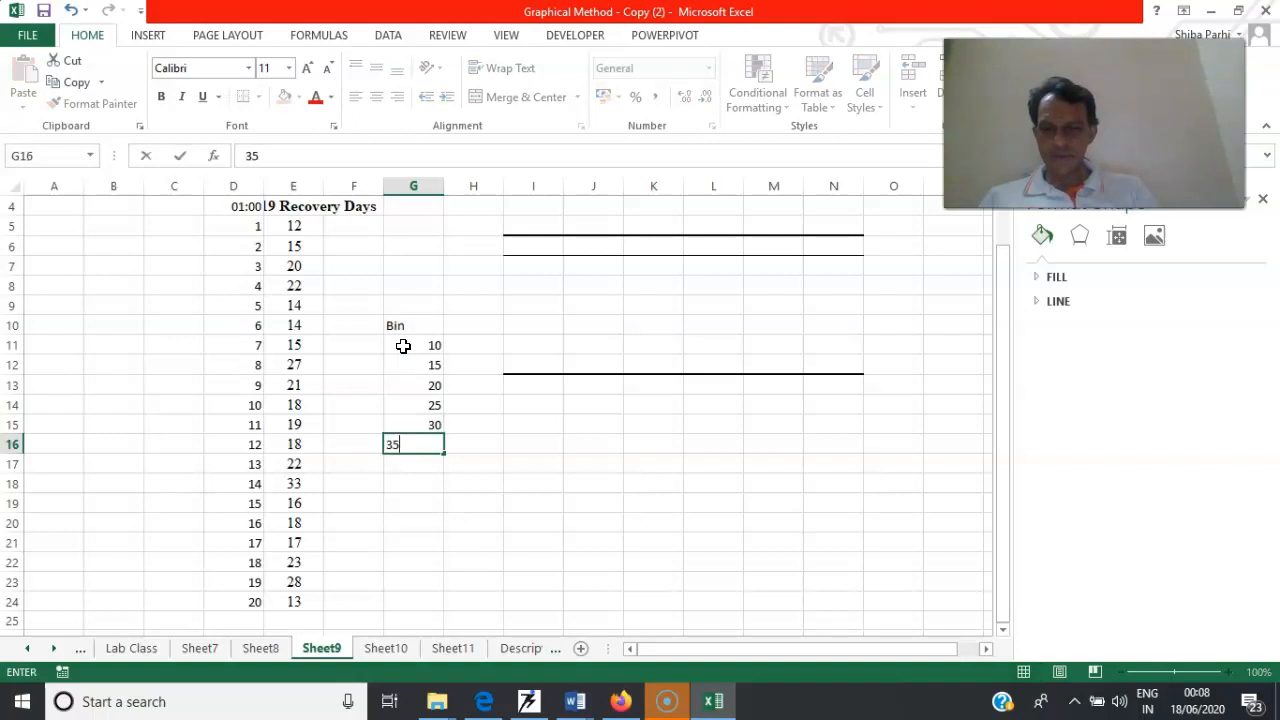
click(497, 426)
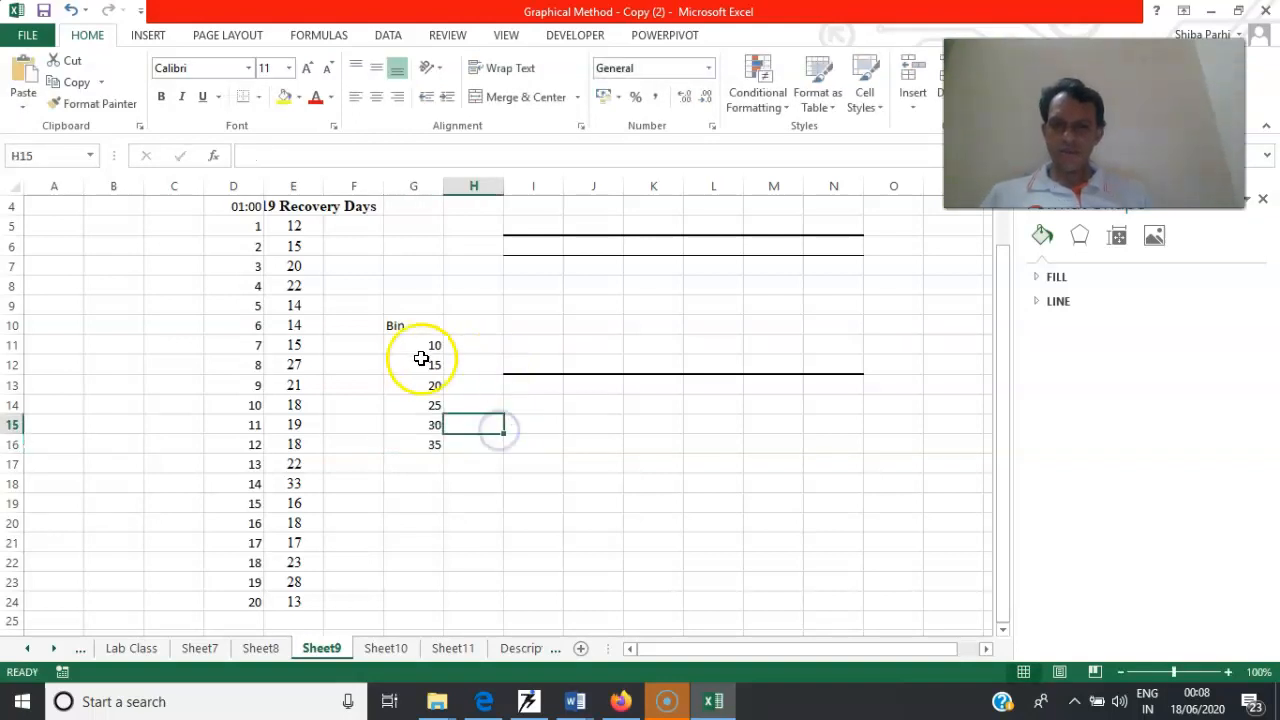
Enter the lower class limits 0, 10 and 15 in cells F11:F13, beside the bin values
click(369, 349)
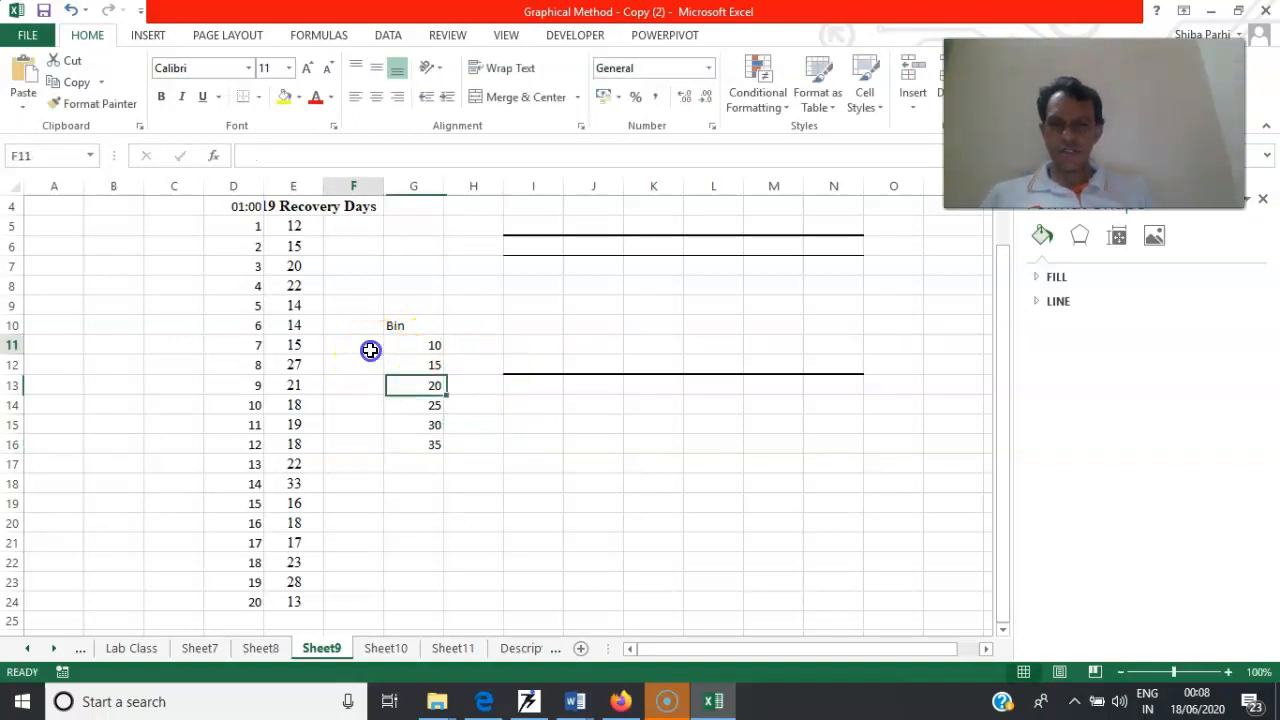
text(0)
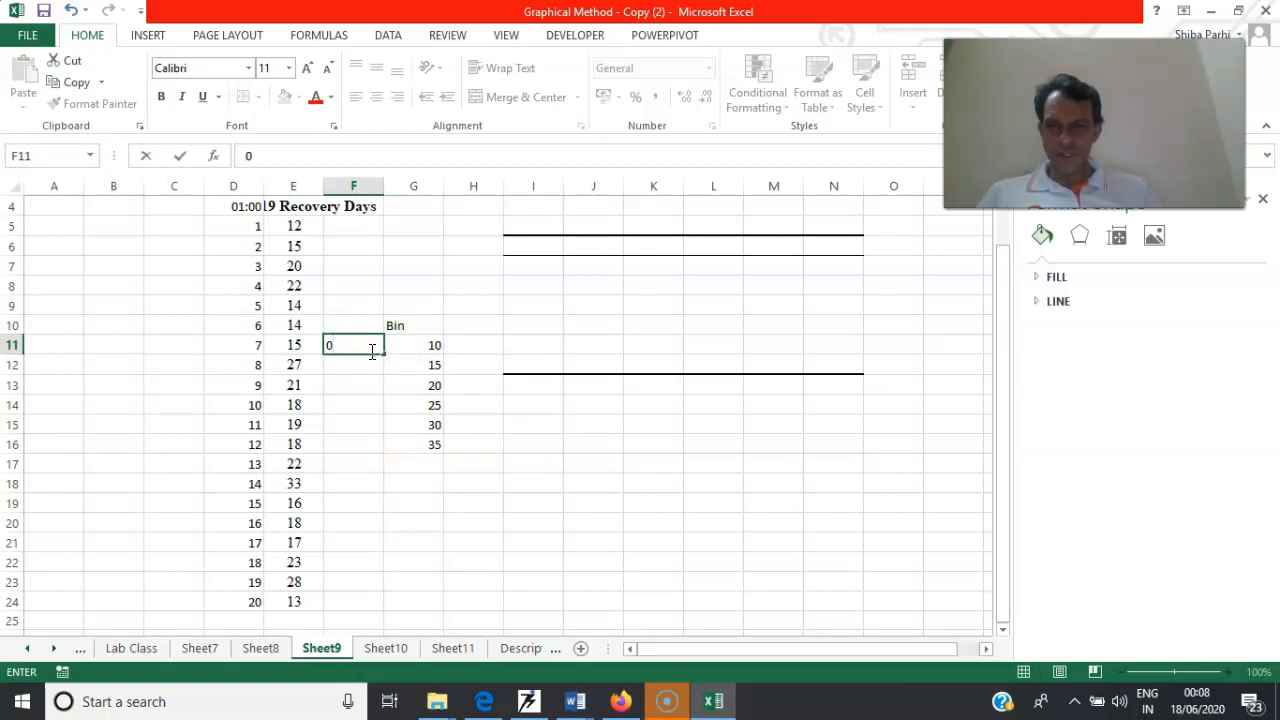
click(367, 368)
text(10)
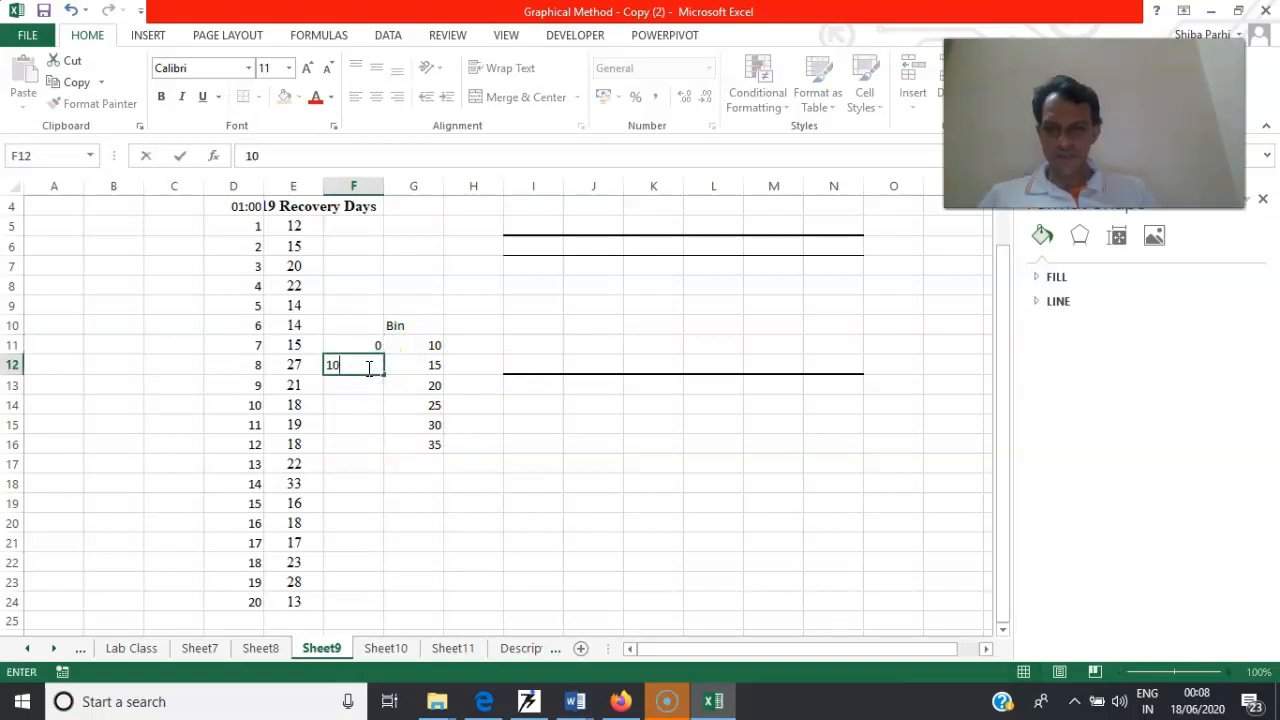
click(366, 393)
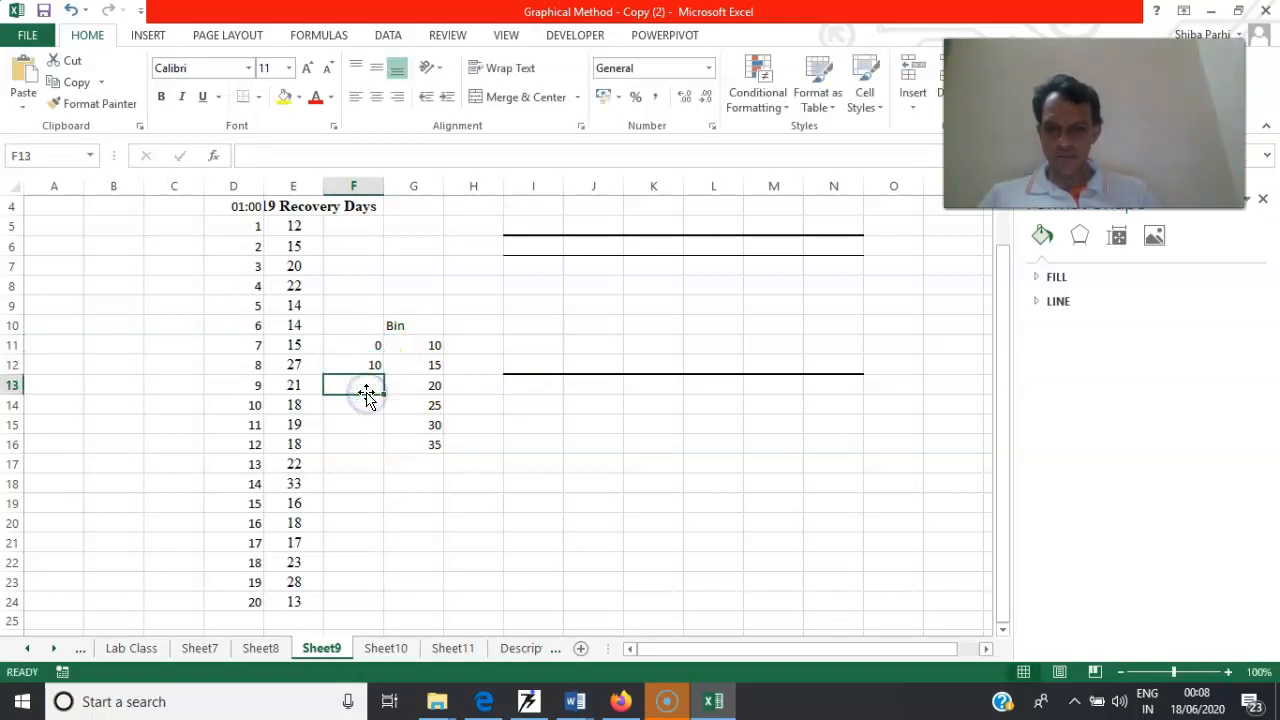
text(15)
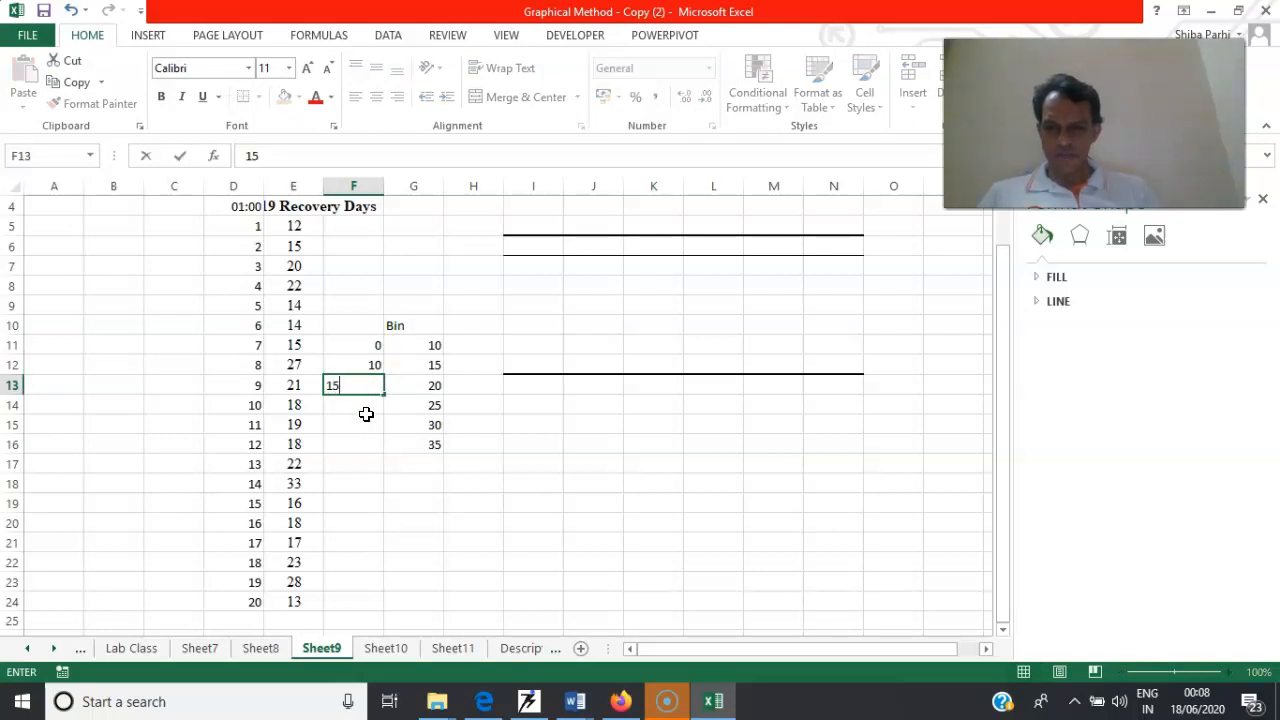
click(367, 417)
text(20)
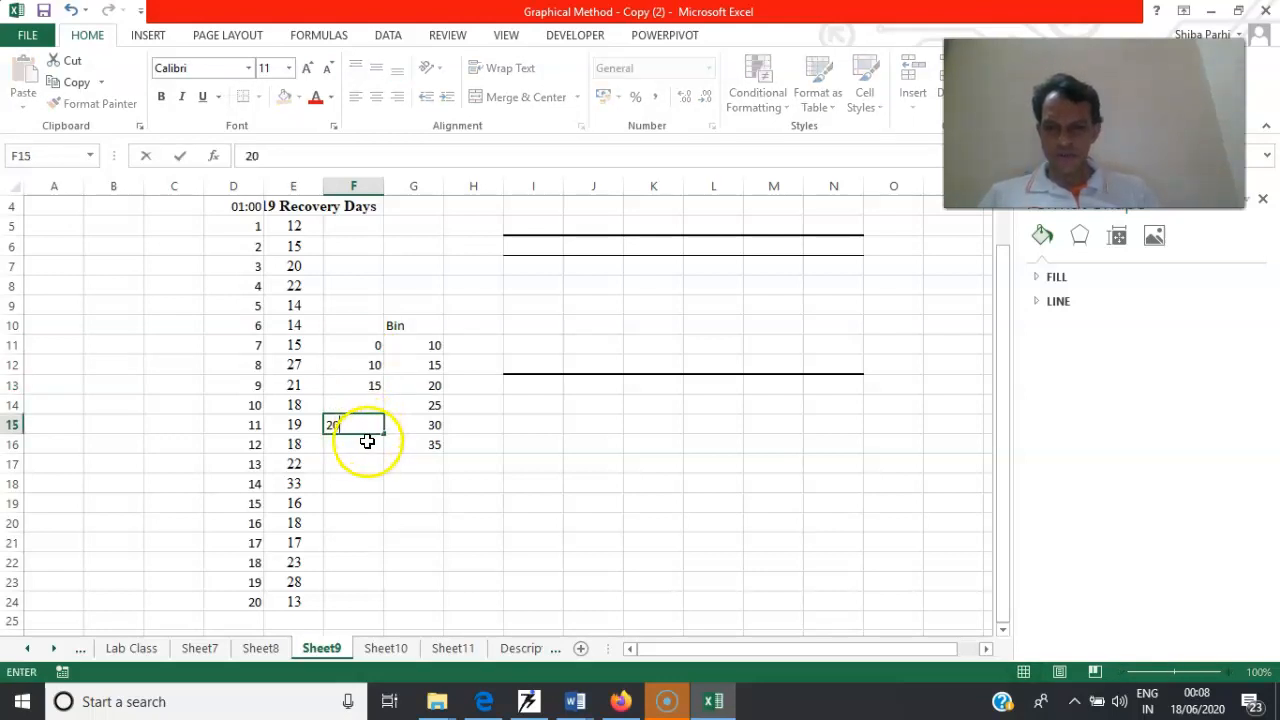
click(367, 441)
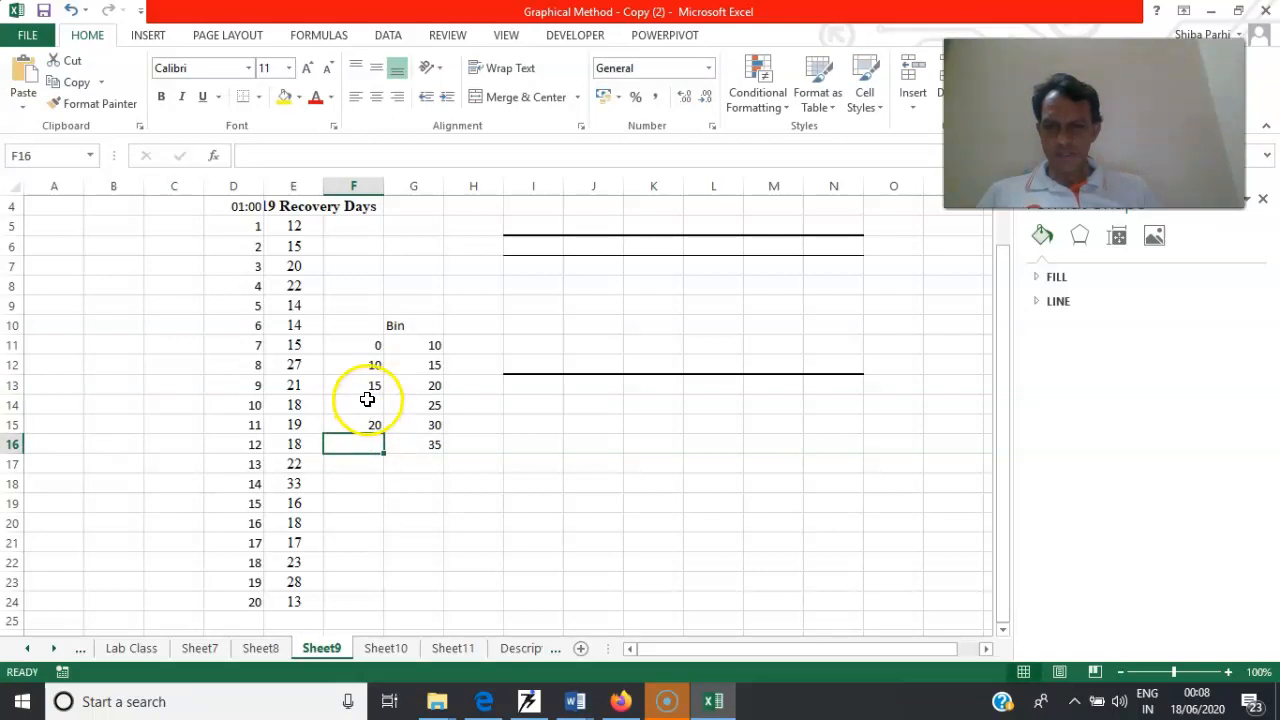
Enter the lower class limits 20, 25 and 20 in cells F14:F16
click(367, 401)
text(20)
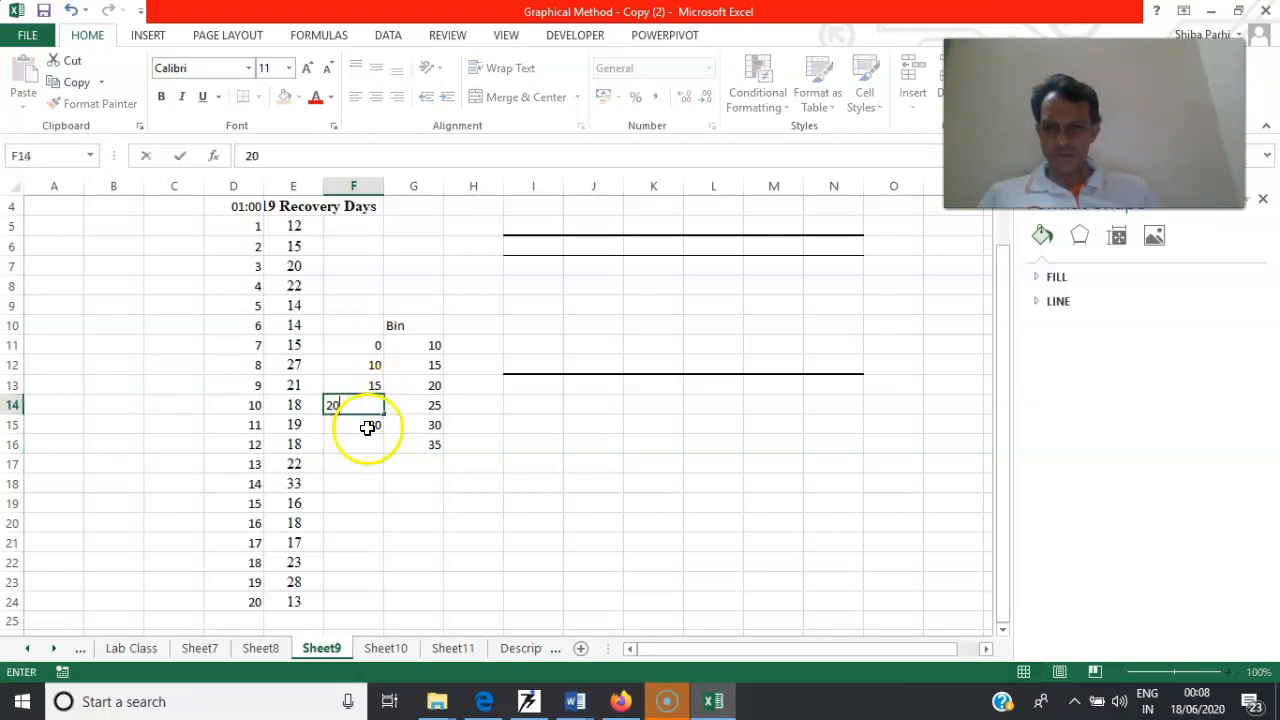
click(367, 427)
text(25)
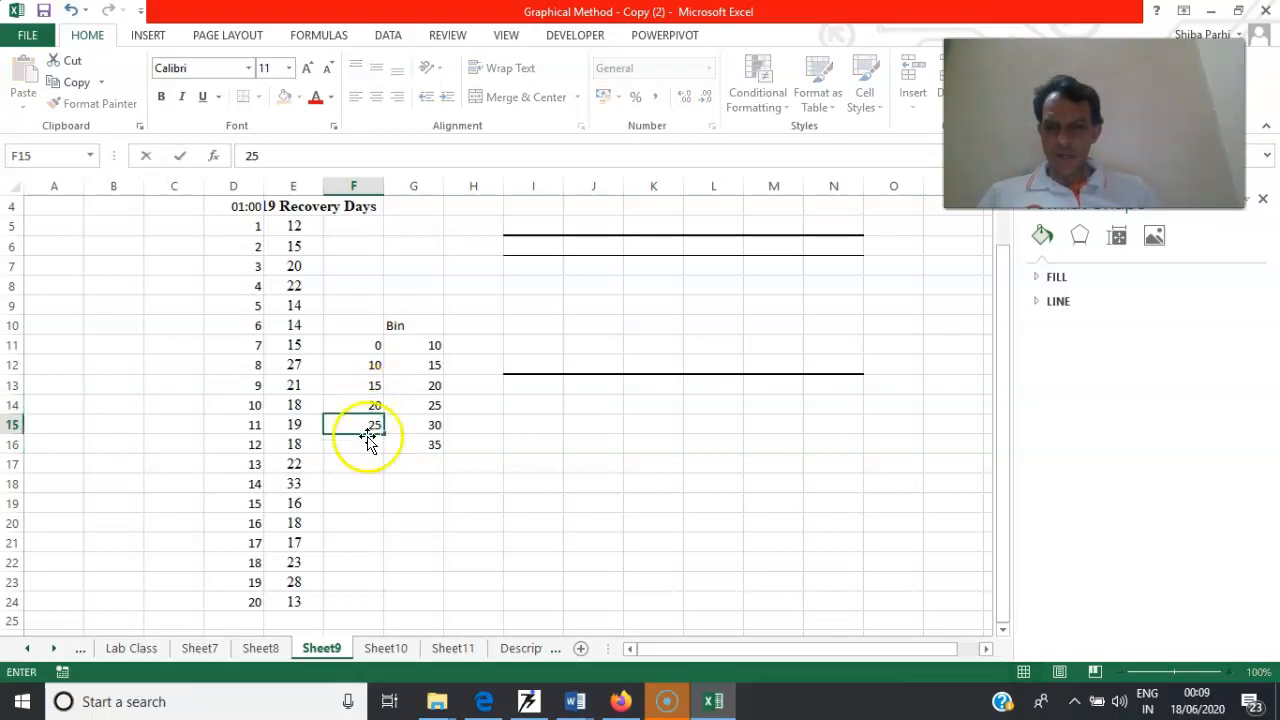
click(369, 446)
text(20)
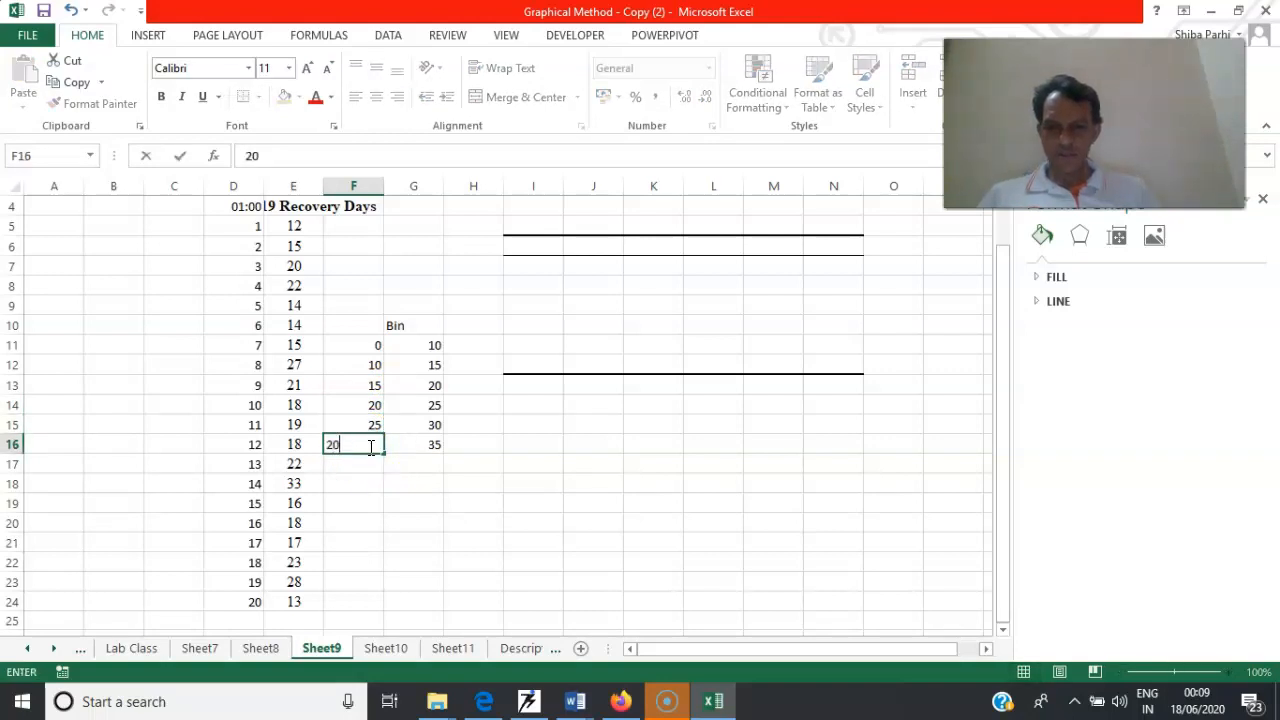
click(469, 468)
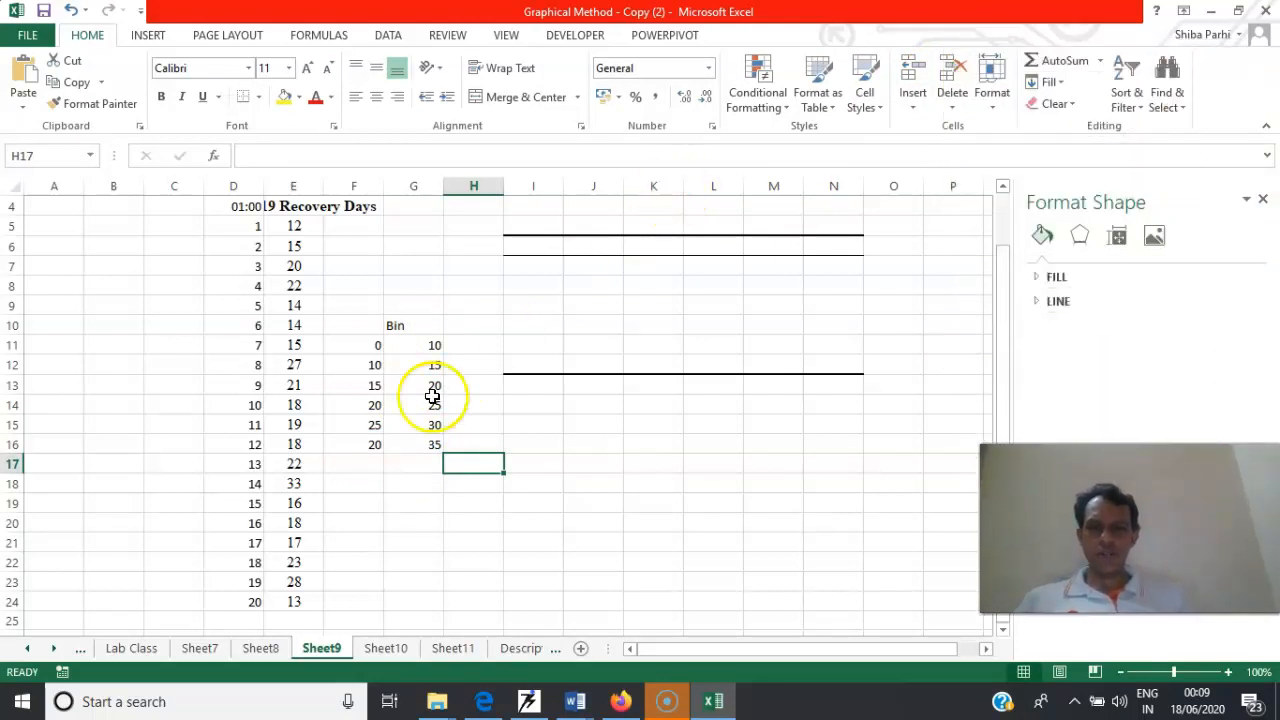
Set up a Data Analysis histogram with input range E4:E24 and bin range G10:G16, using an output range on the sheet
click(155, 36)
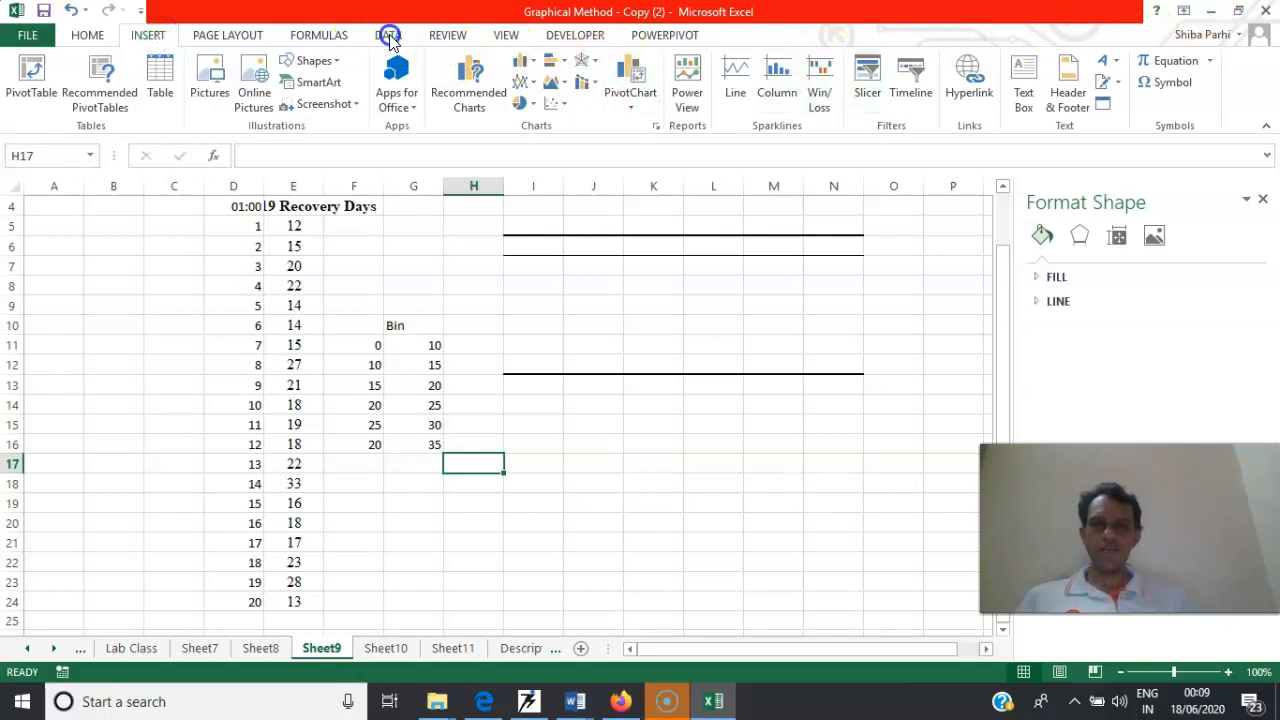
click(388, 36)
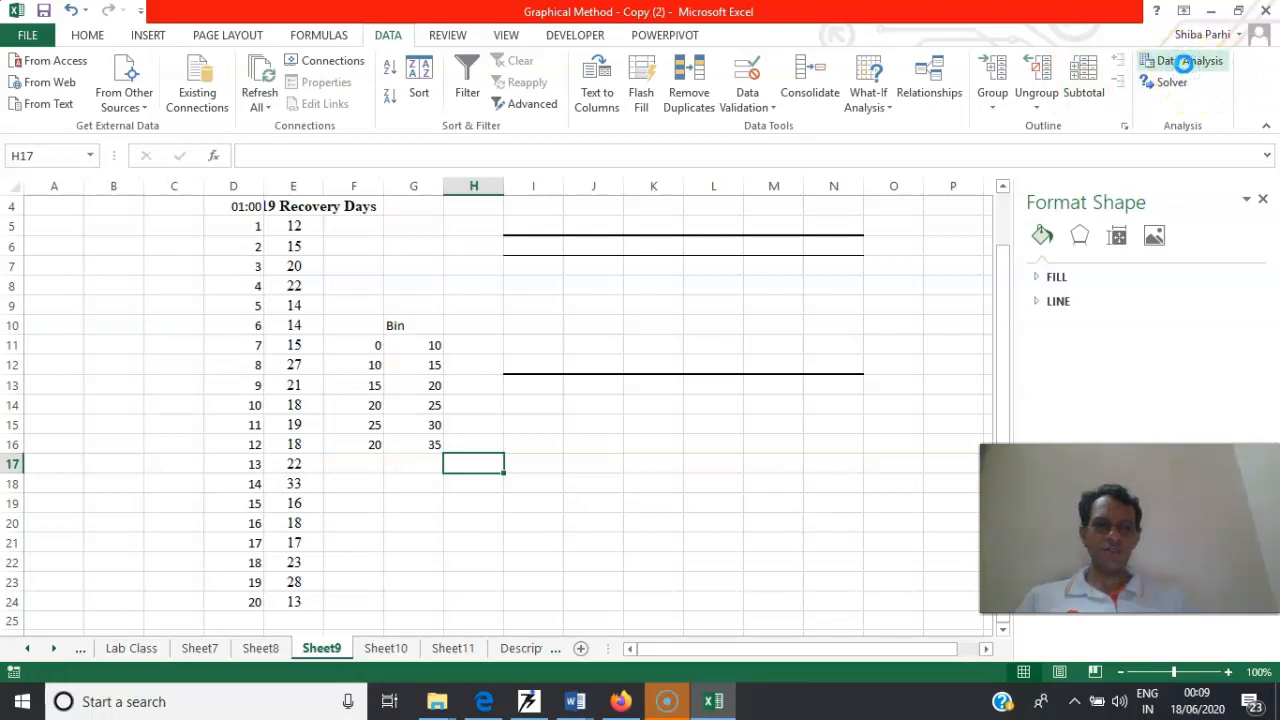
click(1187, 66)
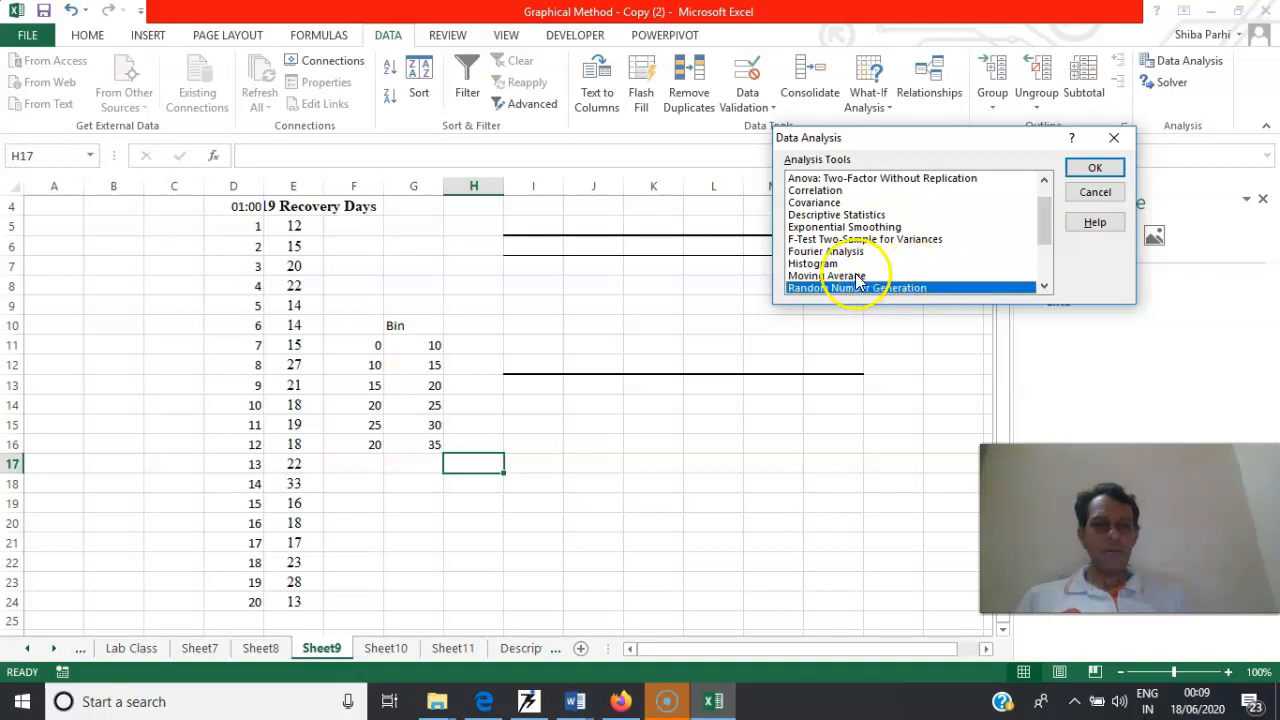
click(825, 263)
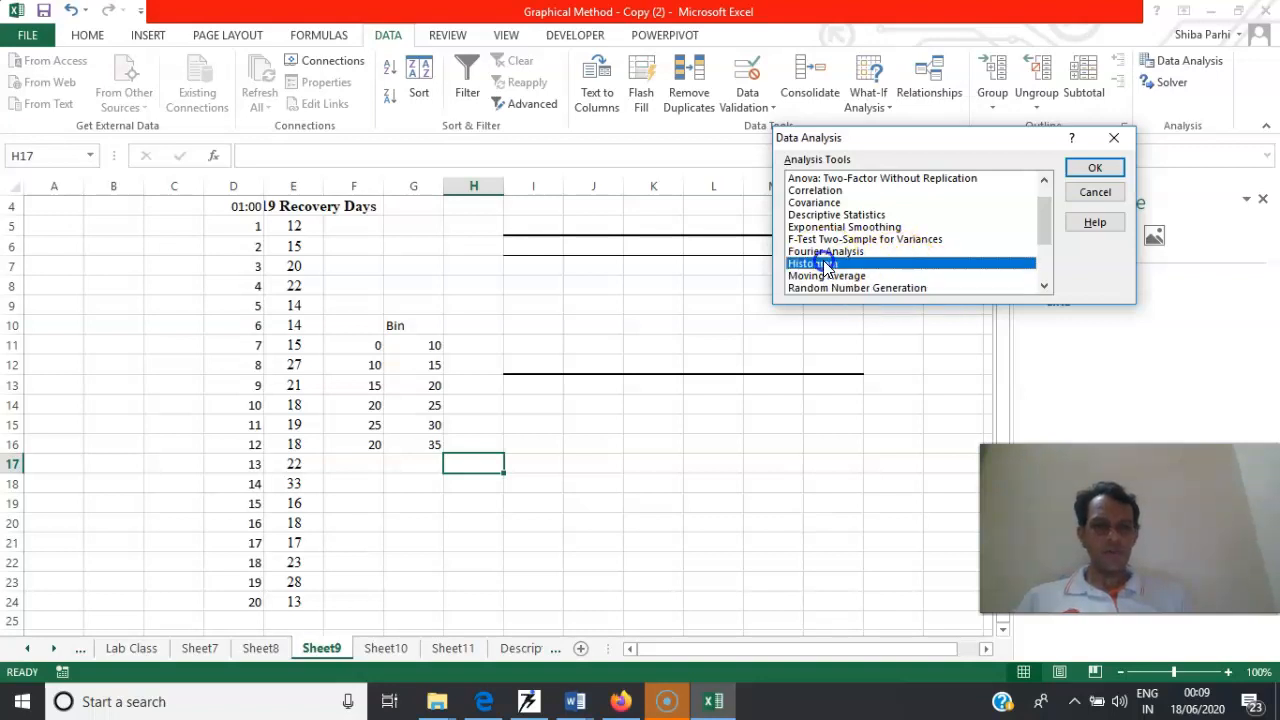
click(1093, 170)
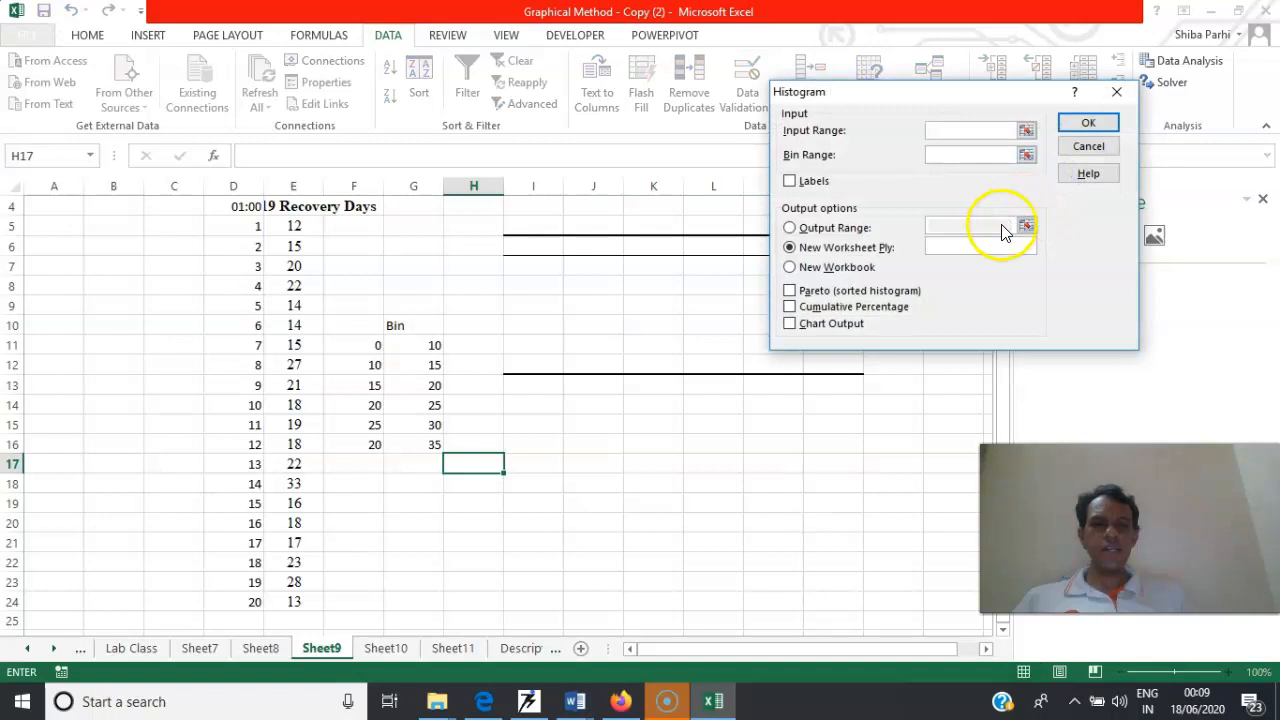
click(790, 230)
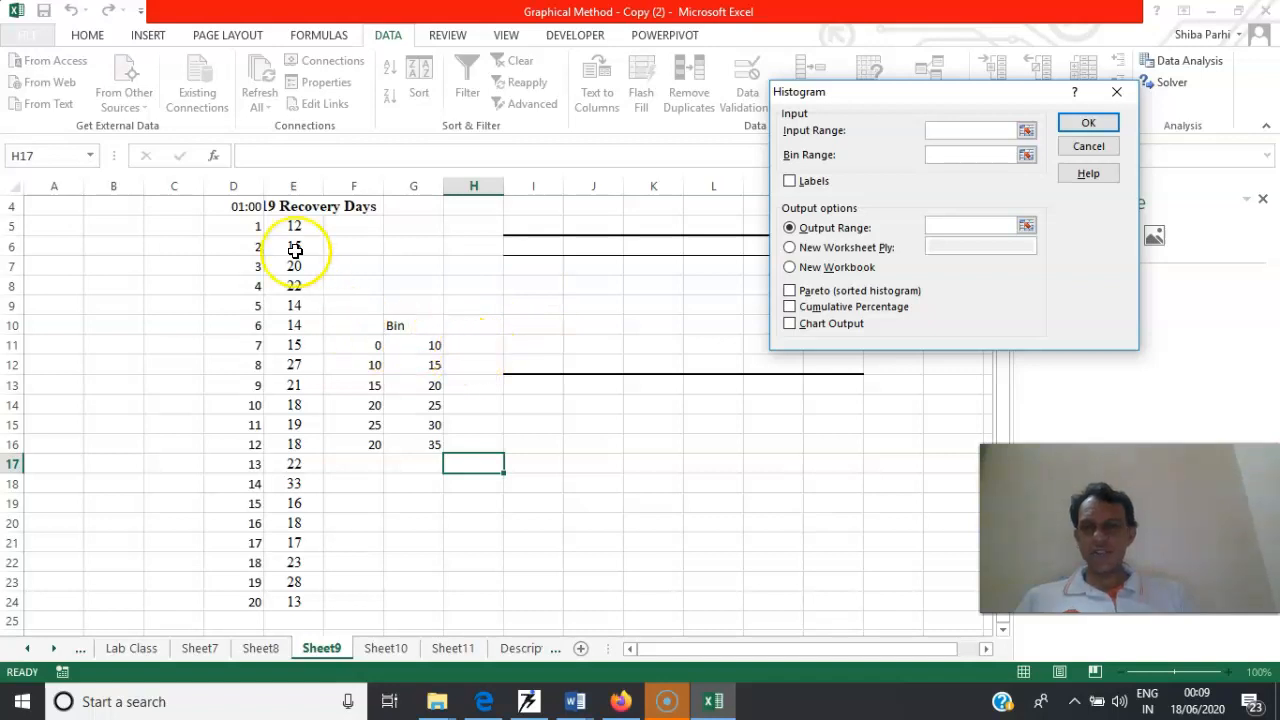
drag(290, 208, 295, 601)
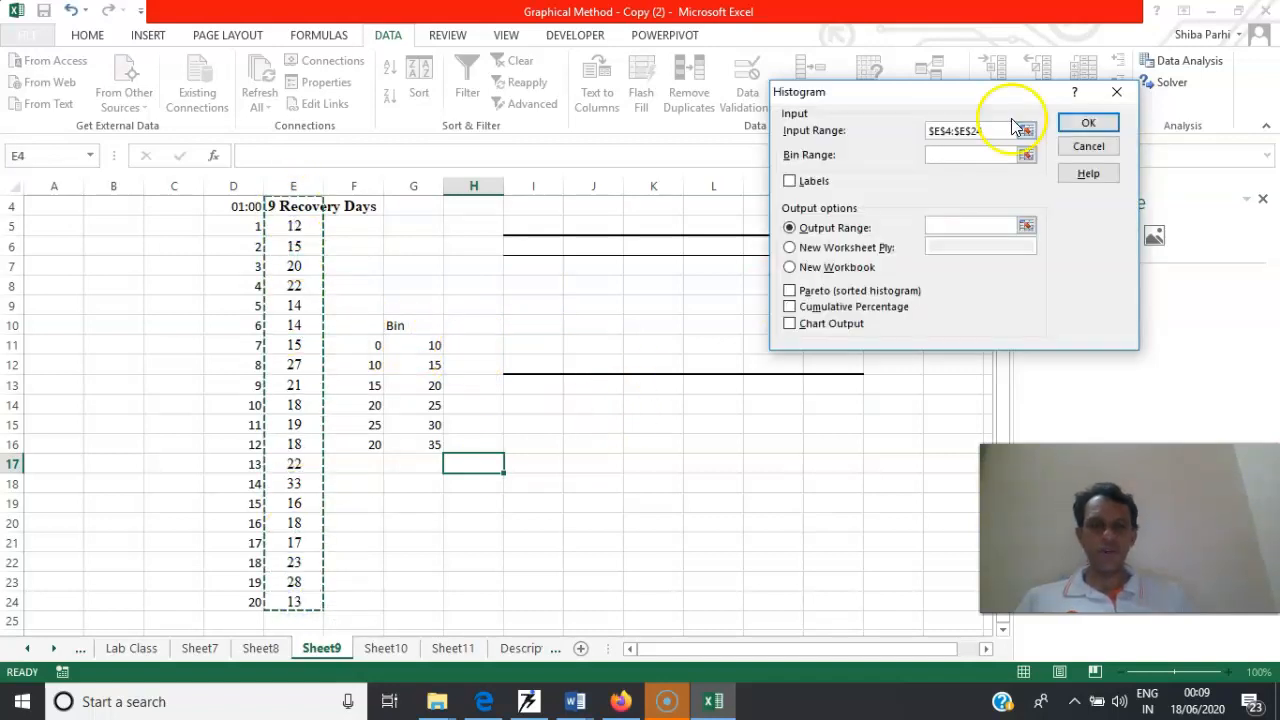
click(957, 156)
drag(441, 322, 442, 444)
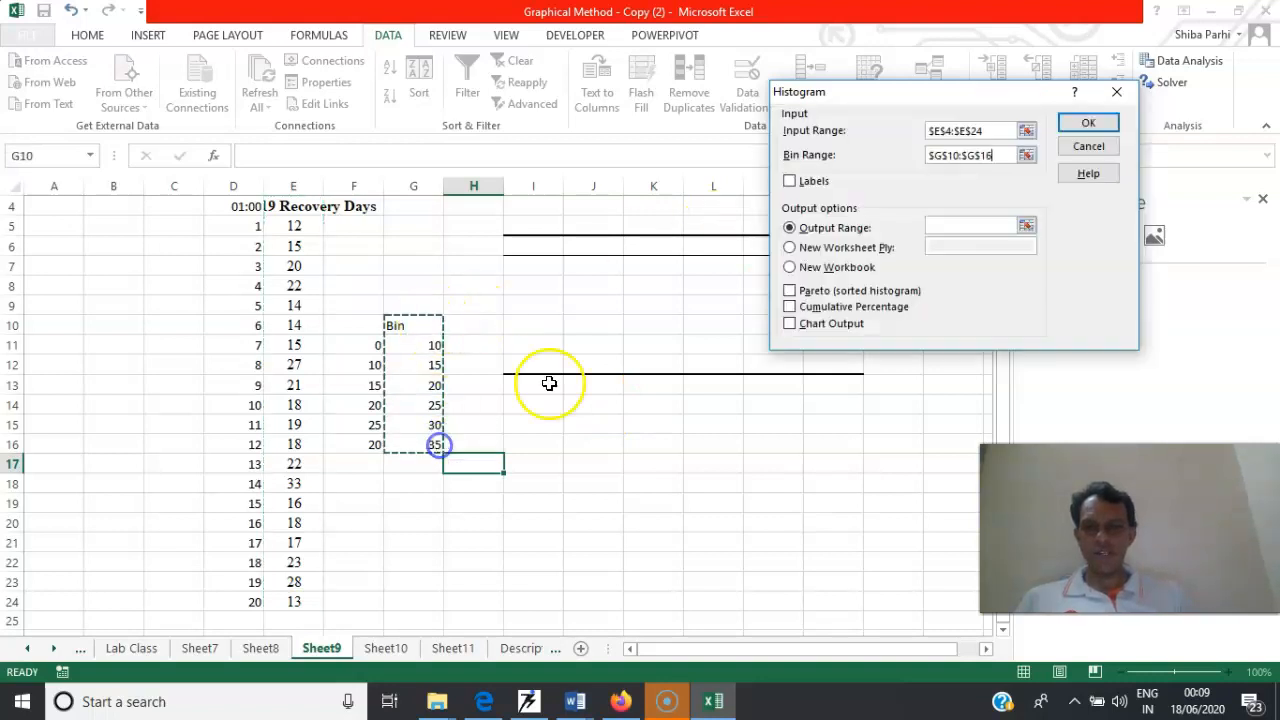
Include labels and generate the histogram's frequency table at output cell I11
click(790, 182)
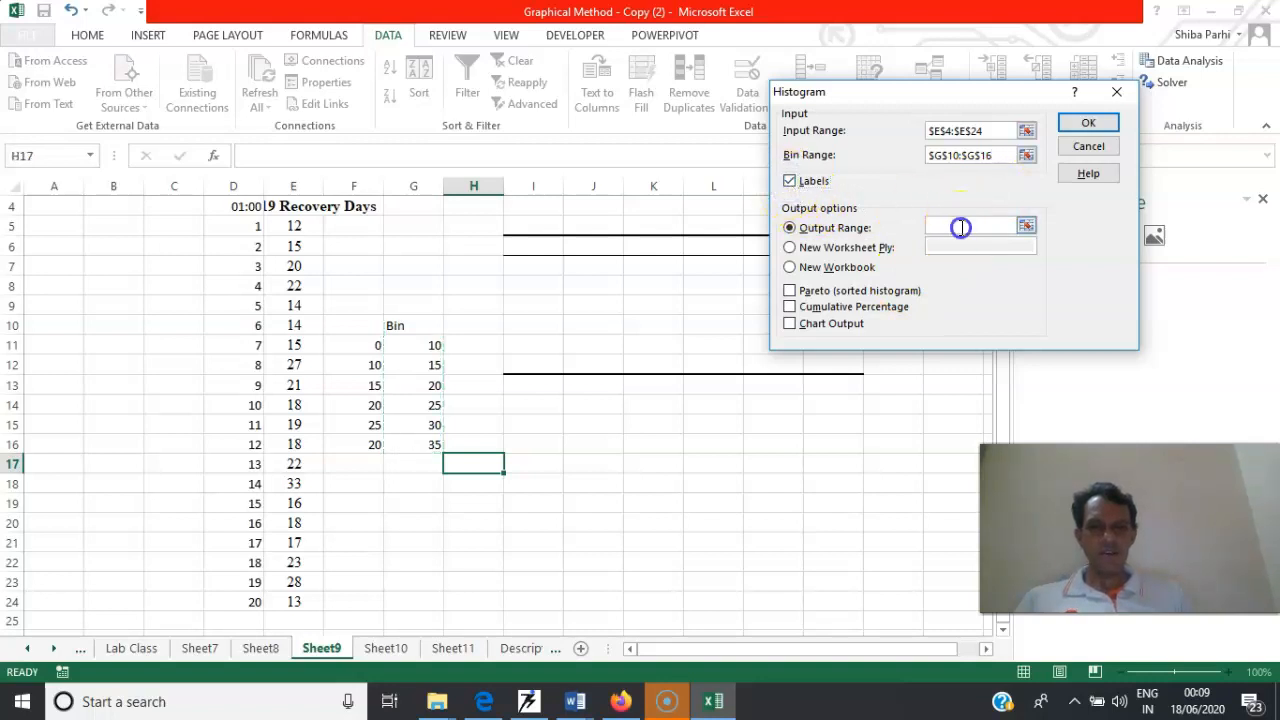
click(539, 344)
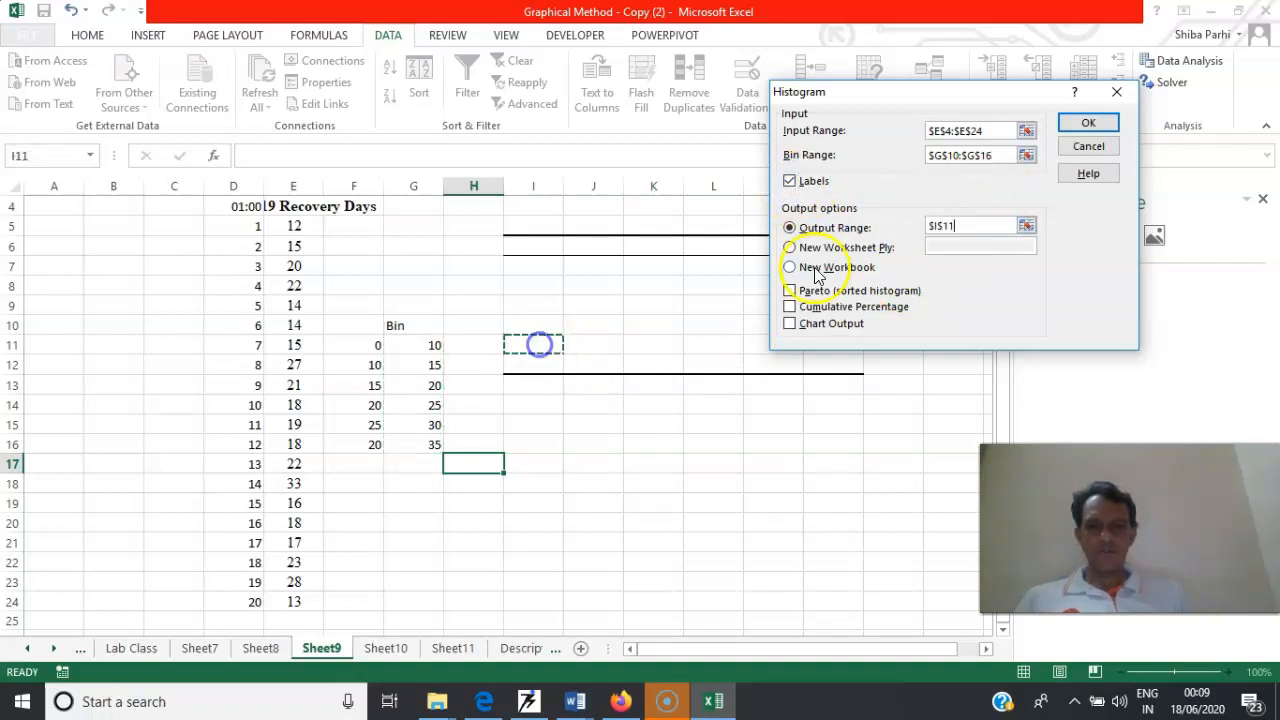
click(1077, 121)
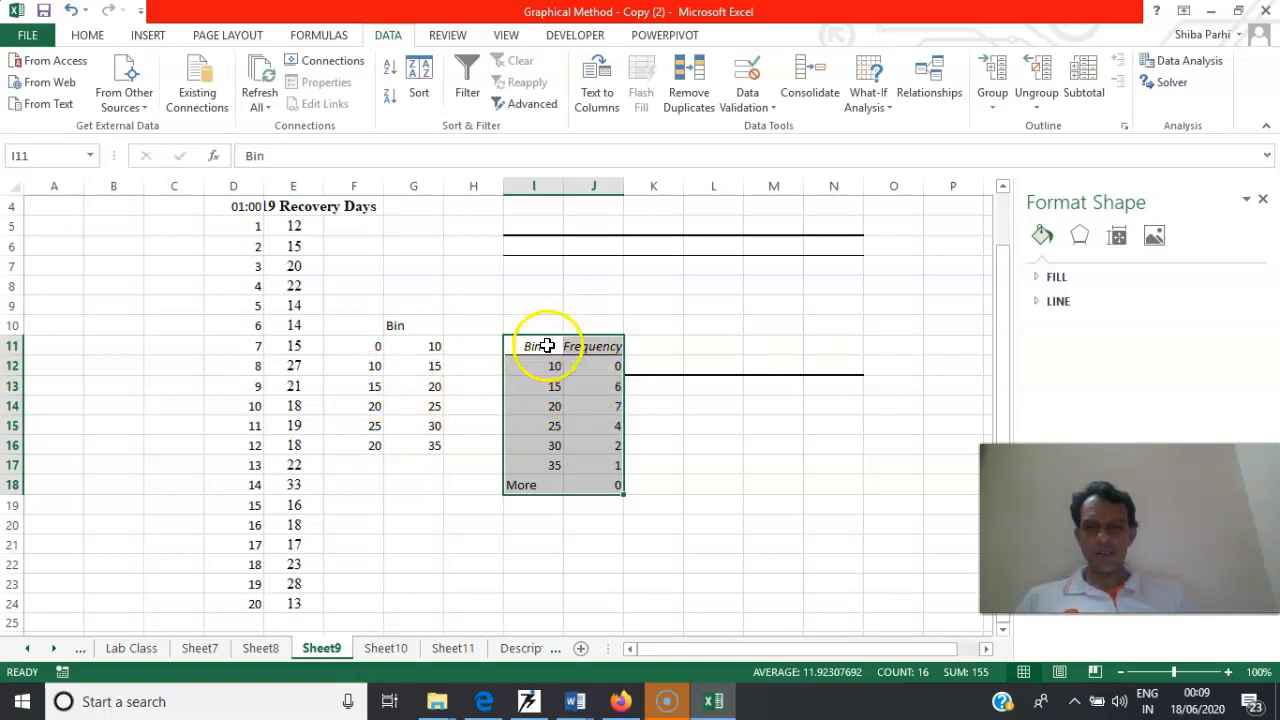
Try to paste the bin and frequency table from I11:J18 at cell I10
drag(543, 340, 606, 489)
key(ctrl+c)
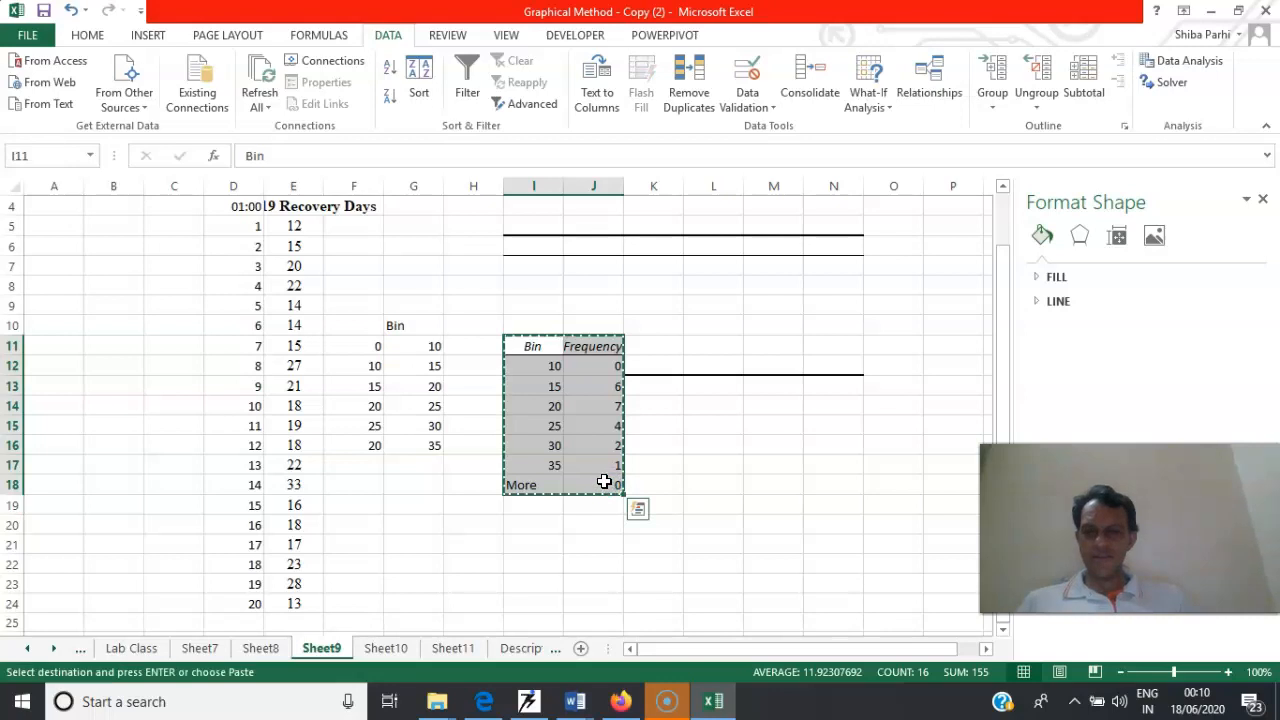
click(543, 325)
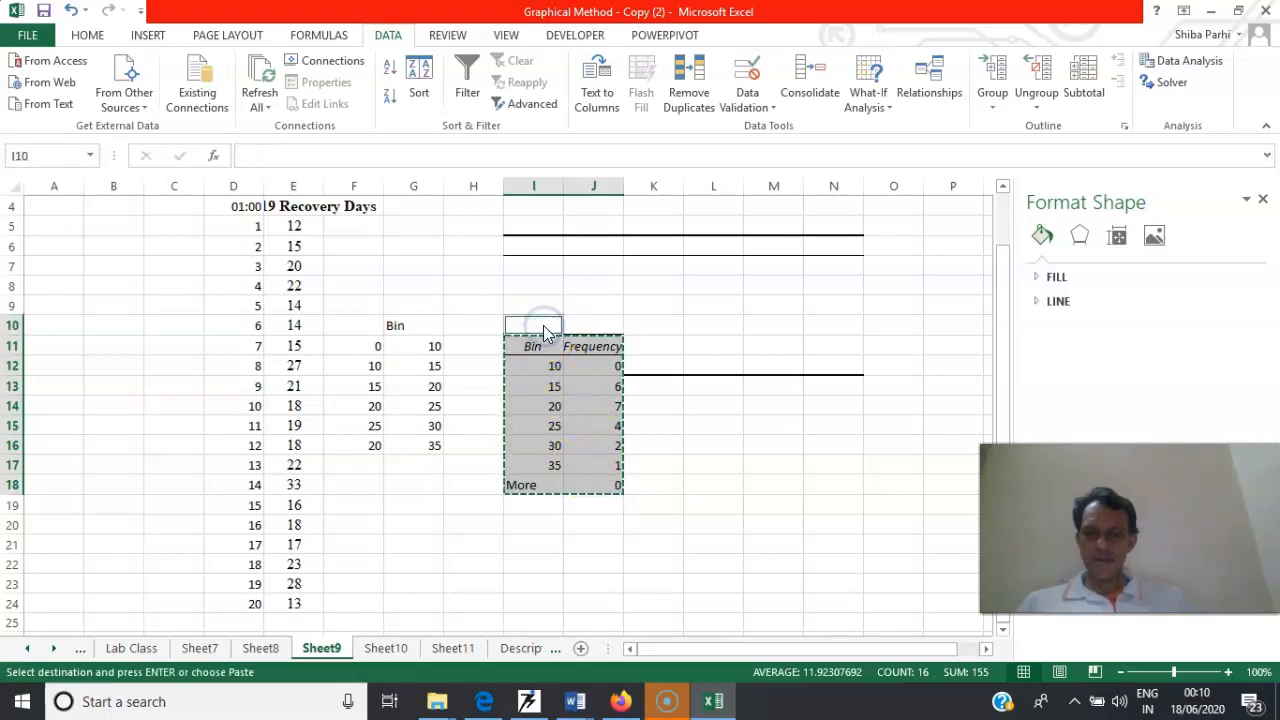
key(ctrl+v)
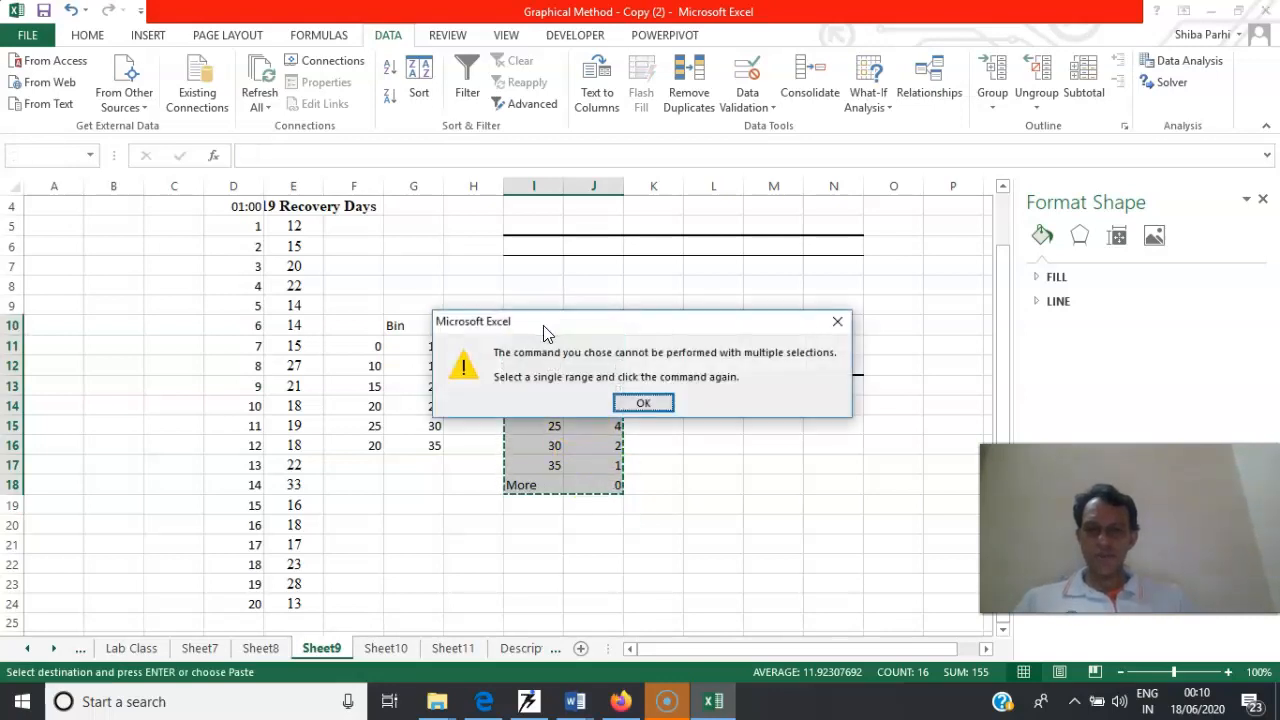
click(643, 403)
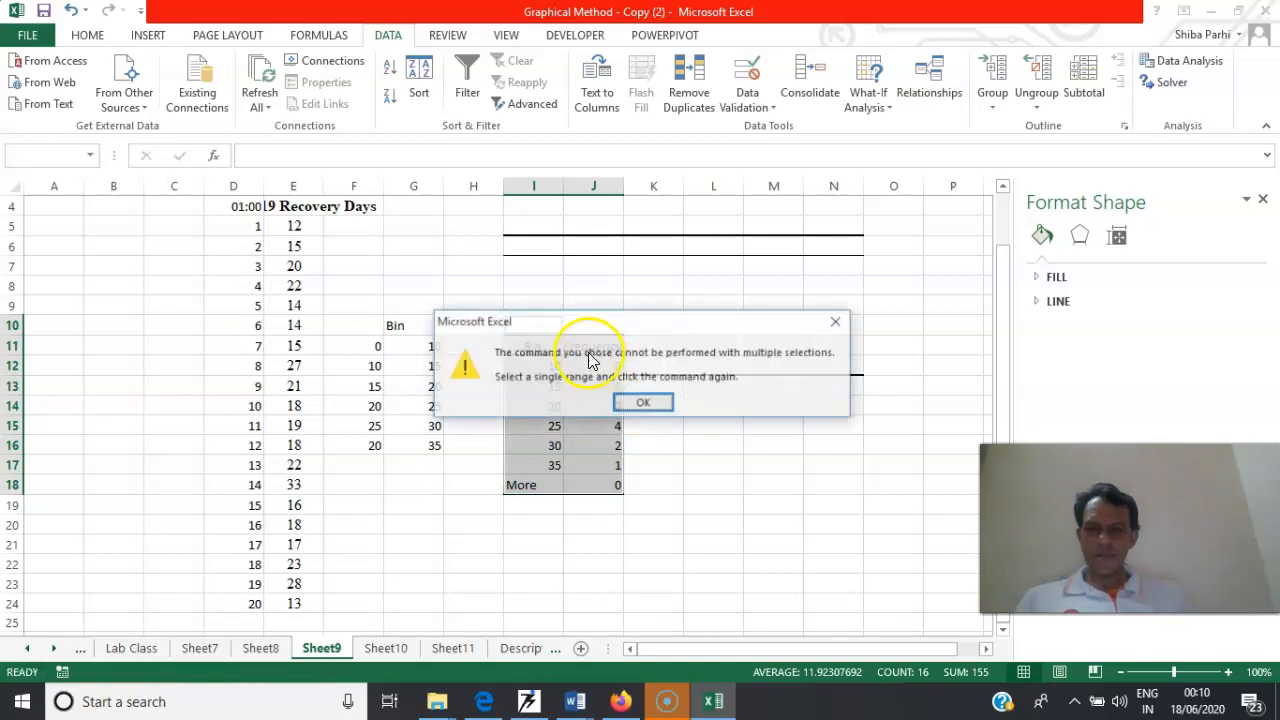
click(641, 400)
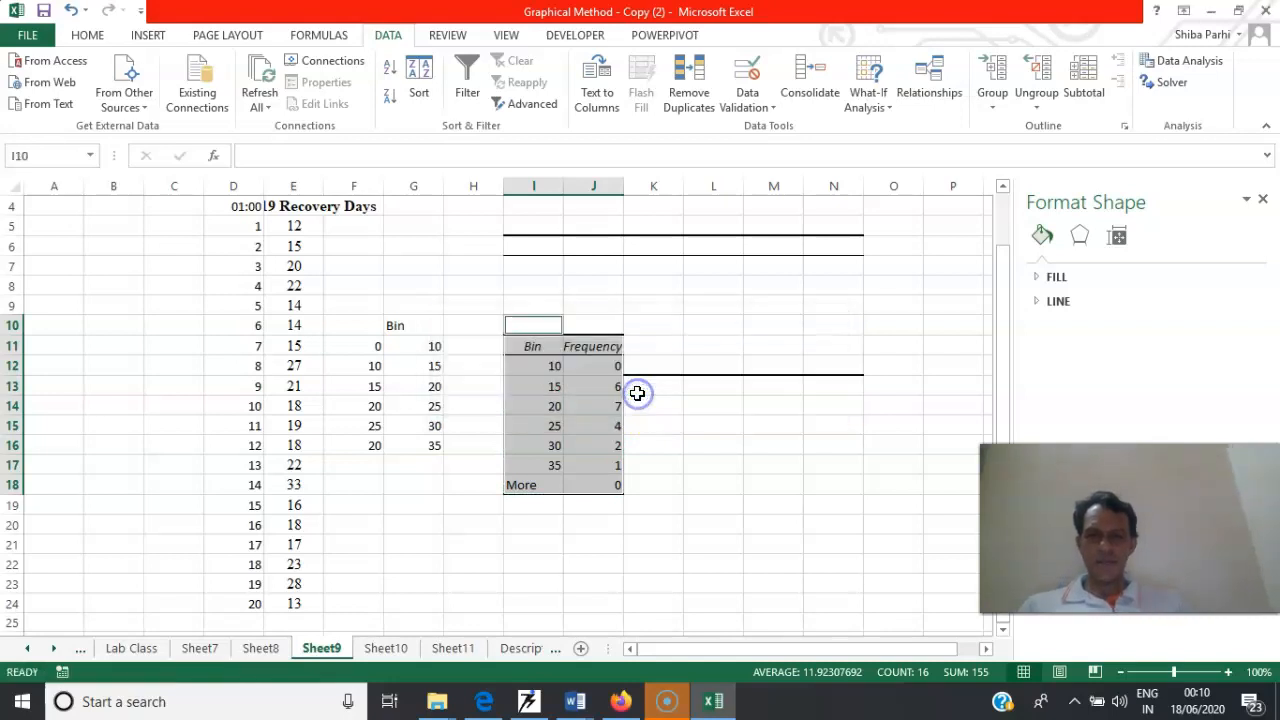
Move the bin and frequency table from I11:J18 up one row to start at cell I10
drag(530, 343, 614, 487)
key(ctrl+c)
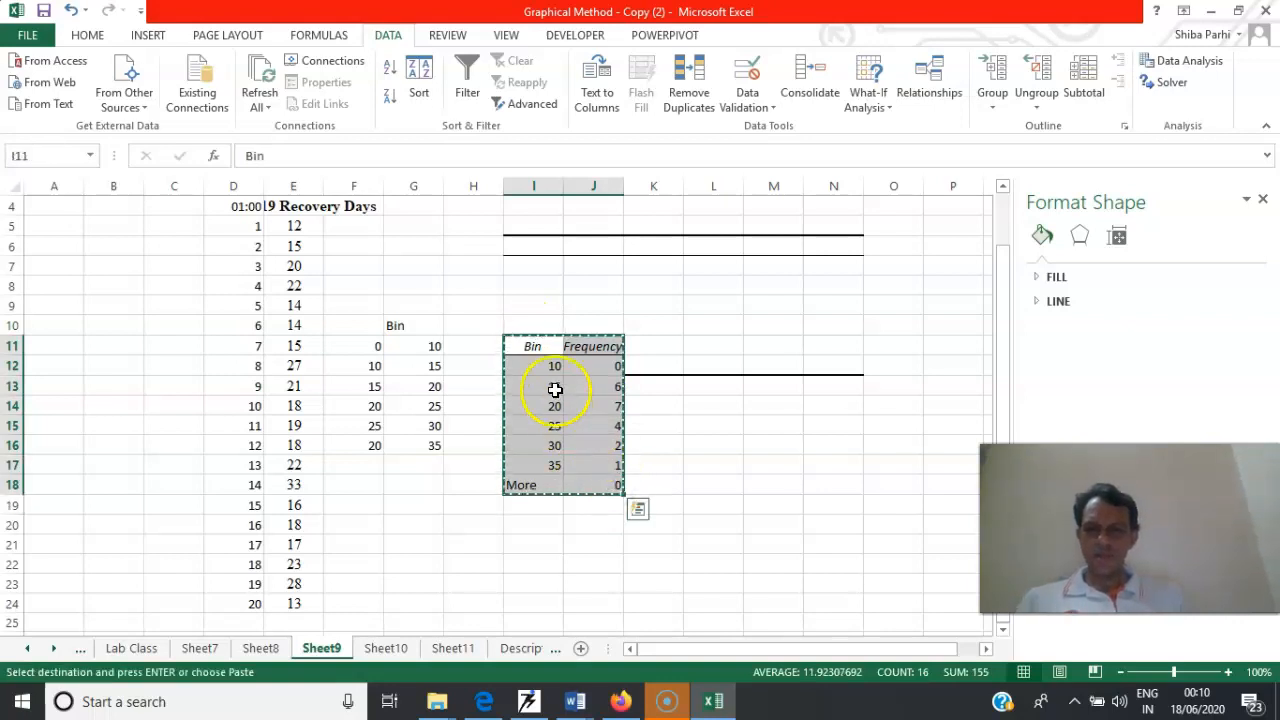
click(531, 325)
key(Return)
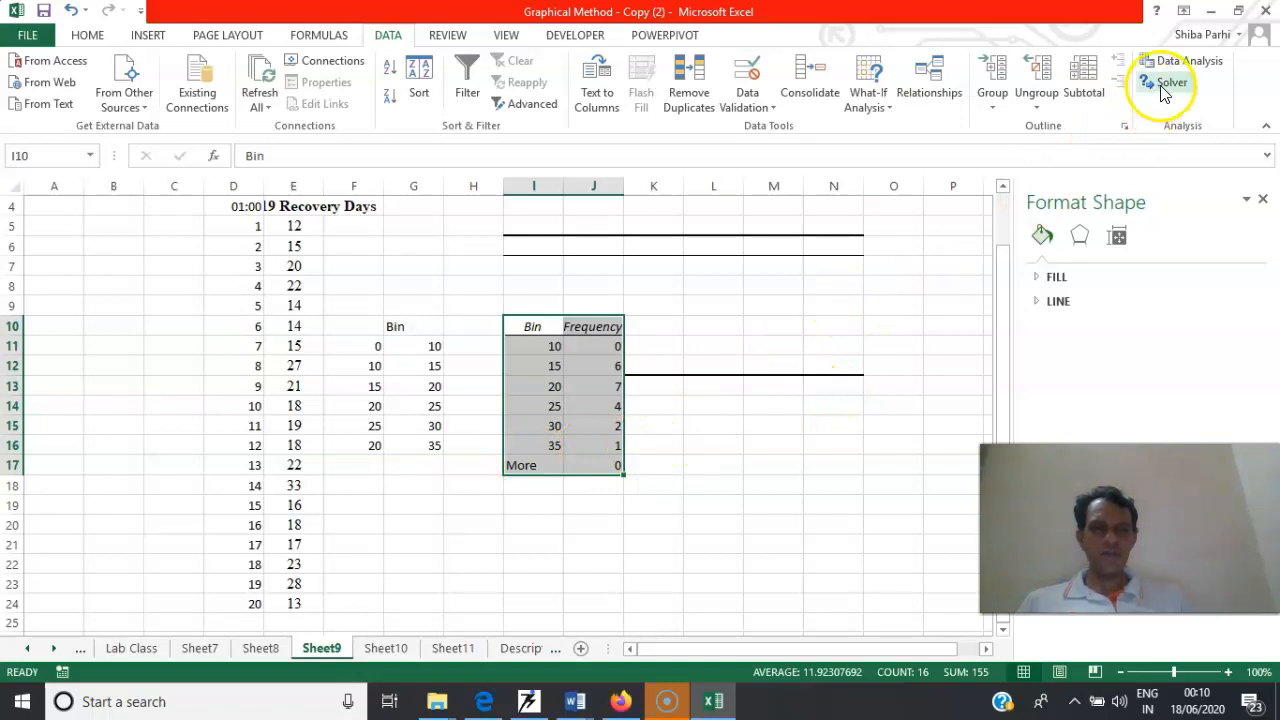
Rerun the Histogram analysis with Chart Output enabled, overwriting the existing data at output cell I11
click(1180, 61)
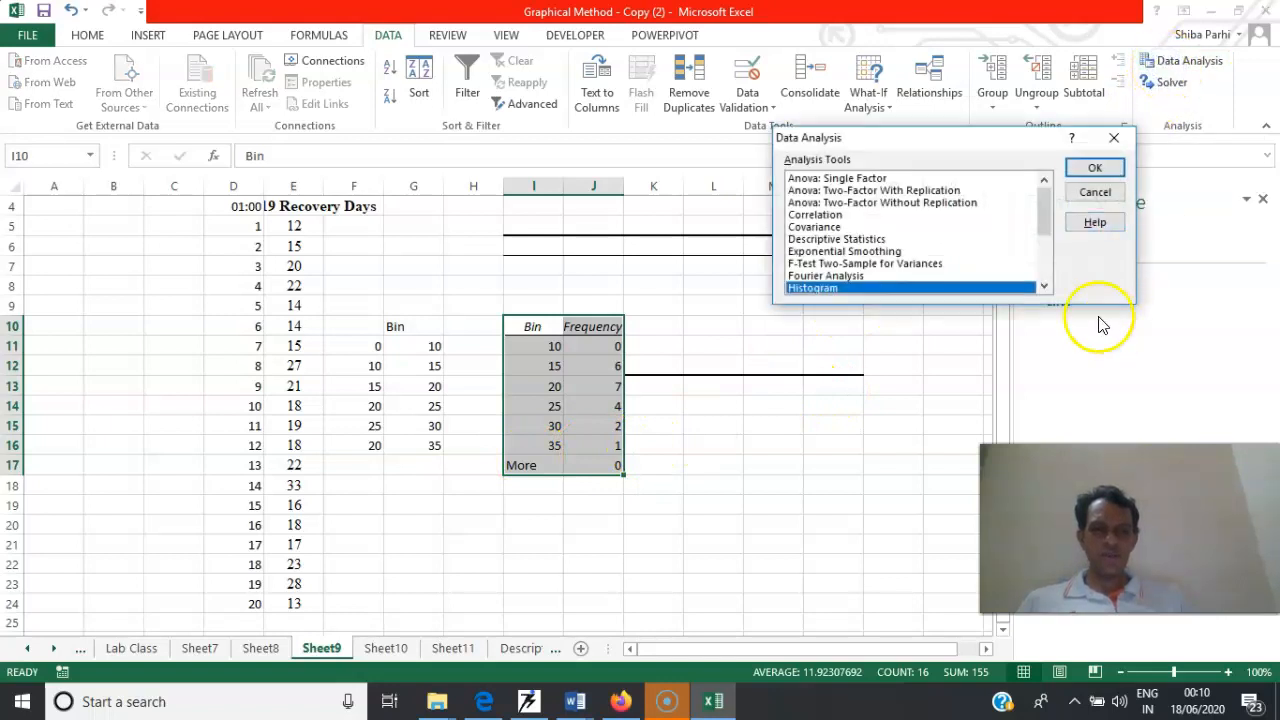
click(1082, 166)
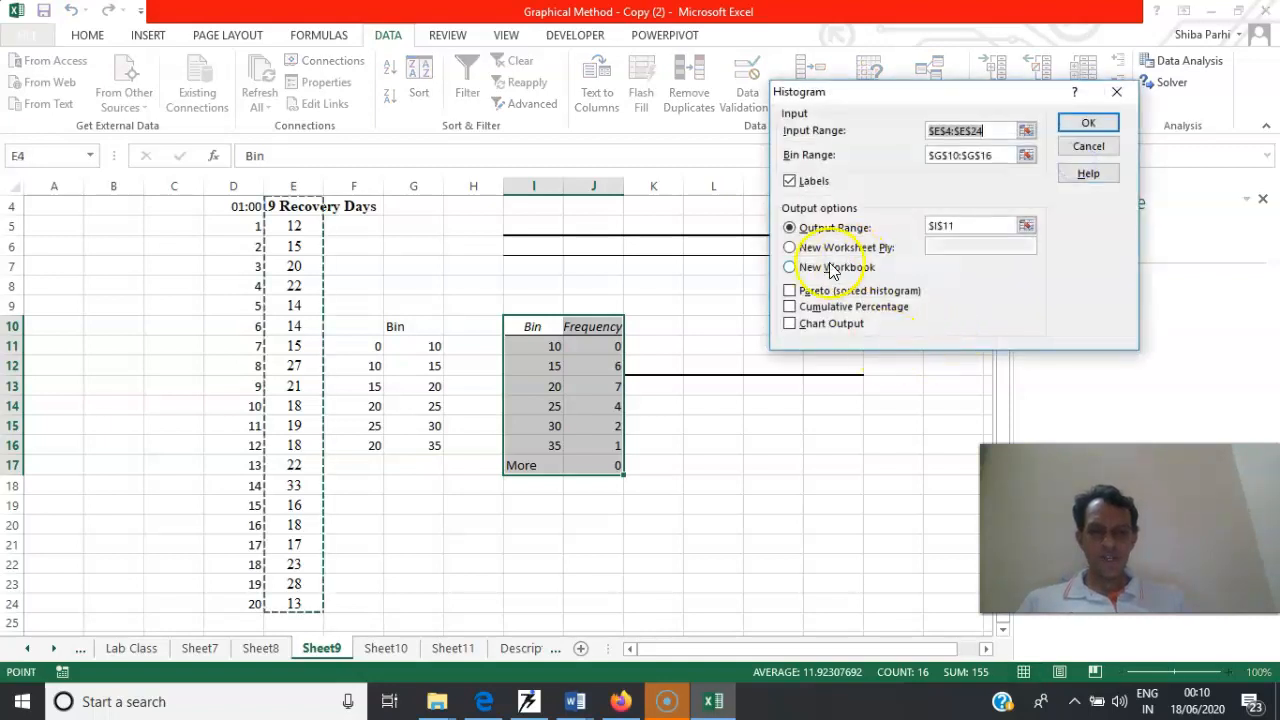
click(790, 324)
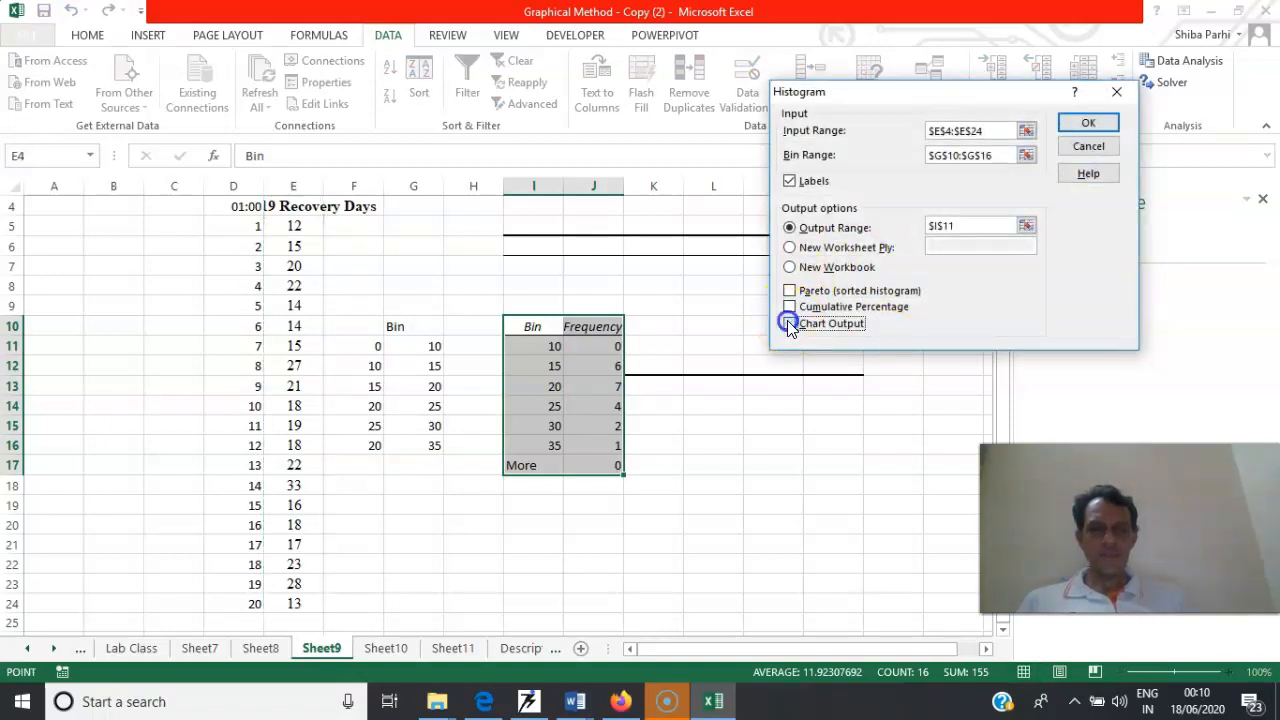
click(1092, 127)
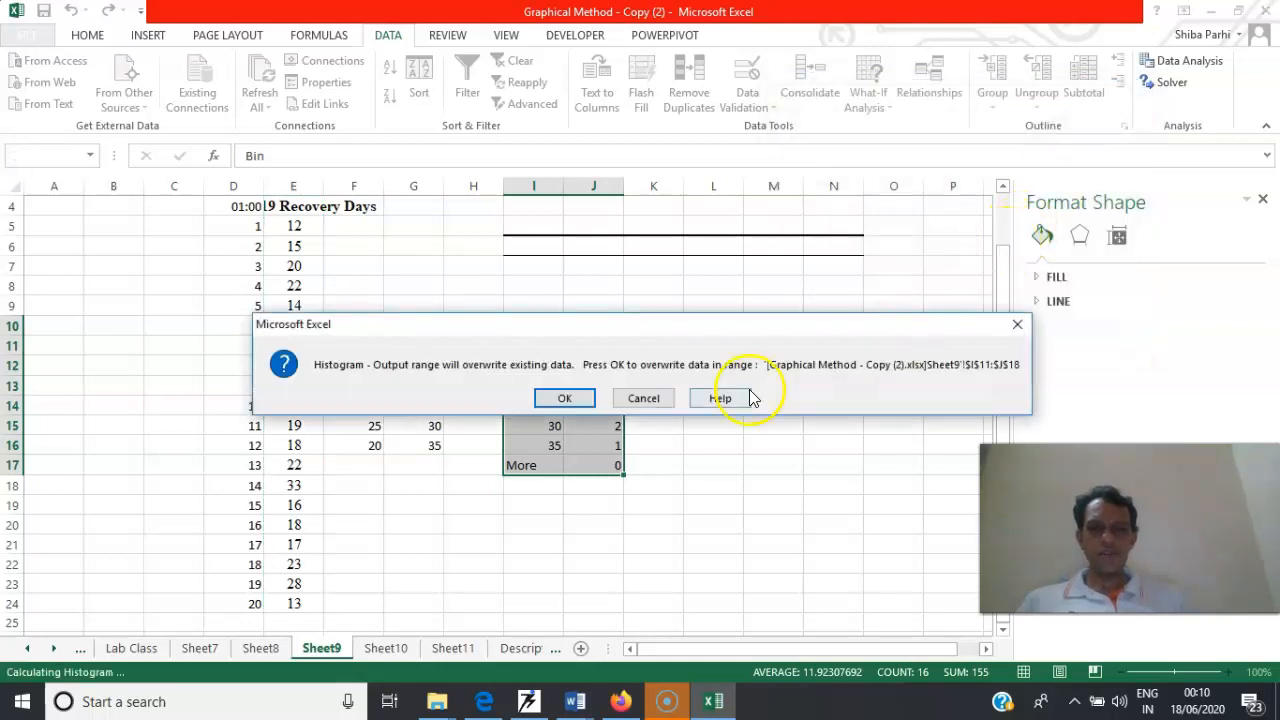
click(567, 394)
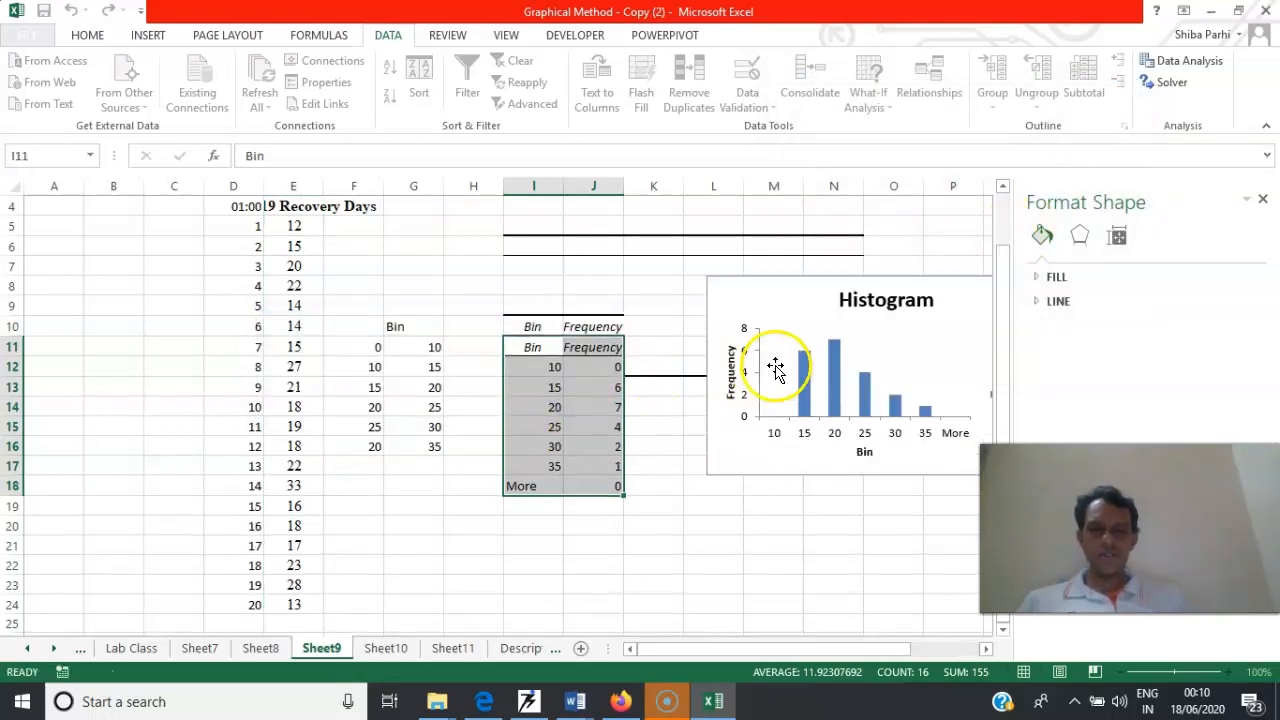
Rerun the Histogram analysis with Cumulative Percentage added, overwriting the output range that starts at I11
click(1174, 66)
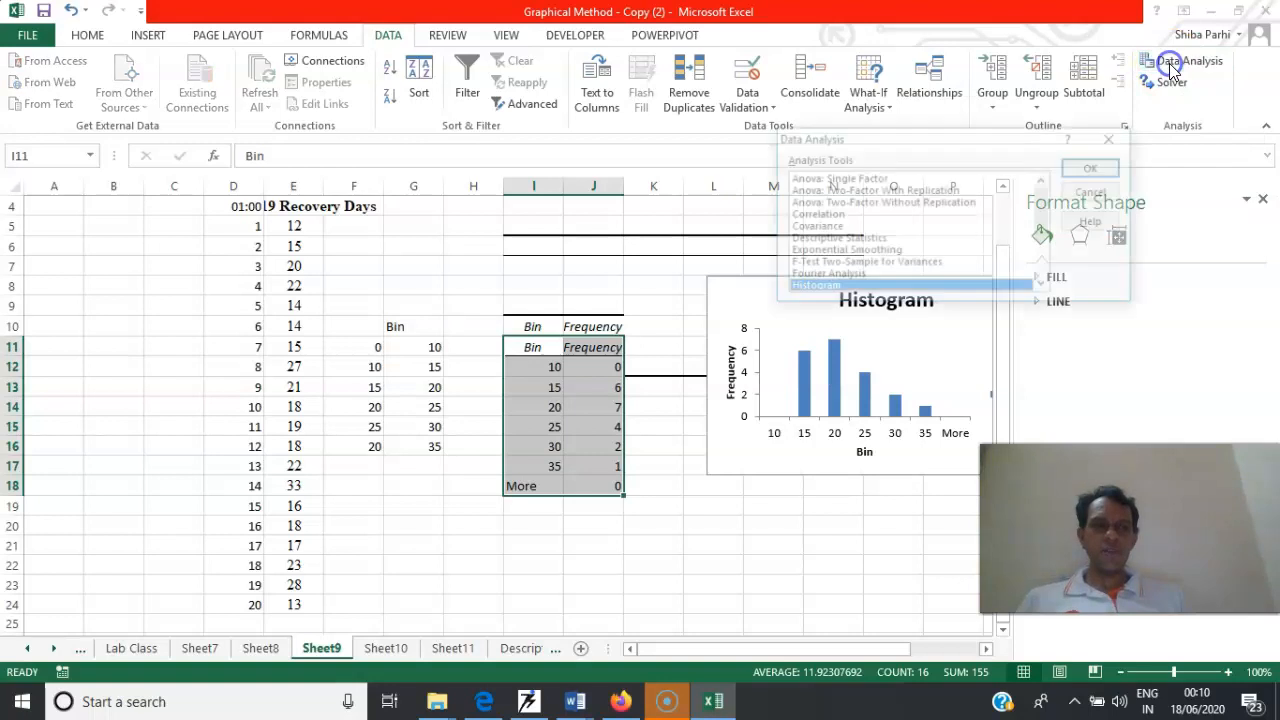
click(1093, 168)
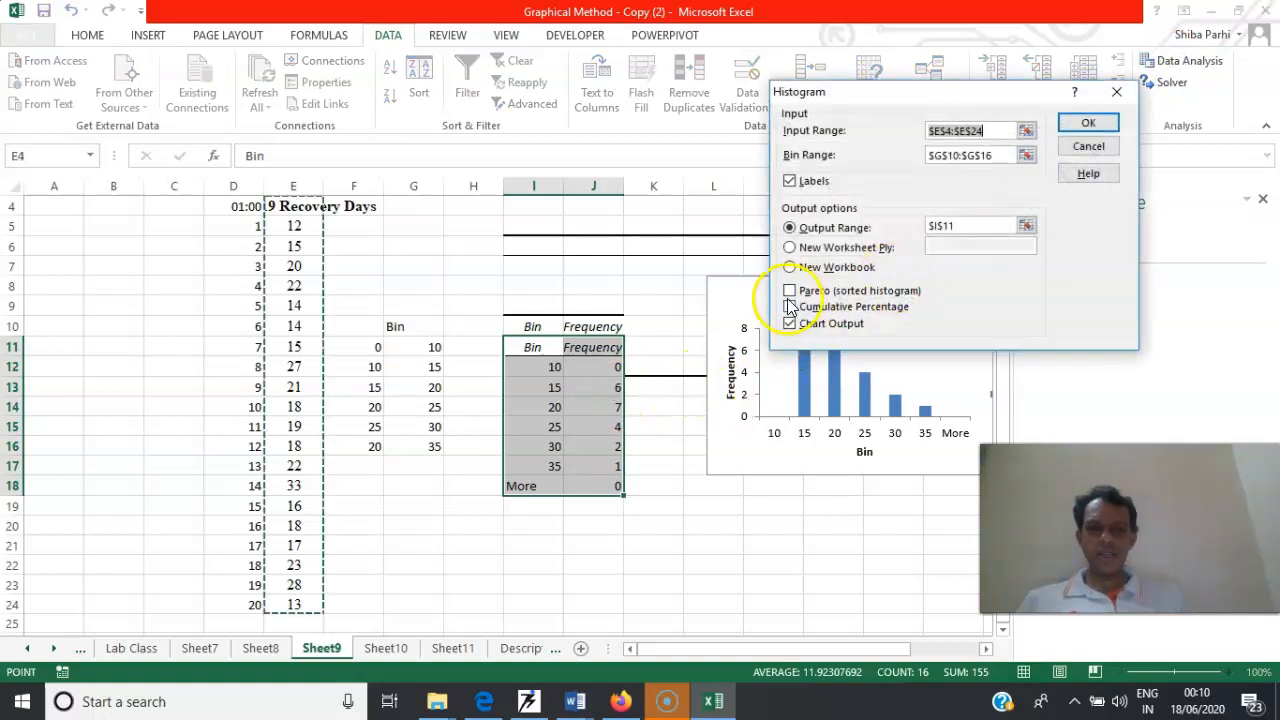
click(790, 308)
click(1078, 125)
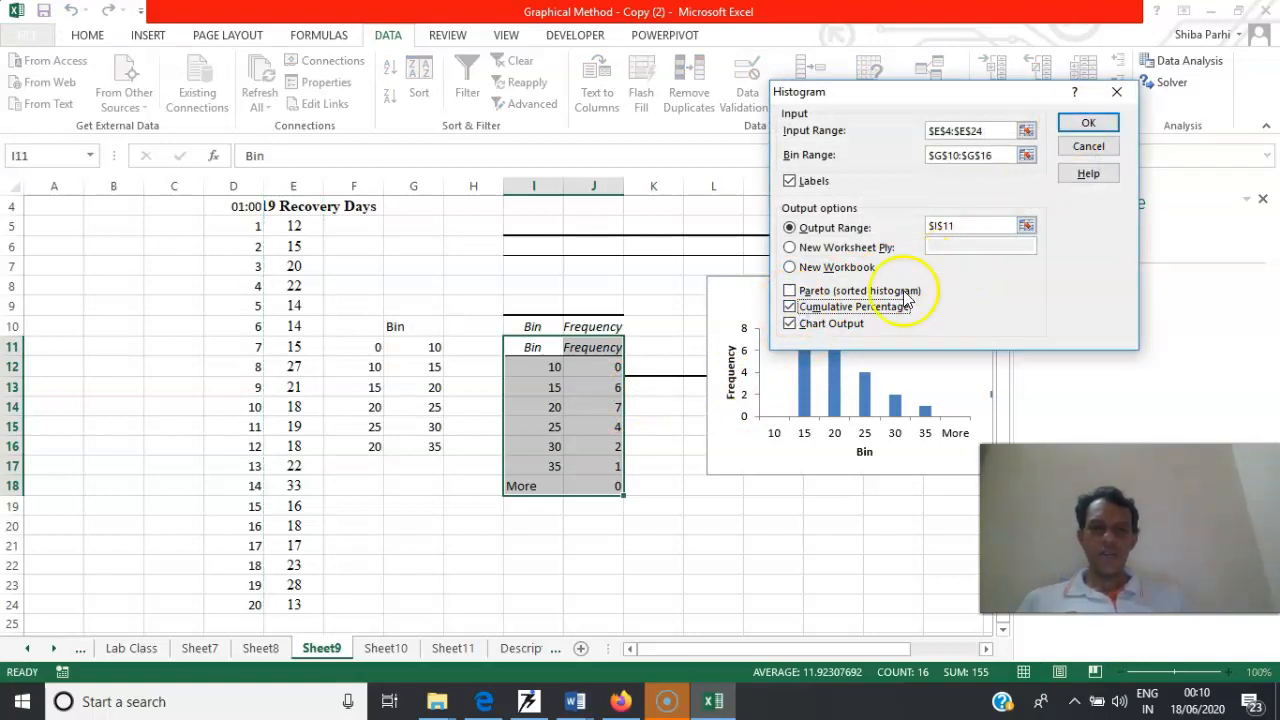
click(1085, 123)
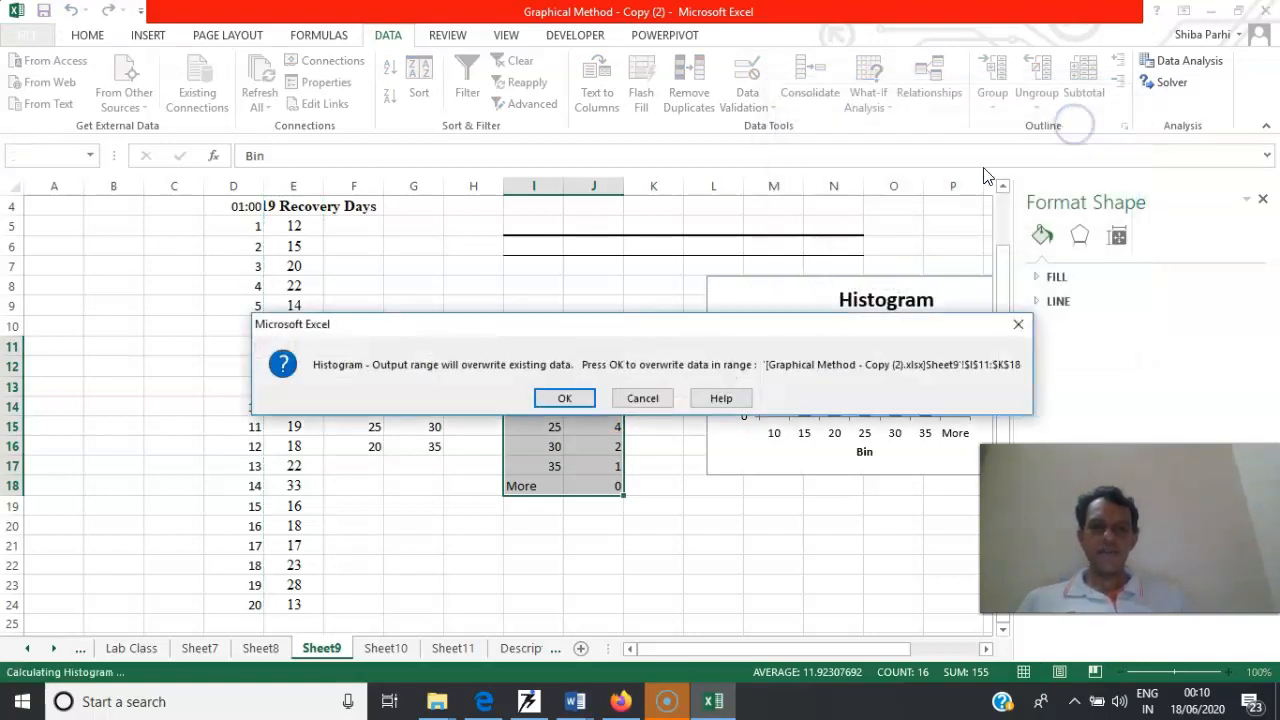
click(566, 399)
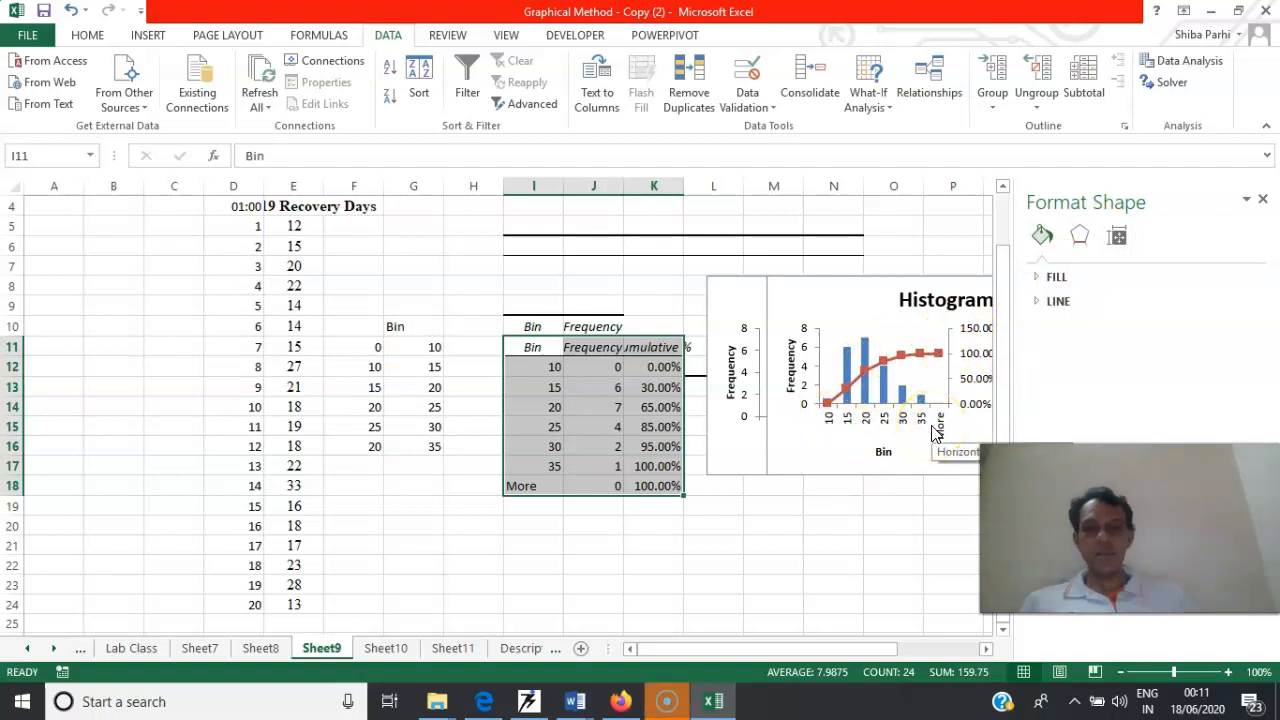
Rerun the Histogram analysis with the Pareto (sorted histogram) option added, overwriting the existing output from I11
click(1170, 64)
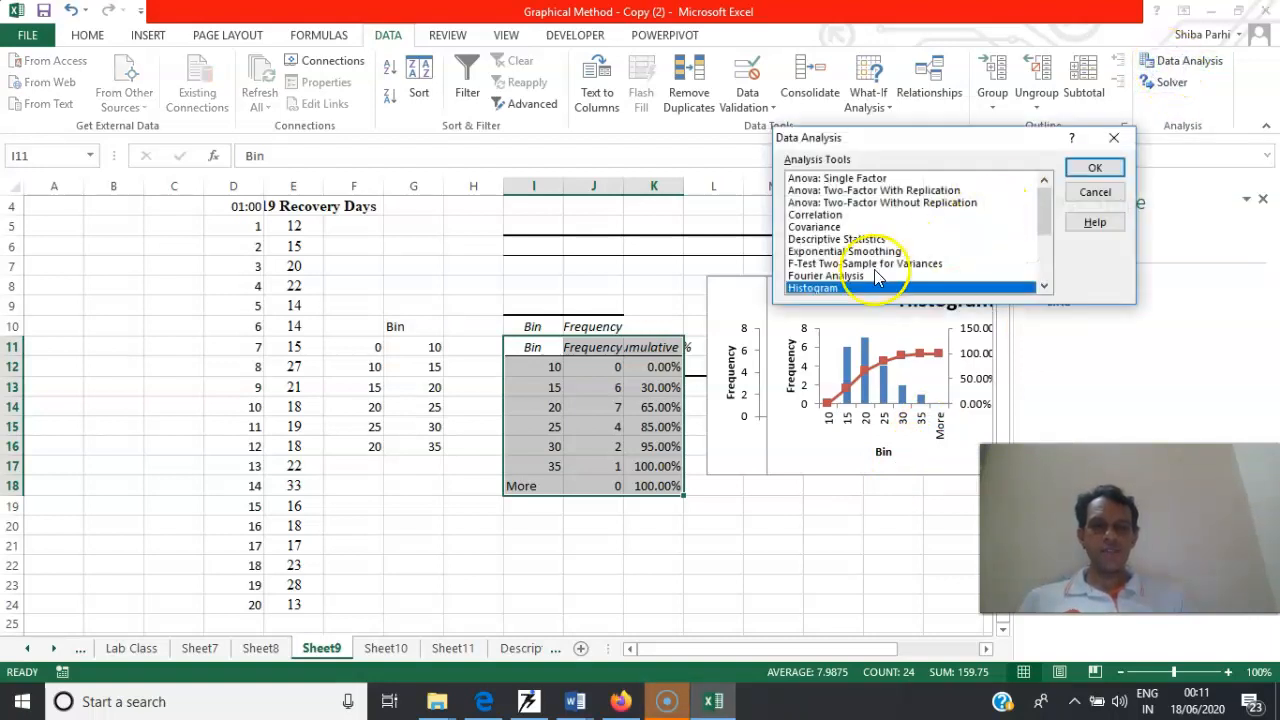
click(1090, 170)
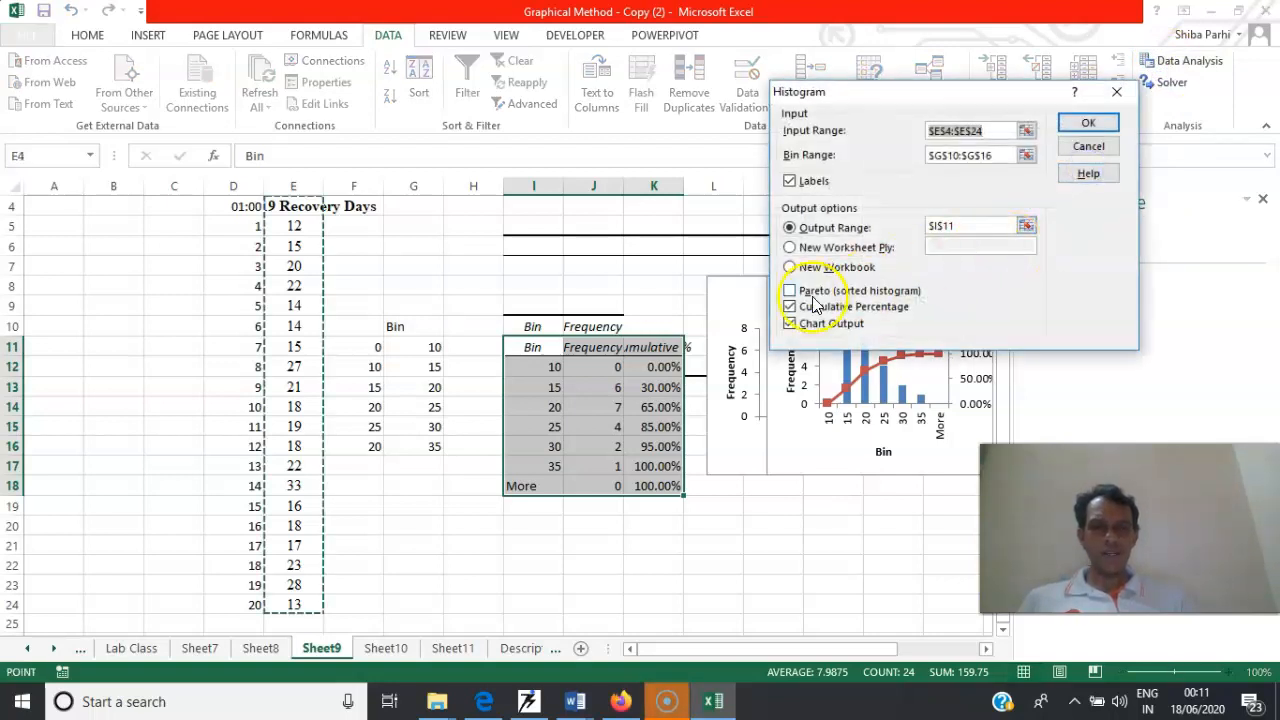
click(790, 291)
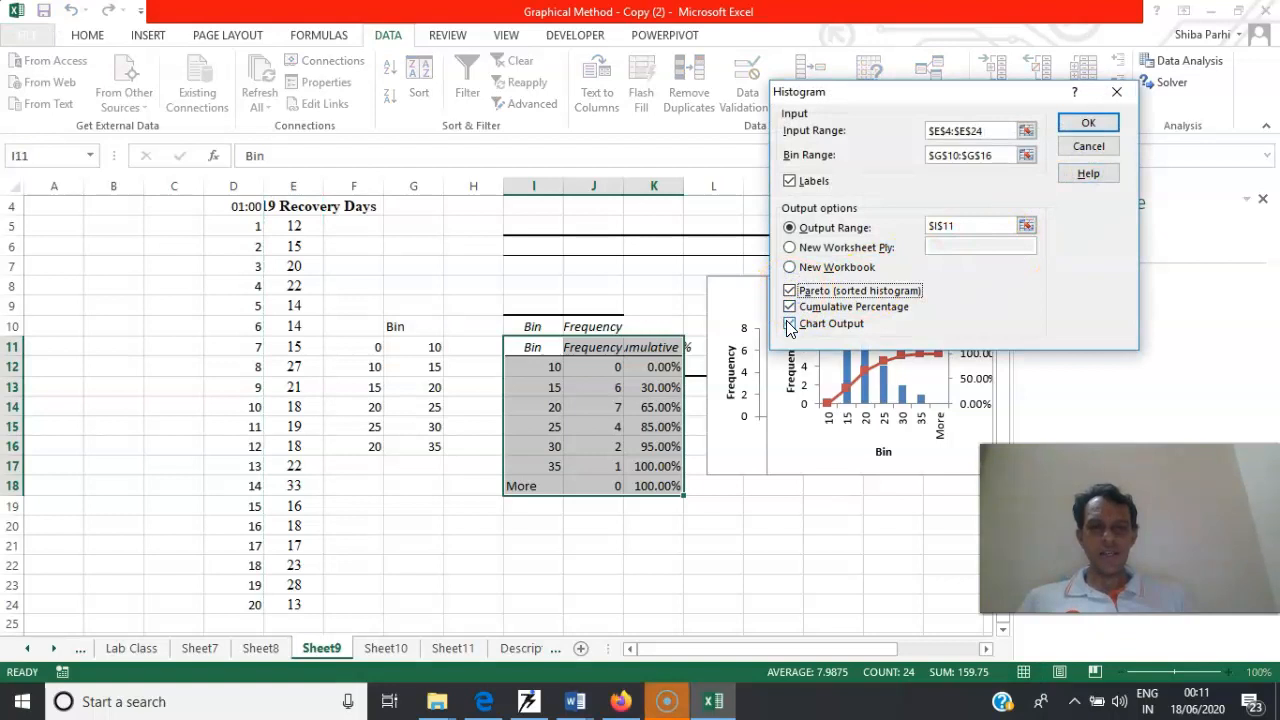
click(1088, 122)
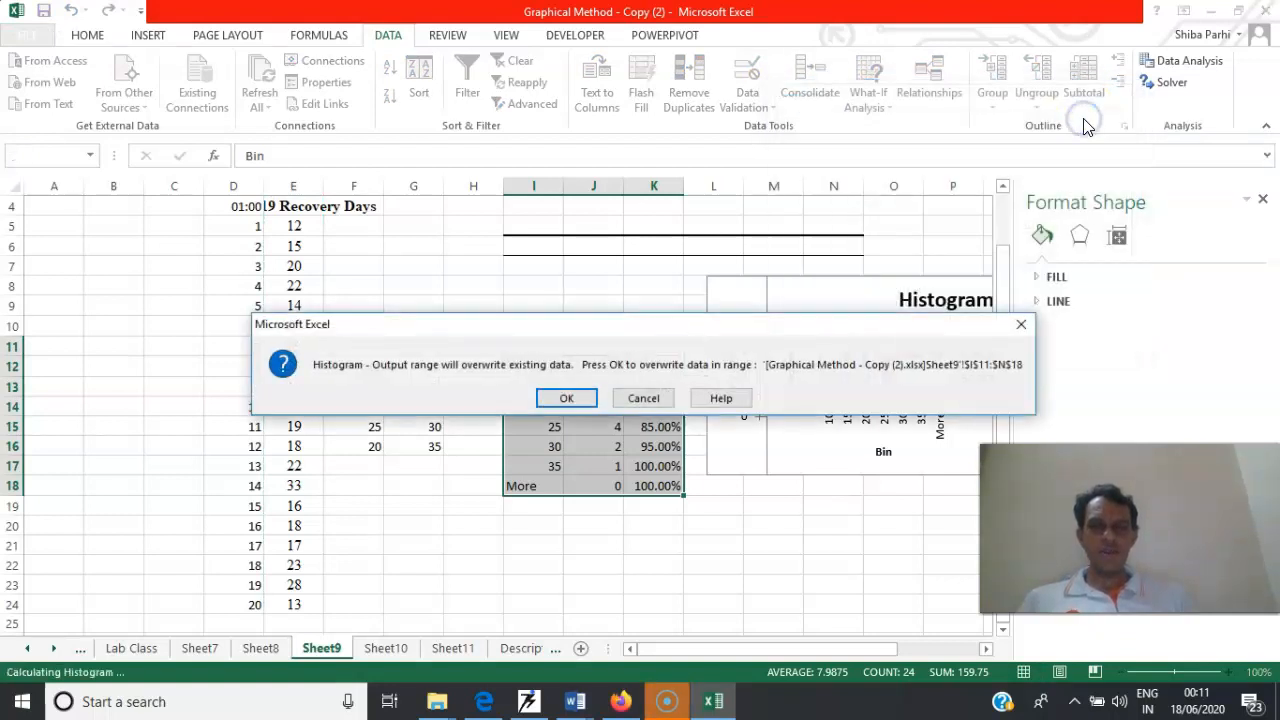
click(567, 398)
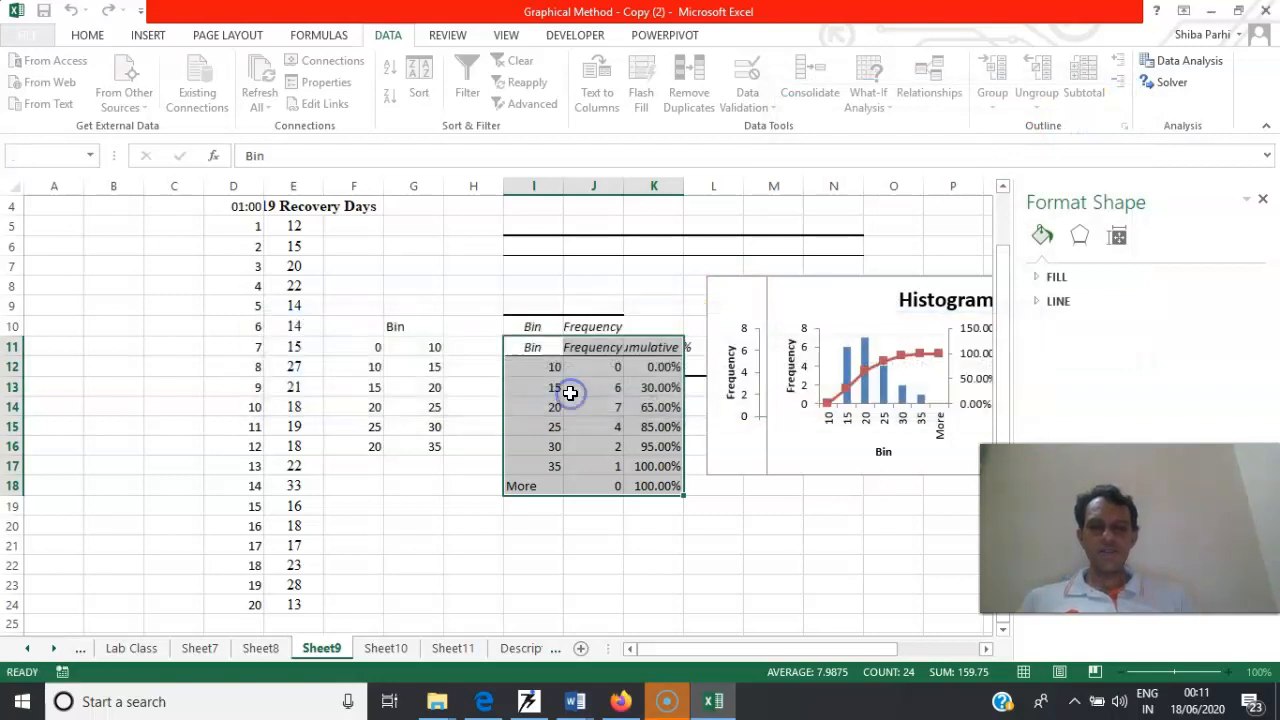
Move the frequency-only histogram chart below the output table, with its corner at about cell K19, and deselect it
drag(723, 277, 639, 494)
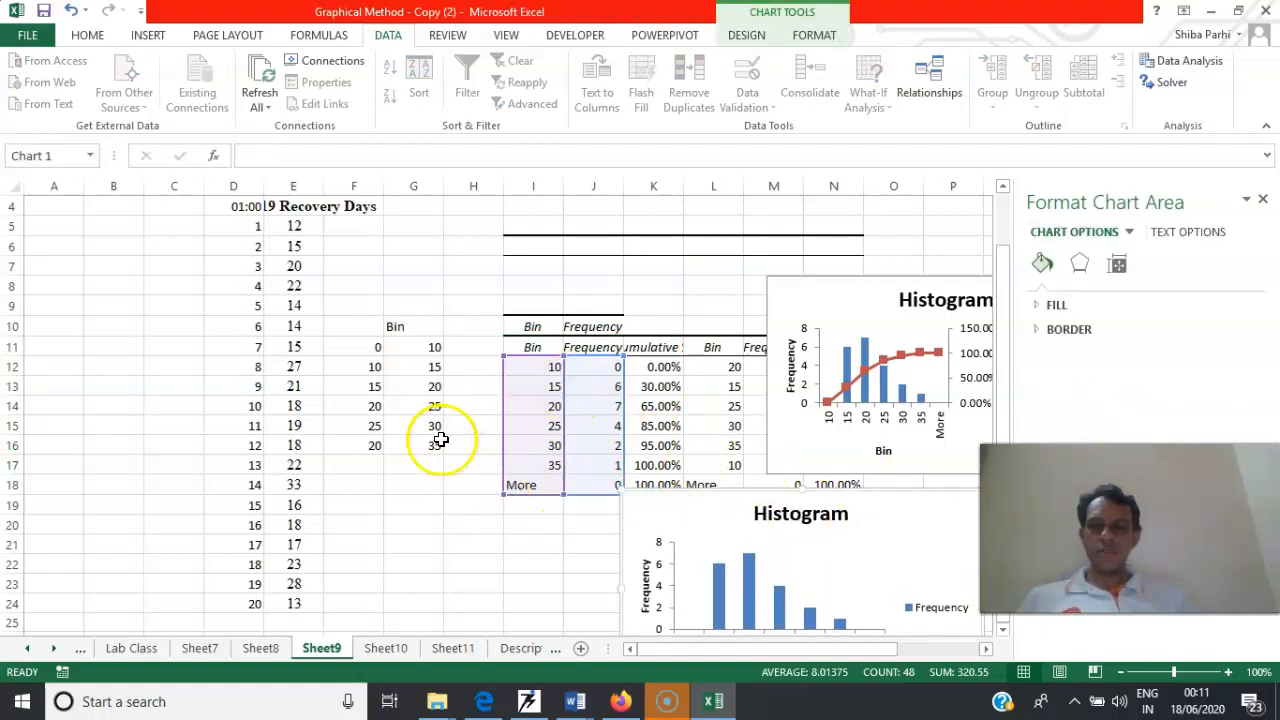
click(120, 232)
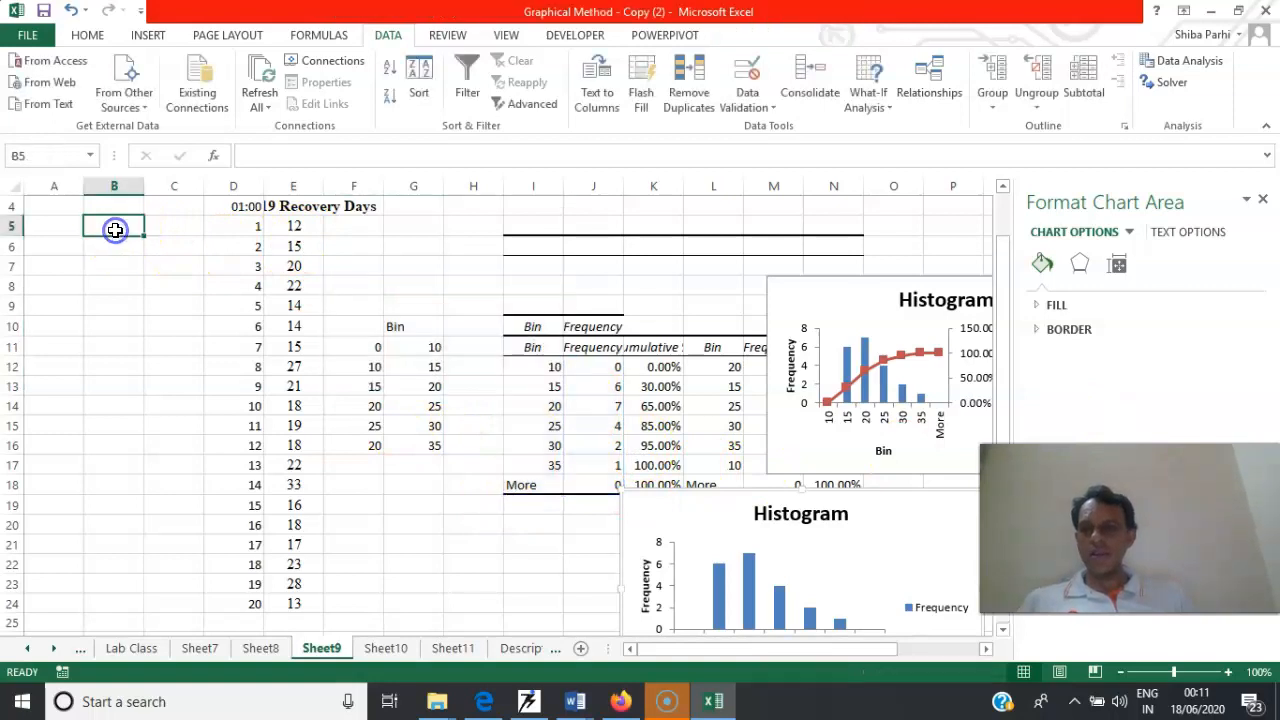
Add the title "Histograms" in cell B5 at font size 24, and switch to Sheet10
text(Histograms)
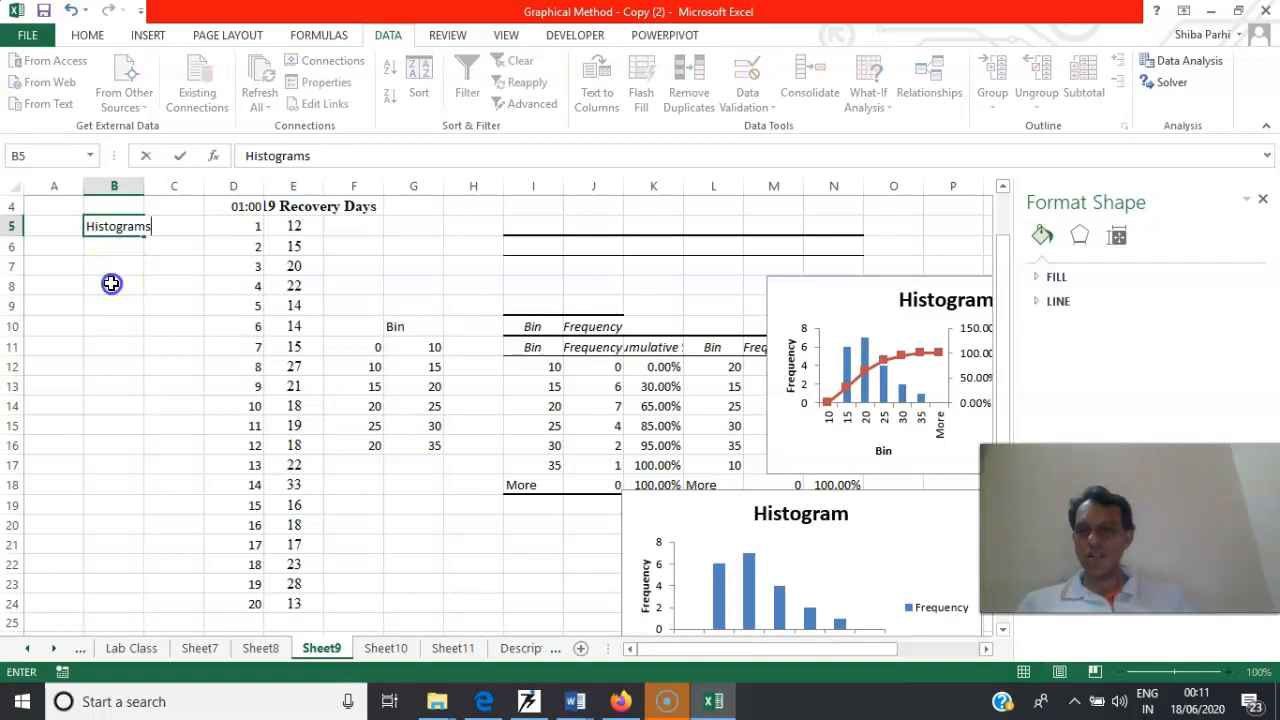
click(111, 283)
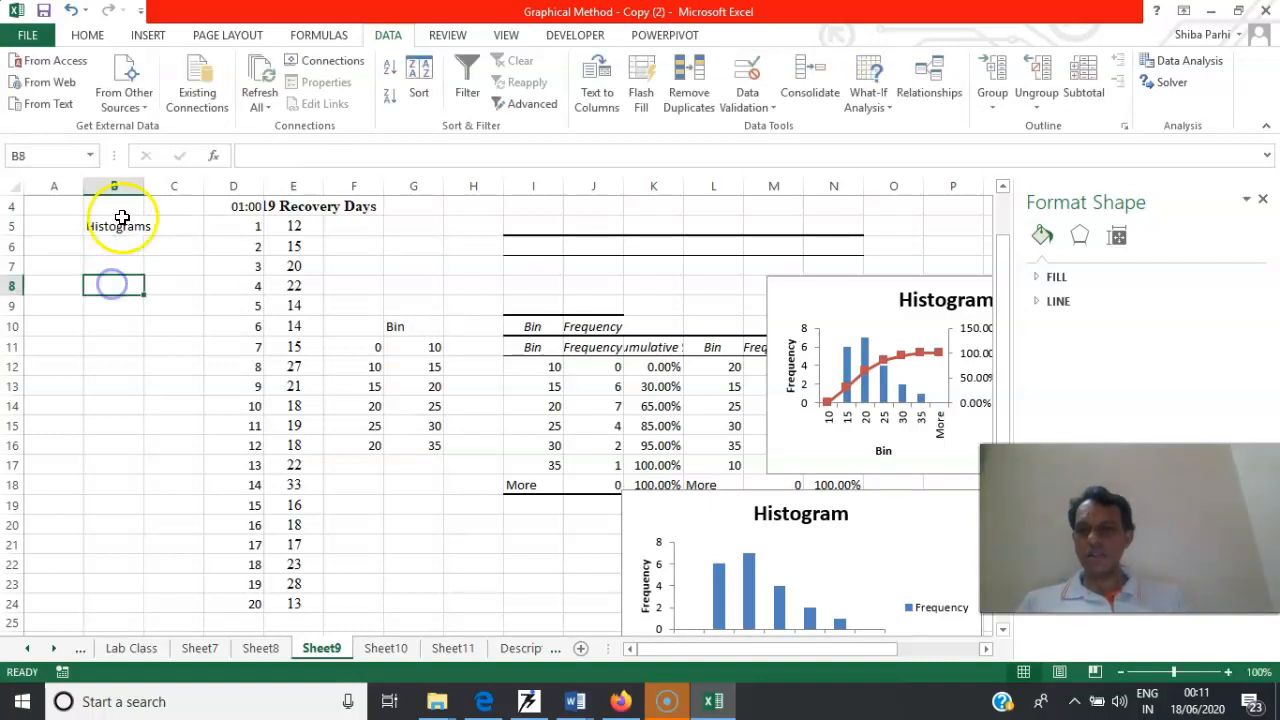
click(118, 228)
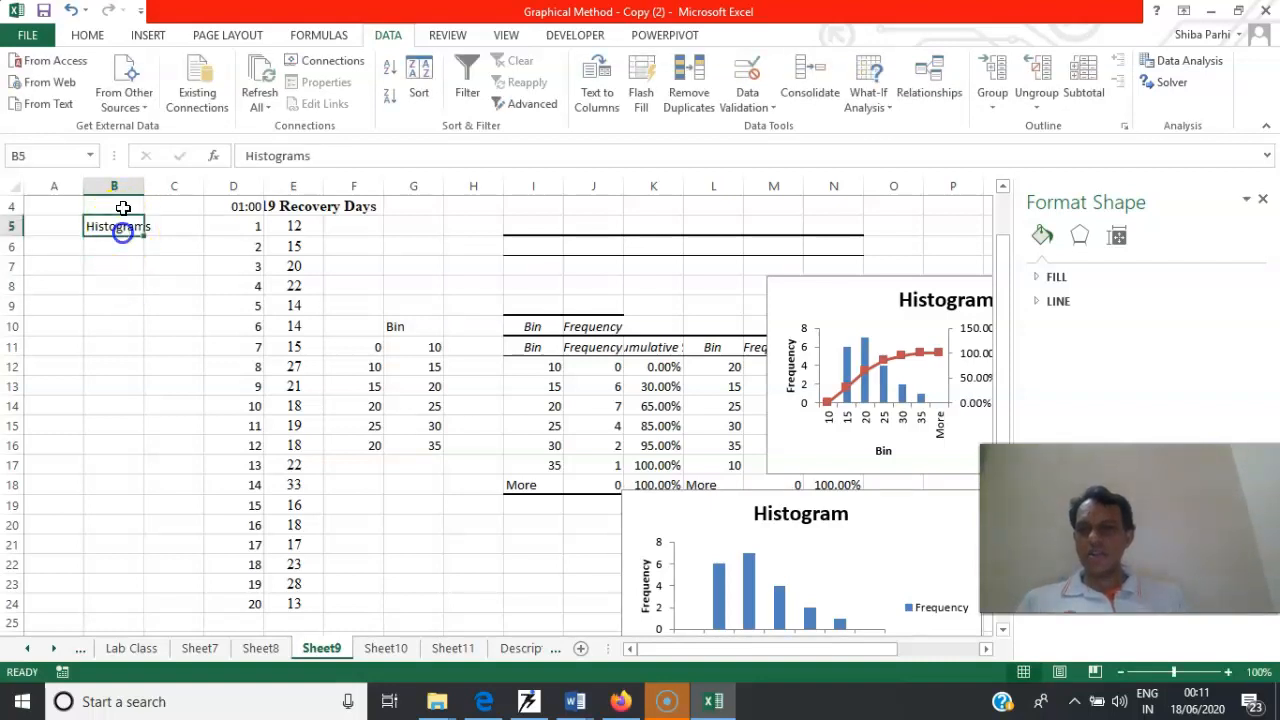
click(87, 38)
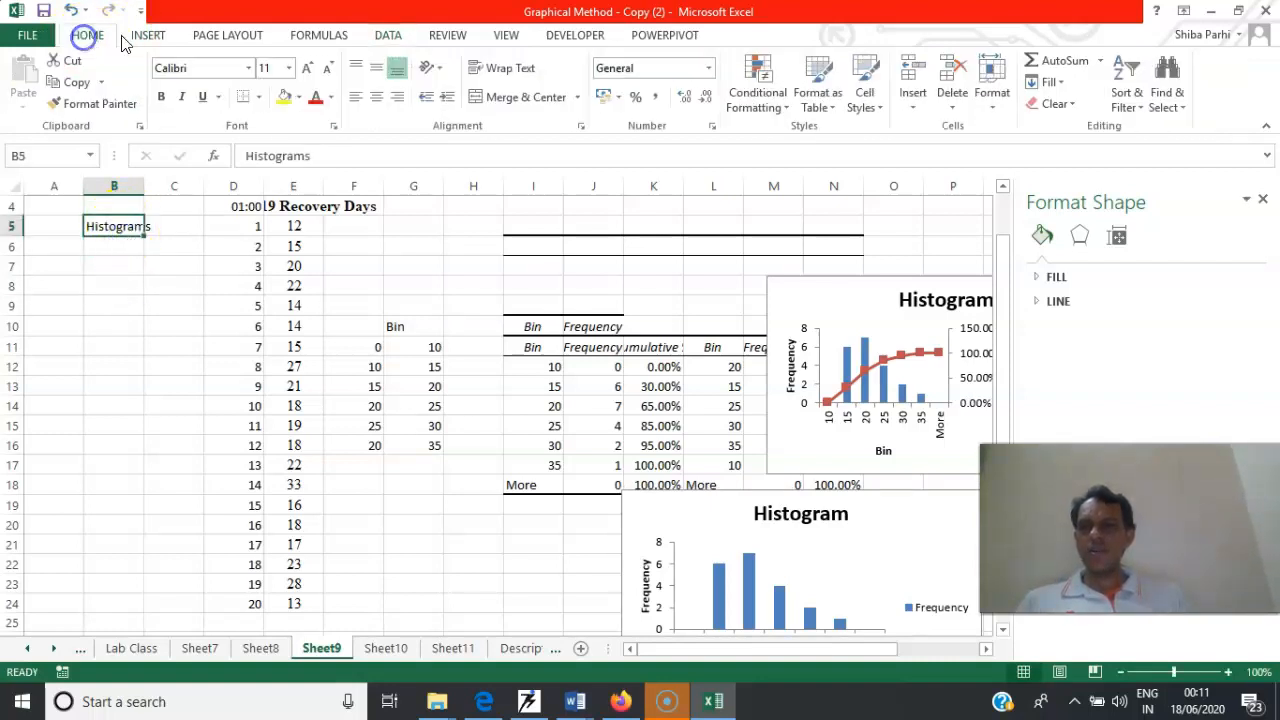
click(288, 68)
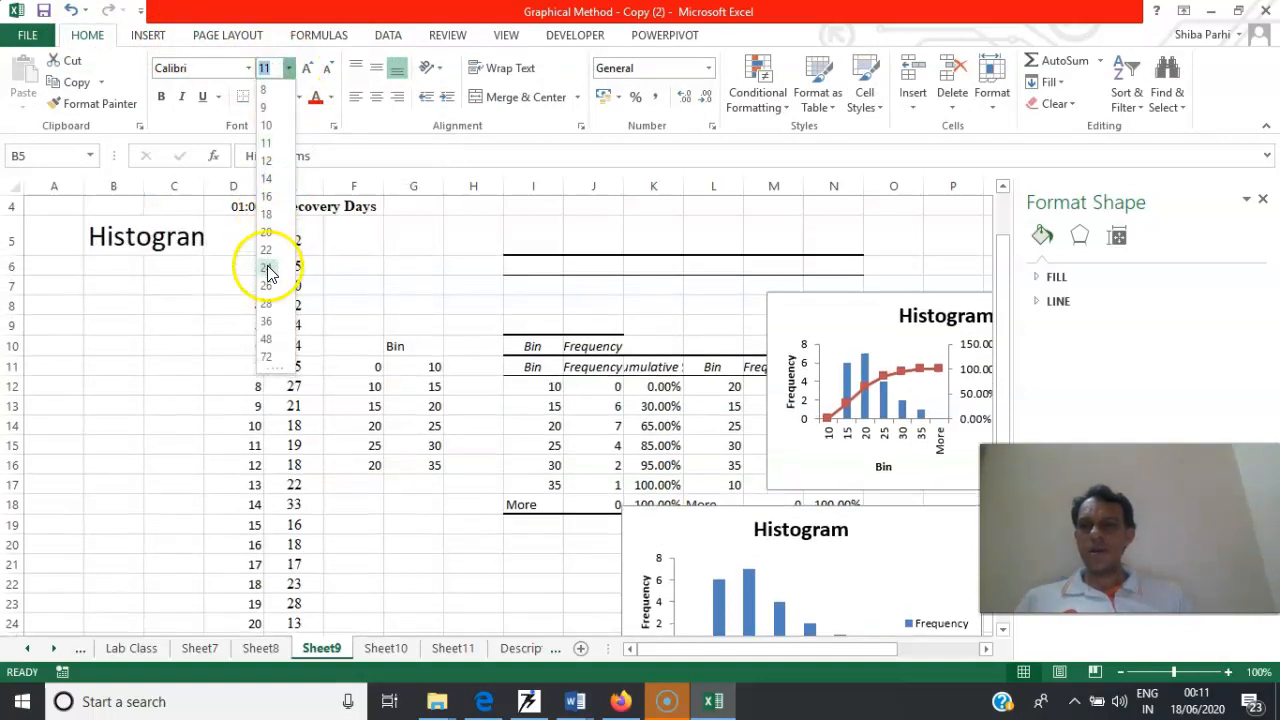
click(268, 270)
click(474, 345)
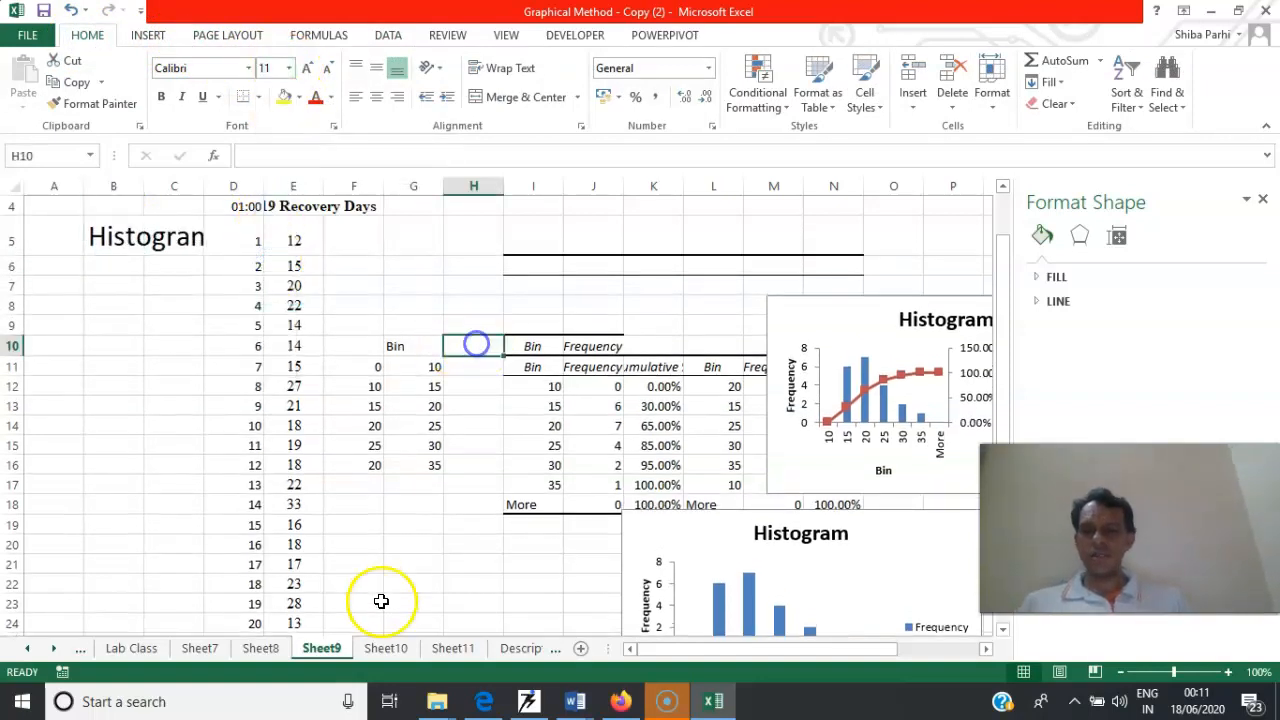
click(387, 647)
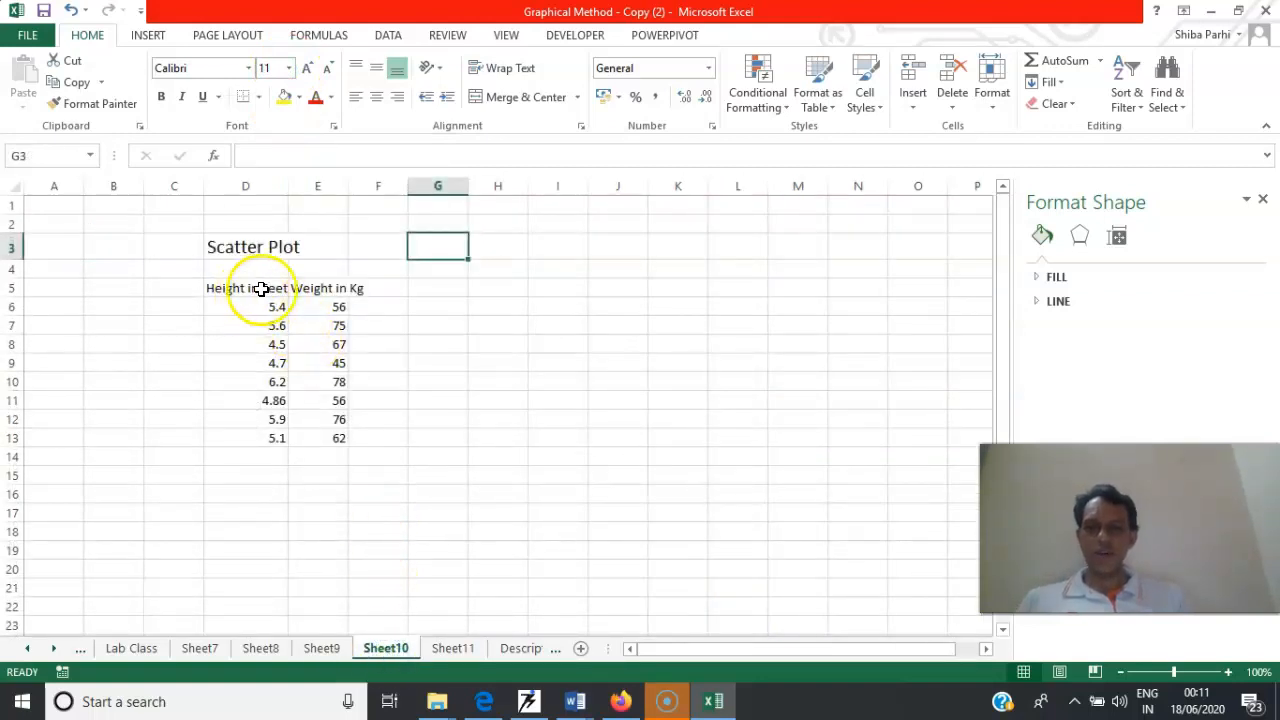
drag(270, 291, 344, 440)
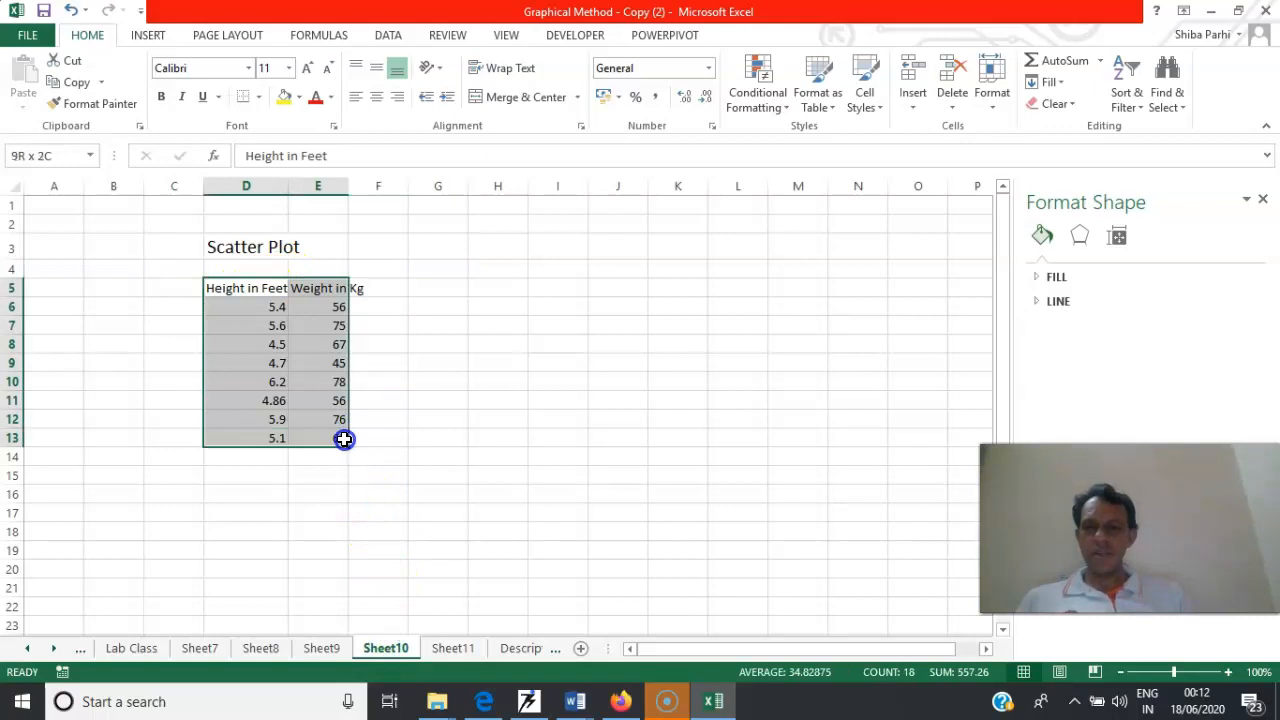
click(145, 35)
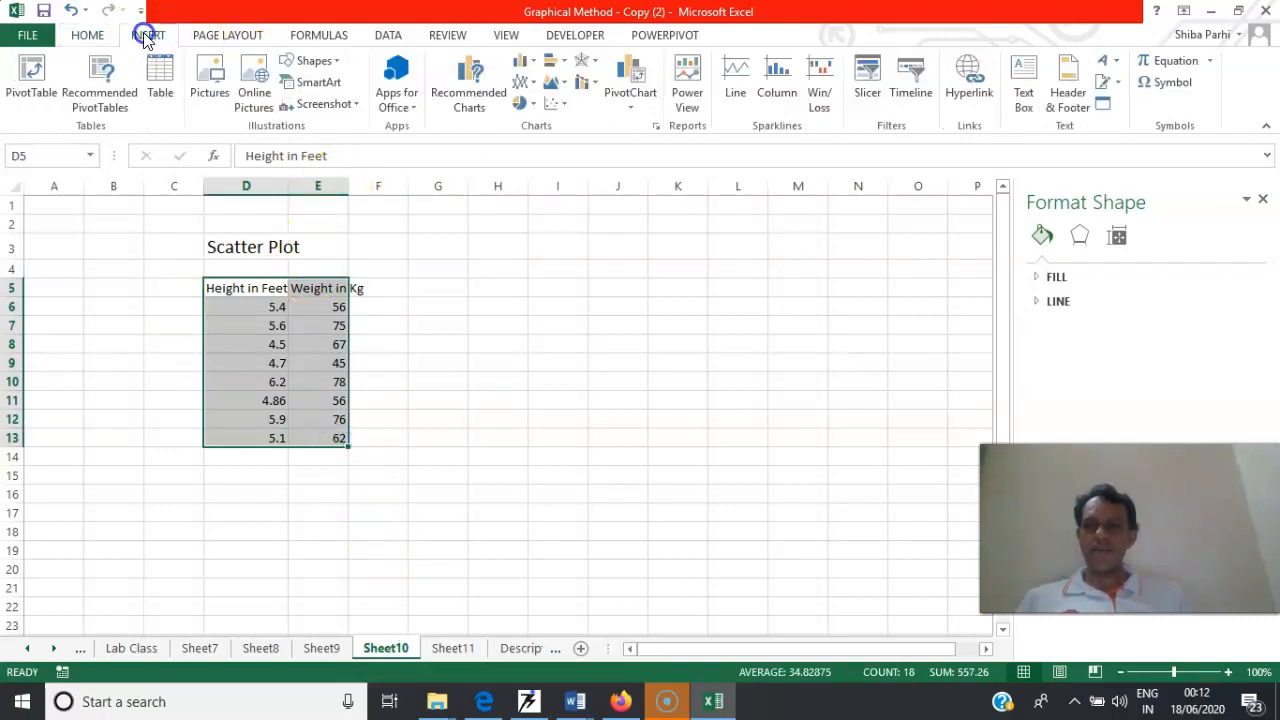
click(563, 106)
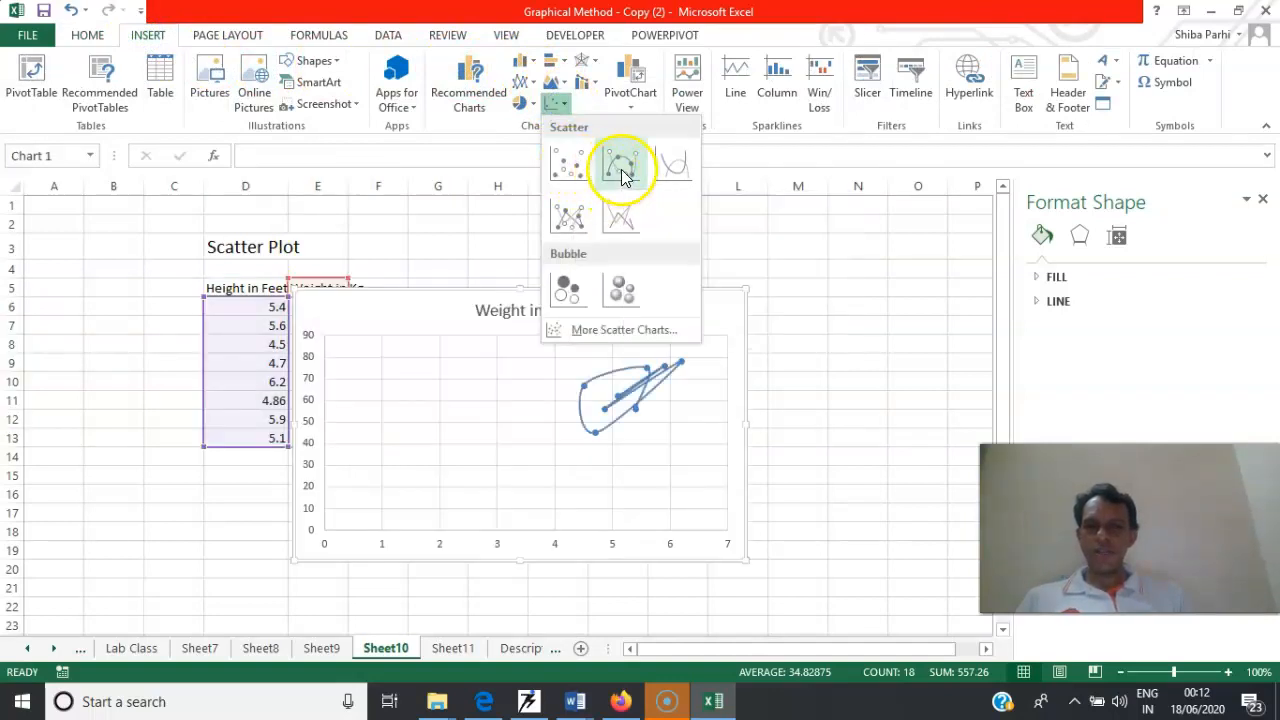
click(465, 188)
click(452, 317)
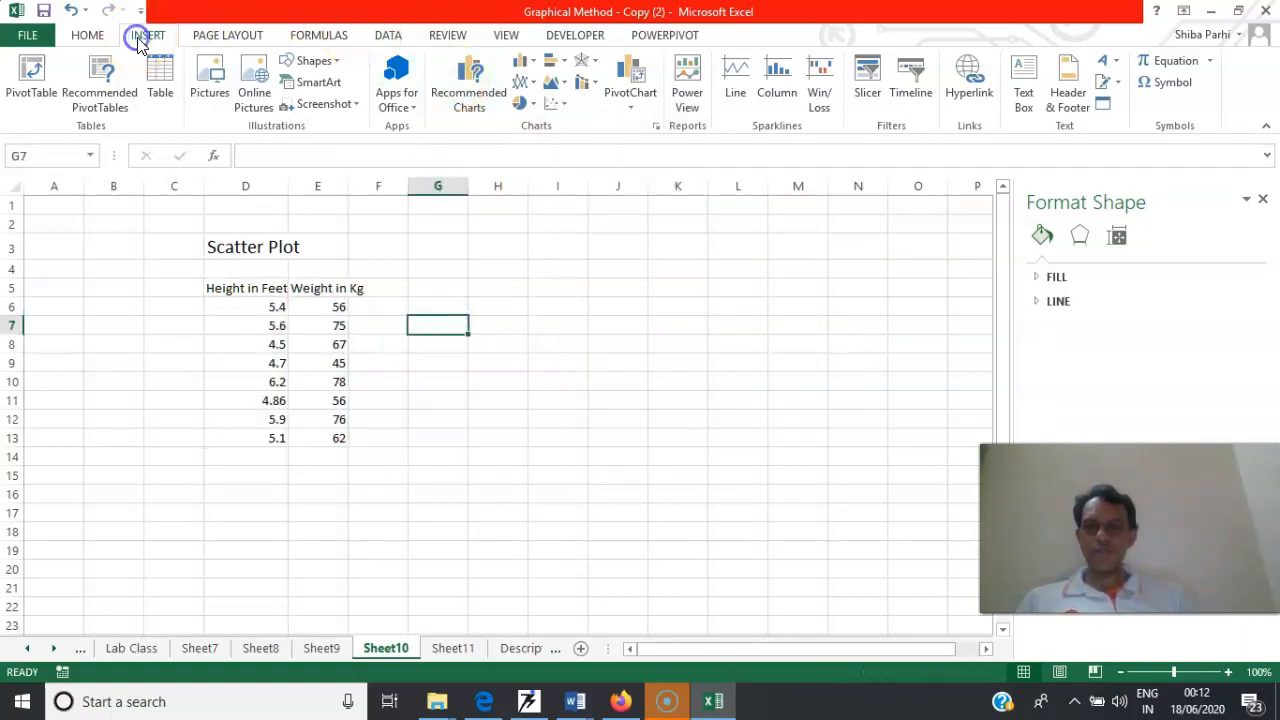
Insert an empty markers-only scatter chart beside the height and weight data, with its corner at about cell G2
click(563, 110)
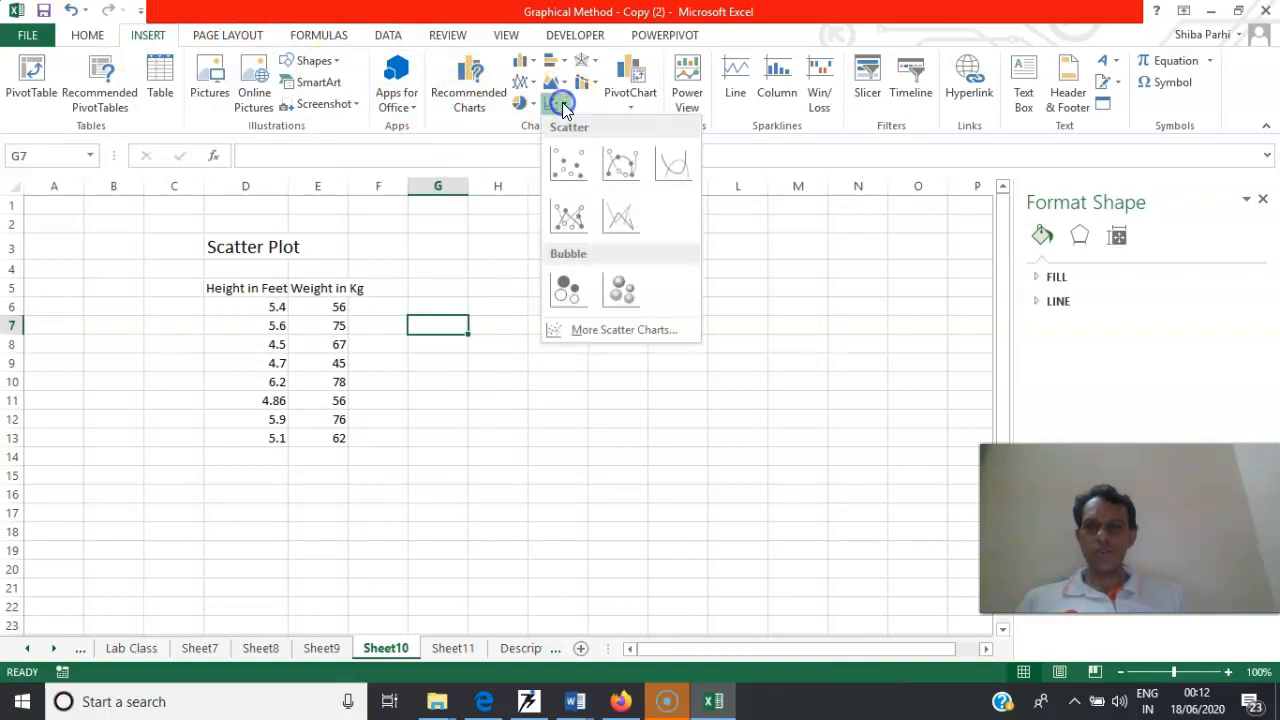
click(570, 158)
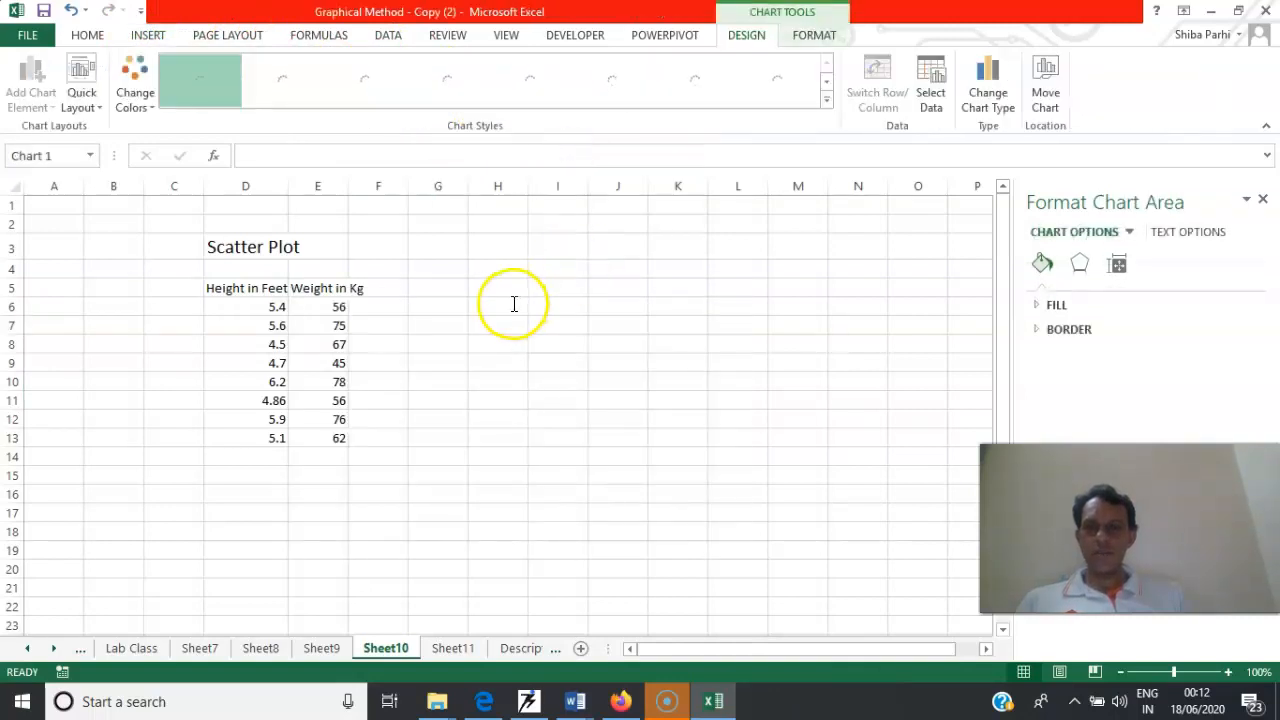
drag(510, 295, 666, 229)
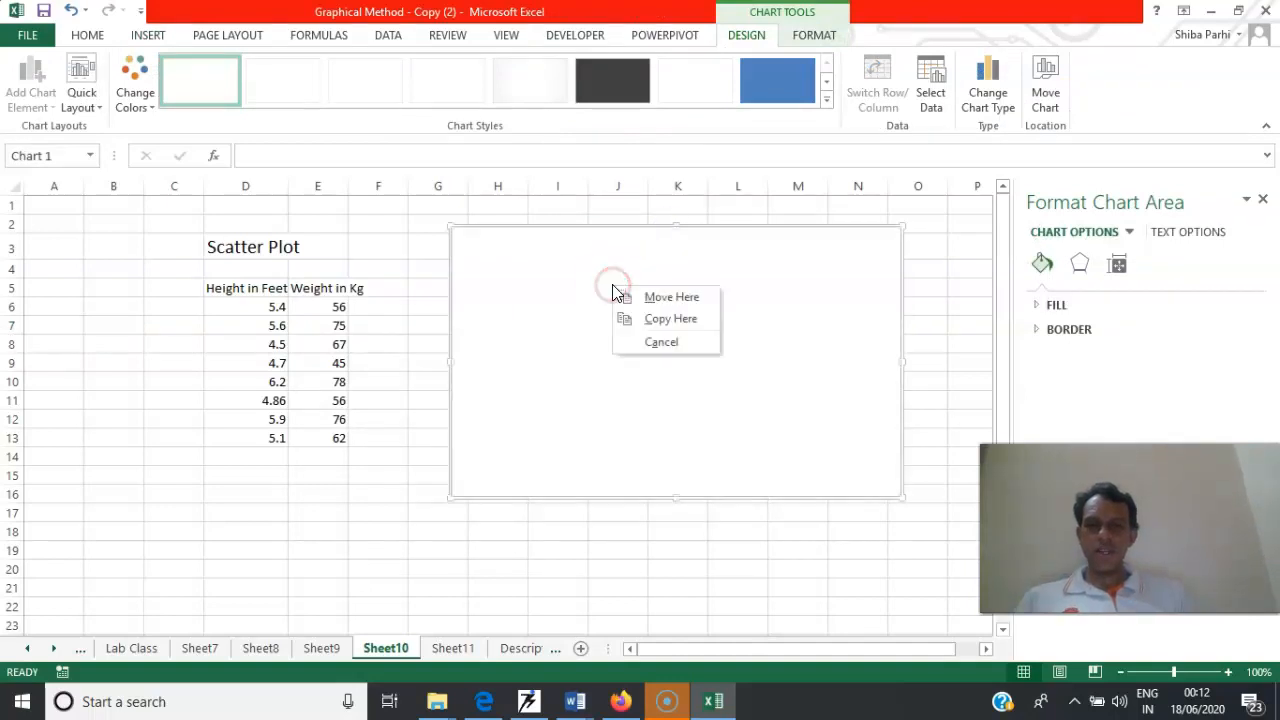
click(623, 294)
Add a series named Height_weight to the scatter chart, with X values D5:D13 and Y values E5:E13
right_click(554, 296)
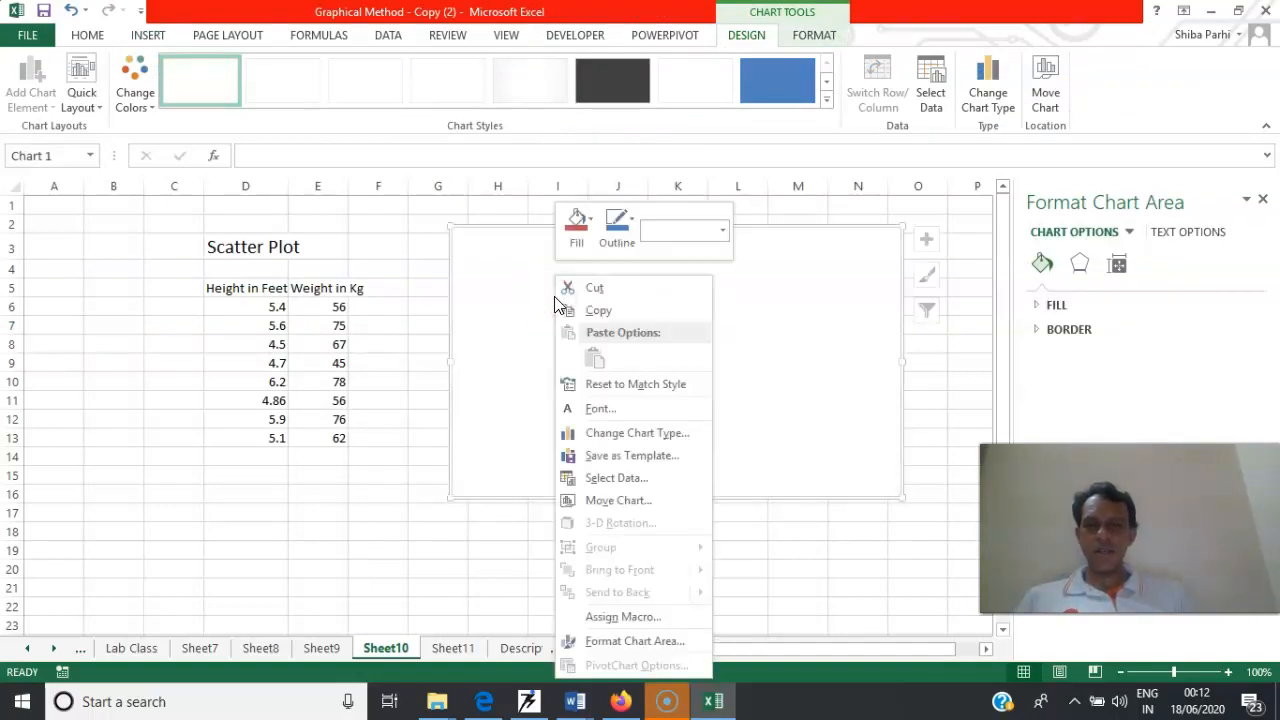
click(626, 478)
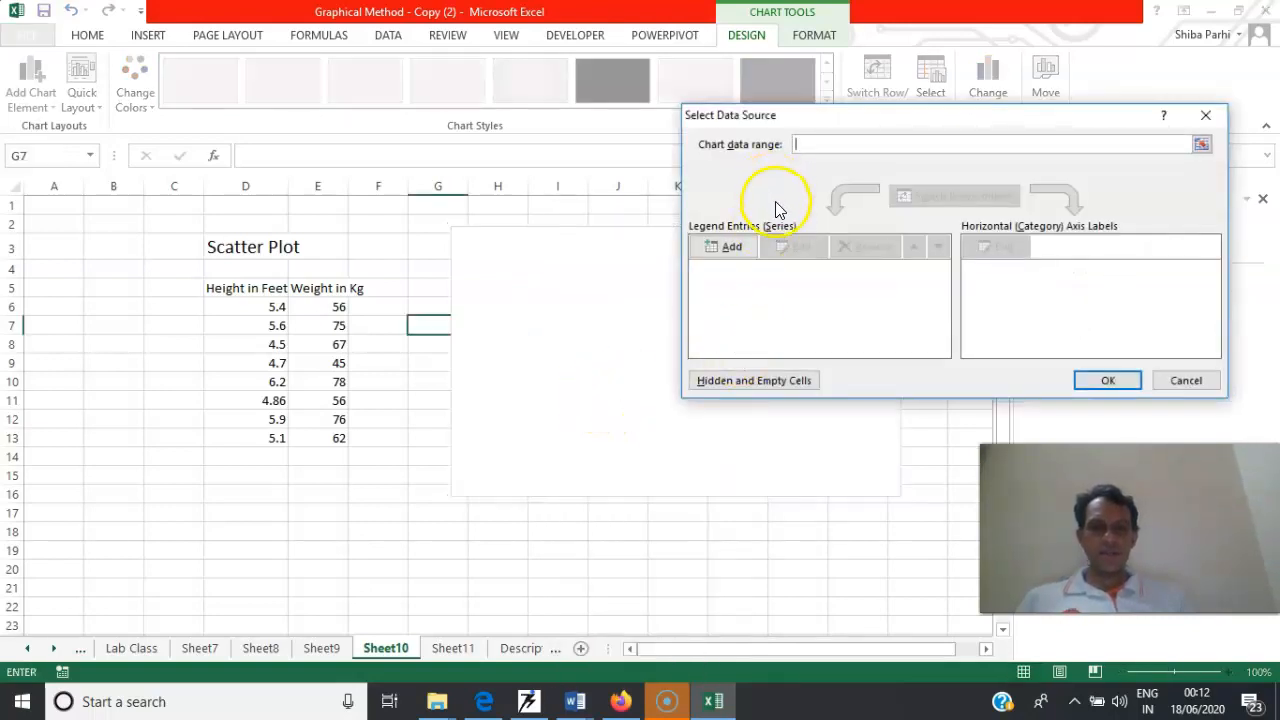
click(732, 245)
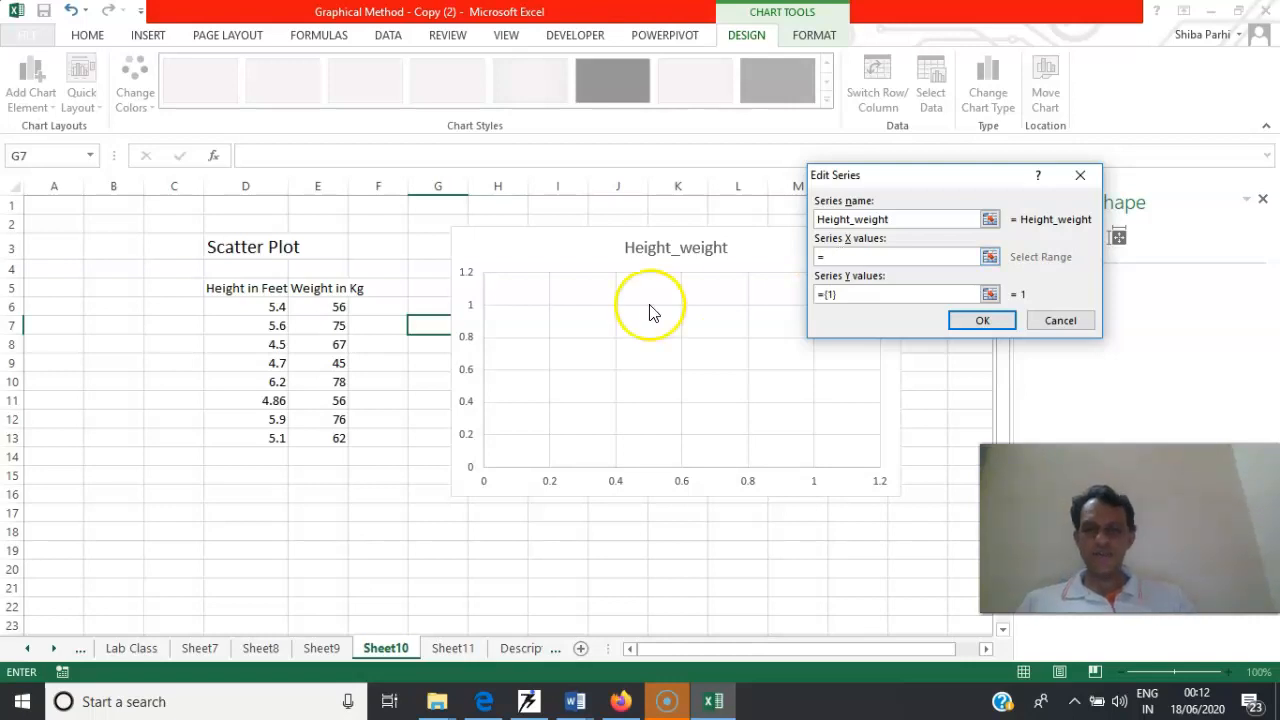
click(273, 288)
drag(273, 288, 276, 437)
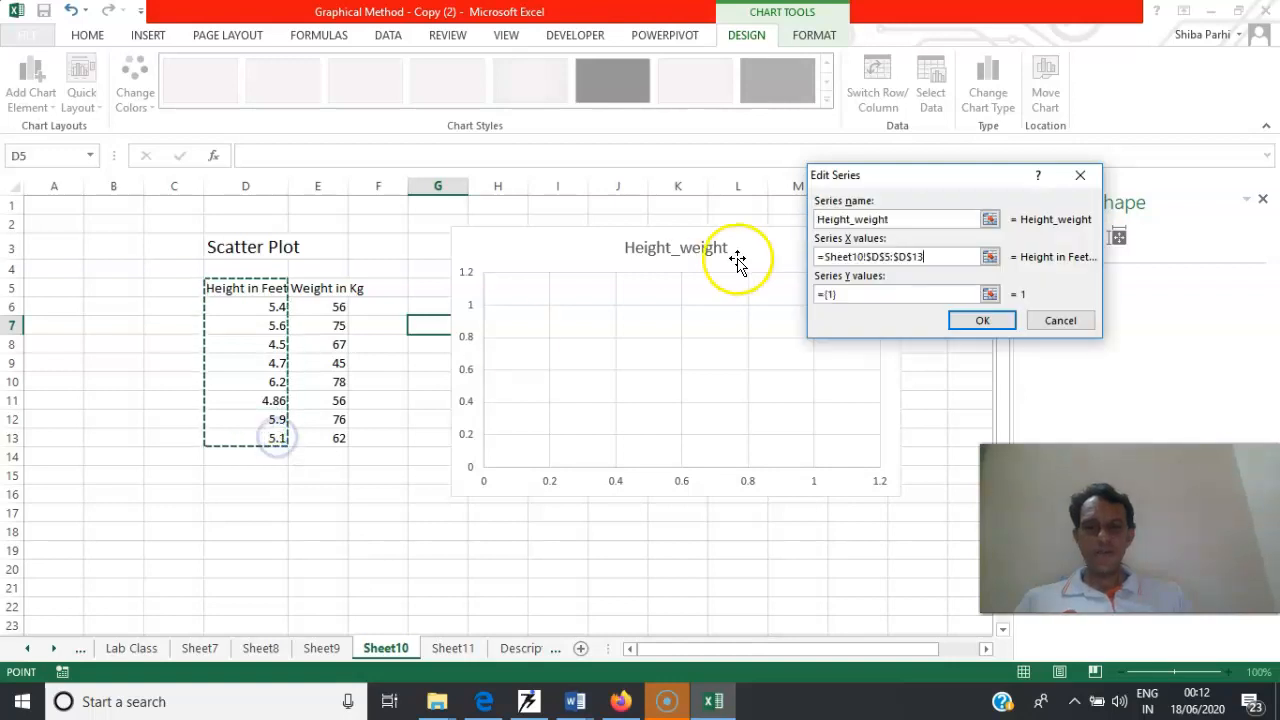
click(861, 291)
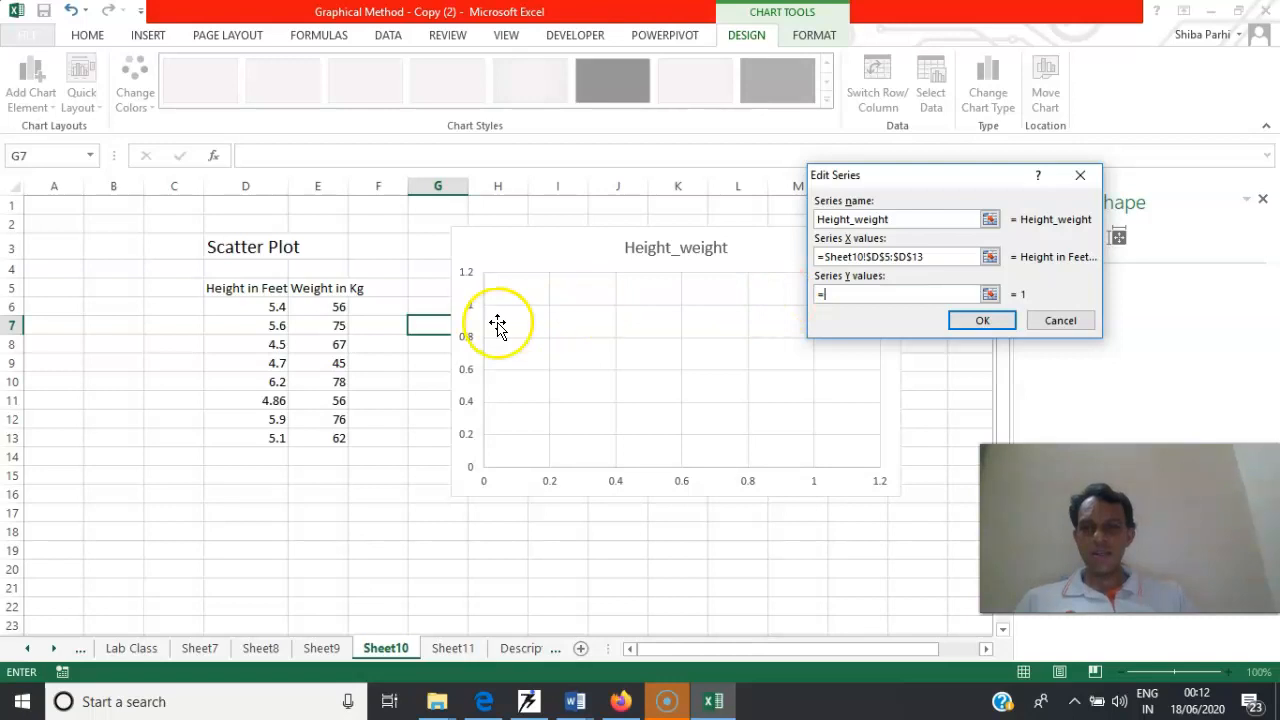
drag(331, 287, 338, 438)
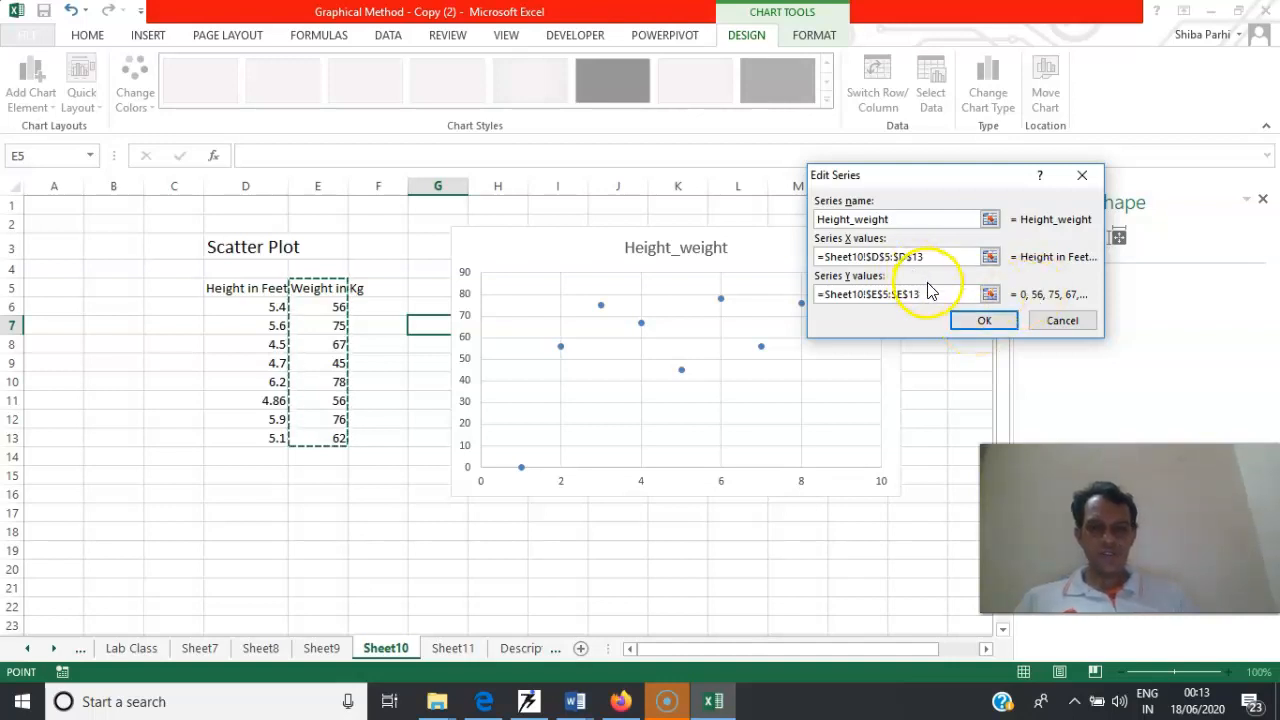
Exclude the header cells from the Height_weight series by setting Y values to E6:E13 and X values to D6:D13
key(BackSpace)
key(BackSpace)
key(BackSpace)
key(BackSpace)
key(BackSpace)
key(BackSpace)
key(BackSpace)
key(BackSpace)
key(BackSpace)
key(BackSpace)
key(BackSpace)
key(BackSpace)
key(BackSpace)
key(BackSpace)
key(BackSpace)
key(BackSpace)
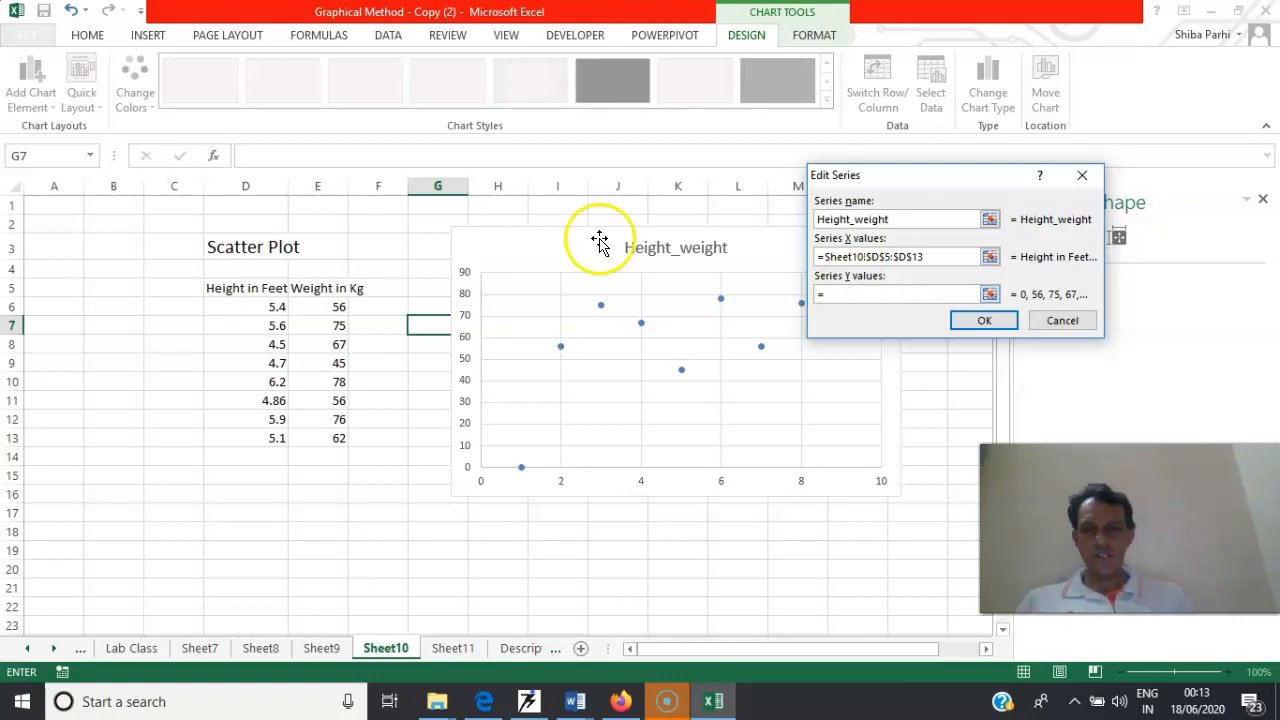
drag(328, 307, 332, 438)
click(930, 256)
key(BackSpace)
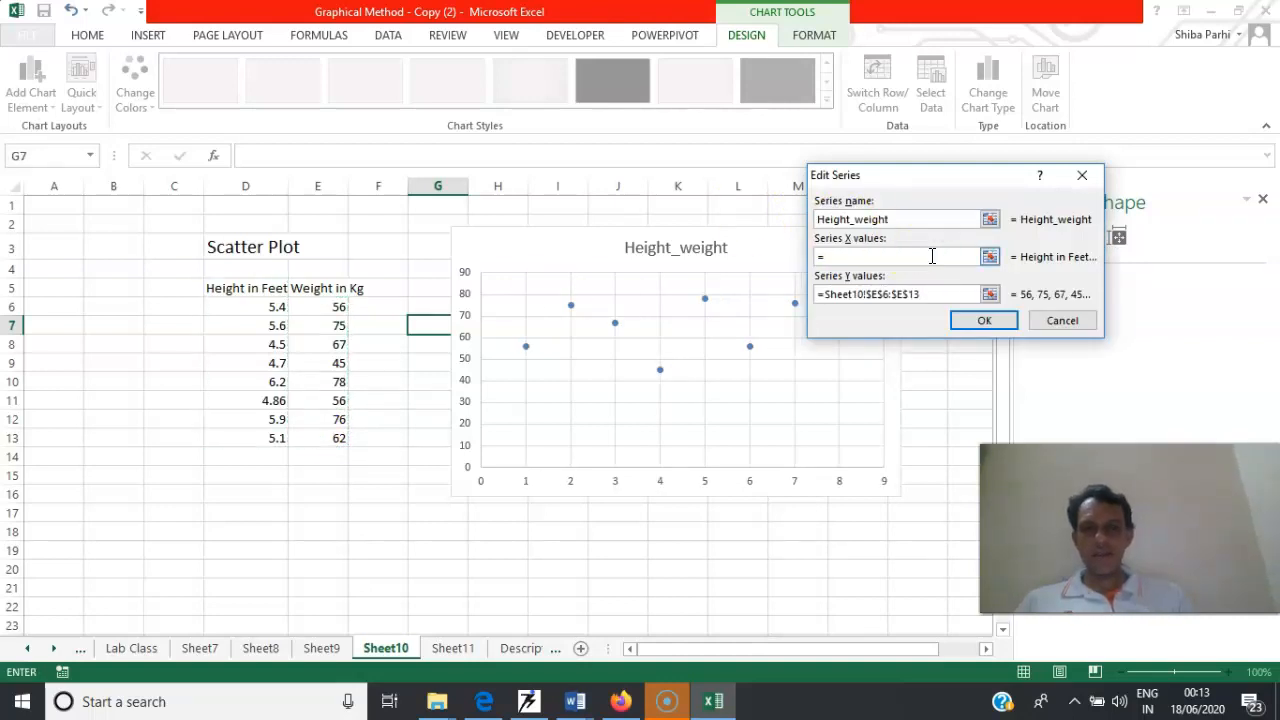
drag(274, 306, 277, 438)
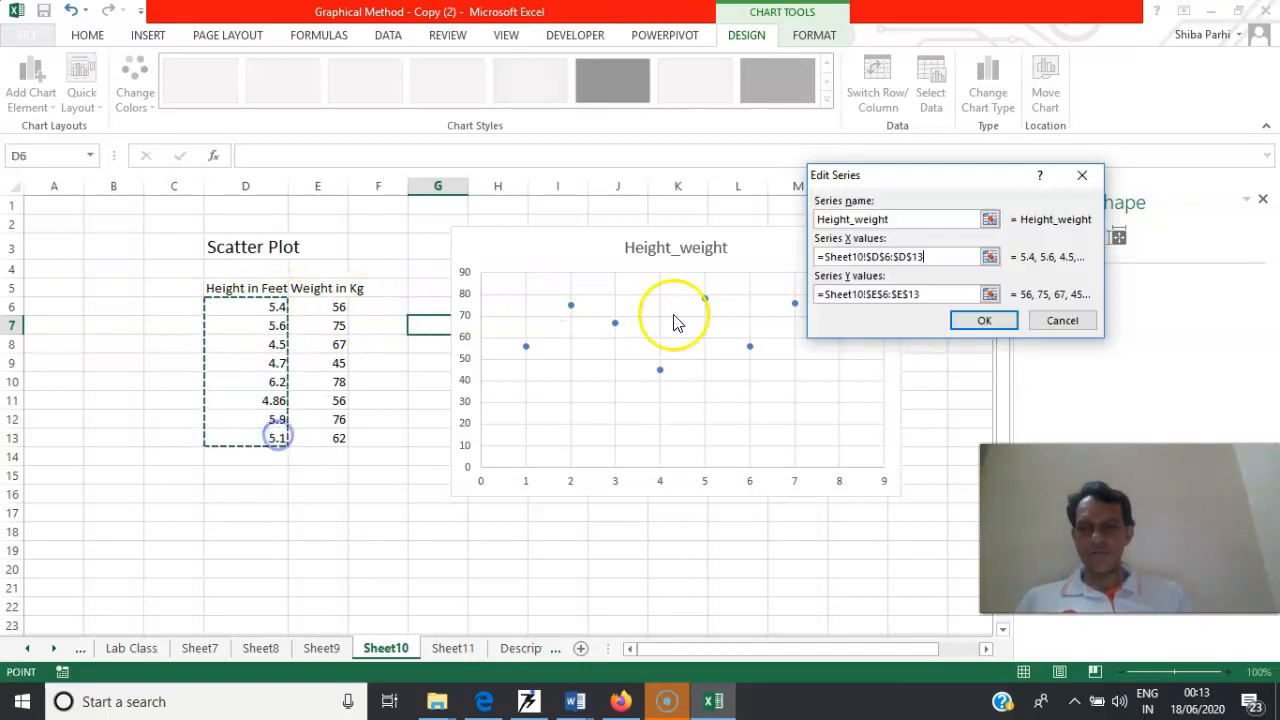
click(972, 322)
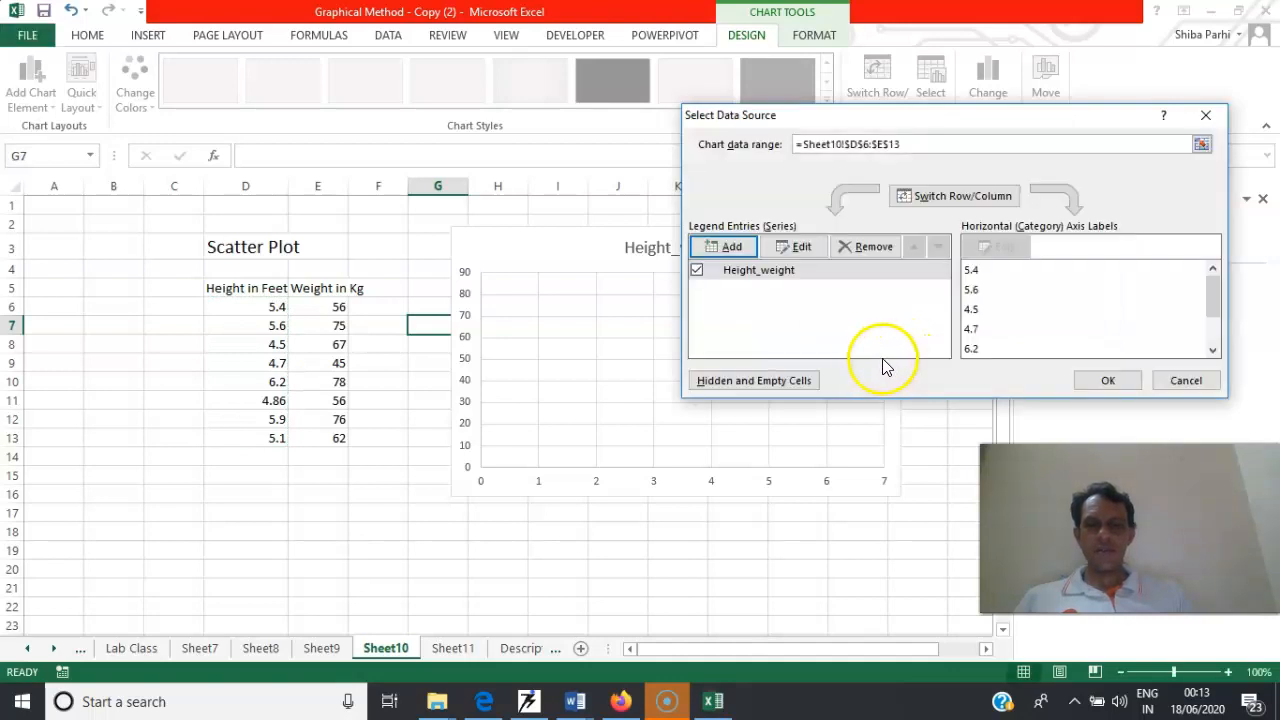
click(1118, 380)
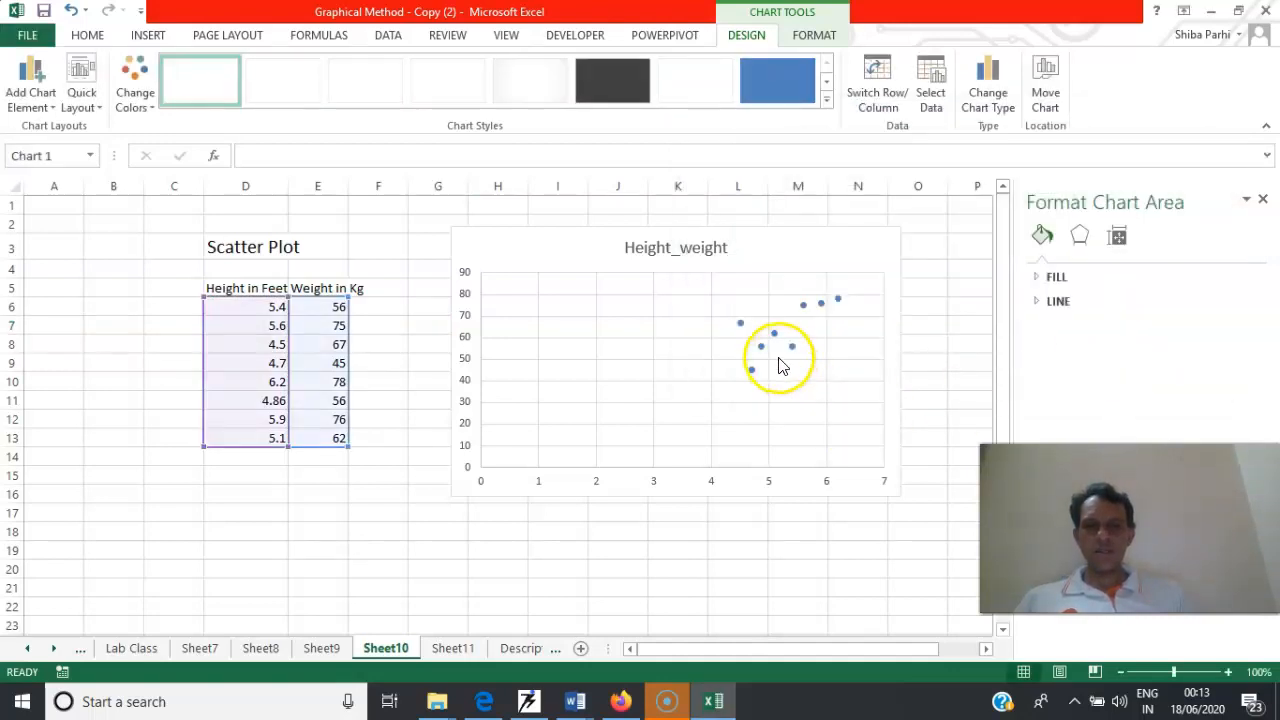
Examine the plotted height and weight points, the chart's data source and the available scatter chart subtypes
mouse_move(766, 347)
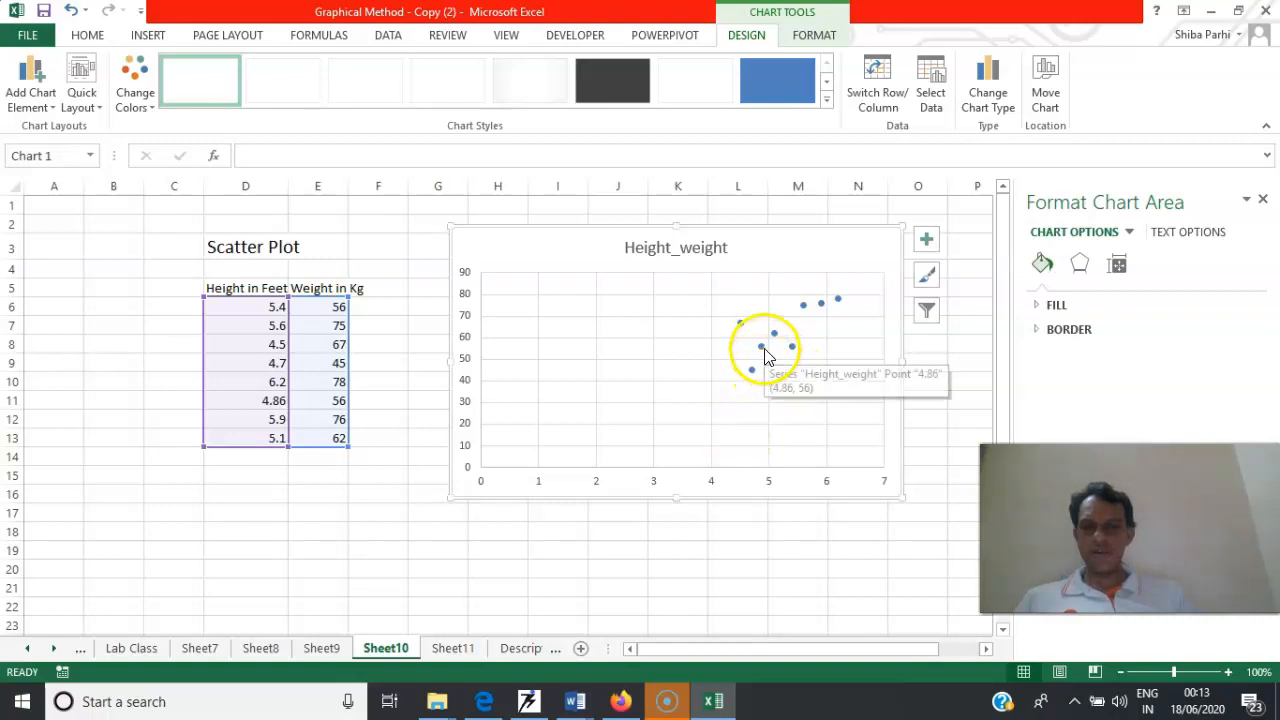
click(707, 342)
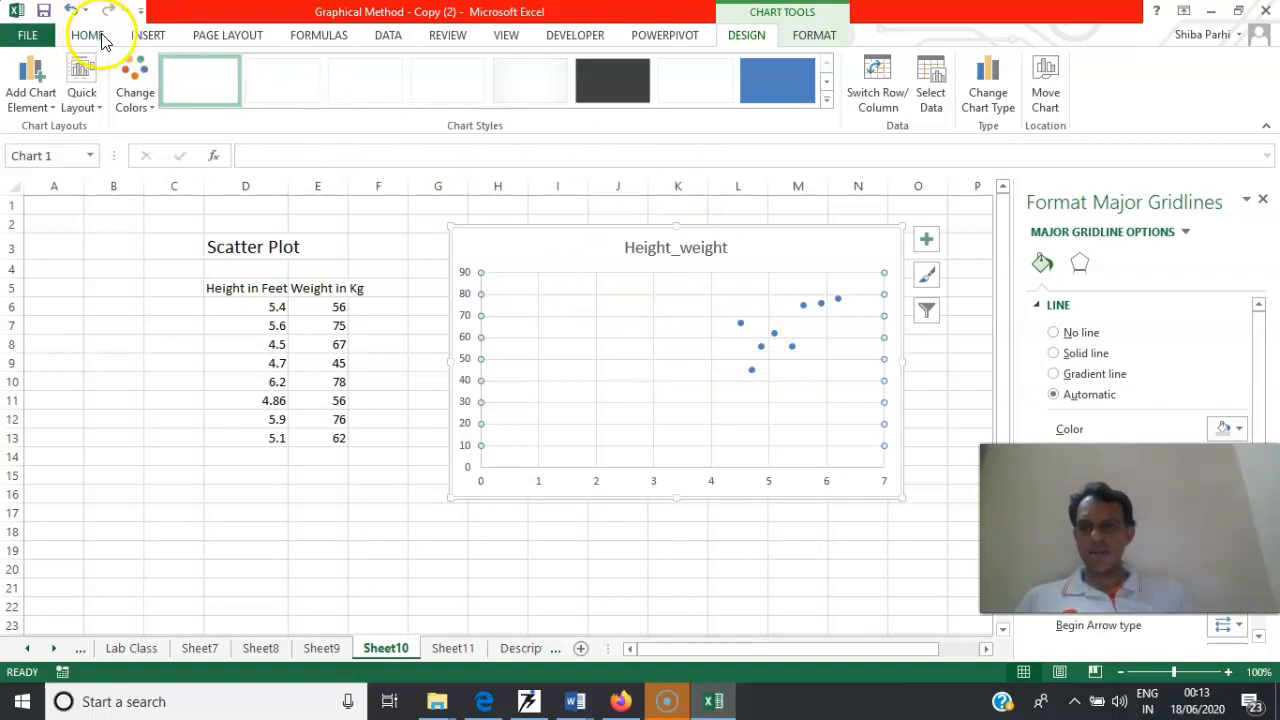
click(147, 36)
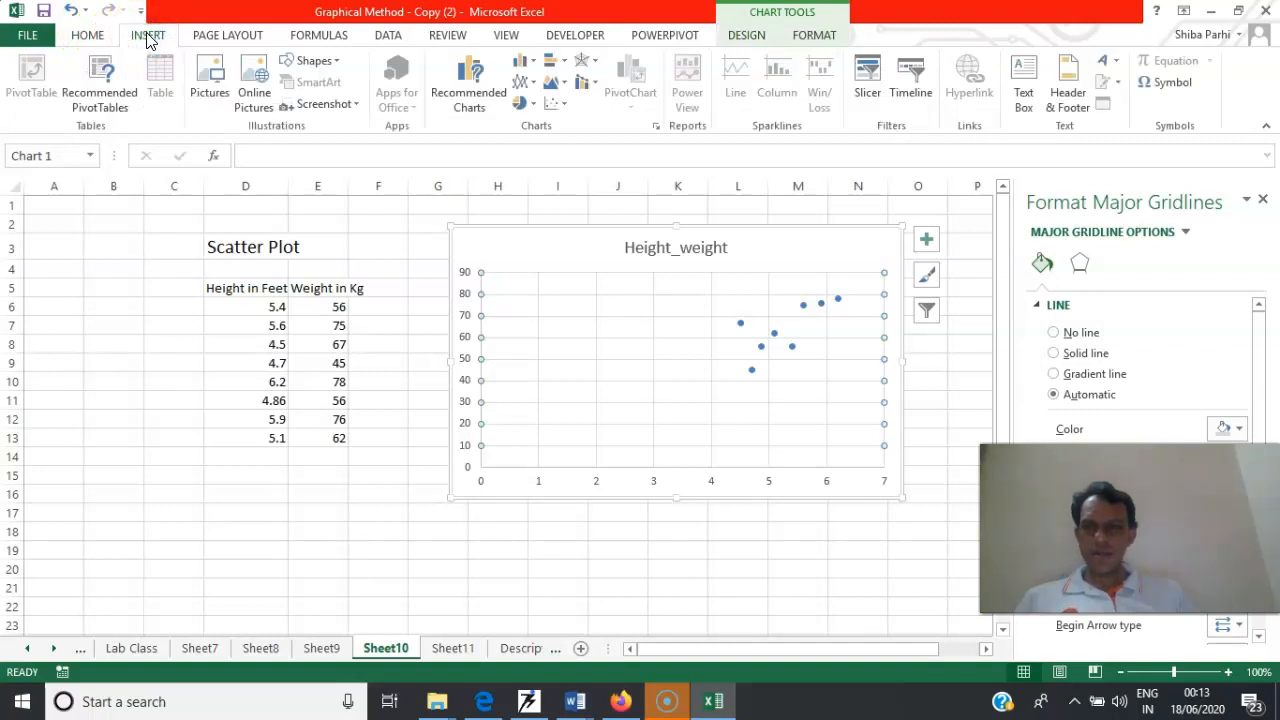
right_click(585, 333)
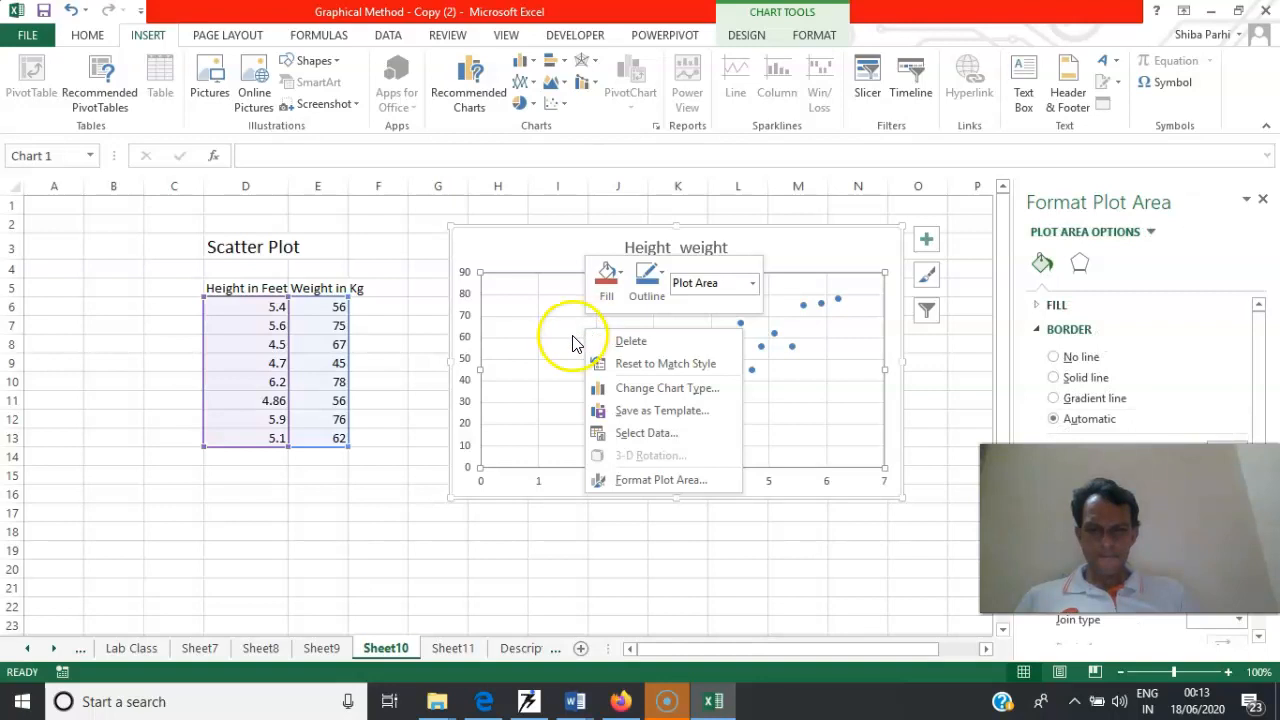
click(660, 438)
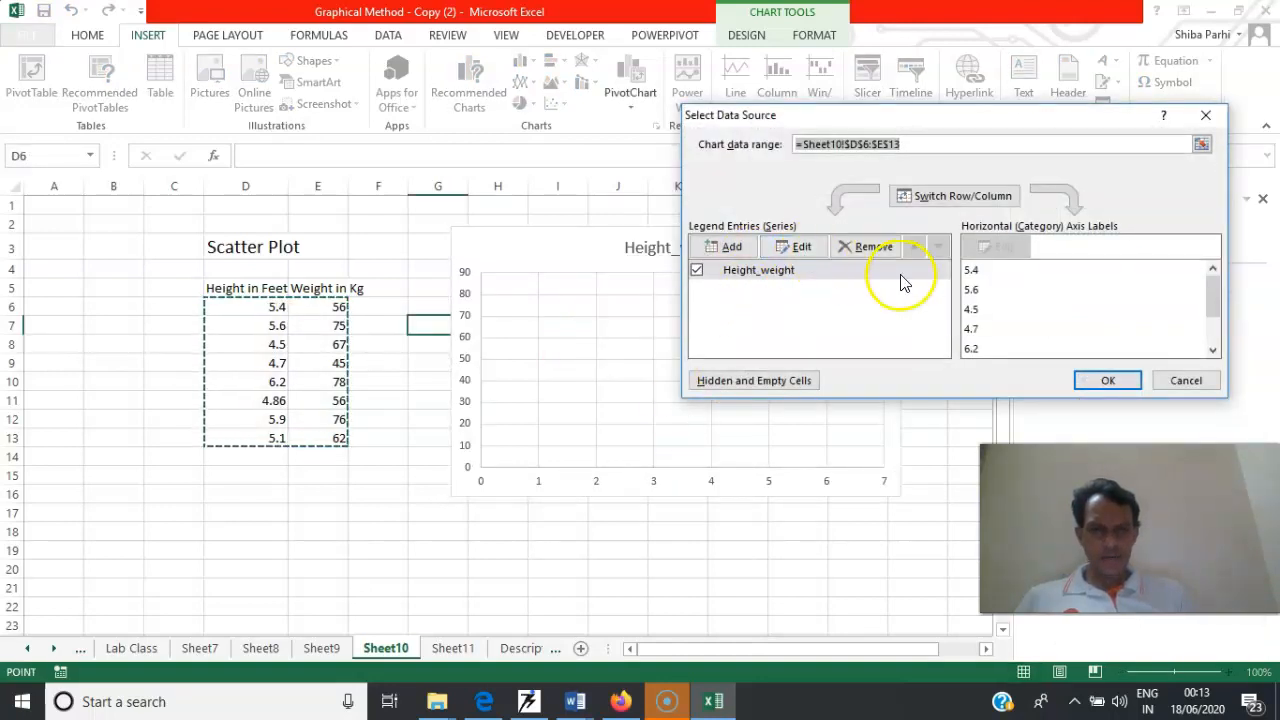
click(1108, 381)
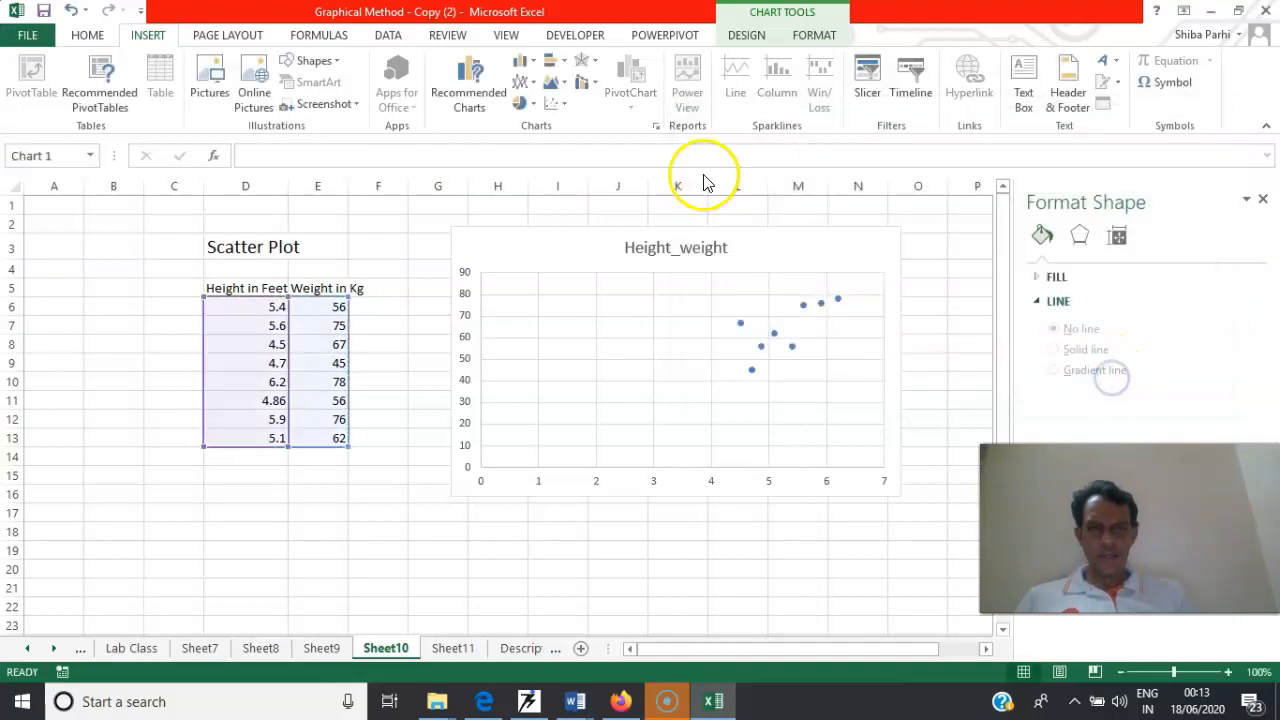
click(555, 103)
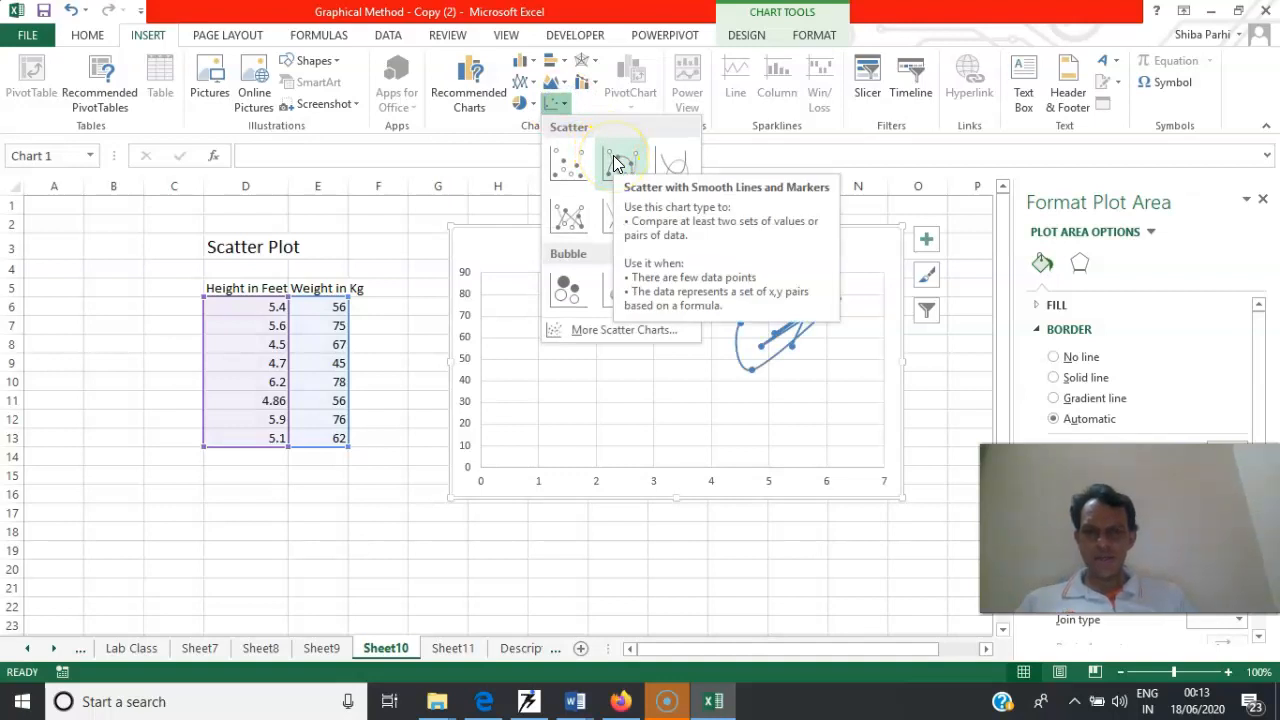
click(511, 237)
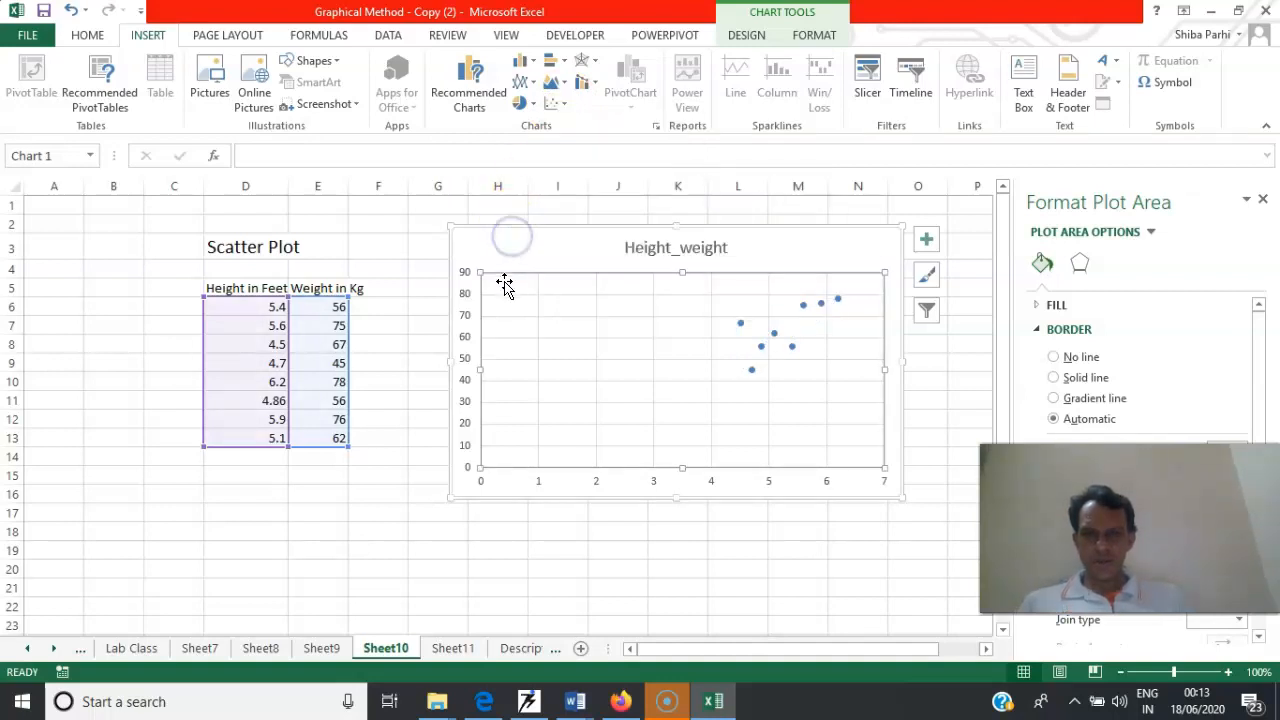
Delete the Height_weight scatter chart from Sheet10
click(451, 226)
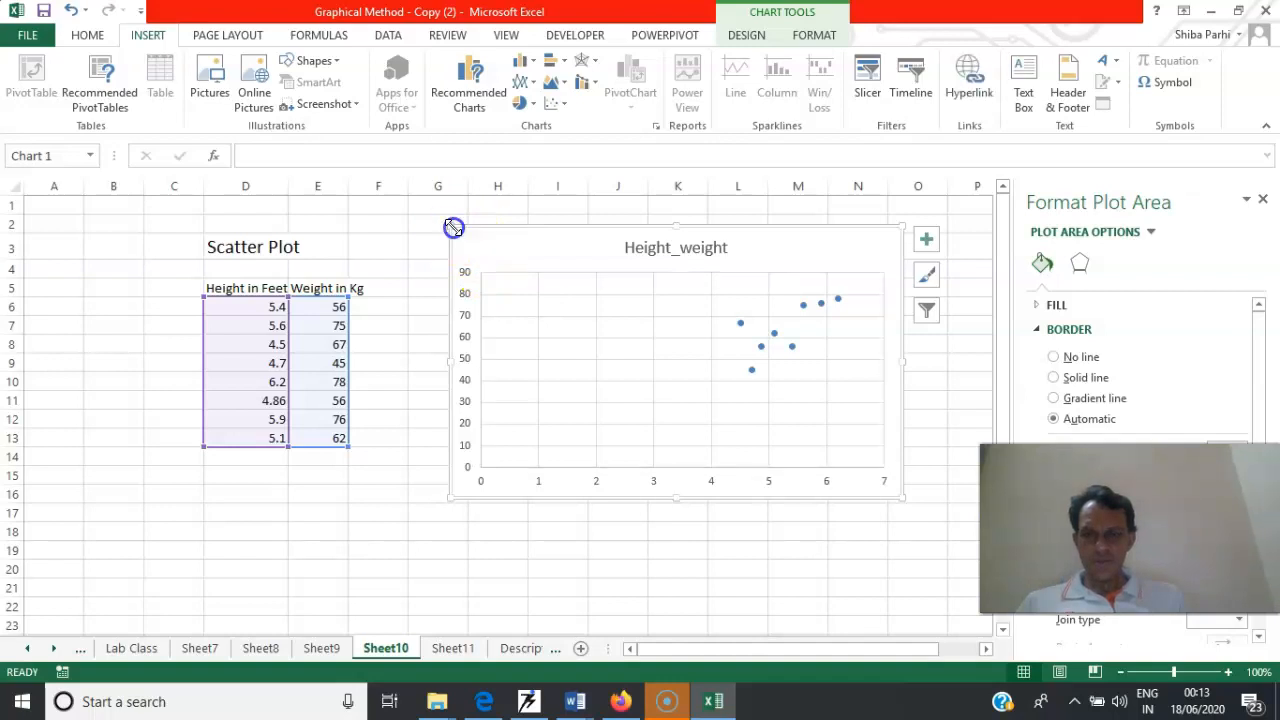
key(Delete)
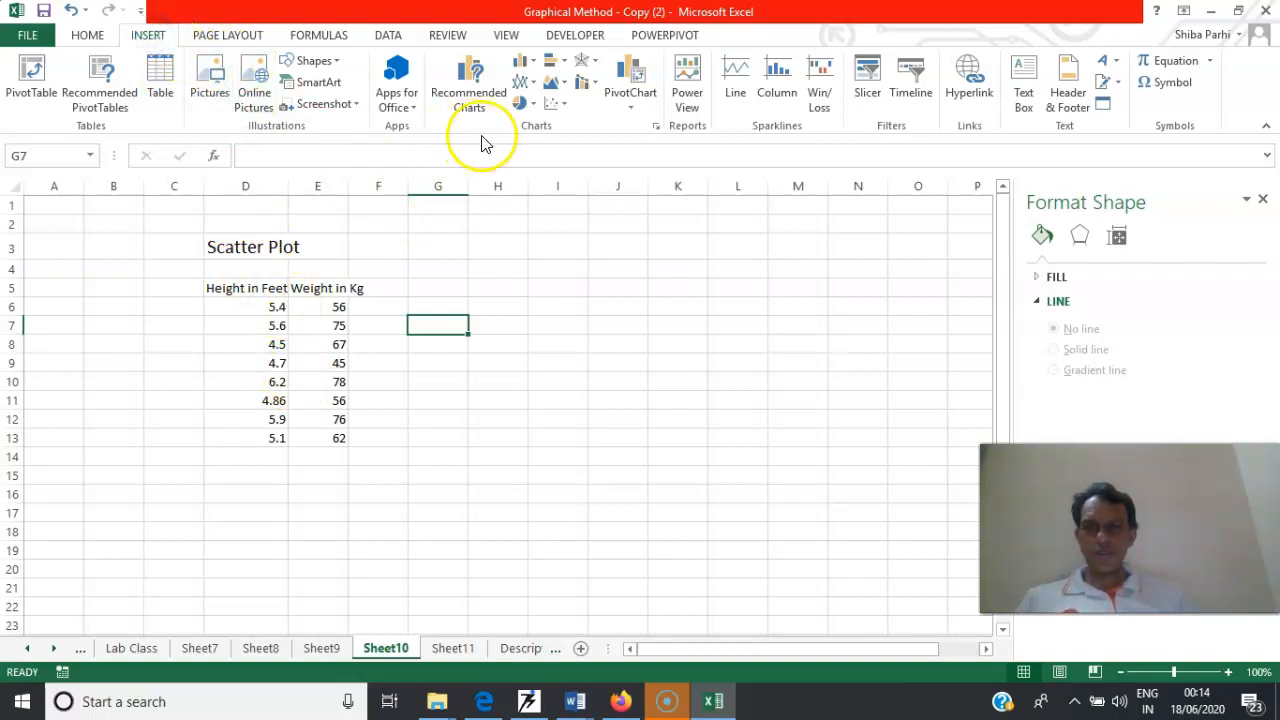
Insert an empty markers-only scatter chart on Sheet10 and place it beside the height and weight table, starting at about G2
click(565, 110)
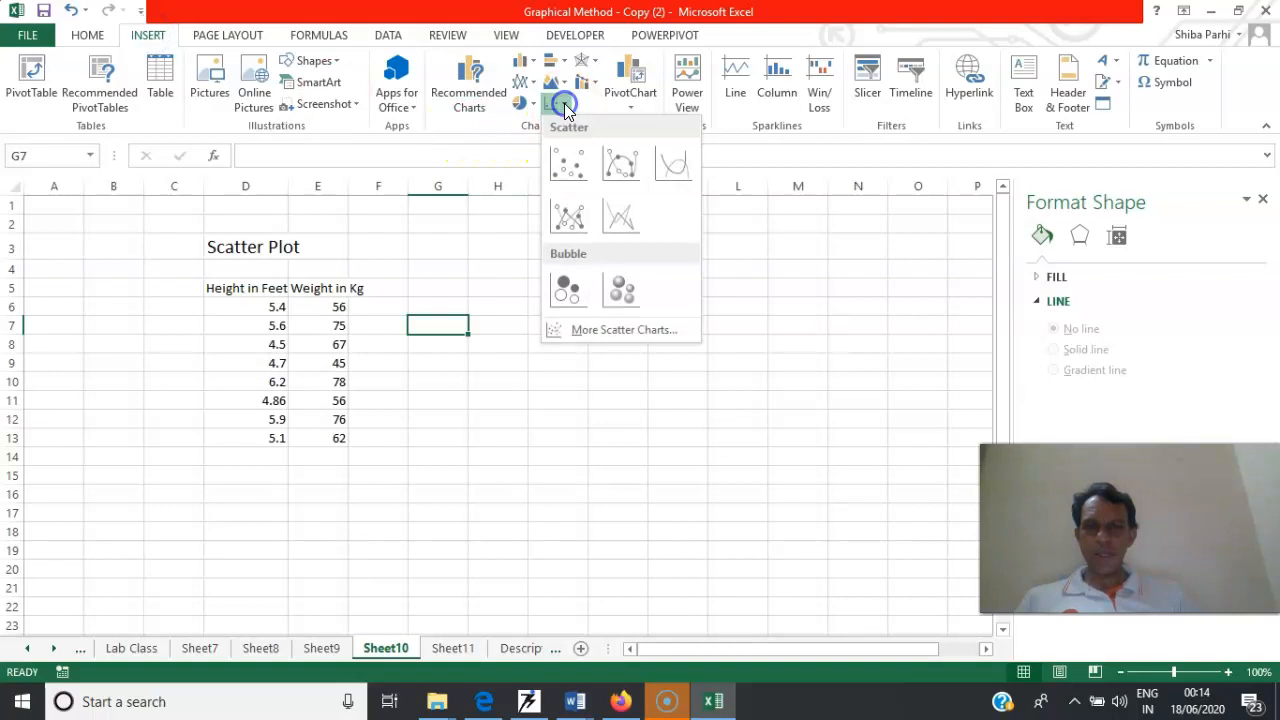
click(569, 166)
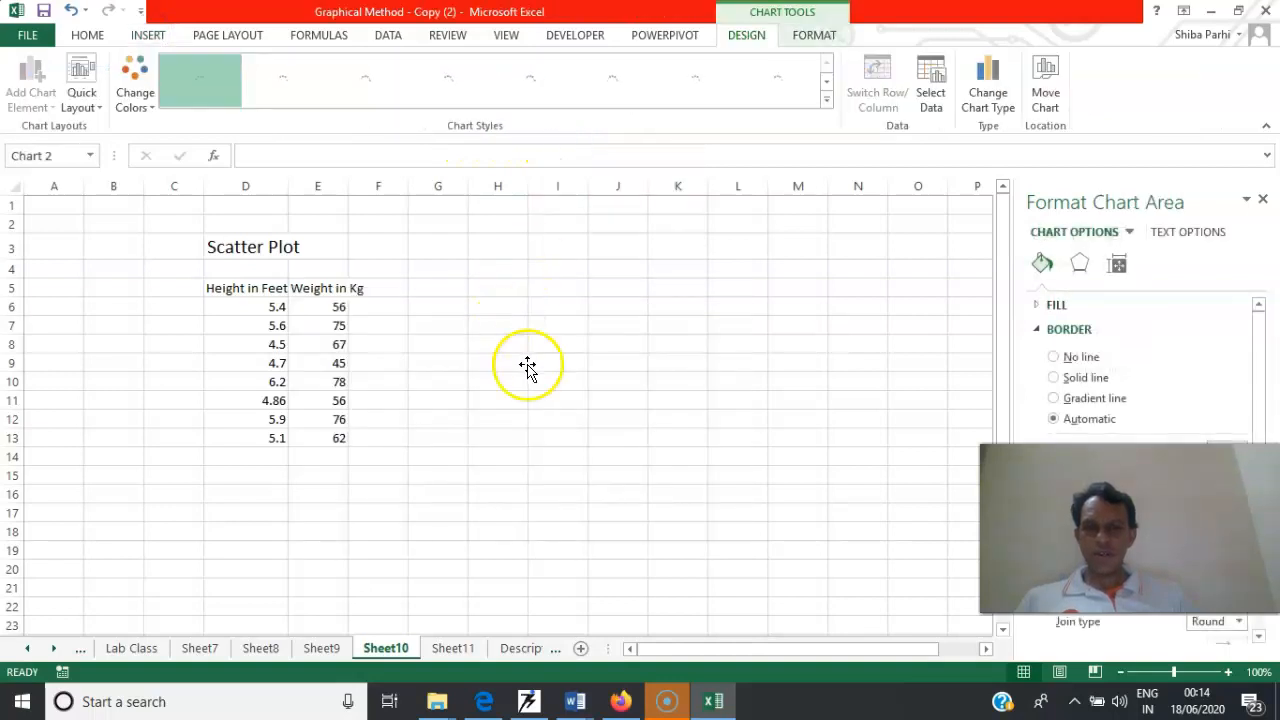
drag(510, 289, 626, 226)
Add an unnamed series to the empty scatter chart, with X values D6:D13 and Y values E6:E13
right_click(551, 281)
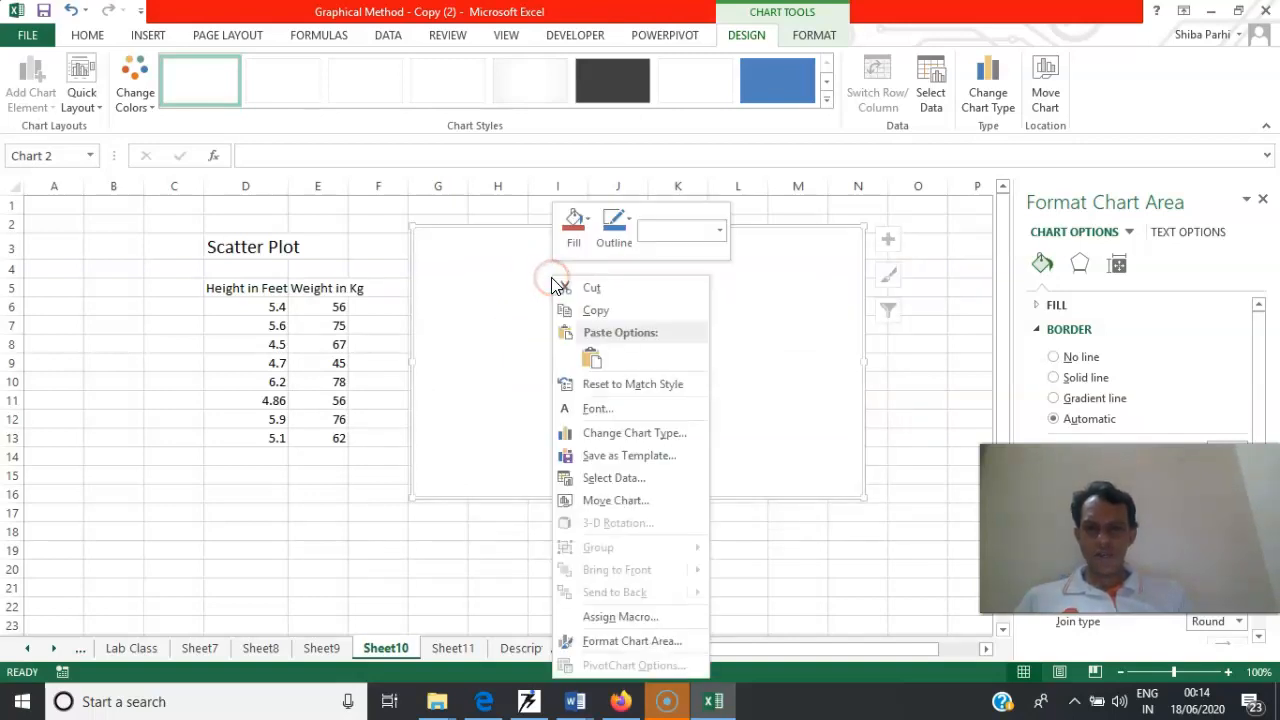
click(621, 614)
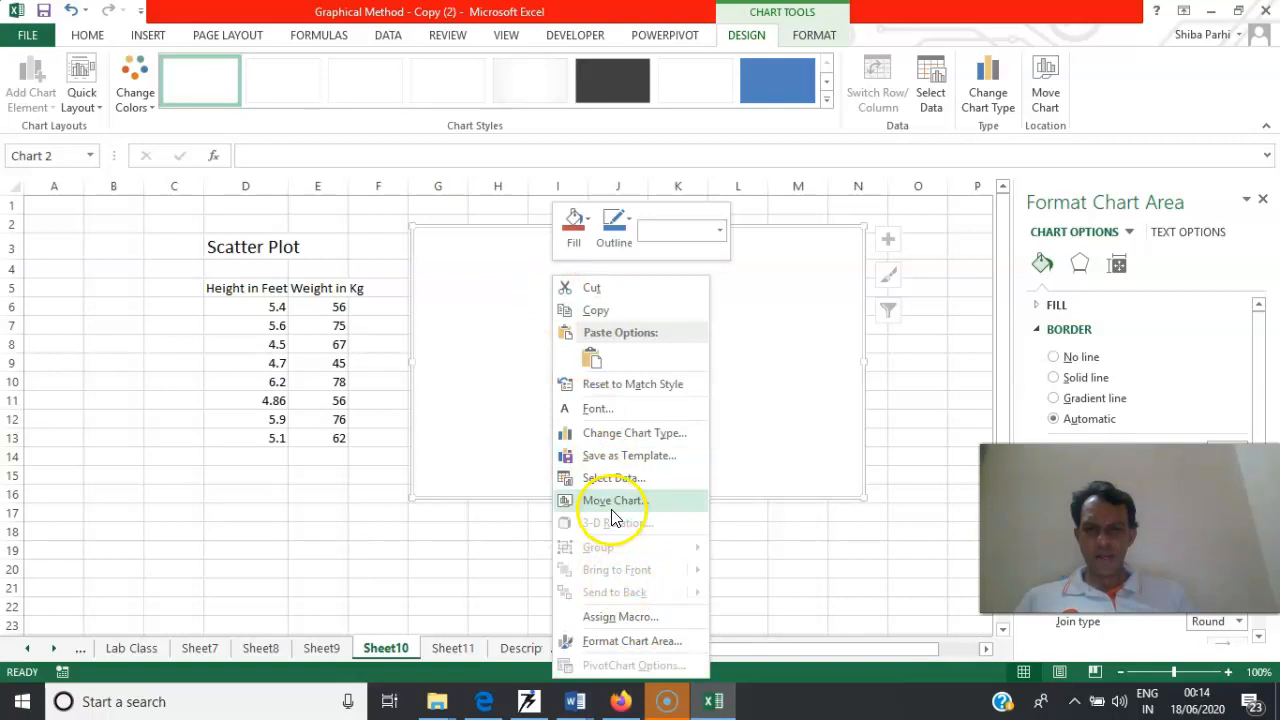
click(615, 481)
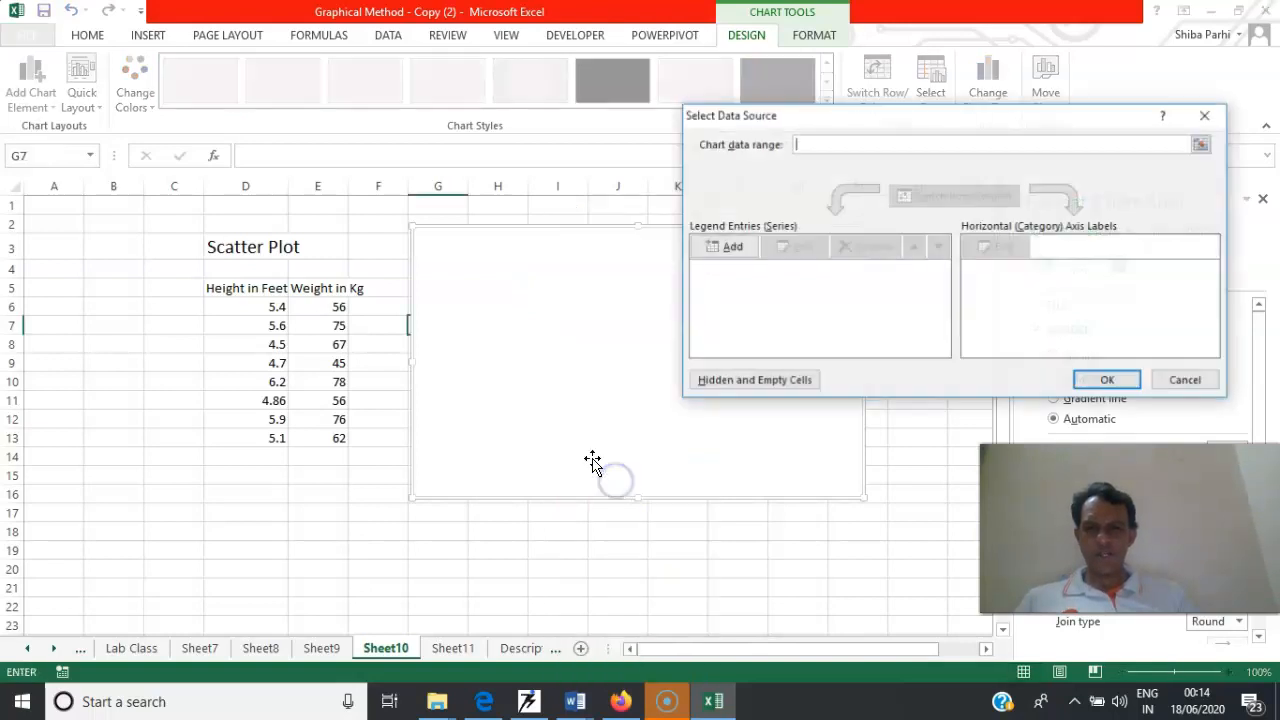
click(729, 250)
click(848, 257)
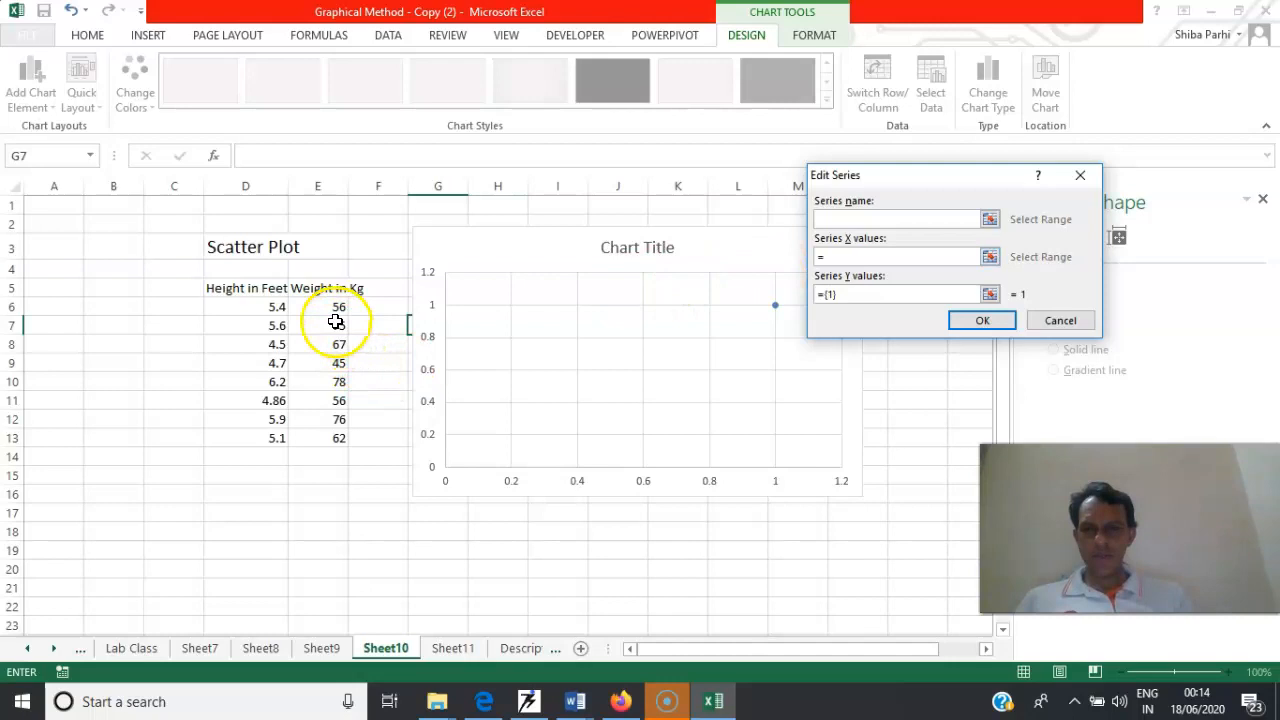
drag(280, 303, 275, 433)
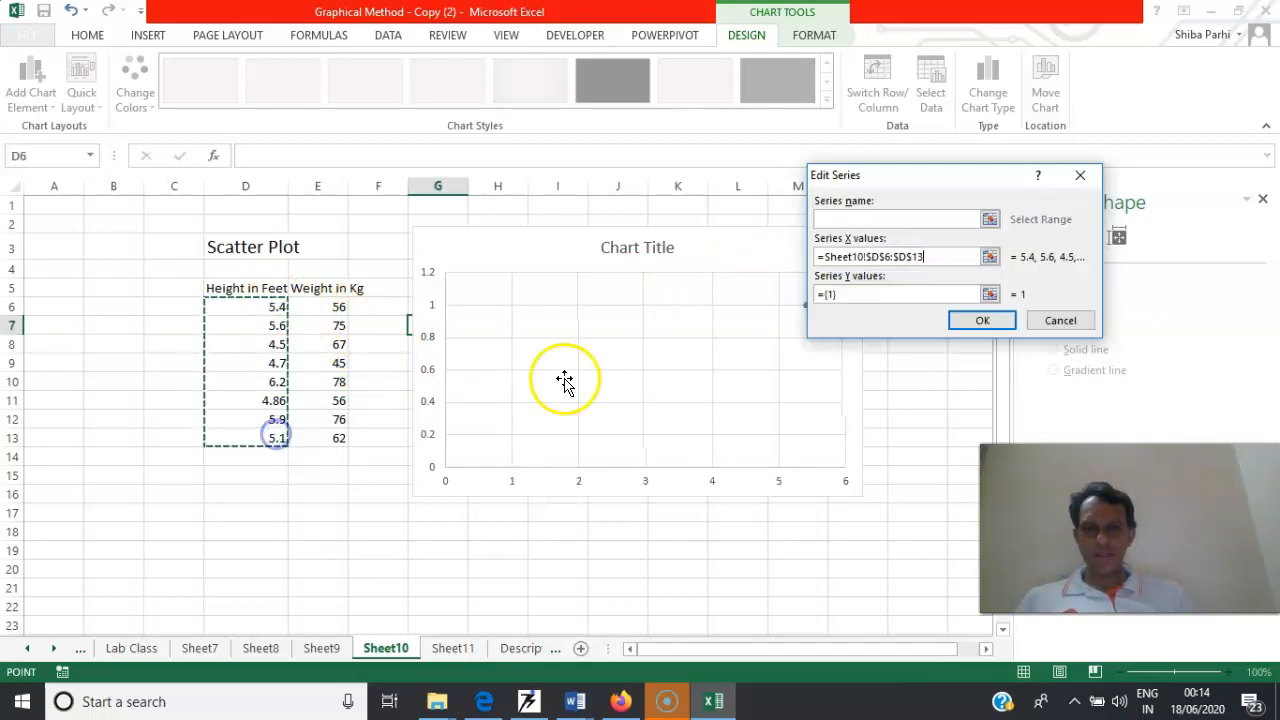
click(850, 292)
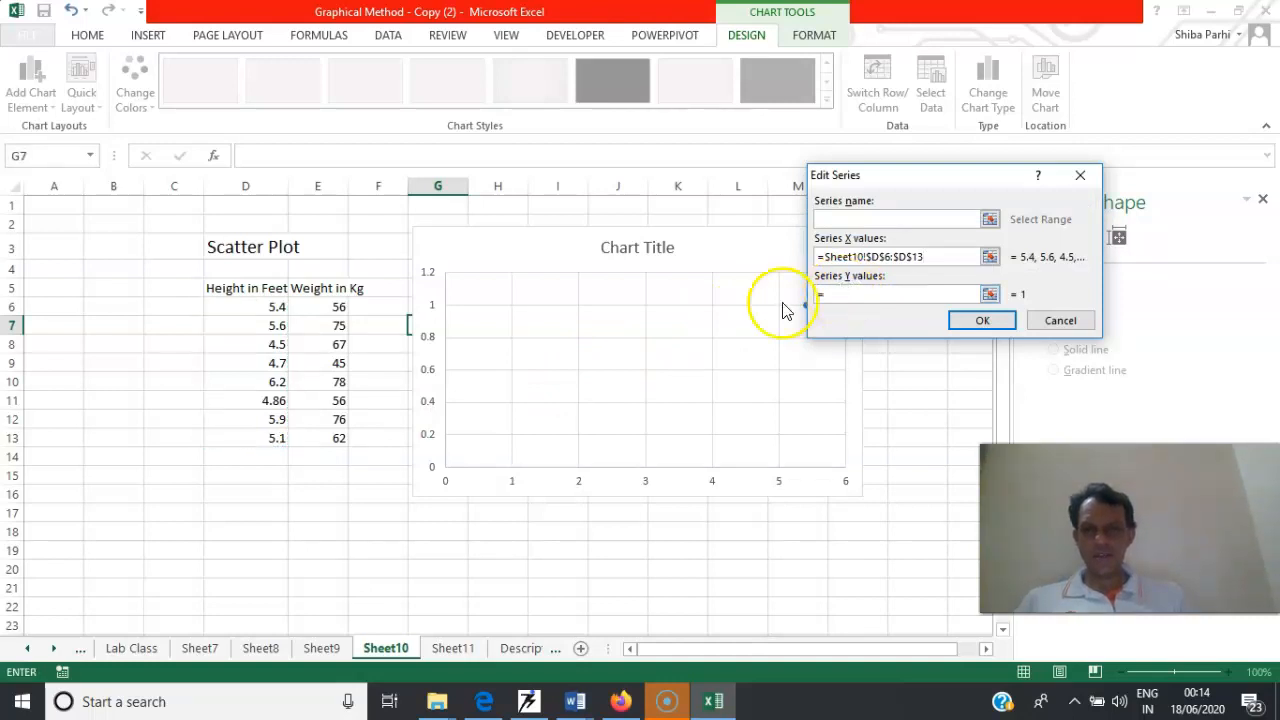
drag(337, 307, 337, 438)
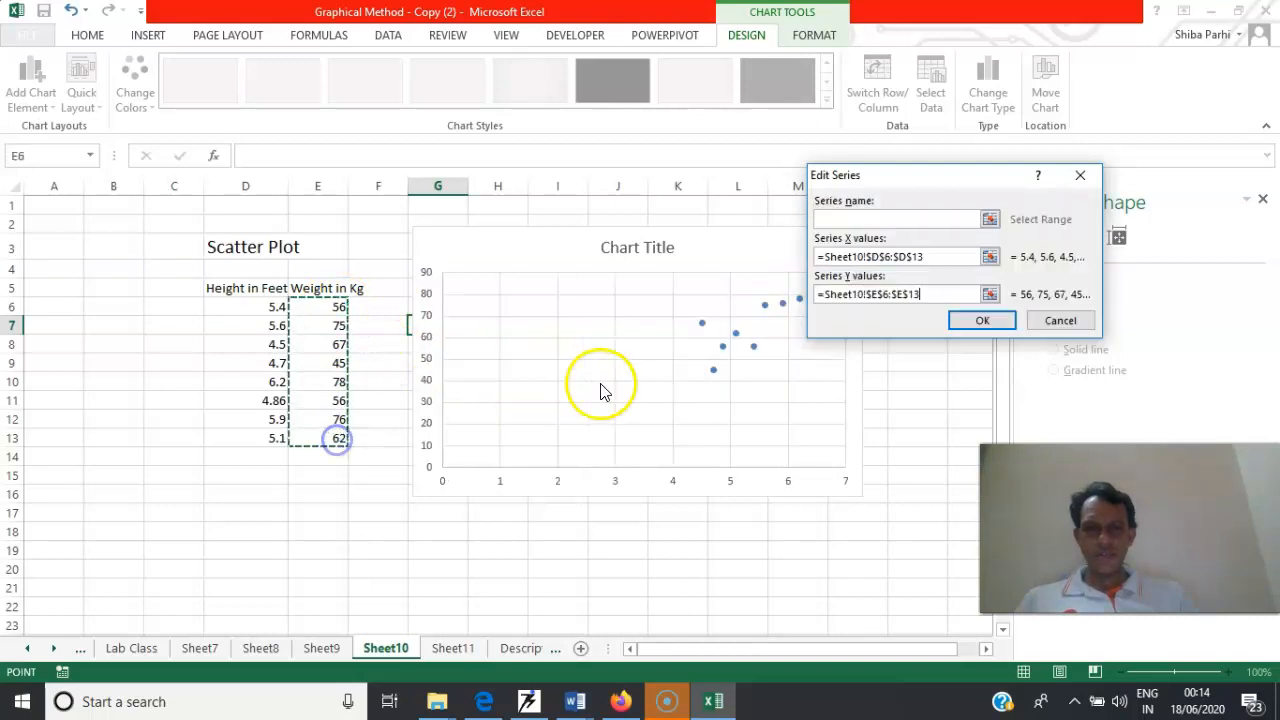
click(981, 322)
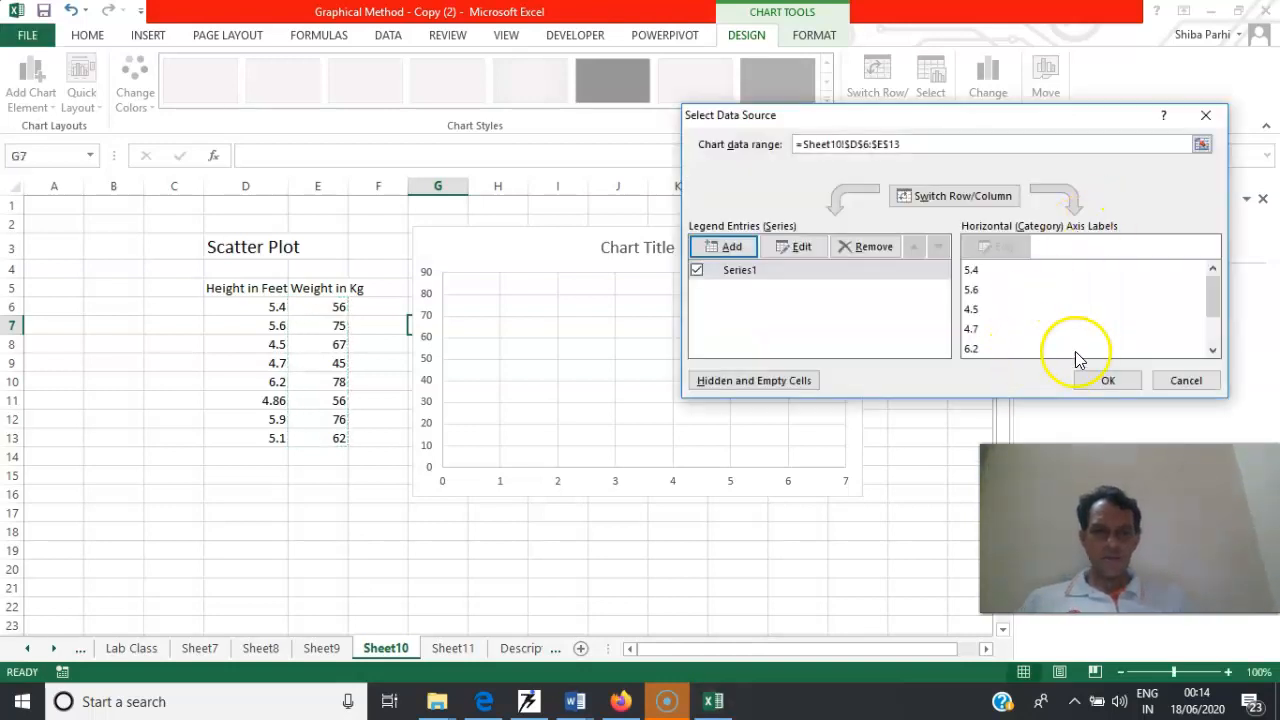
click(1104, 381)
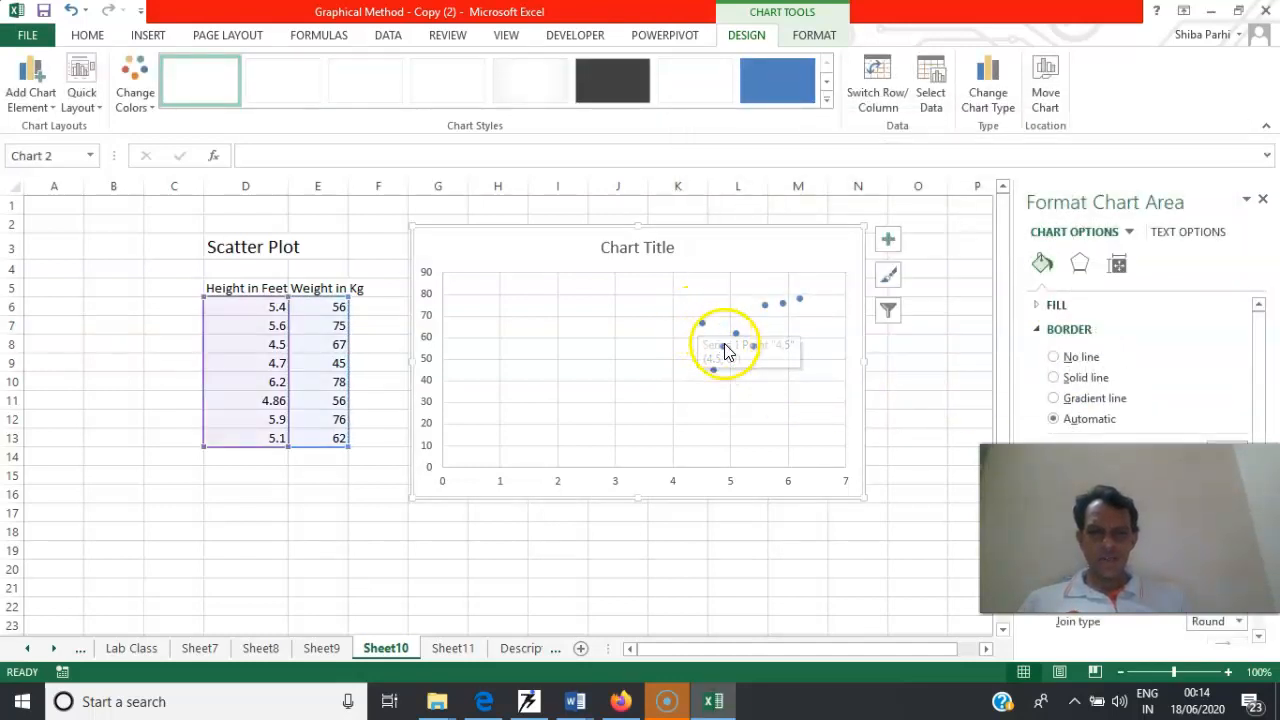
Add a second unnamed series to the scatter chart that includes the header cells, with X values D5:D13 and Y values E5:E13
right_click(581, 308)
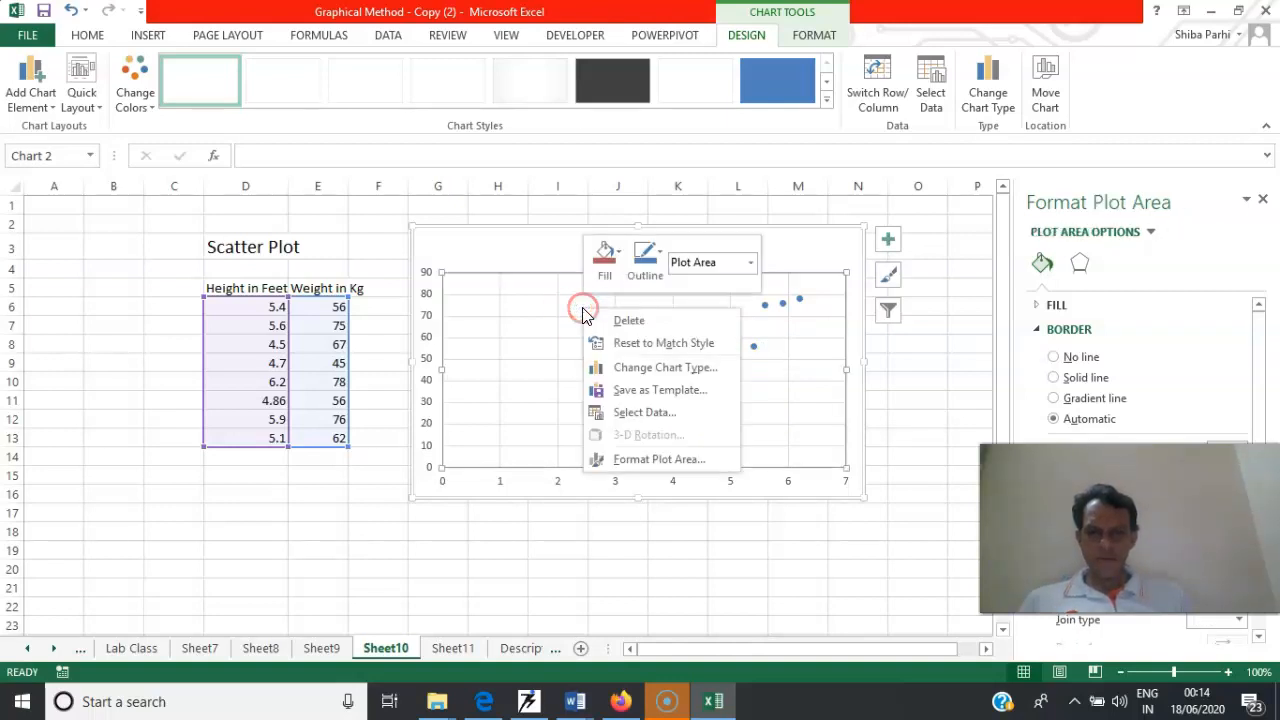
click(644, 419)
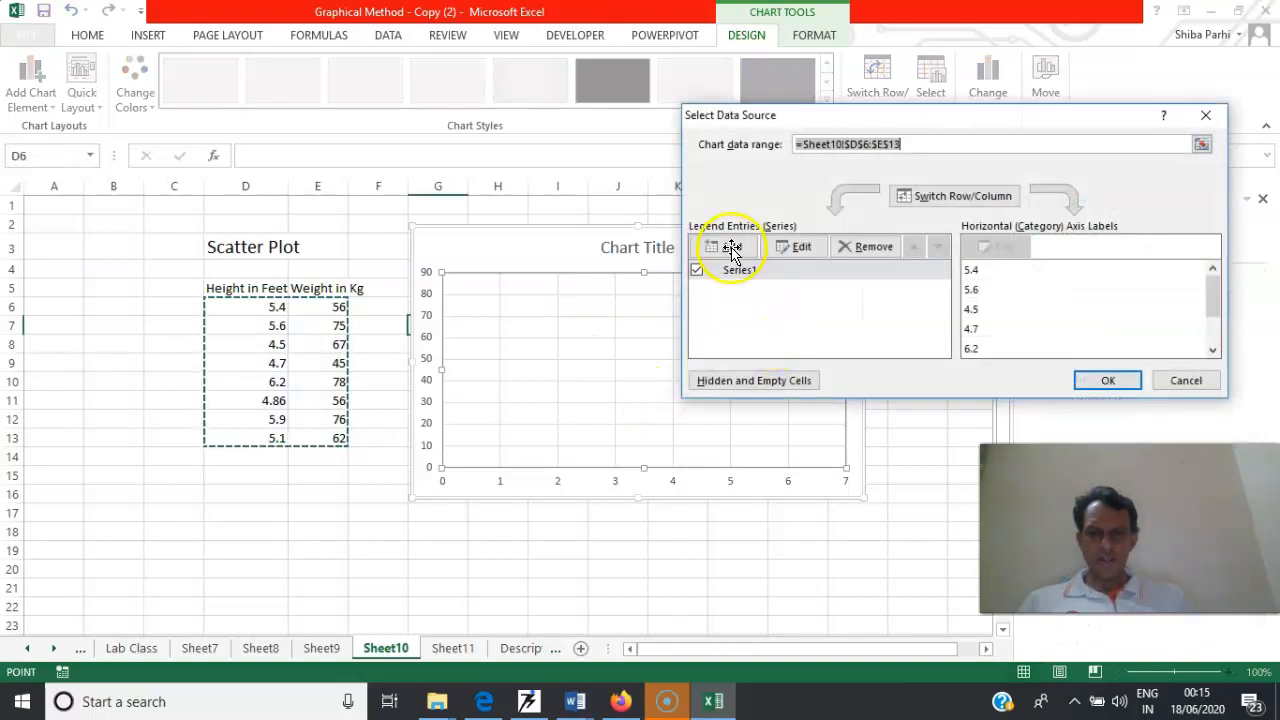
click(731, 247)
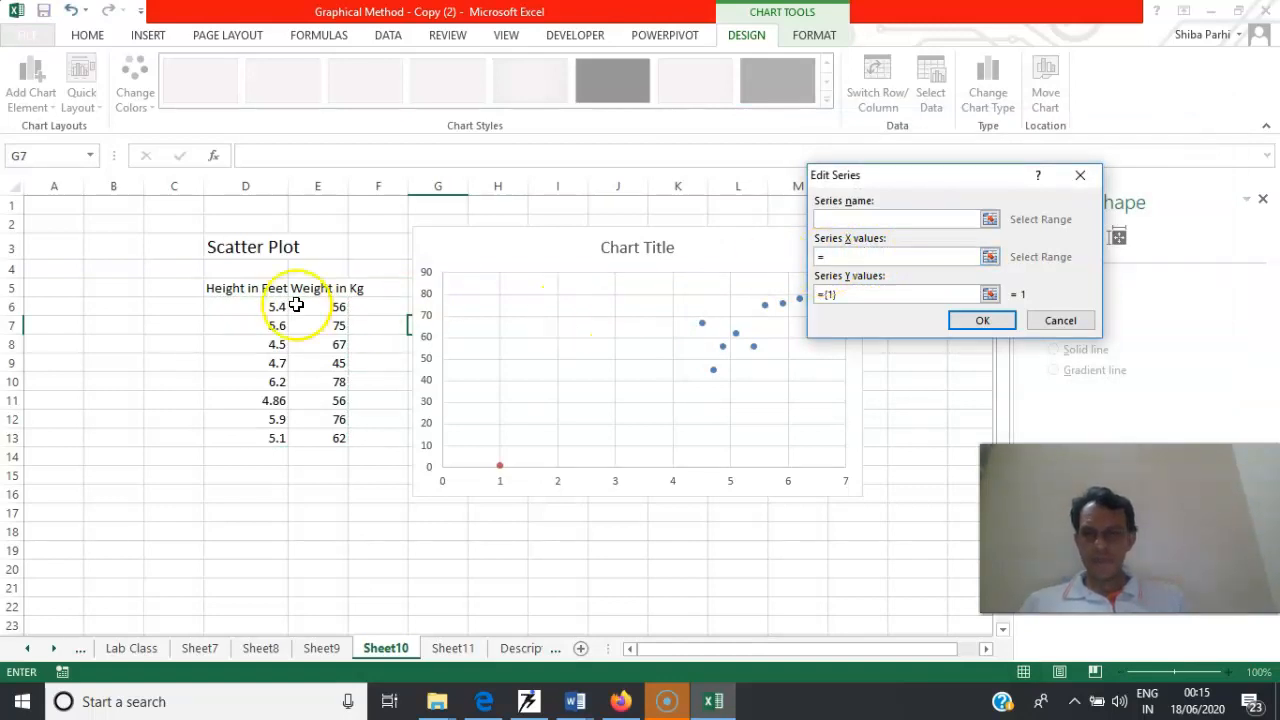
drag(254, 289, 257, 437)
click(880, 295)
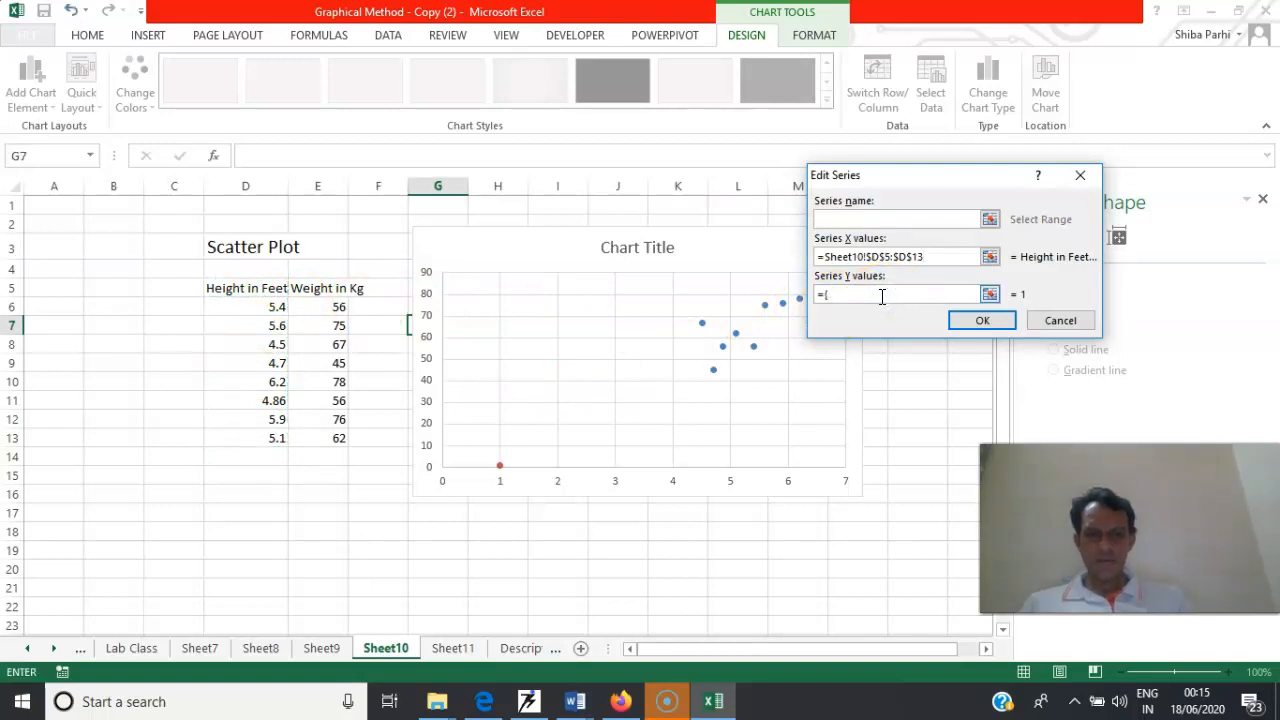
drag(311, 288, 332, 438)
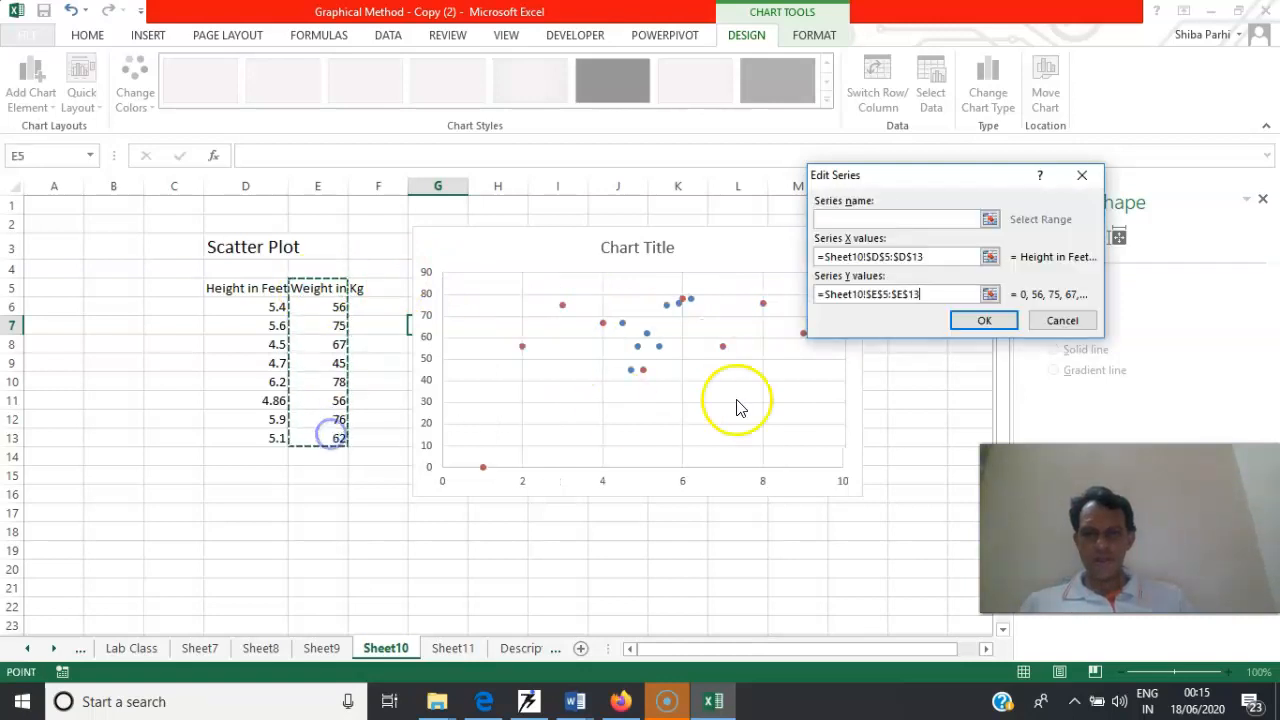
click(980, 330)
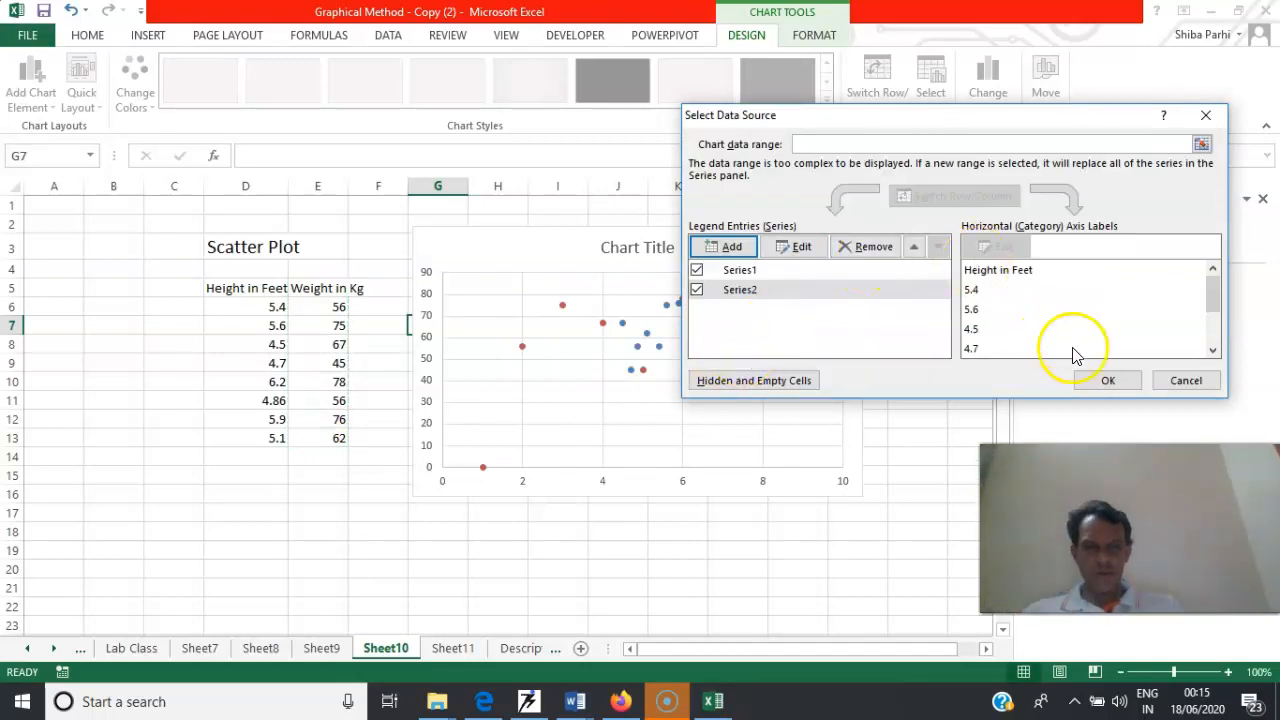
click(1100, 380)
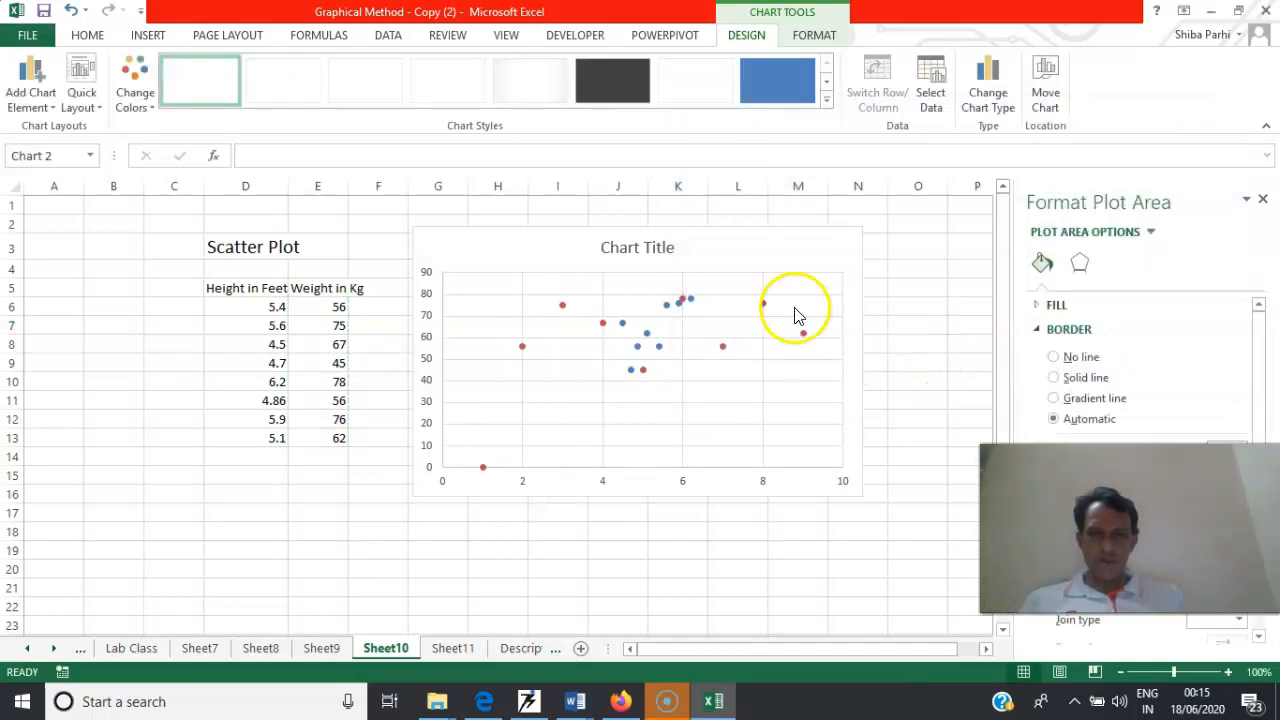
Change the chart to a scatter with smooth lines and markers, and delete the blue series plotted from D6:E13
click(86, 36)
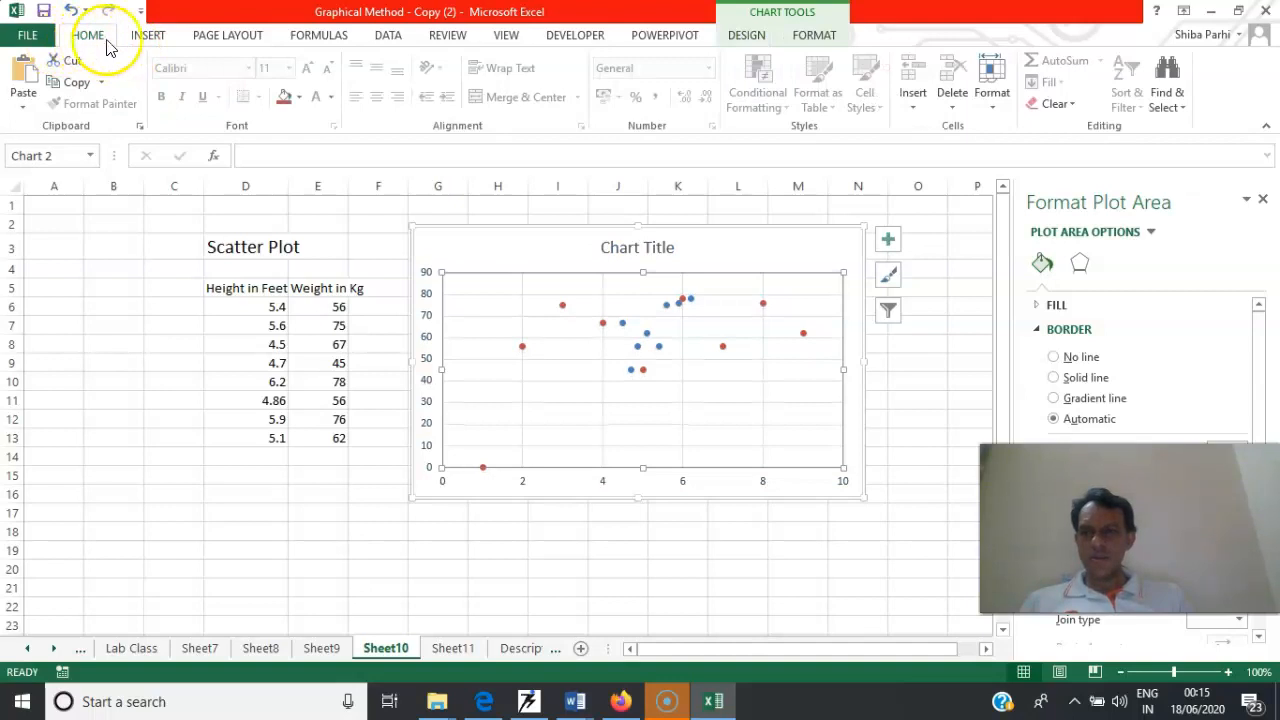
click(148, 38)
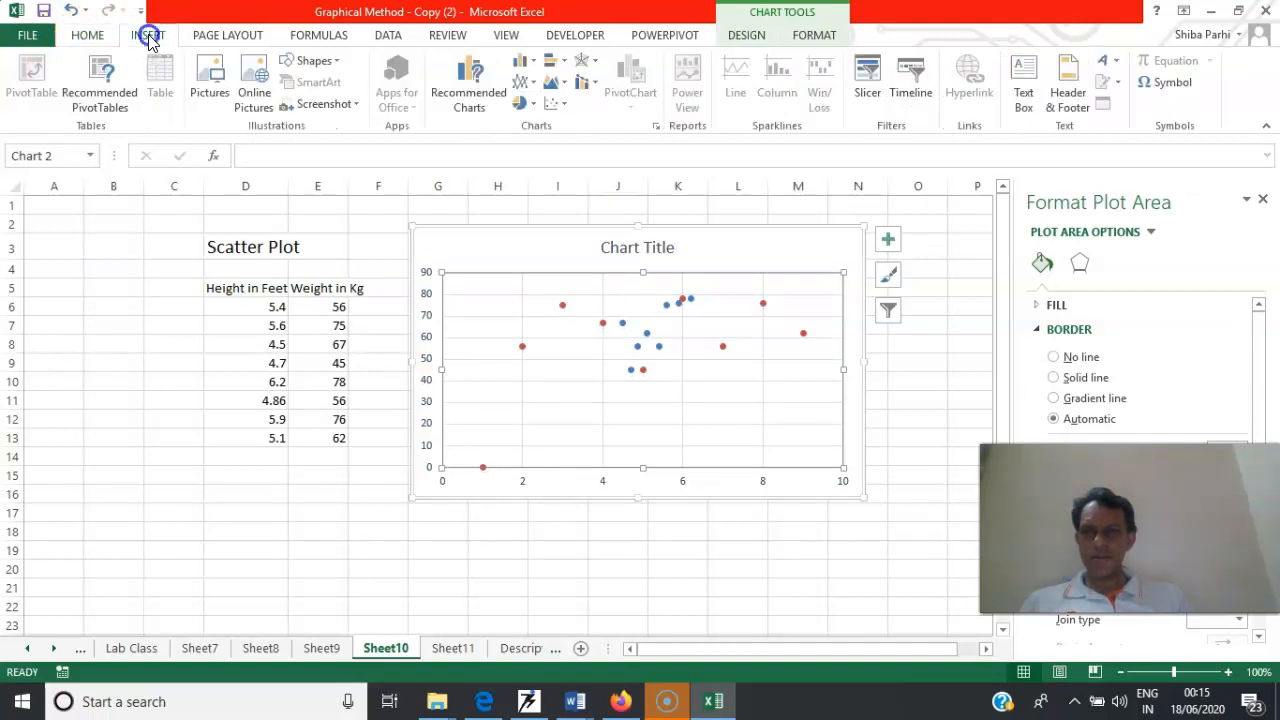
click(558, 103)
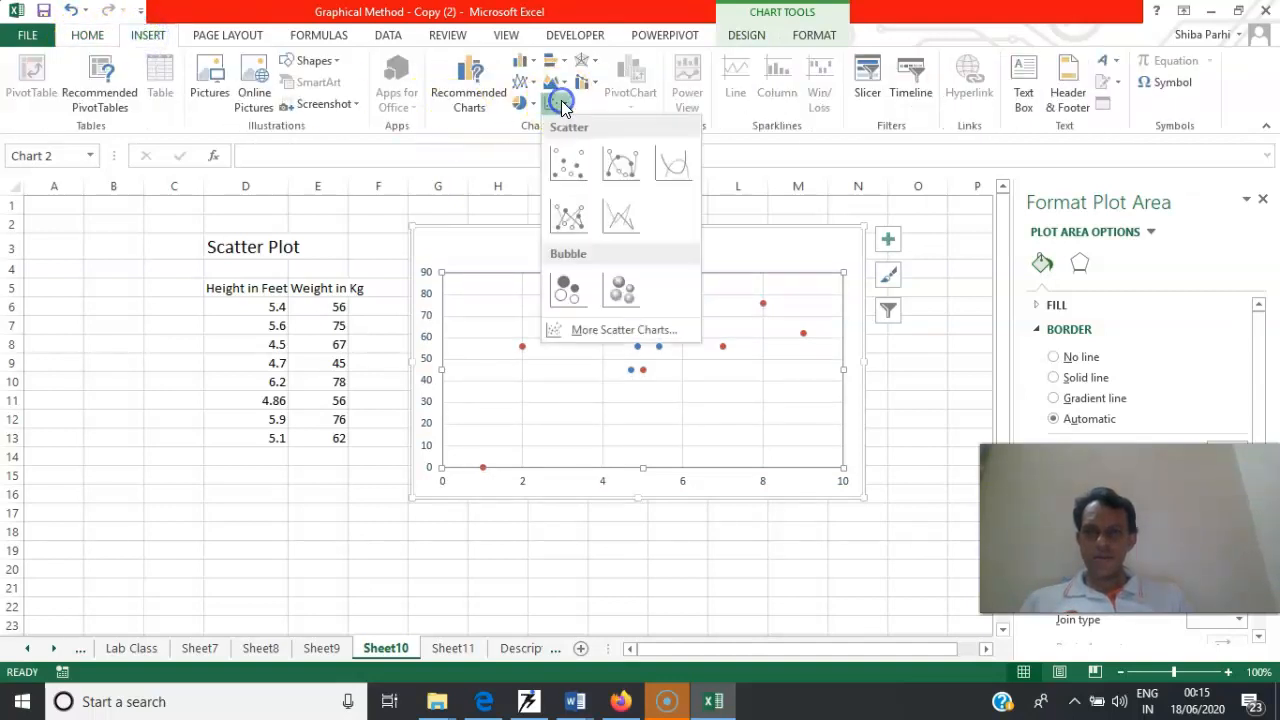
click(627, 168)
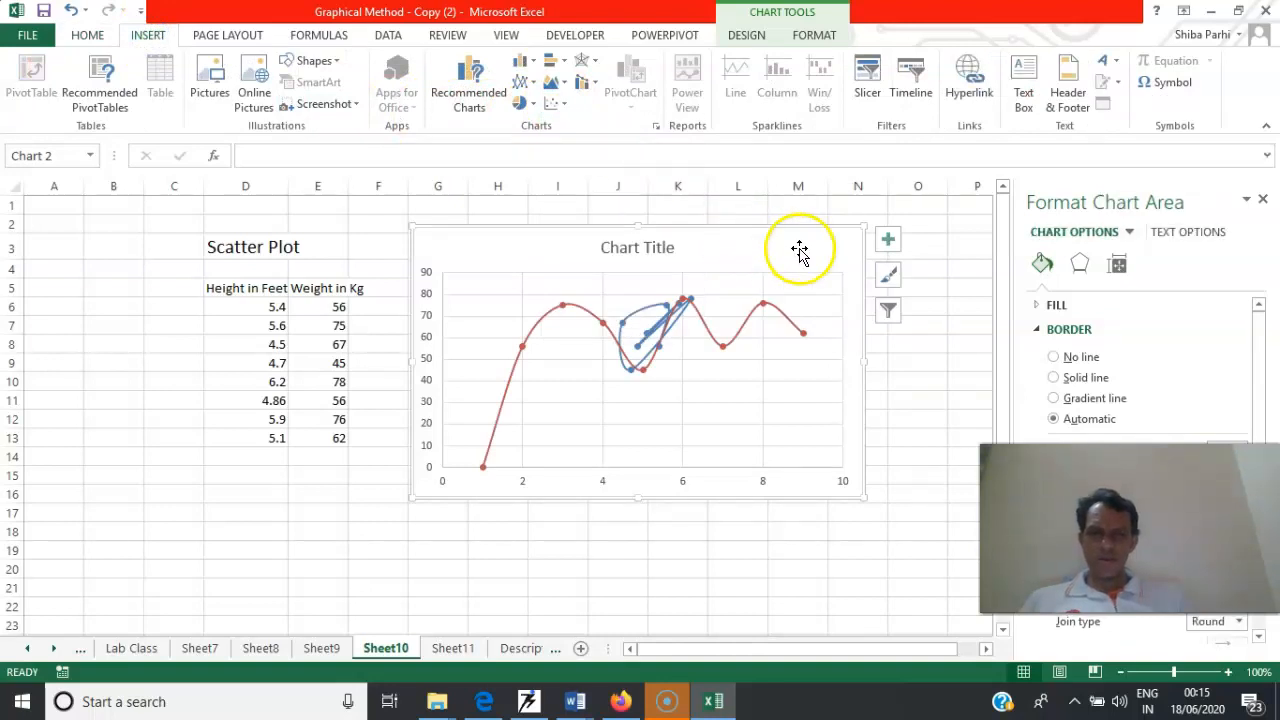
click(650, 305)
key(Delete)
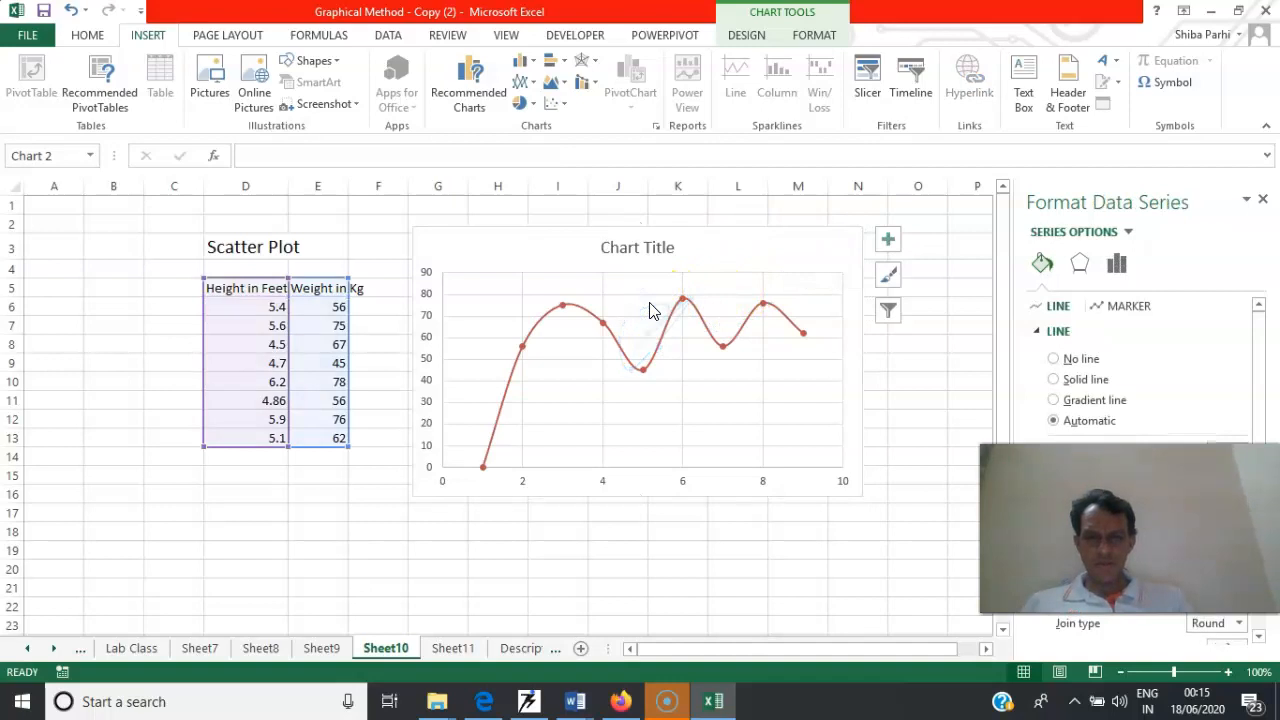
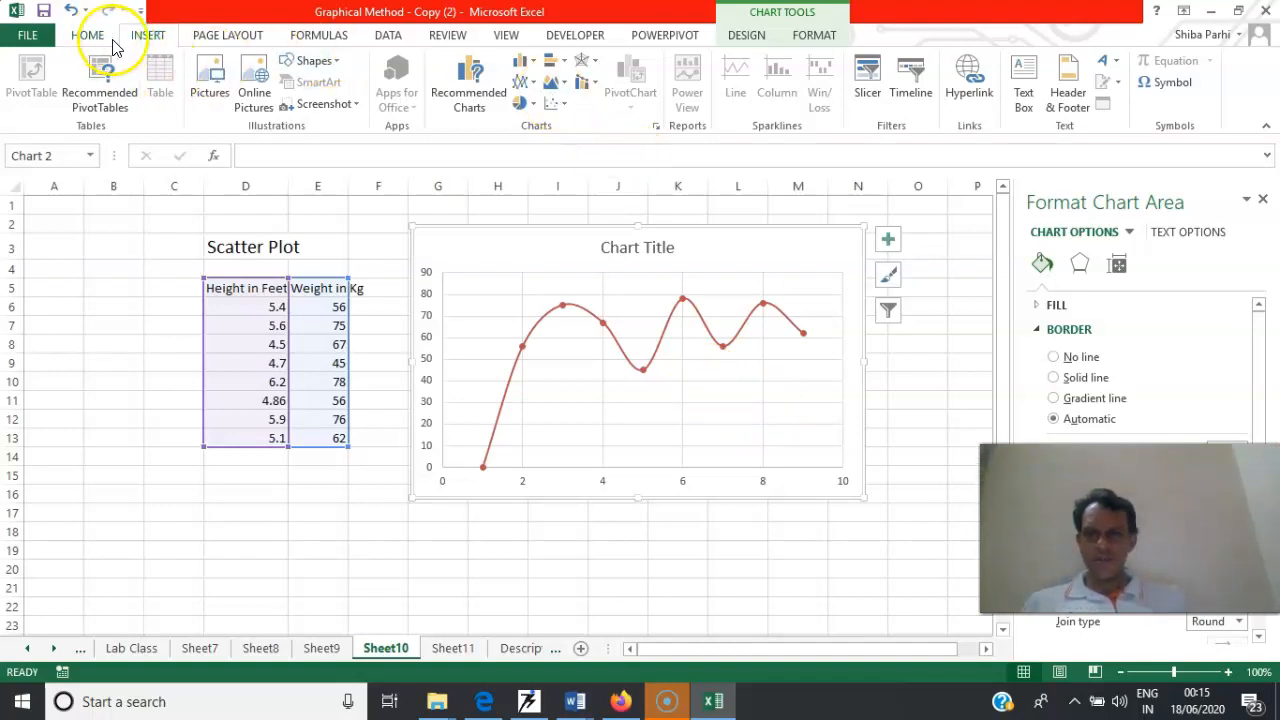
Check the series listed in the scatter chart's data source on Sheet10
right_click(528, 262)
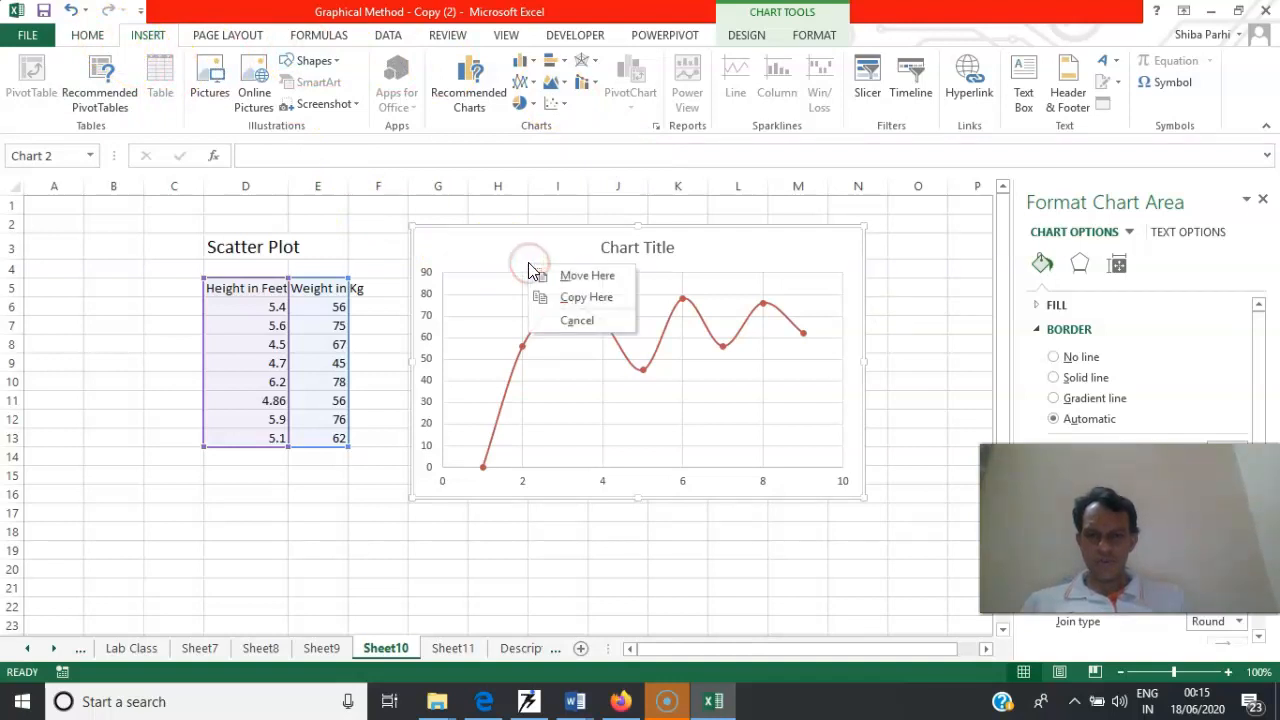
right_click(525, 240)
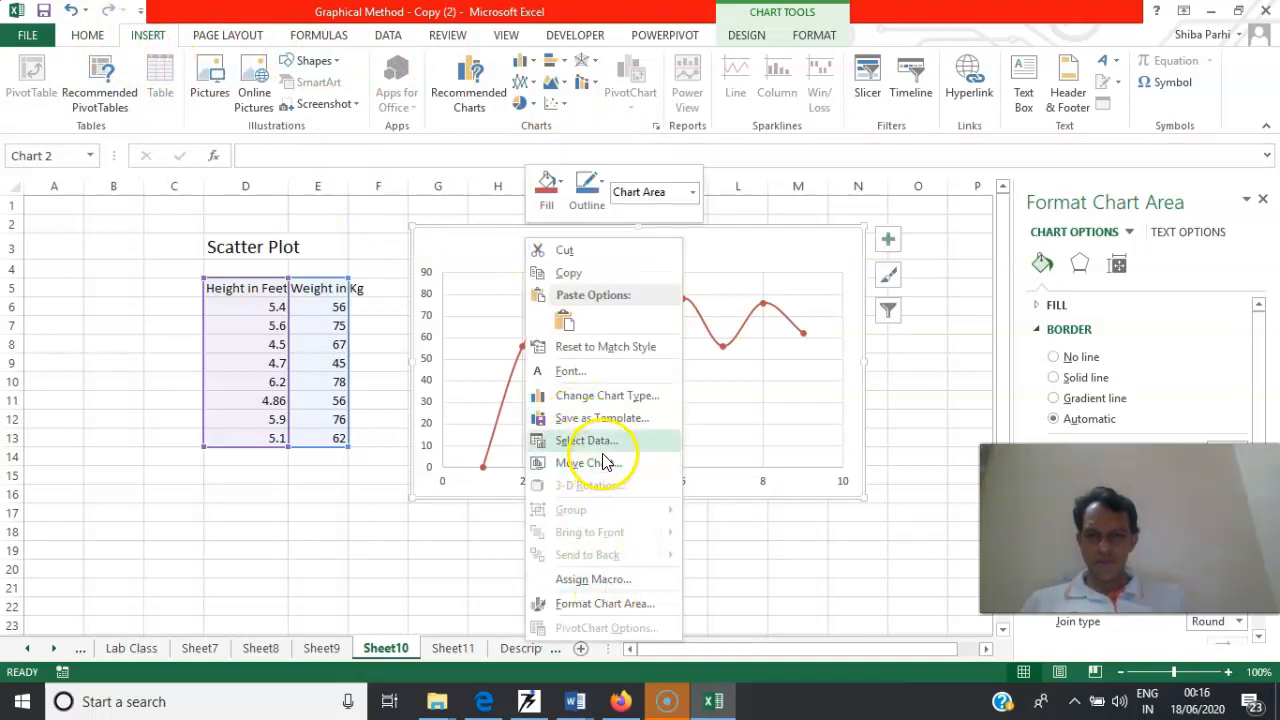
click(590, 441)
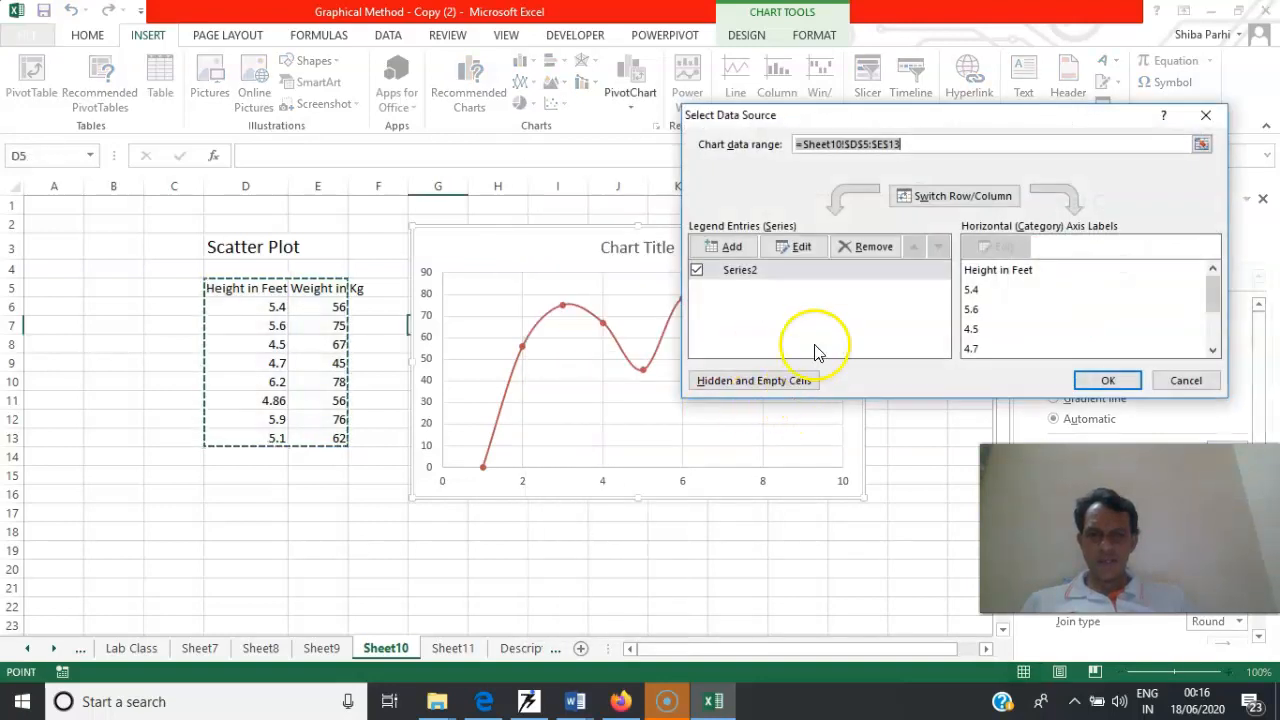
click(740, 270)
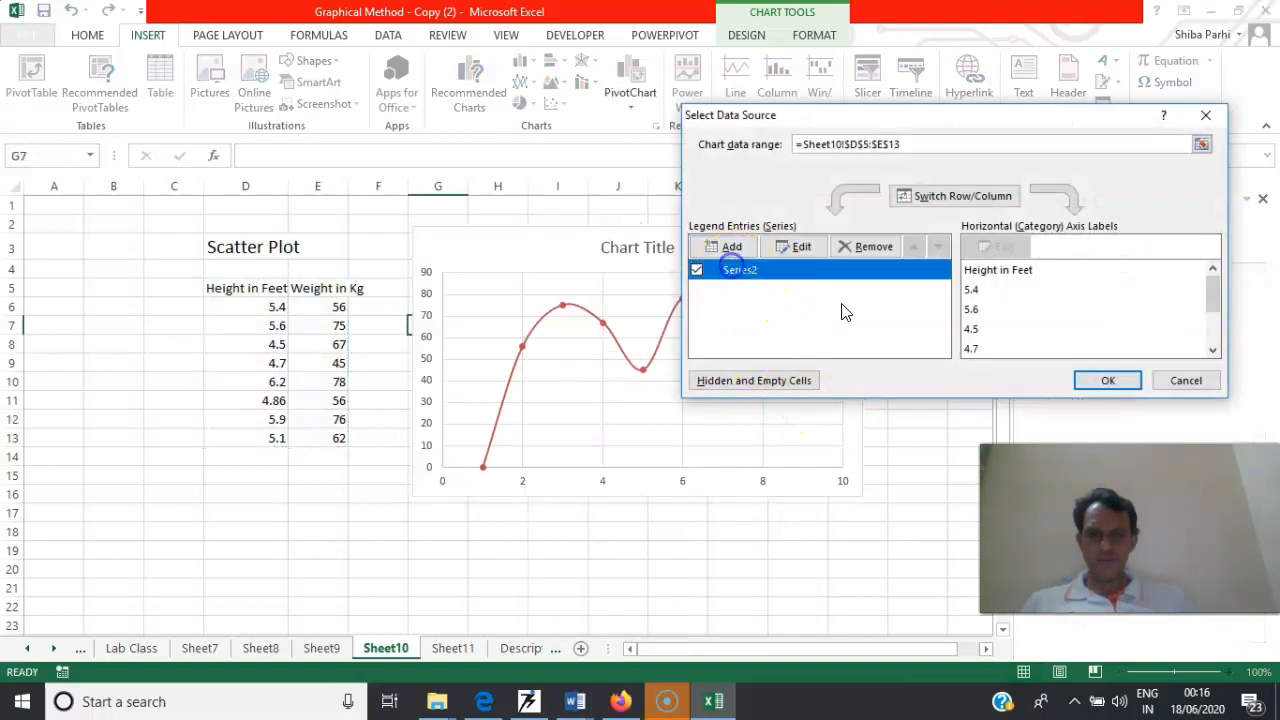
click(1104, 380)
Remove the only series from the scatter chart's data source
right_click(760, 264)
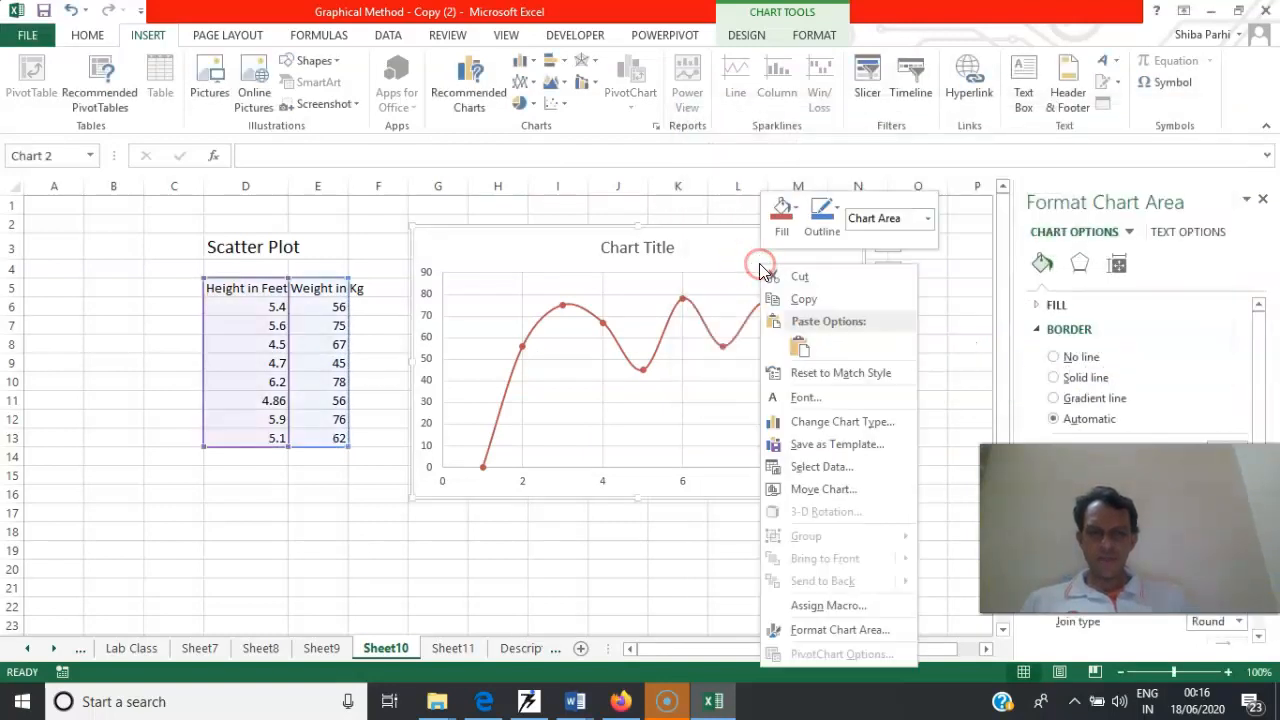
click(818, 467)
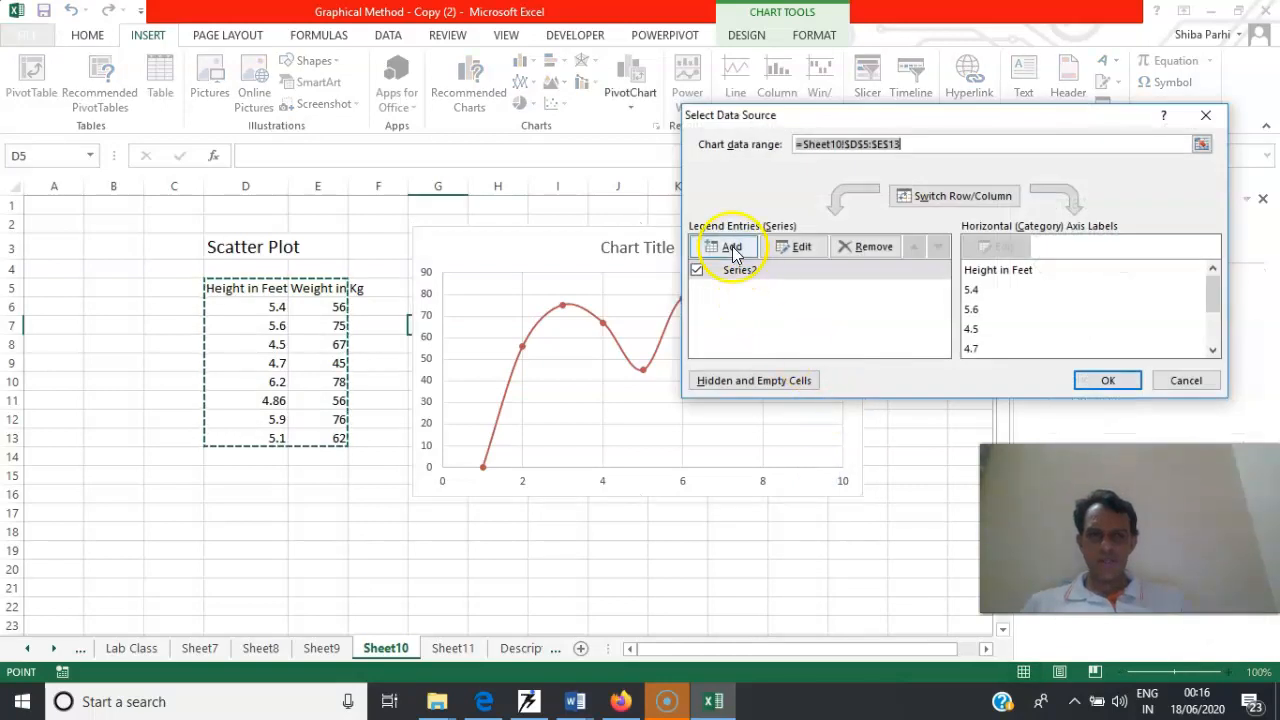
click(734, 272)
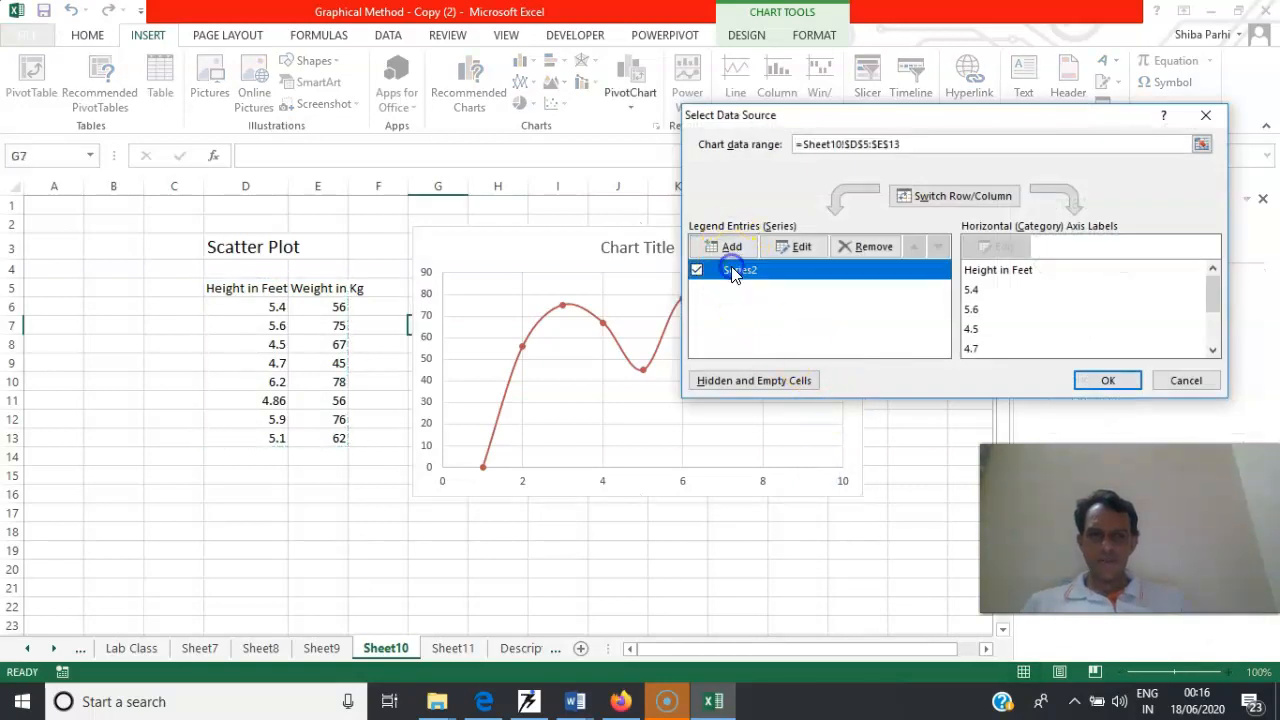
click(873, 251)
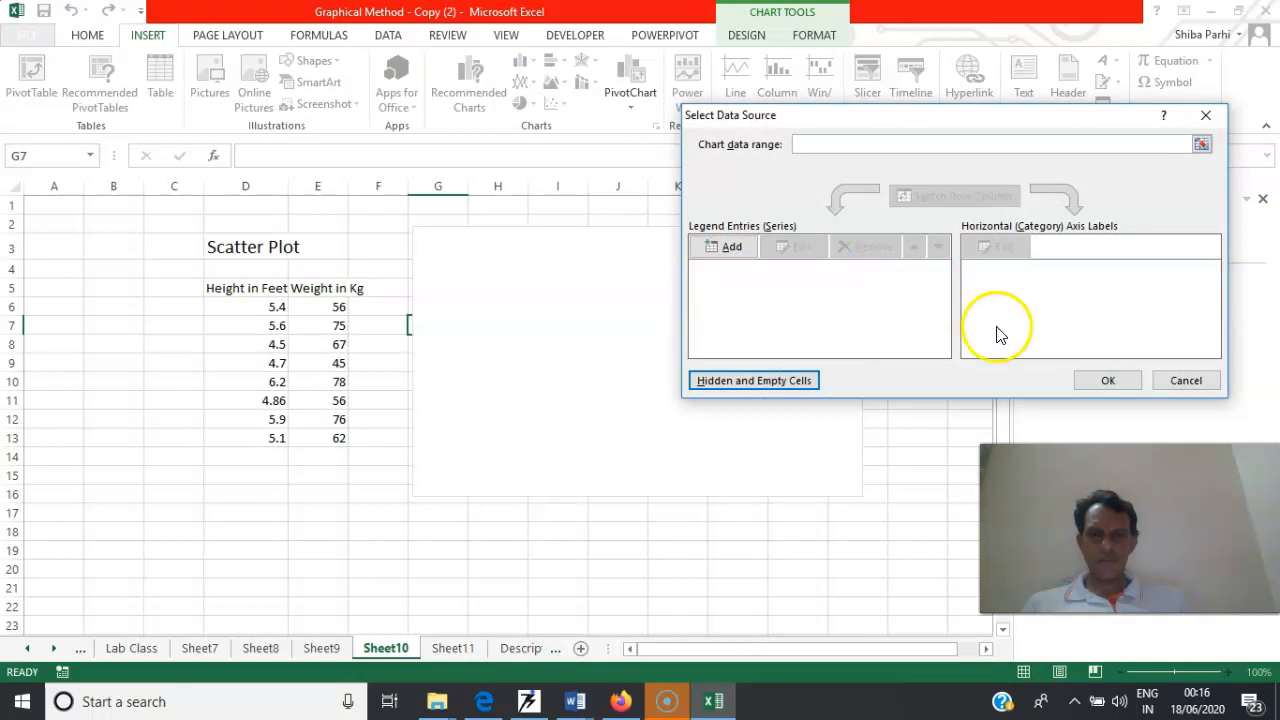
Add a new unnamed series to the emptied scatter chart, with X values D5:D13 and Y values E5:E13
click(724, 252)
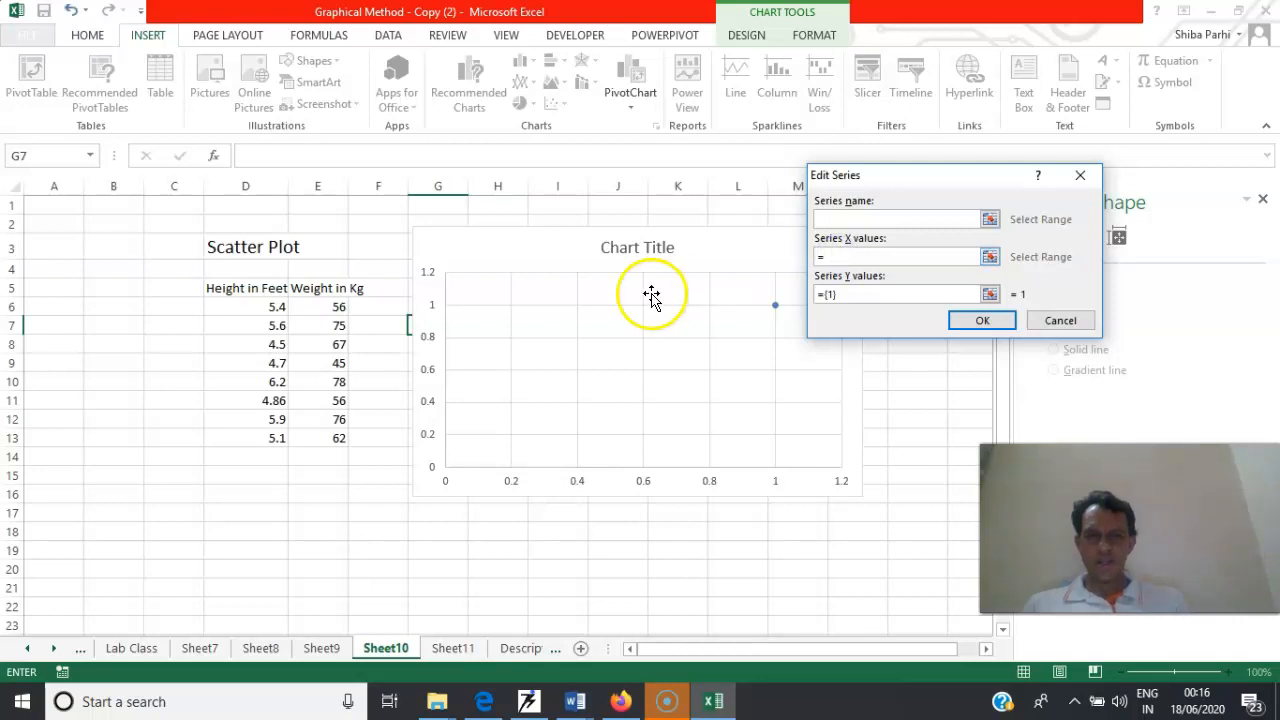
drag(250, 289, 260, 436)
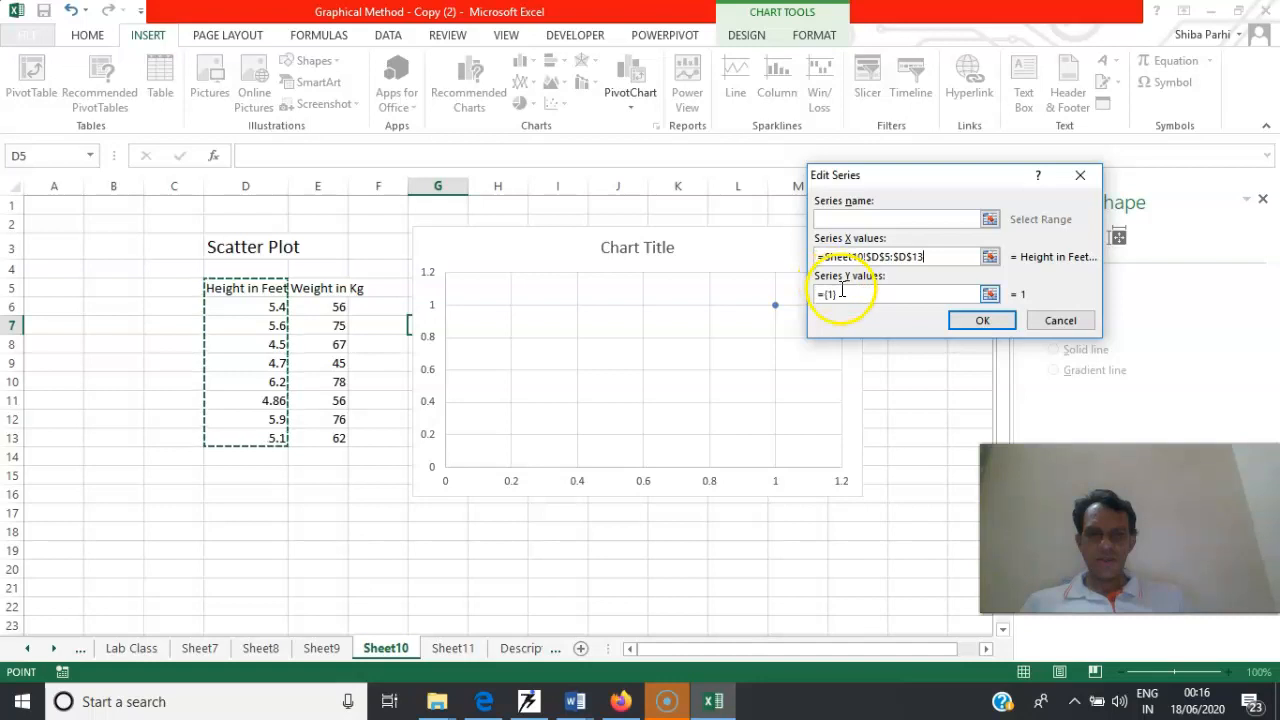
double_click(842, 293)
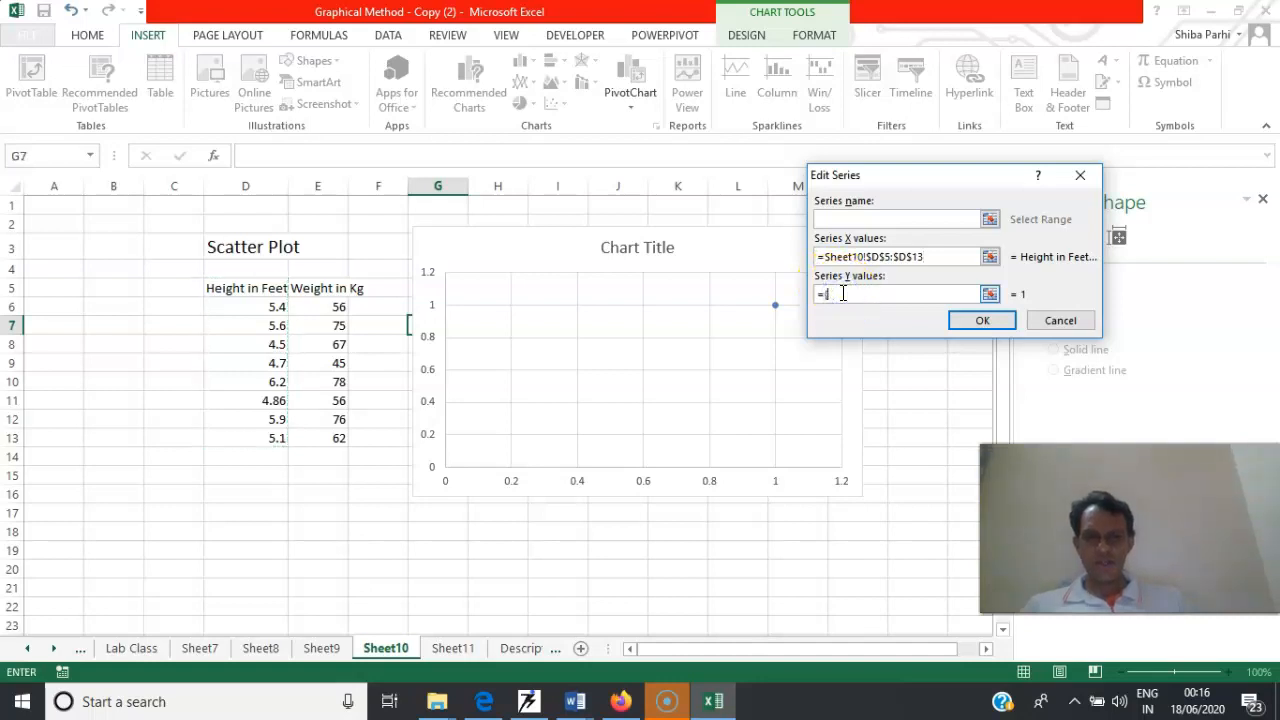
drag(343, 289, 346, 437)
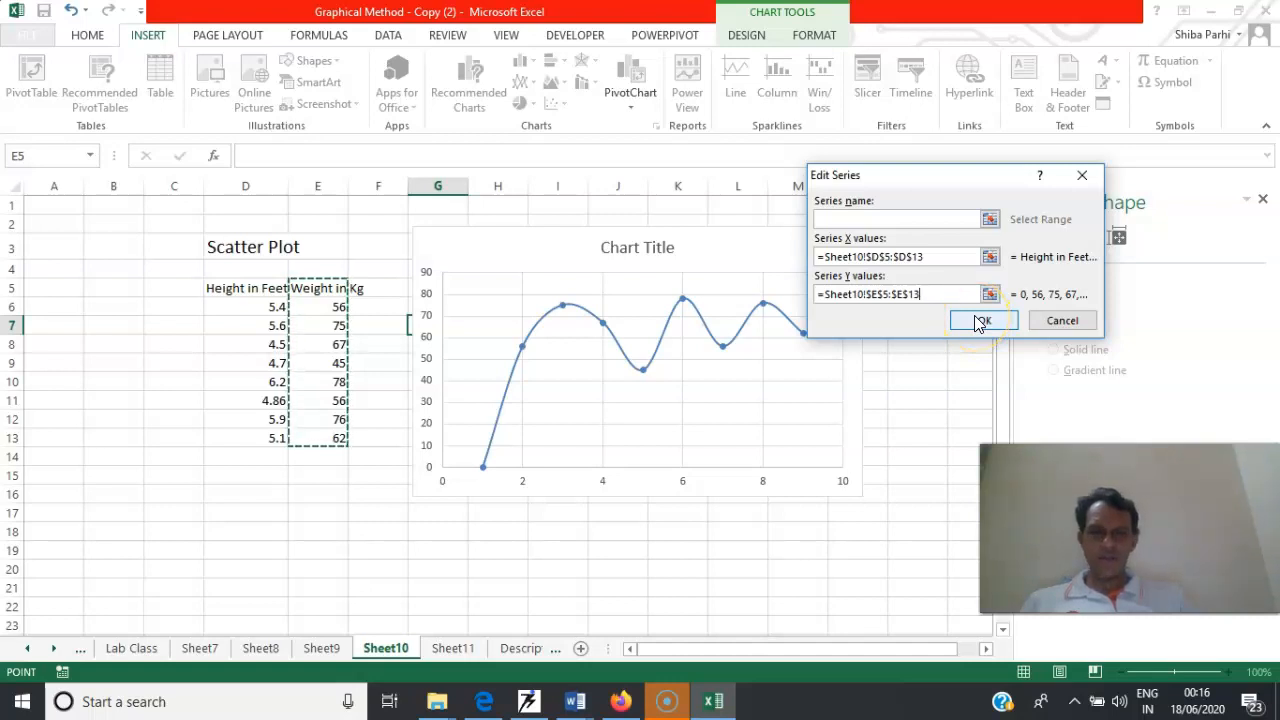
click(980, 321)
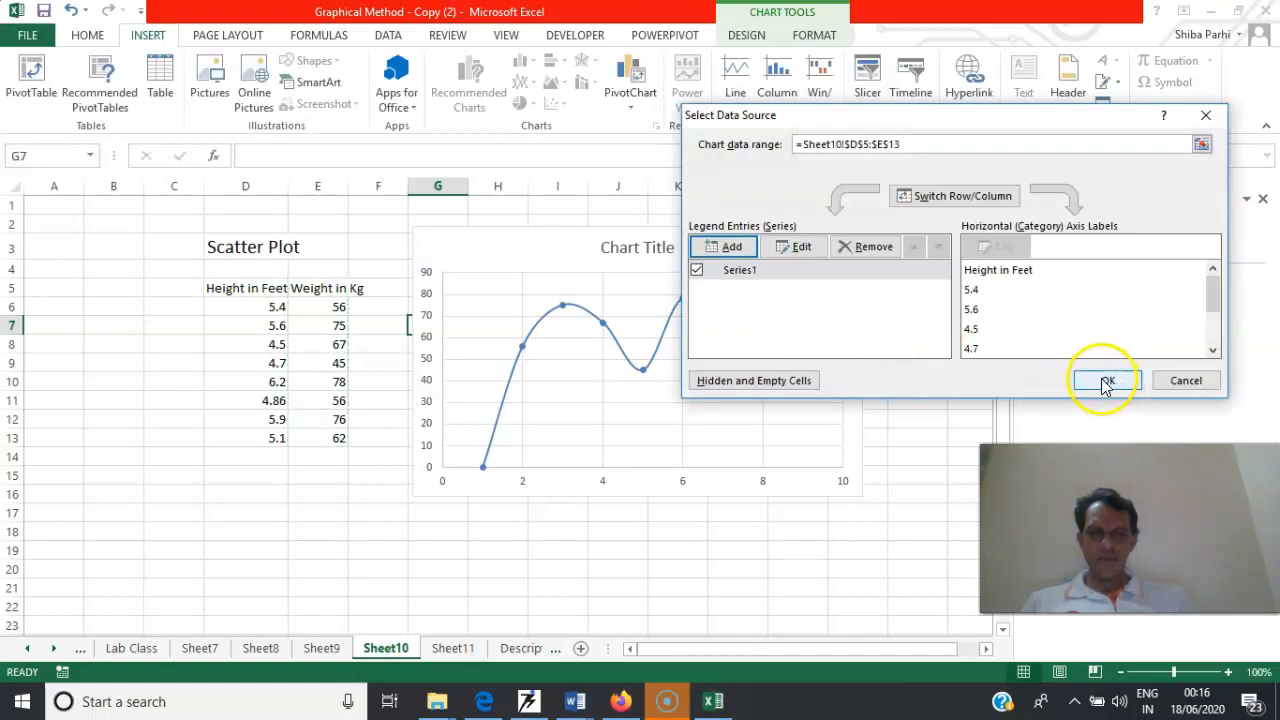
click(1107, 382)
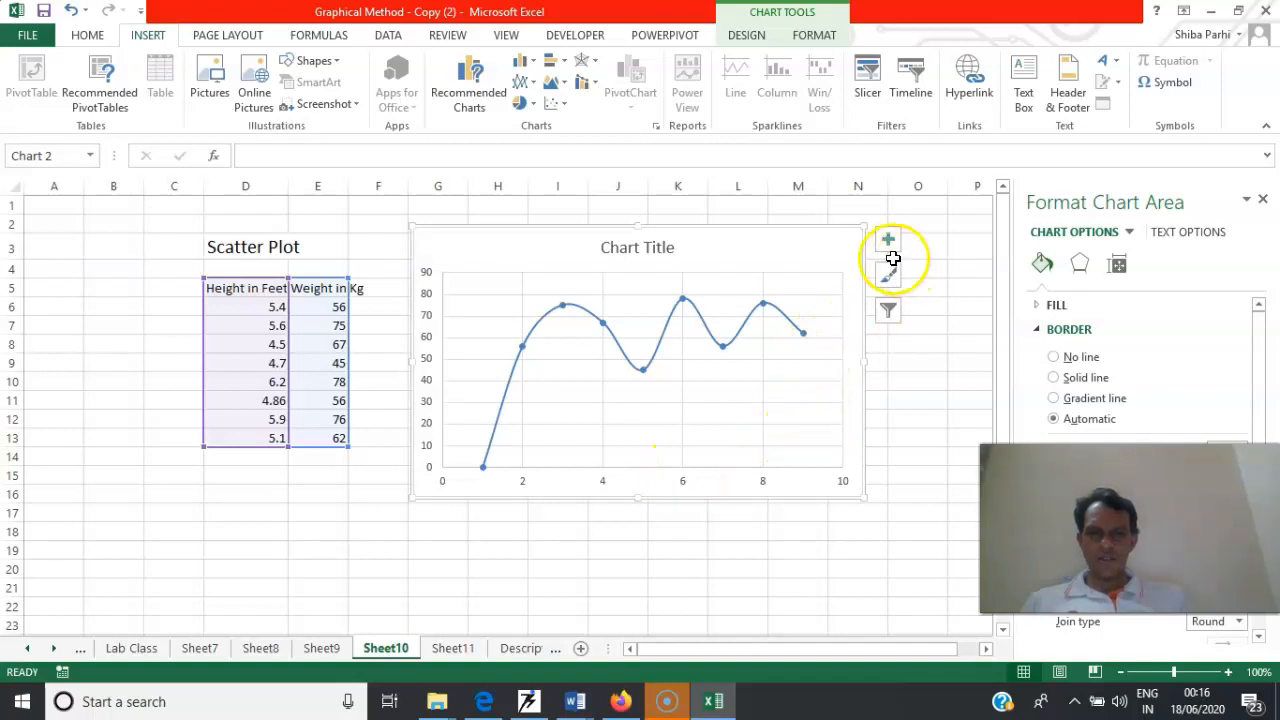
View the formatting options of the scatter chart's vertical axis
right_click(785, 345)
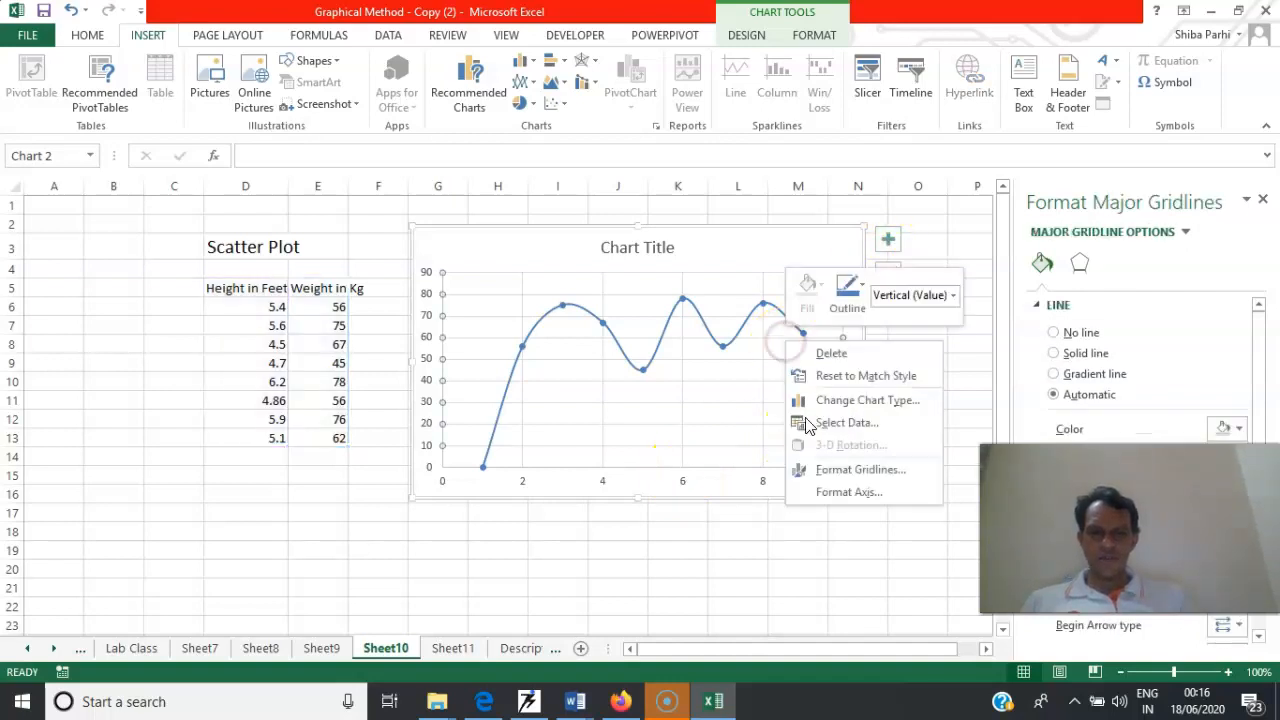
click(858, 491)
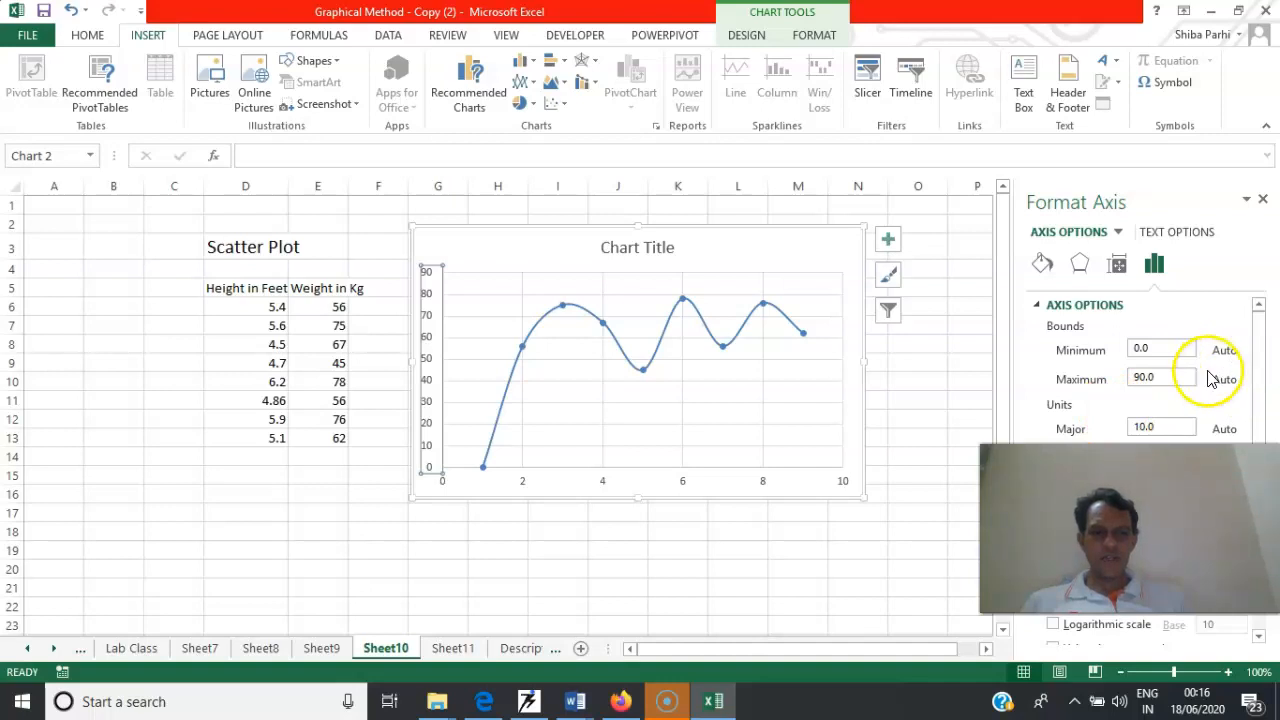
click(808, 400)
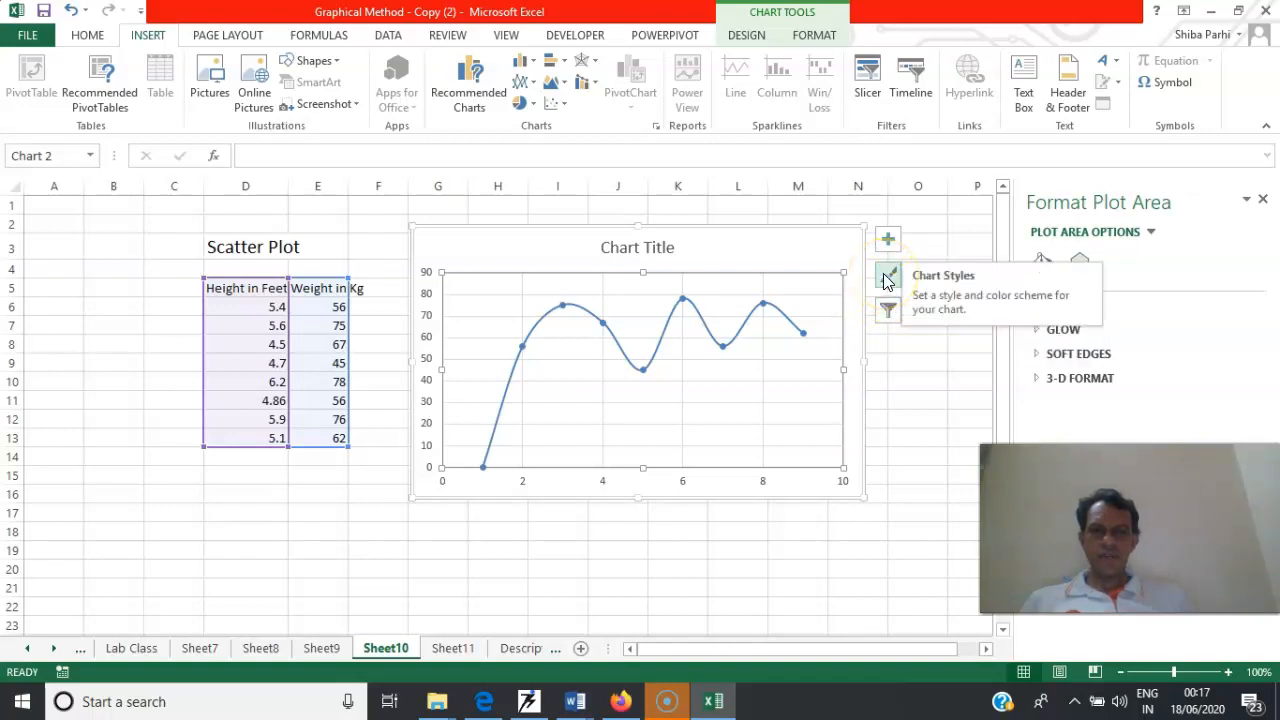
Add a trendline and a legend to the height and weight scatter chart
click(887, 241)
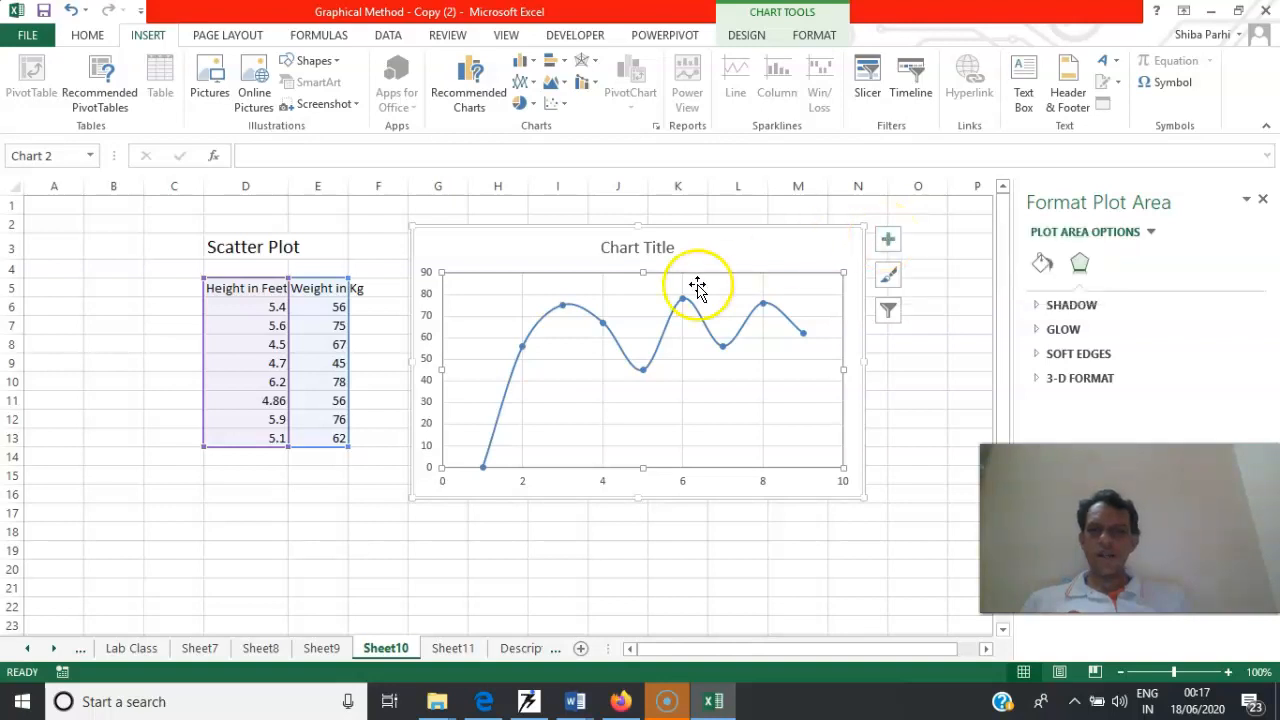
click(889, 244)
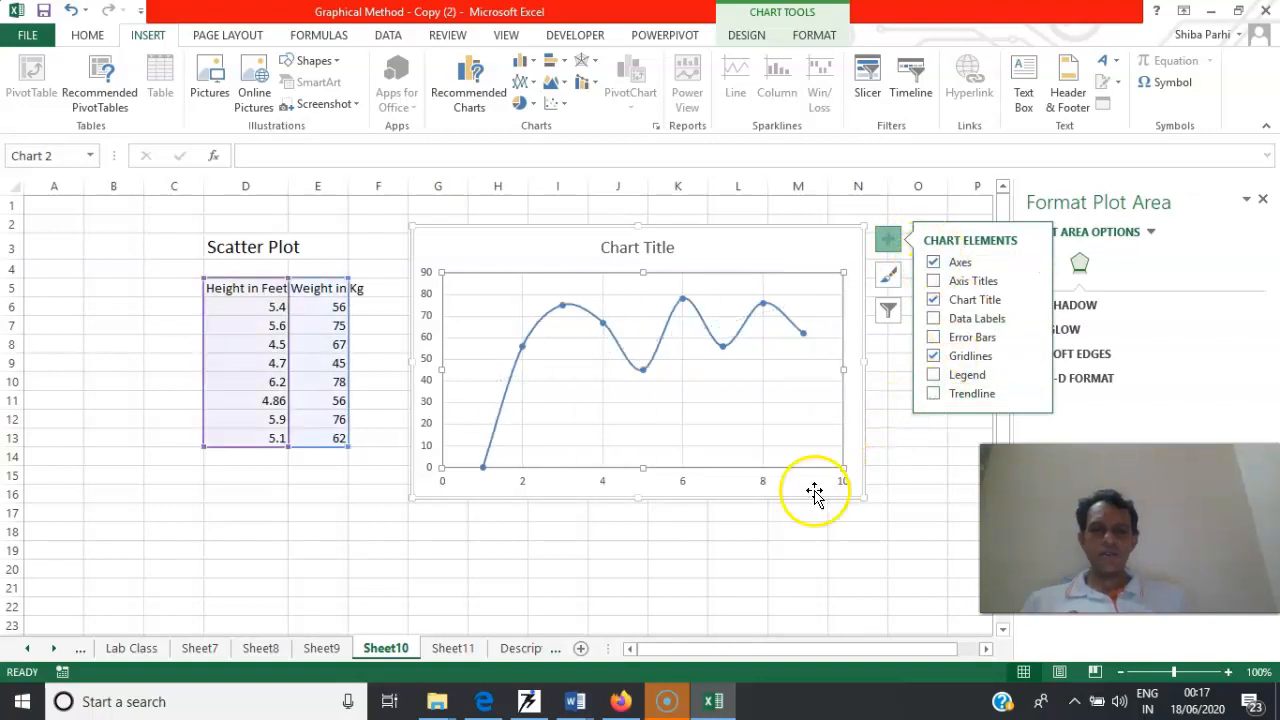
click(796, 511)
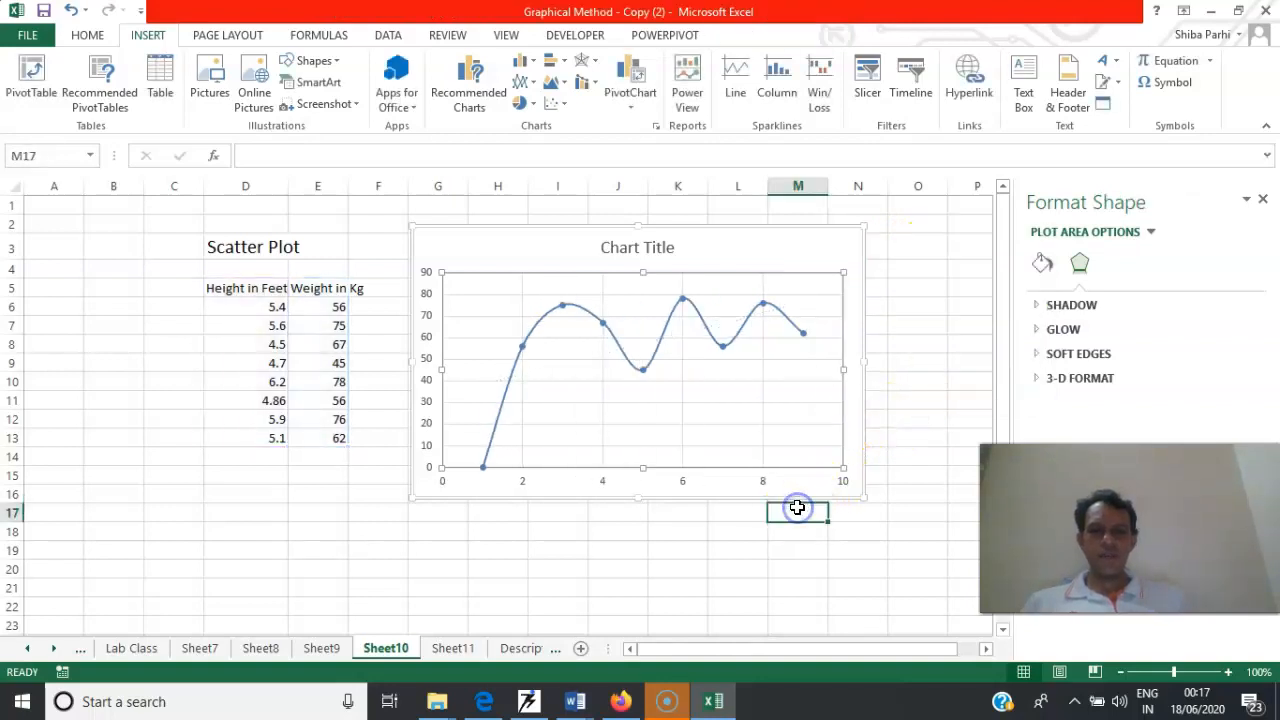
click(860, 251)
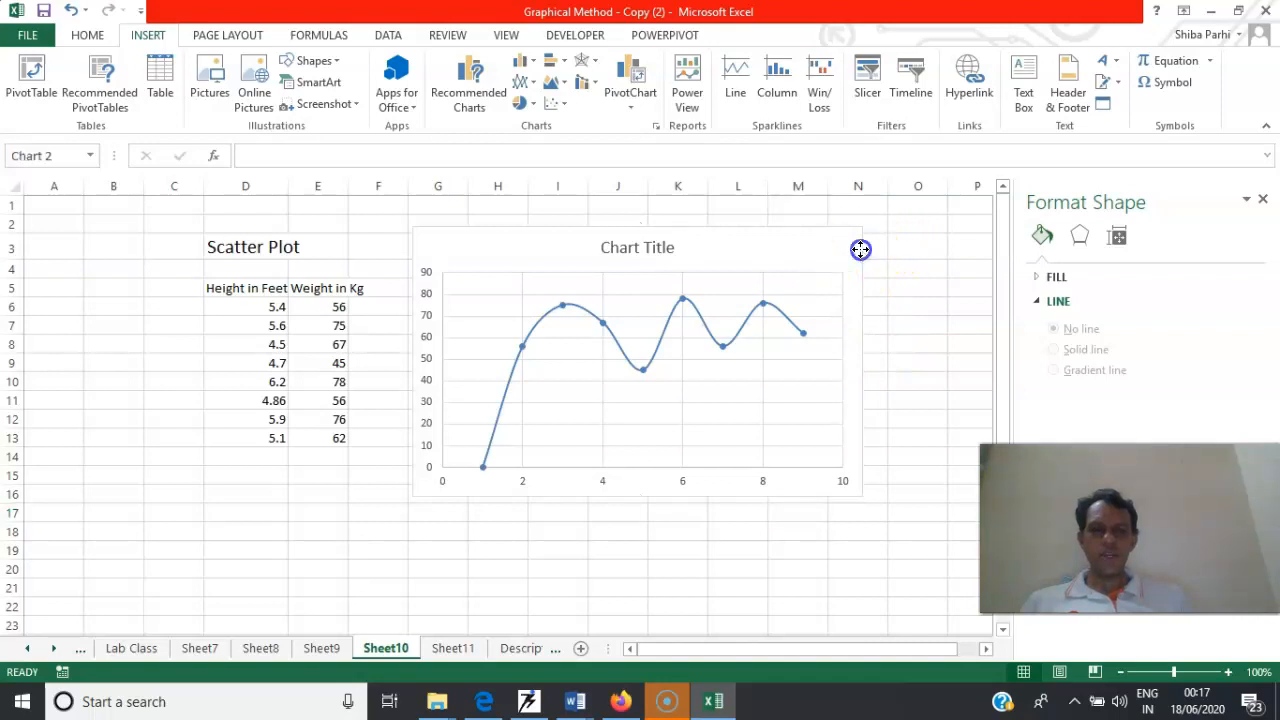
click(883, 244)
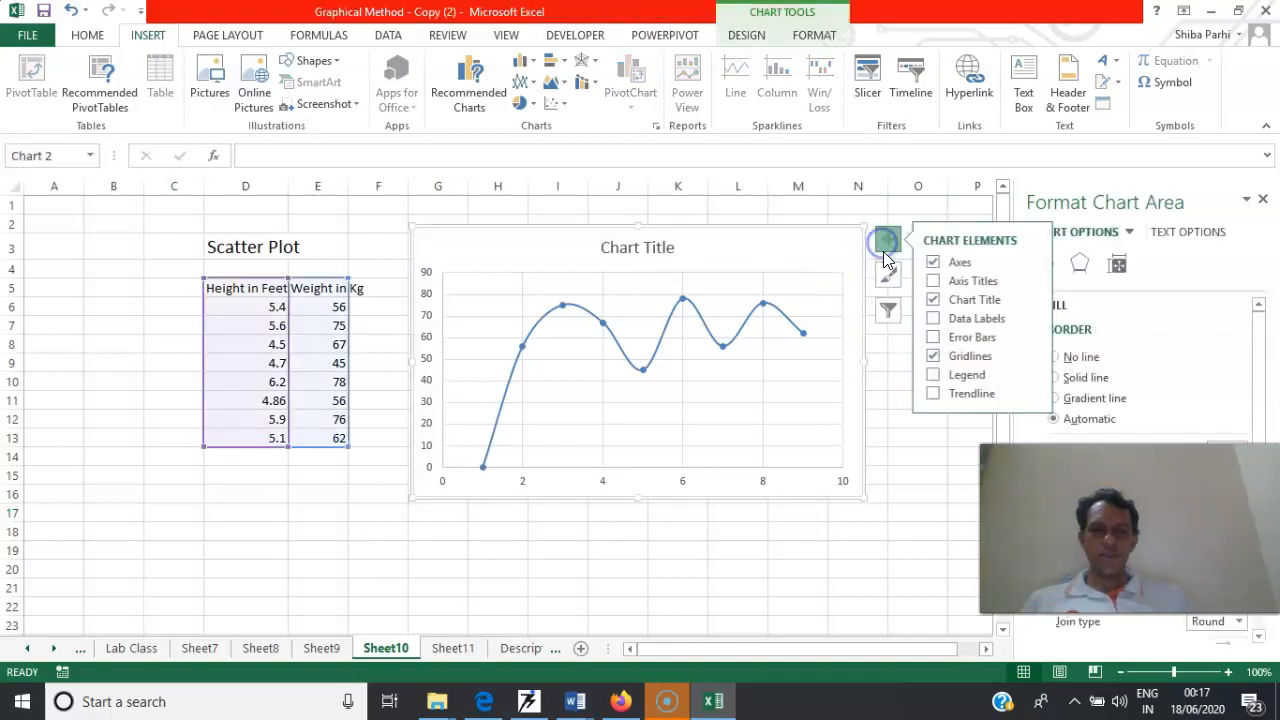
click(931, 394)
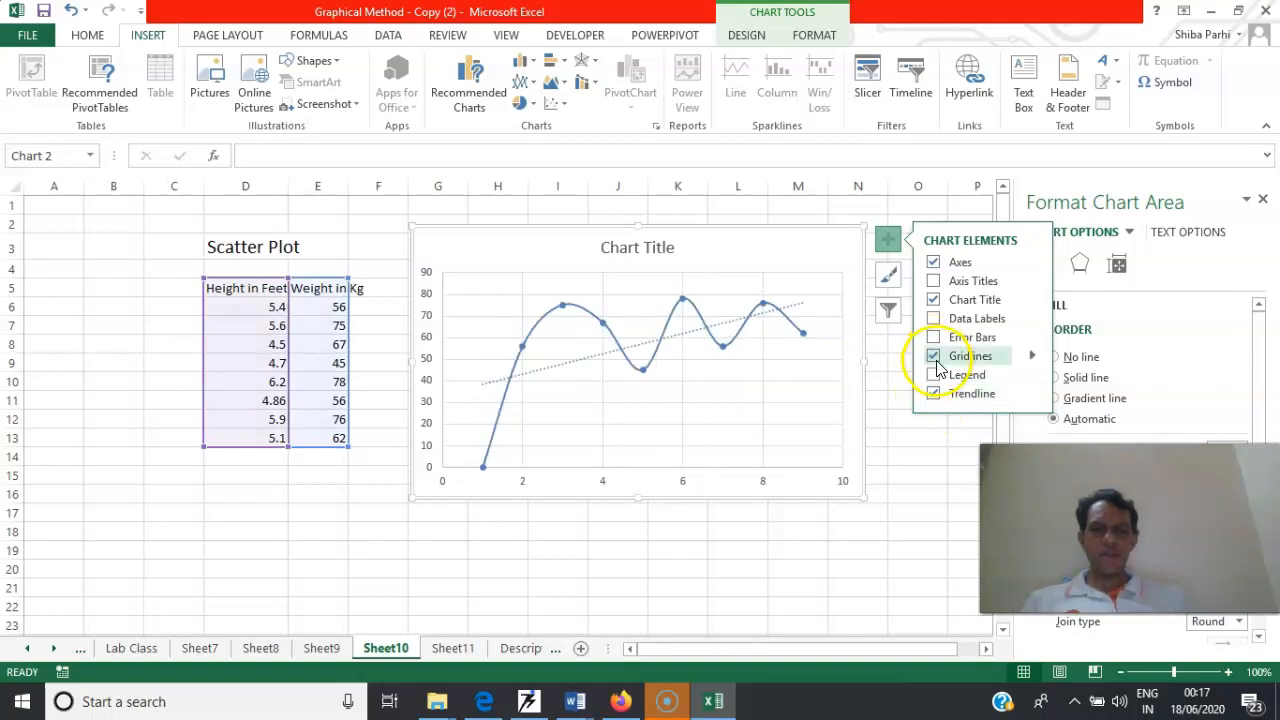
click(934, 377)
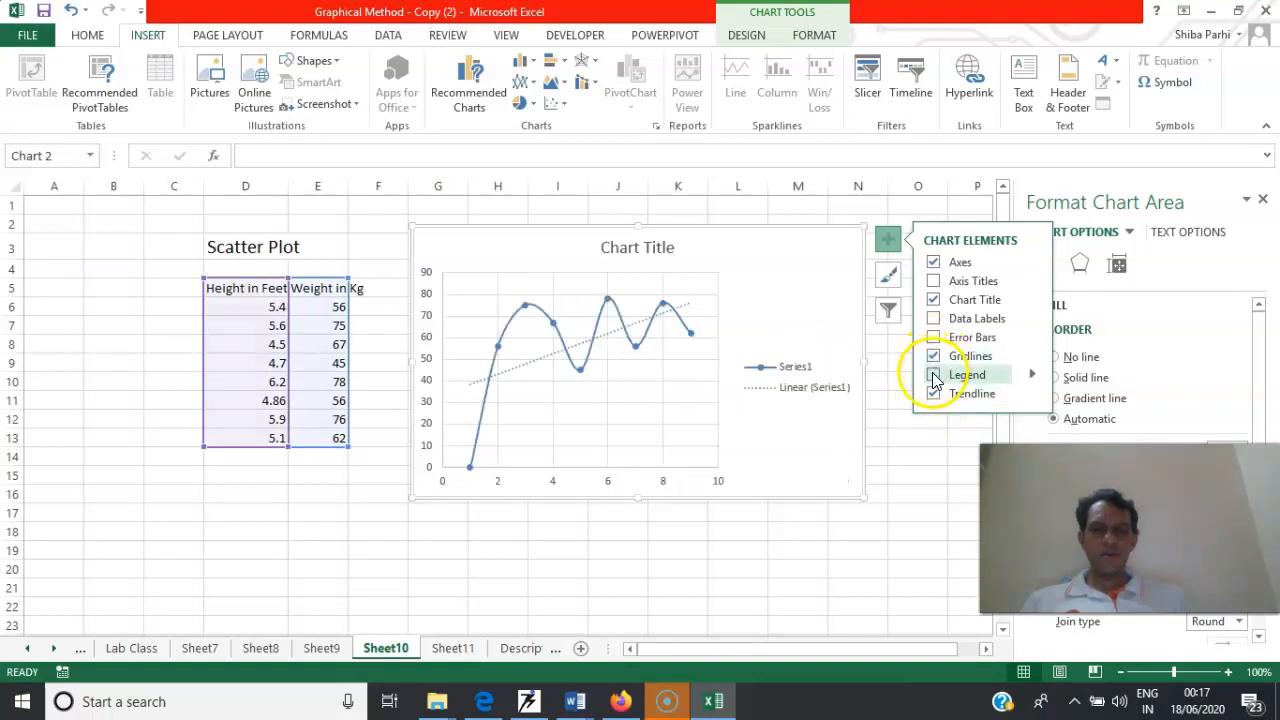
click(809, 390)
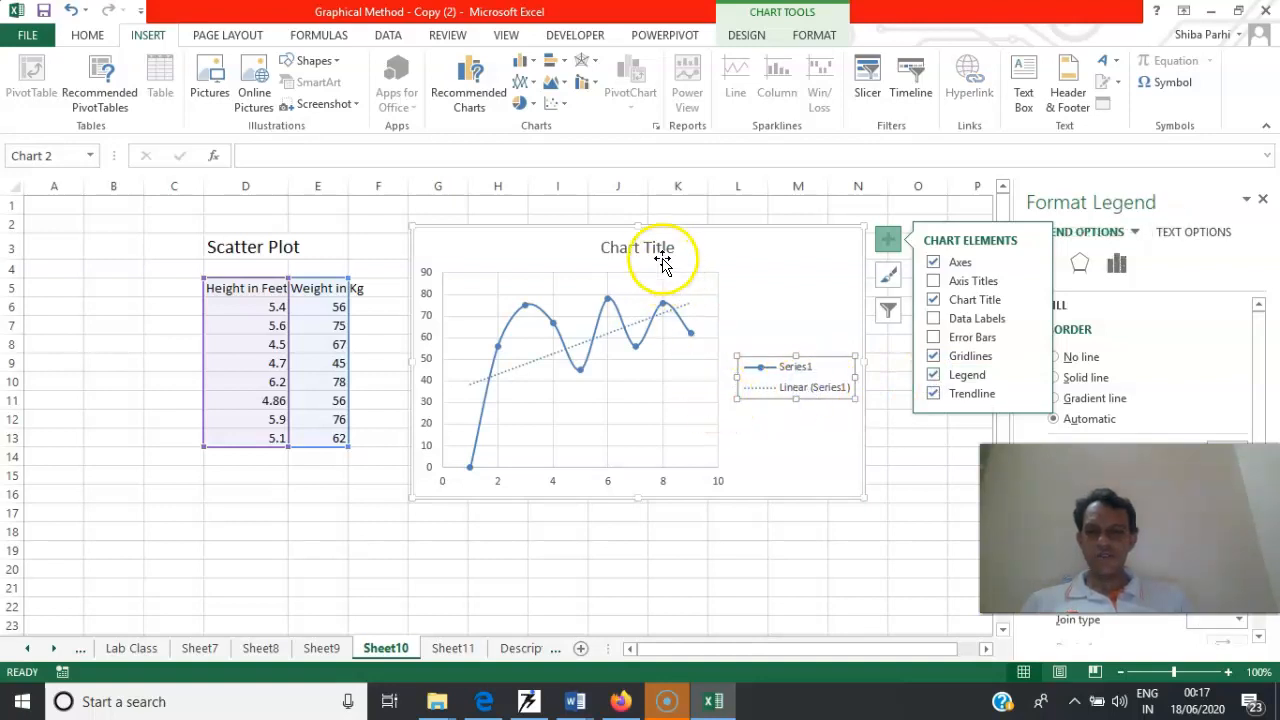
click(655, 243)
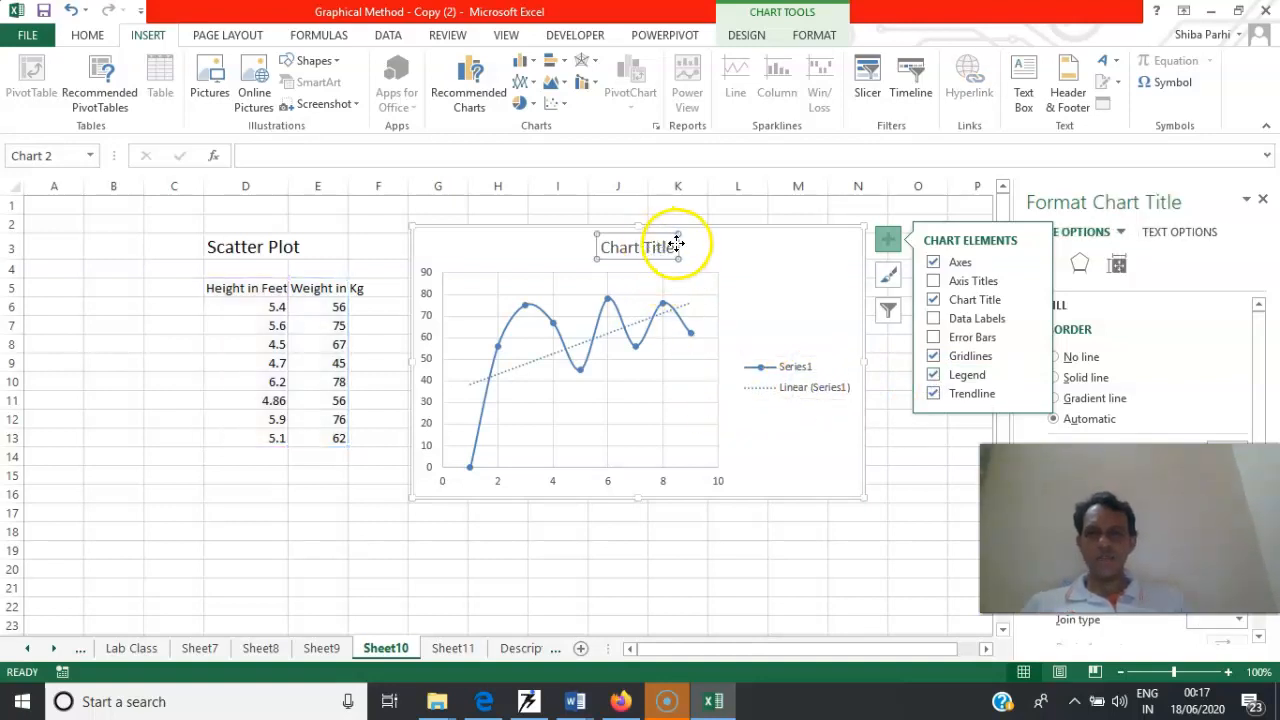
click(672, 246)
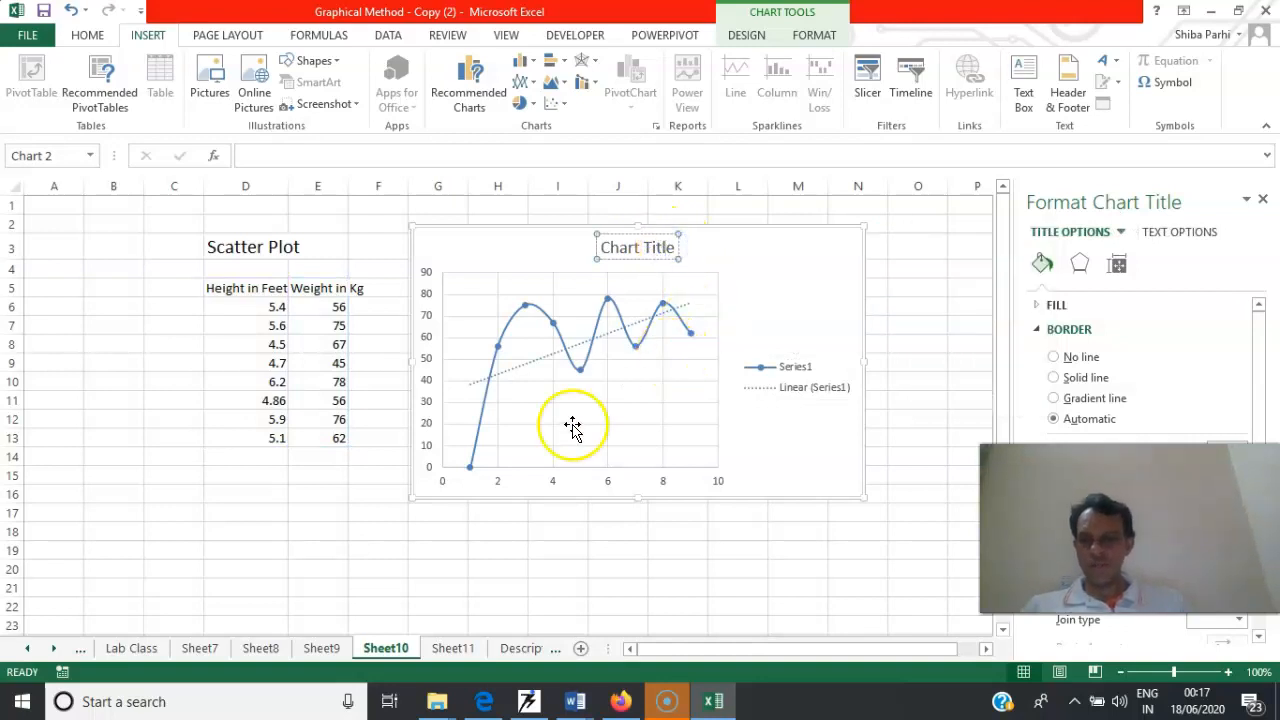
Remove the stacked column, clustered column and stacked area charts that overlap beside the crop table on Sheet7
click(463, 649)
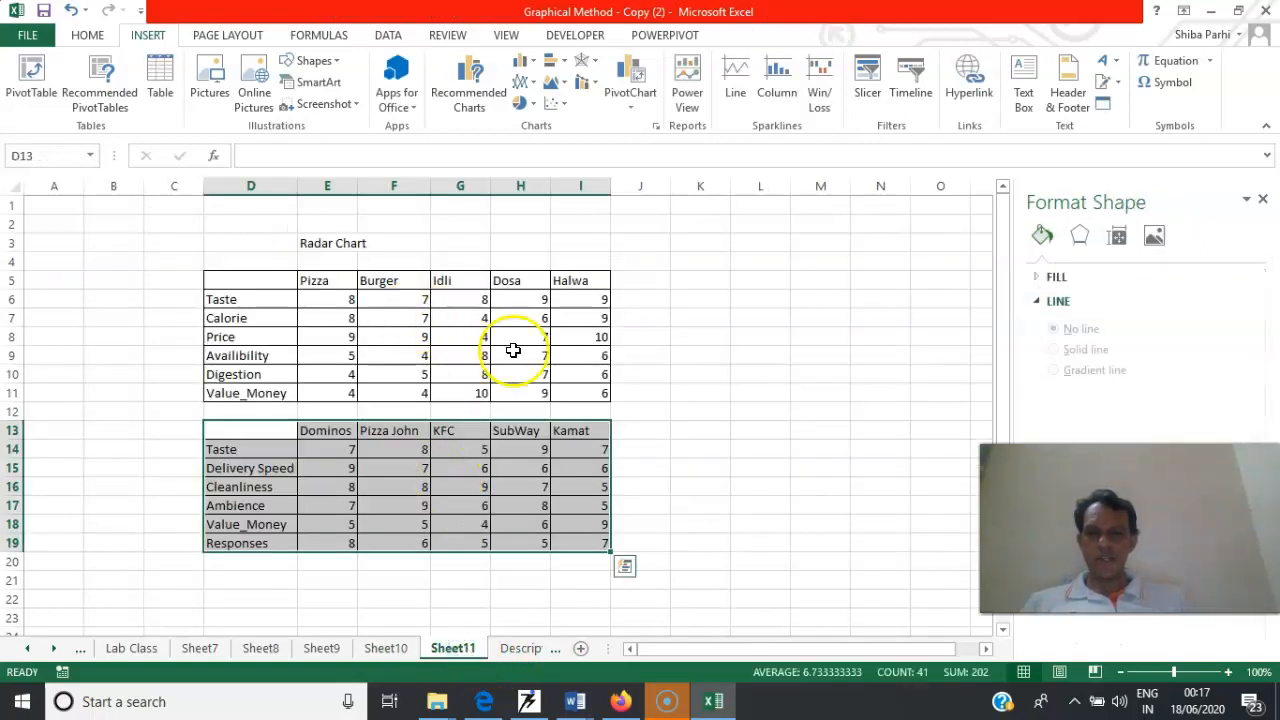
click(199, 649)
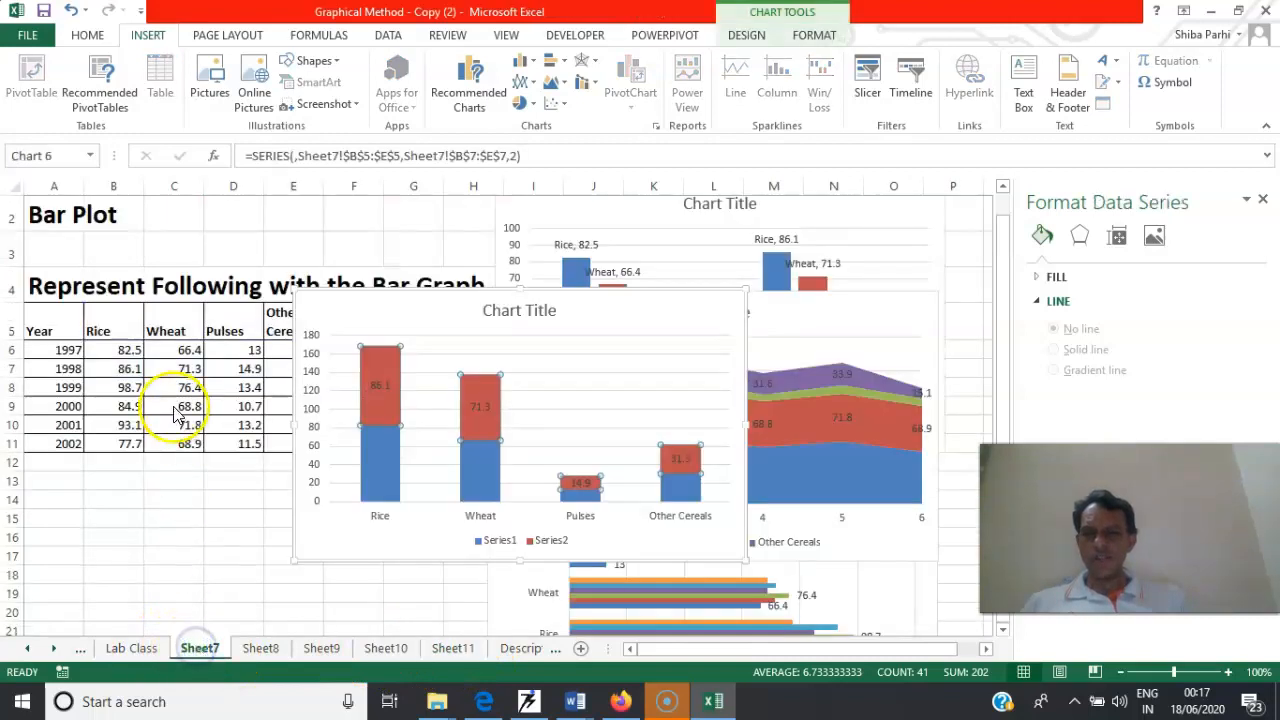
click(323, 292)
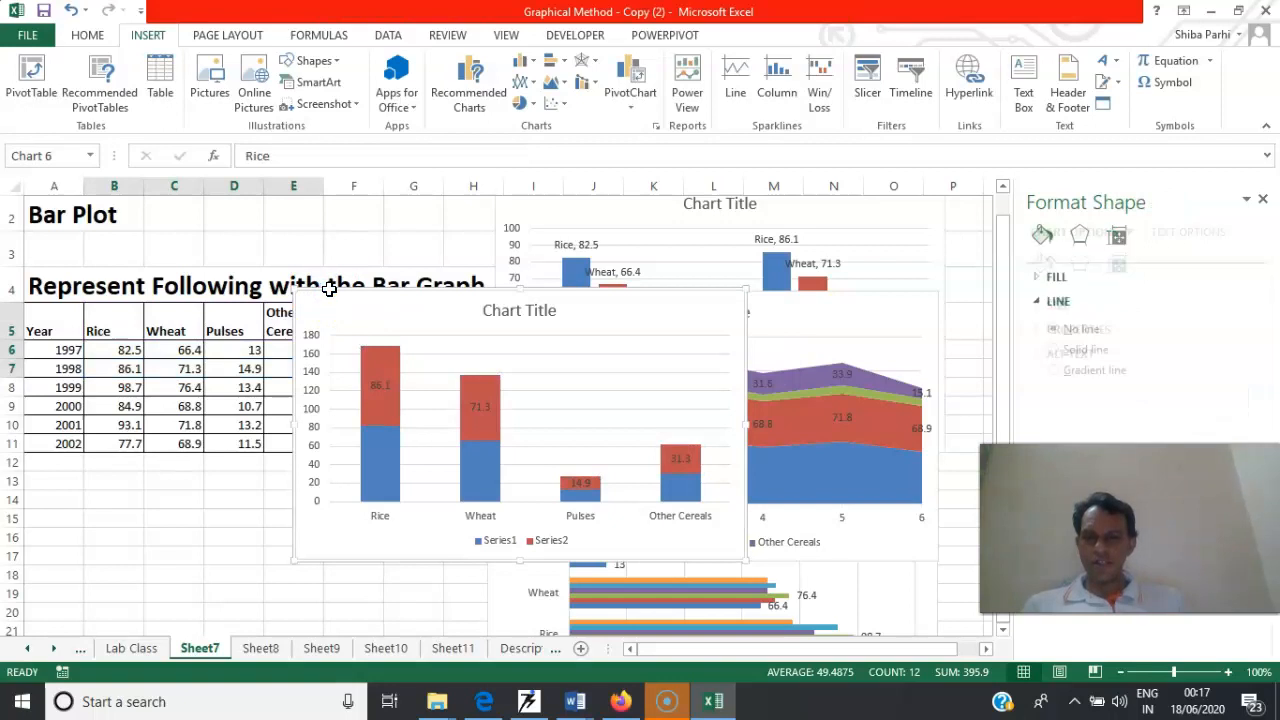
key(Delete)
click(330, 288)
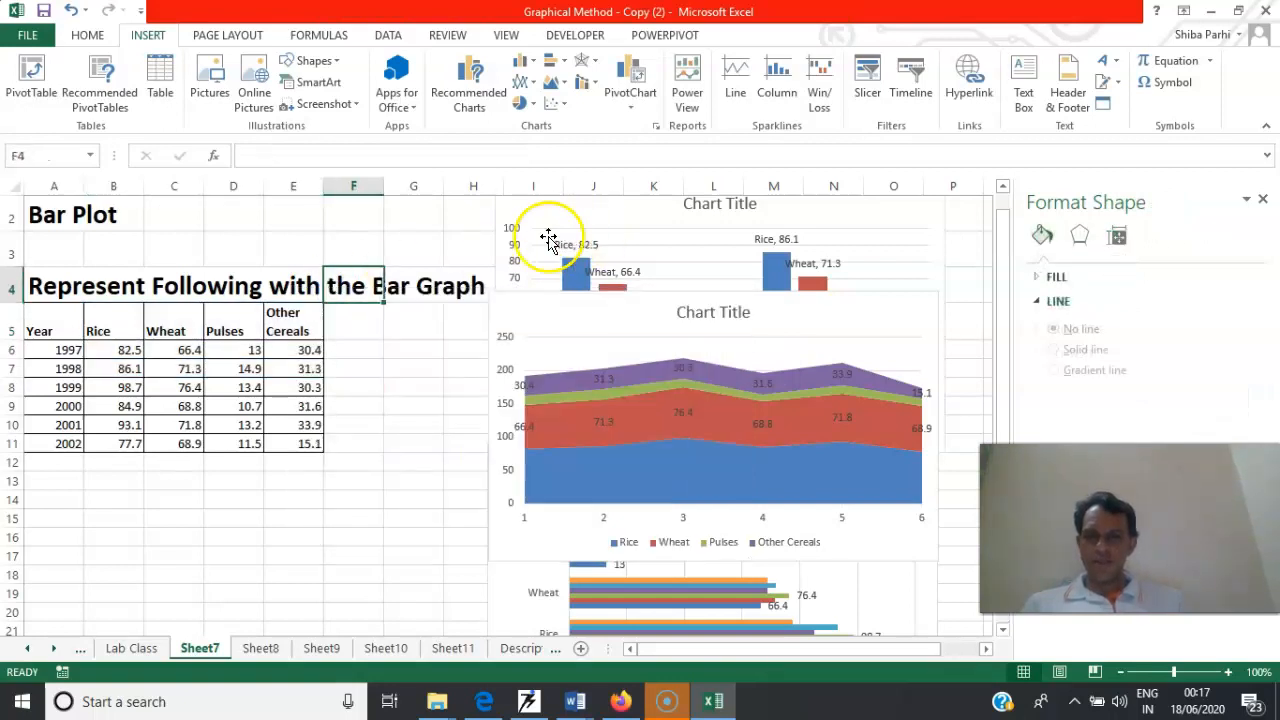
click(503, 206)
key(Delete)
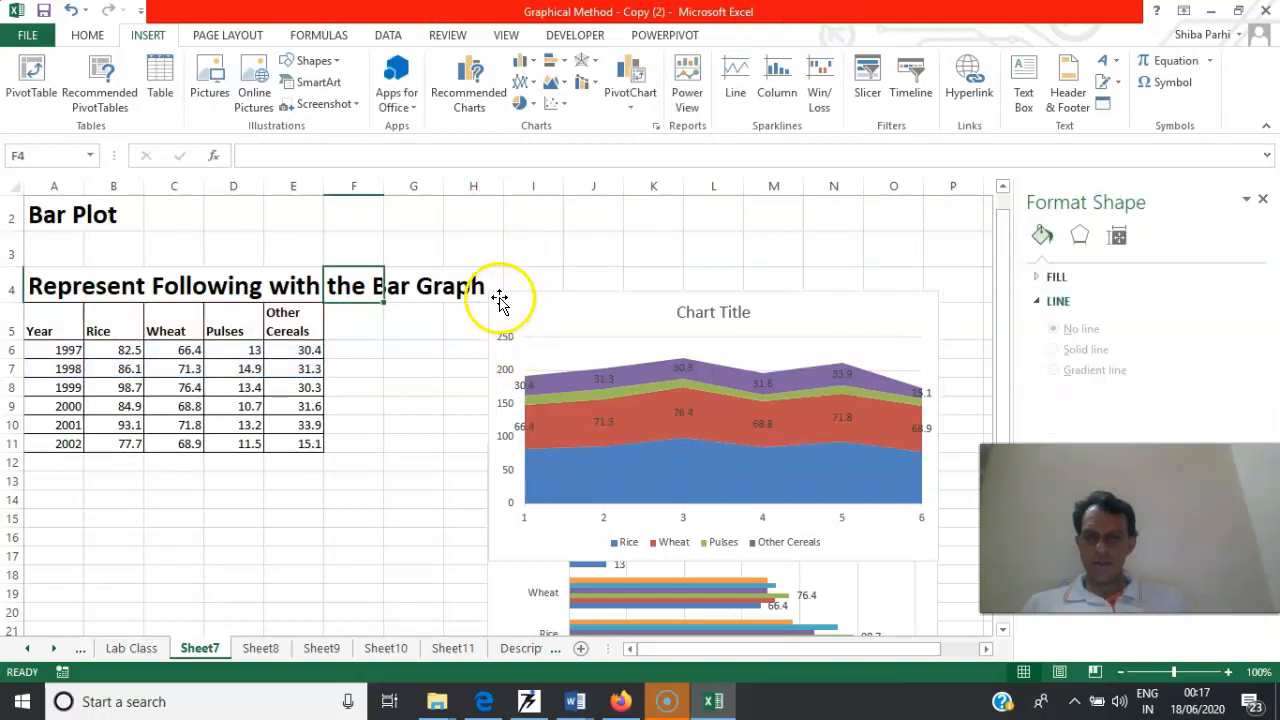
click(497, 294)
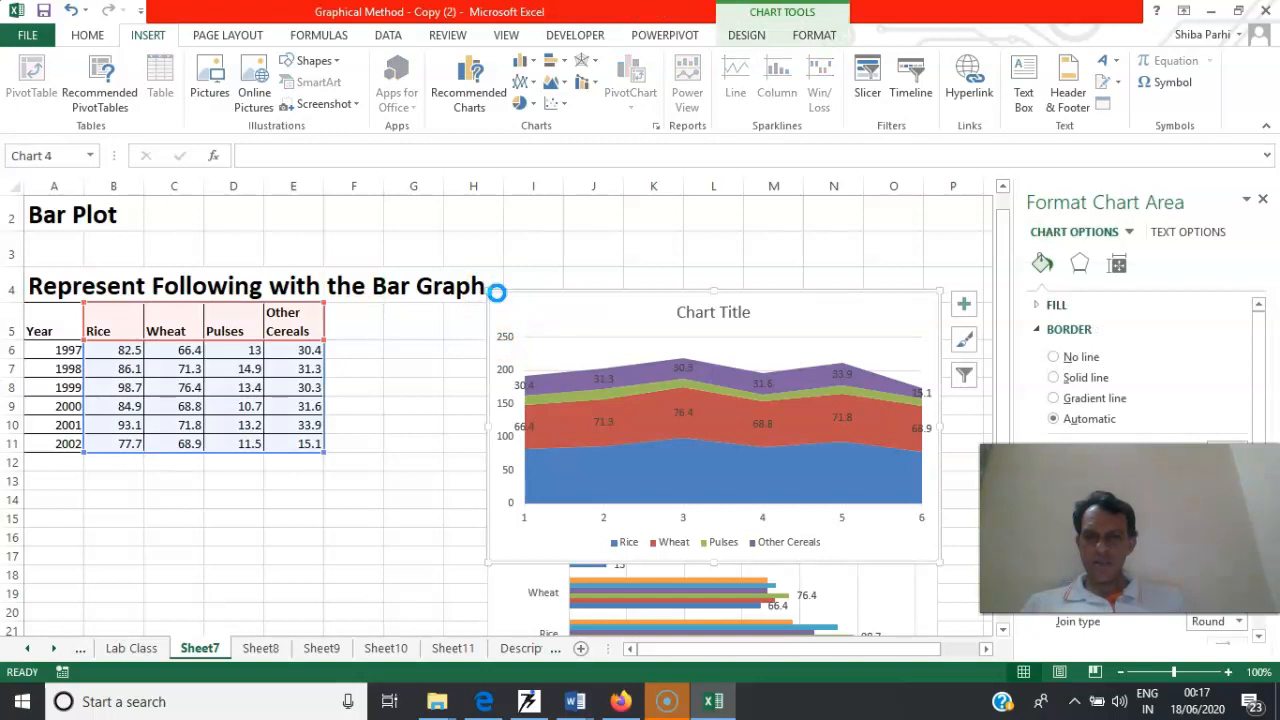
key(ctrl+x)
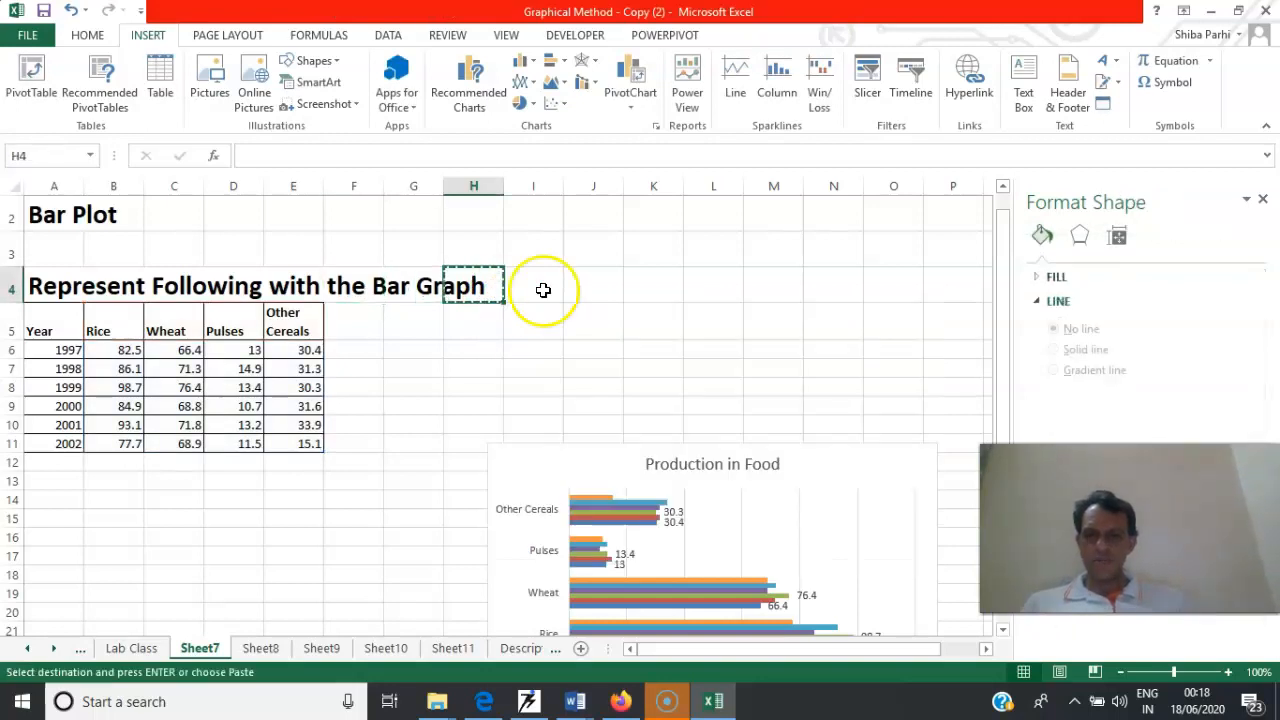
click(596, 281)
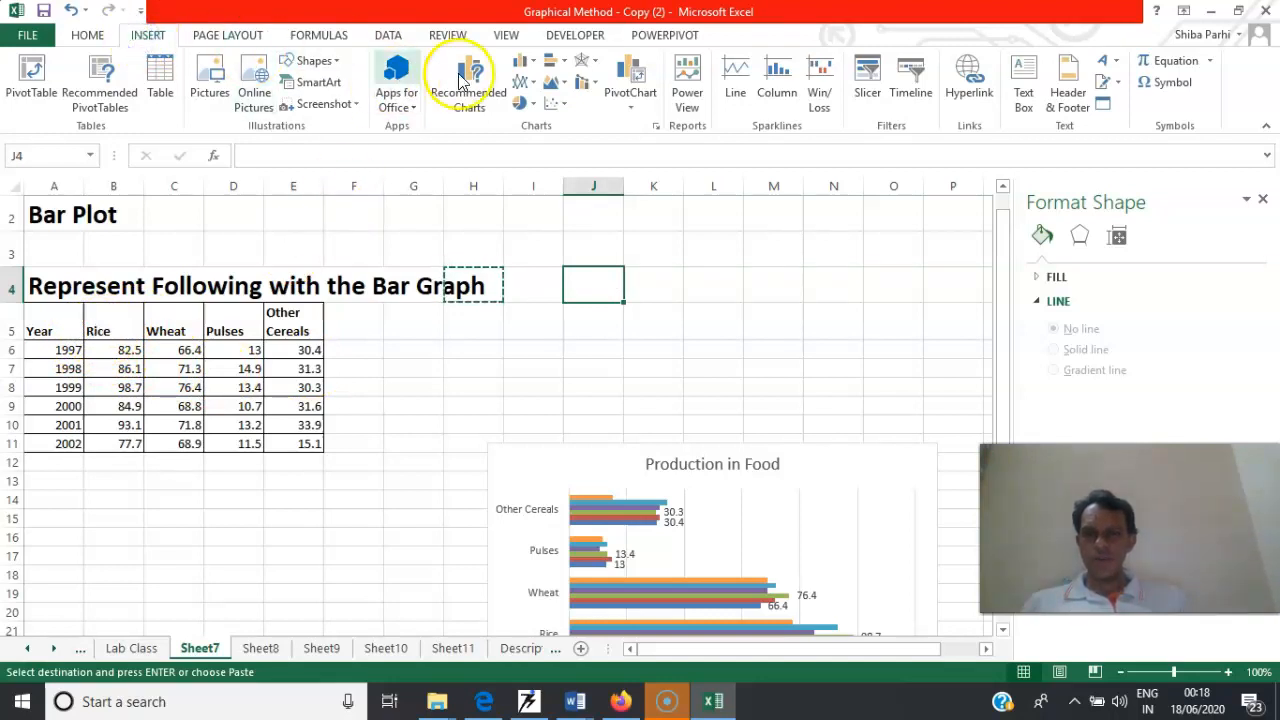
Insert a blank markers-only scatter chart on Sheet7 and place it beside the crop table, above the Production in Food chart
click(556, 104)
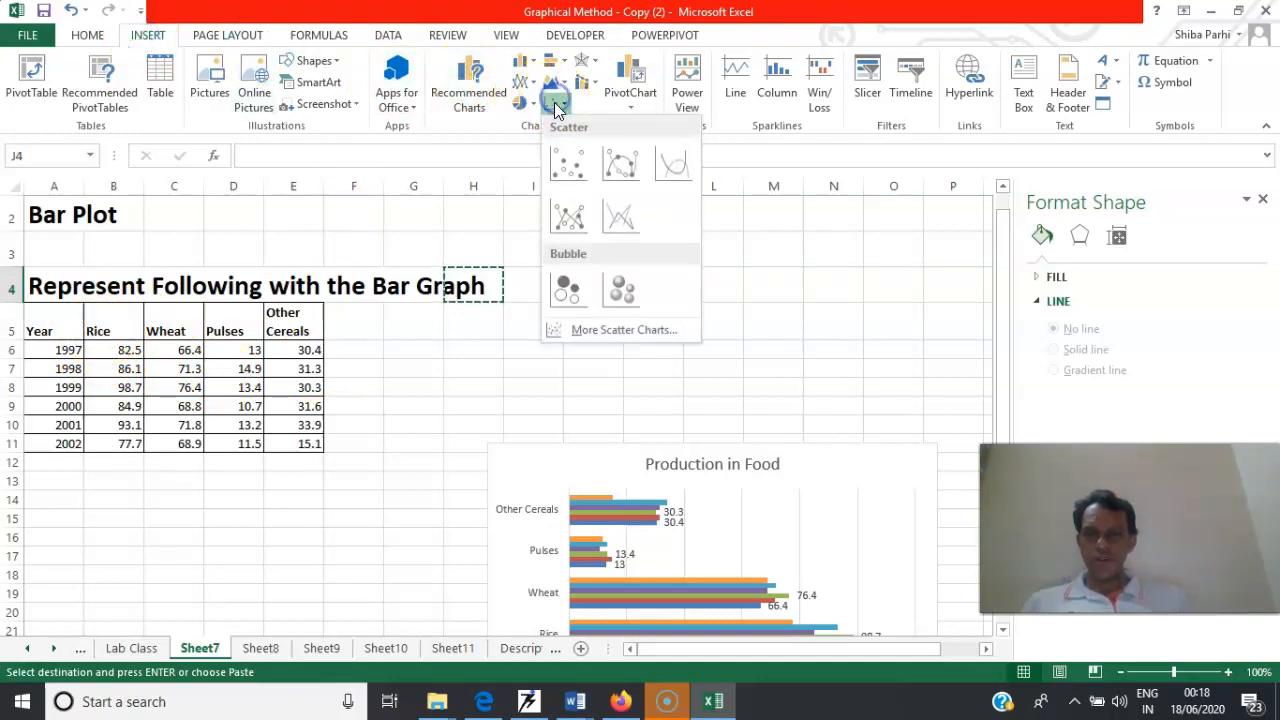
click(568, 162)
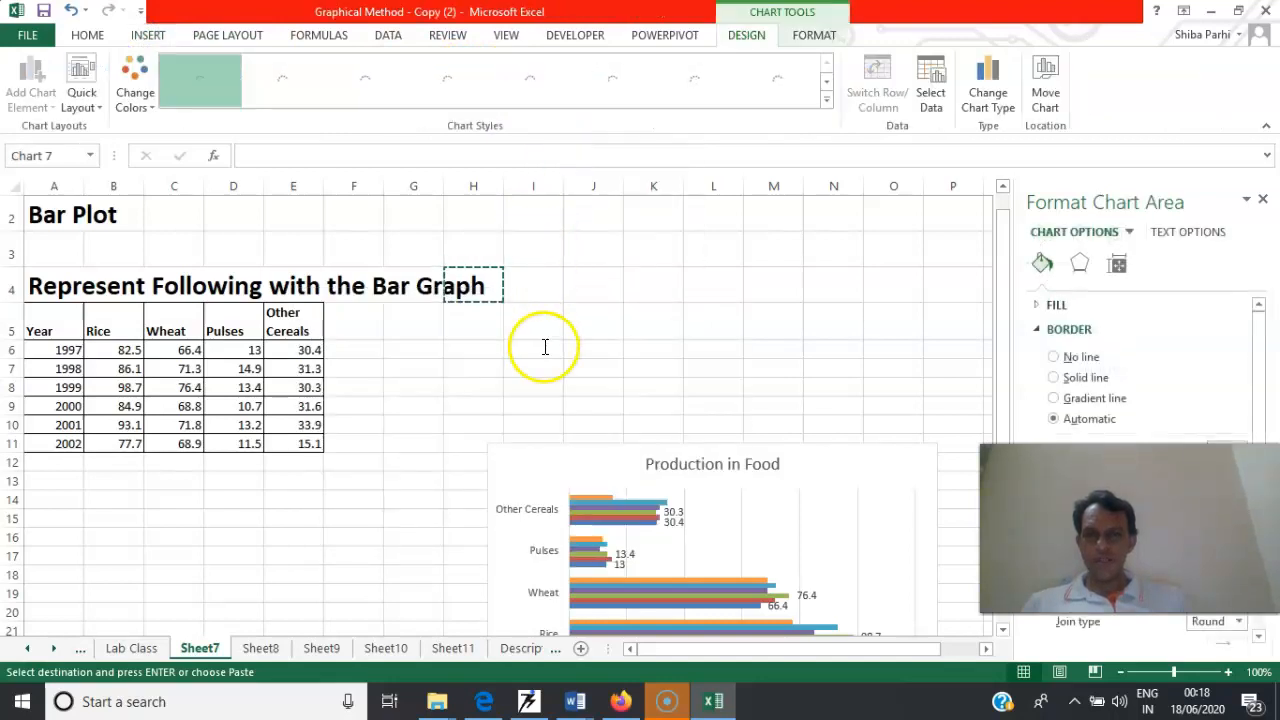
drag(531, 293, 692, 217)
right_click(640, 303)
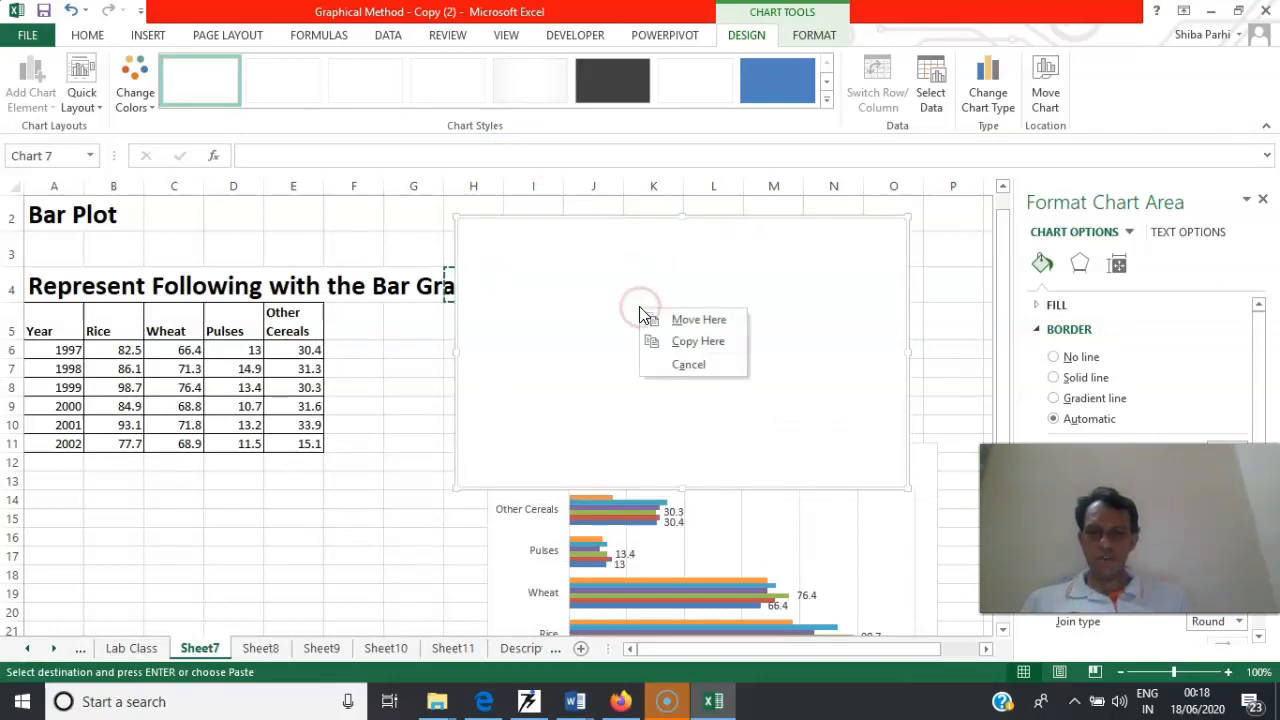
right_click(578, 305)
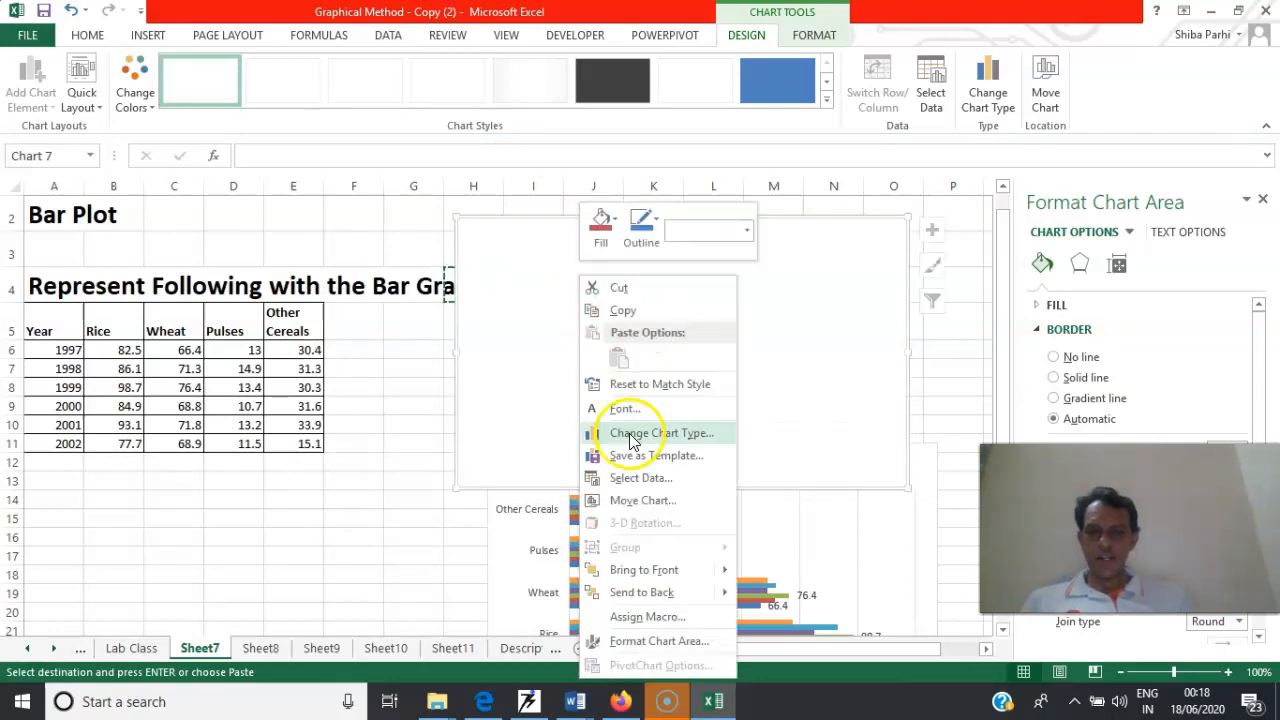
right_click(520, 305)
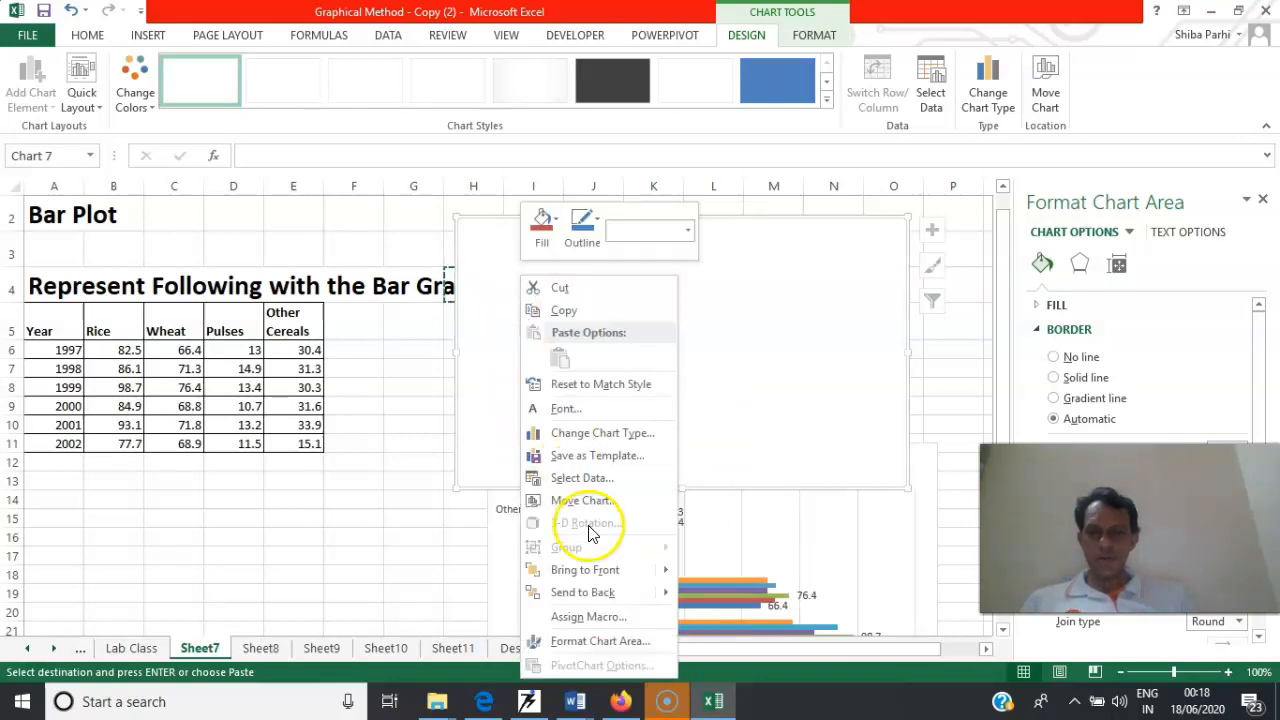
click(743, 332)
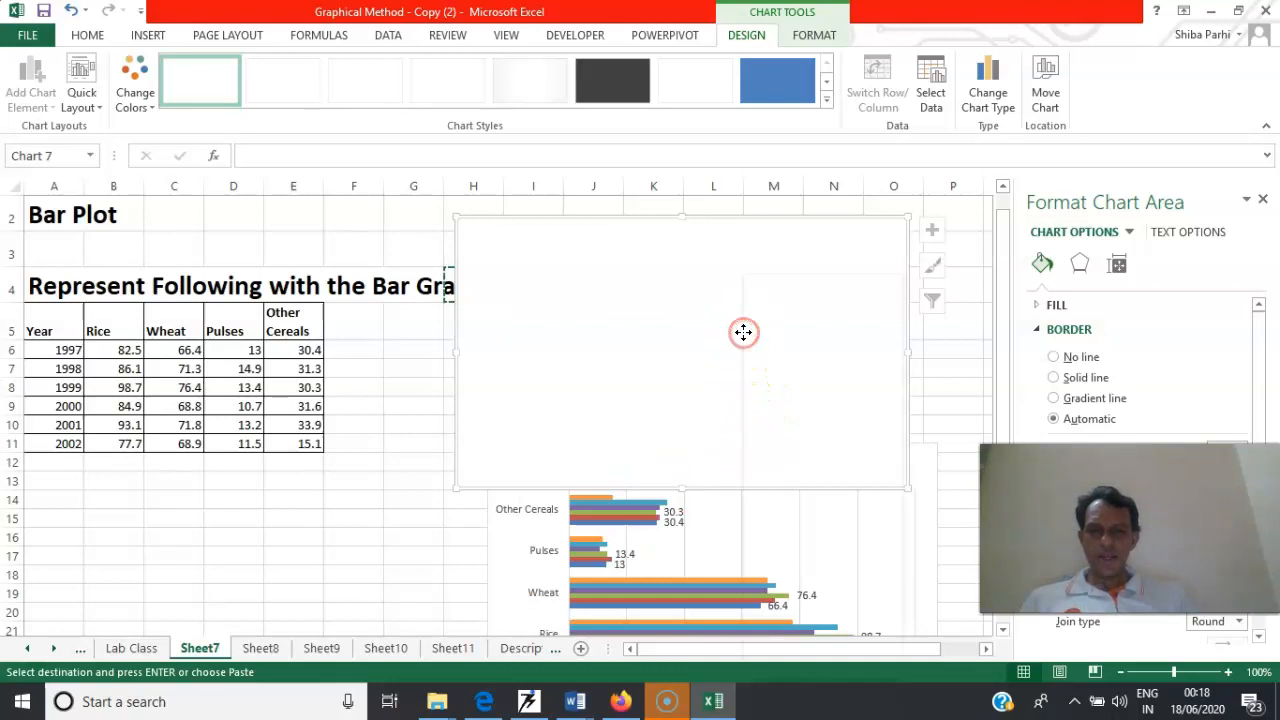
right_click(743, 332)
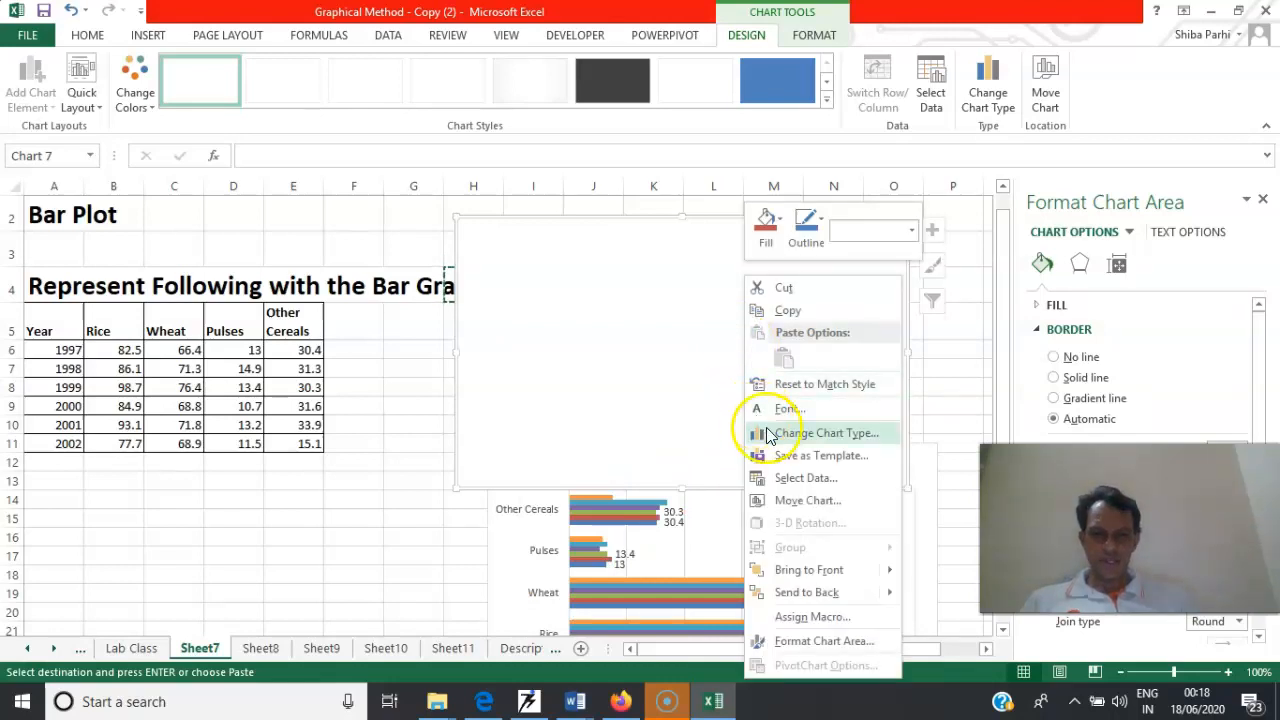
click(806, 478)
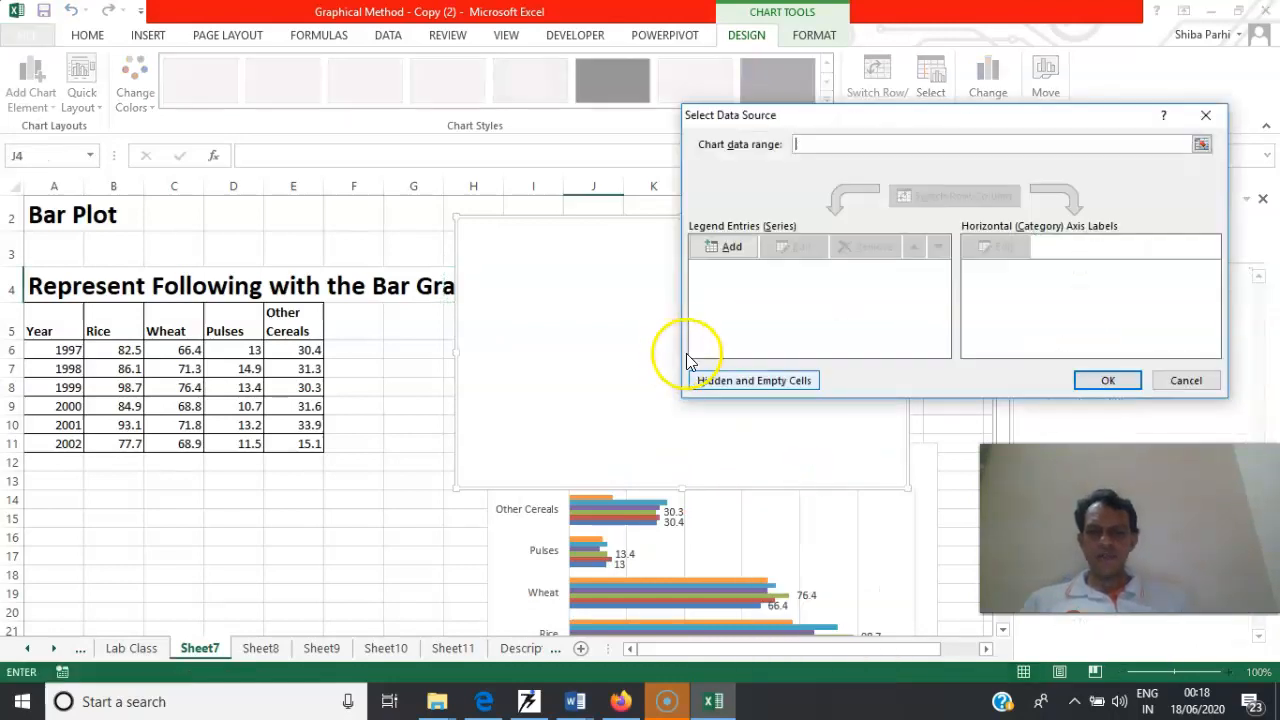
click(742, 256)
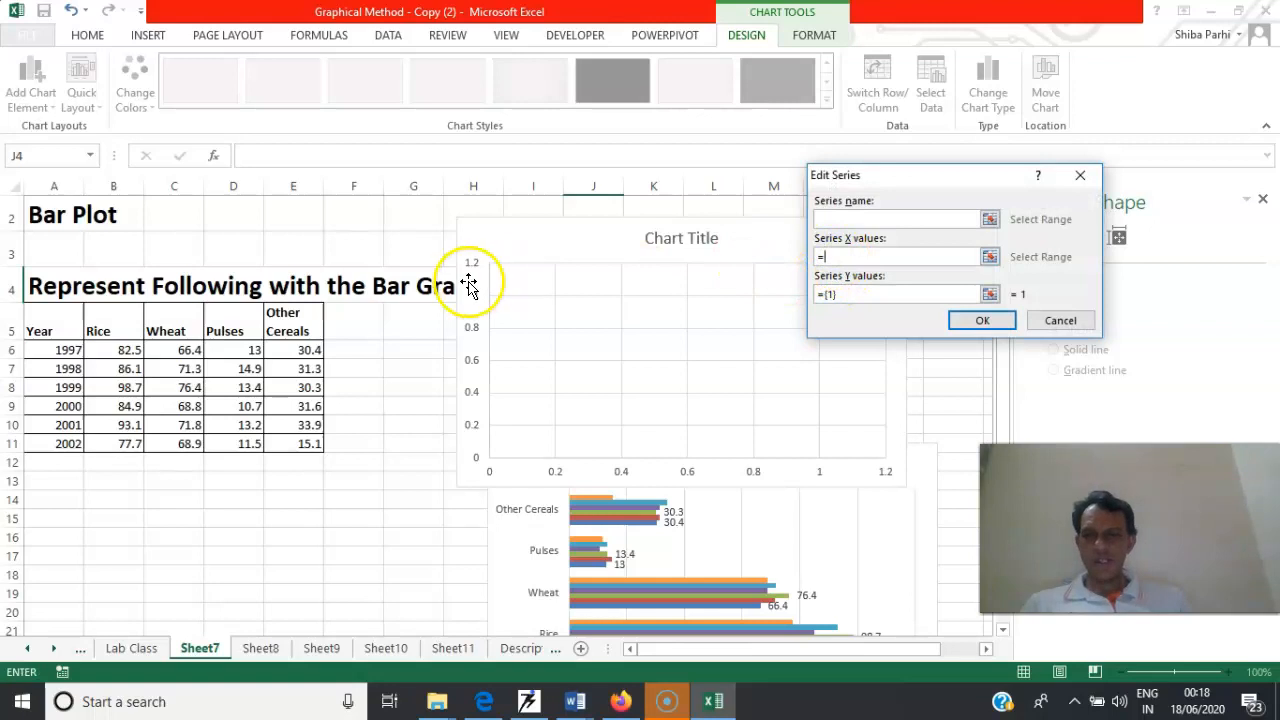
drag(63, 335, 63, 440)
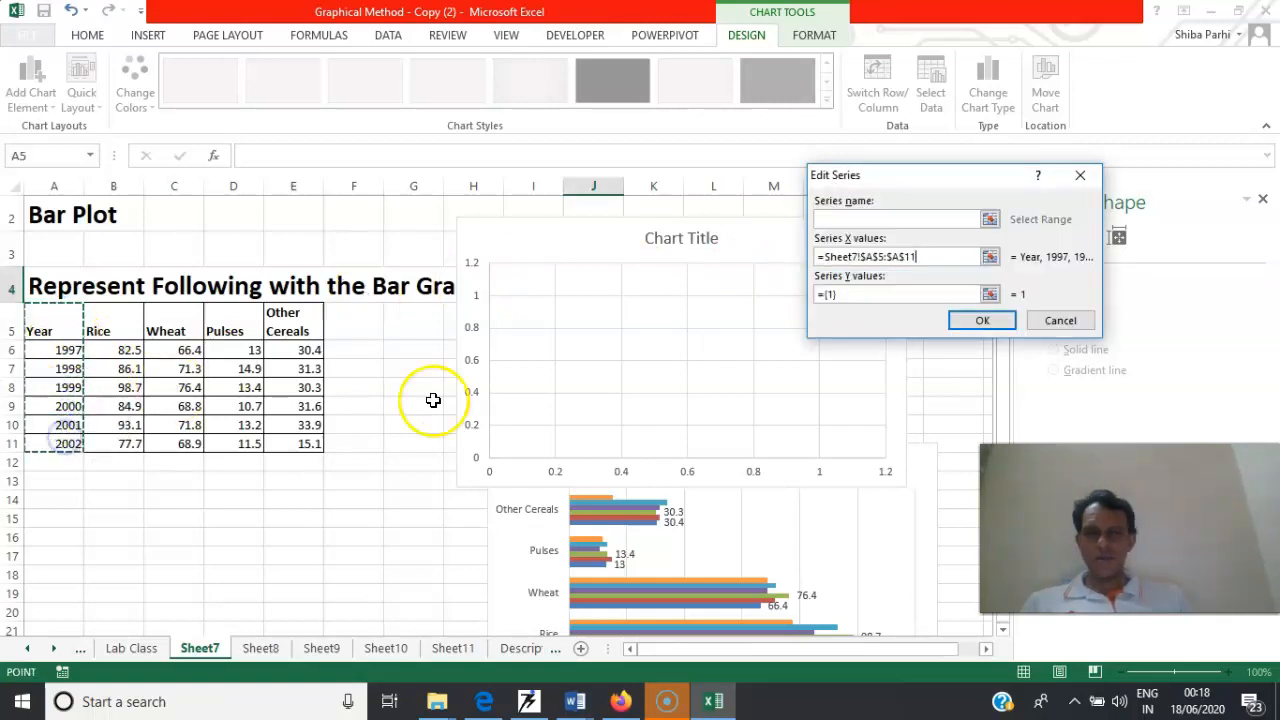
click(869, 293)
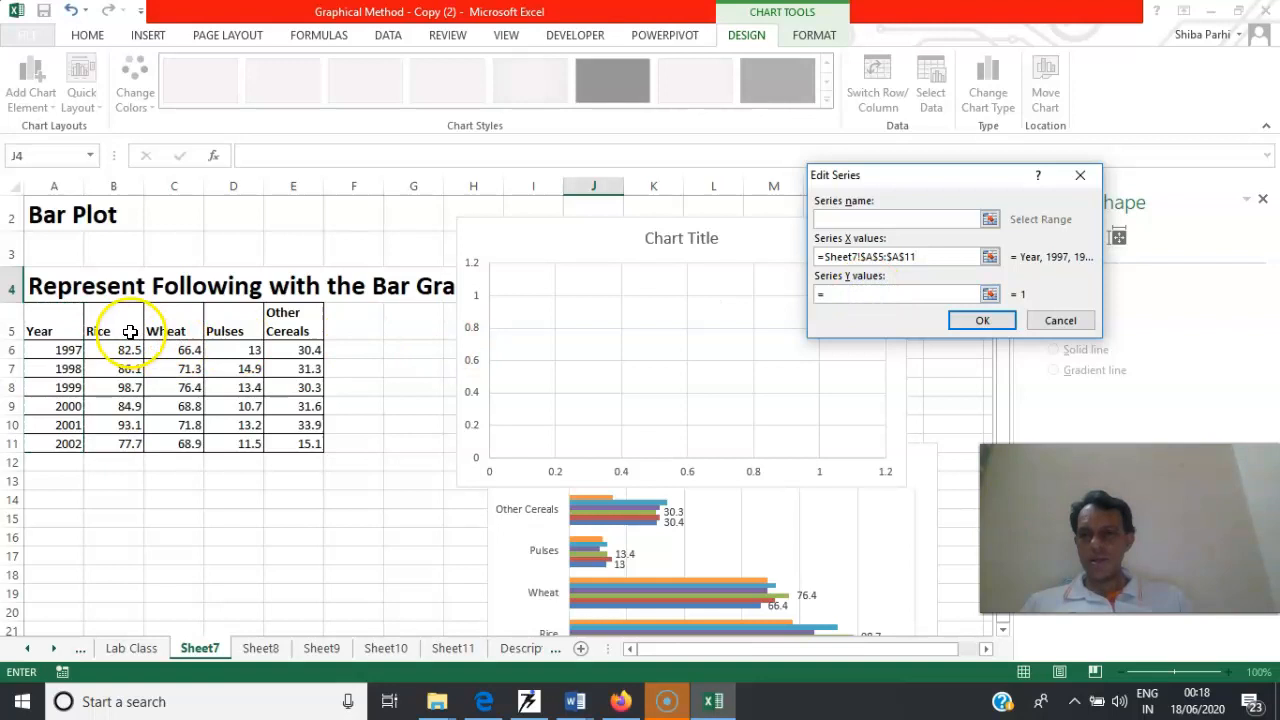
drag(127, 330, 127, 443)
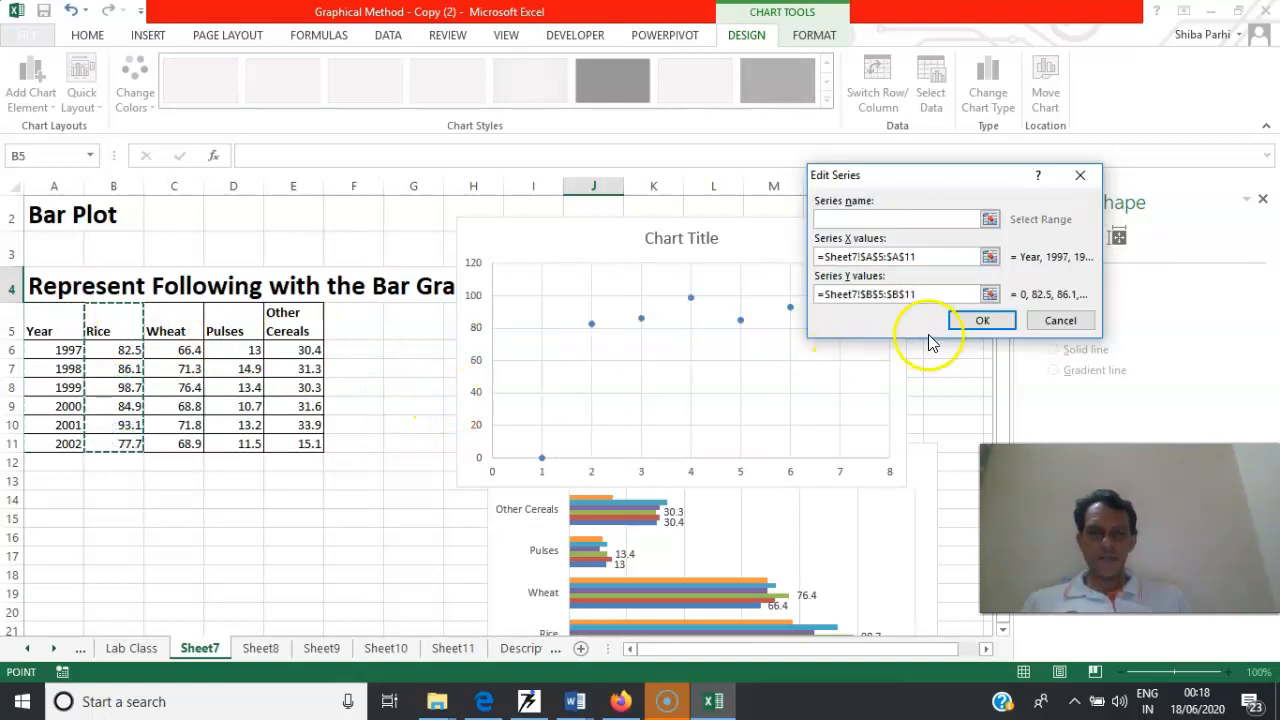
click(968, 320)
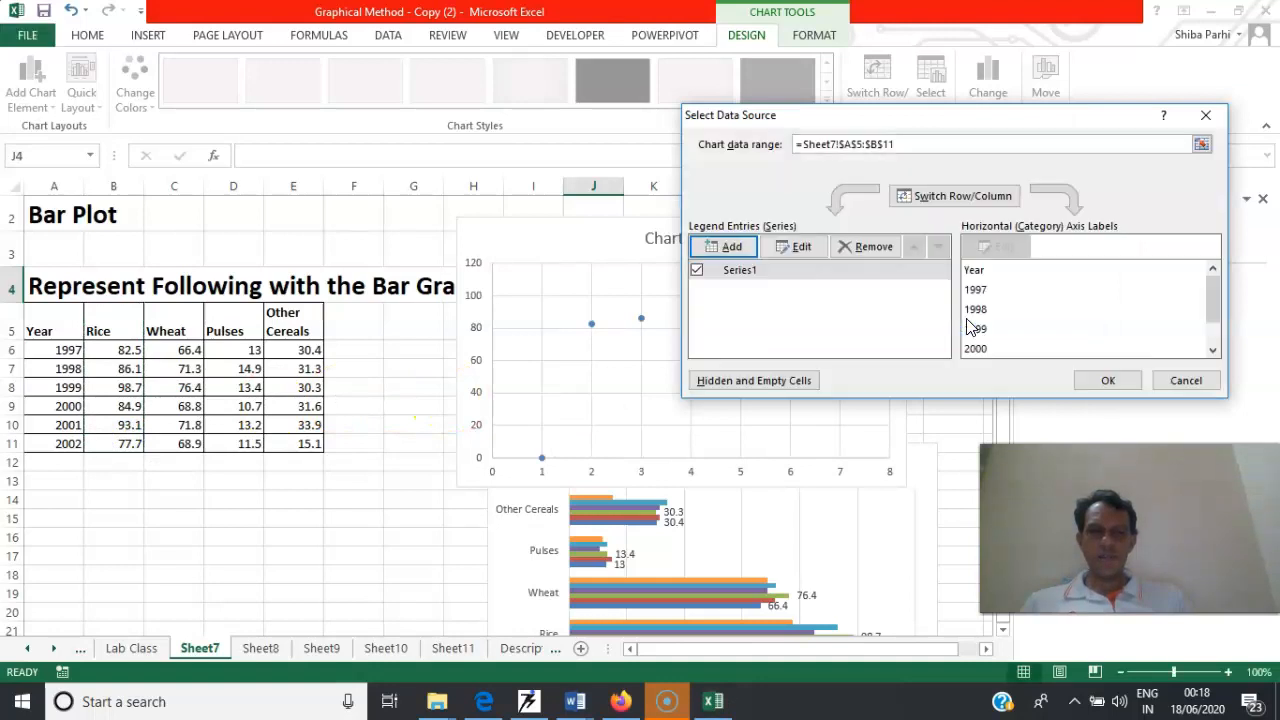
click(1212, 120)
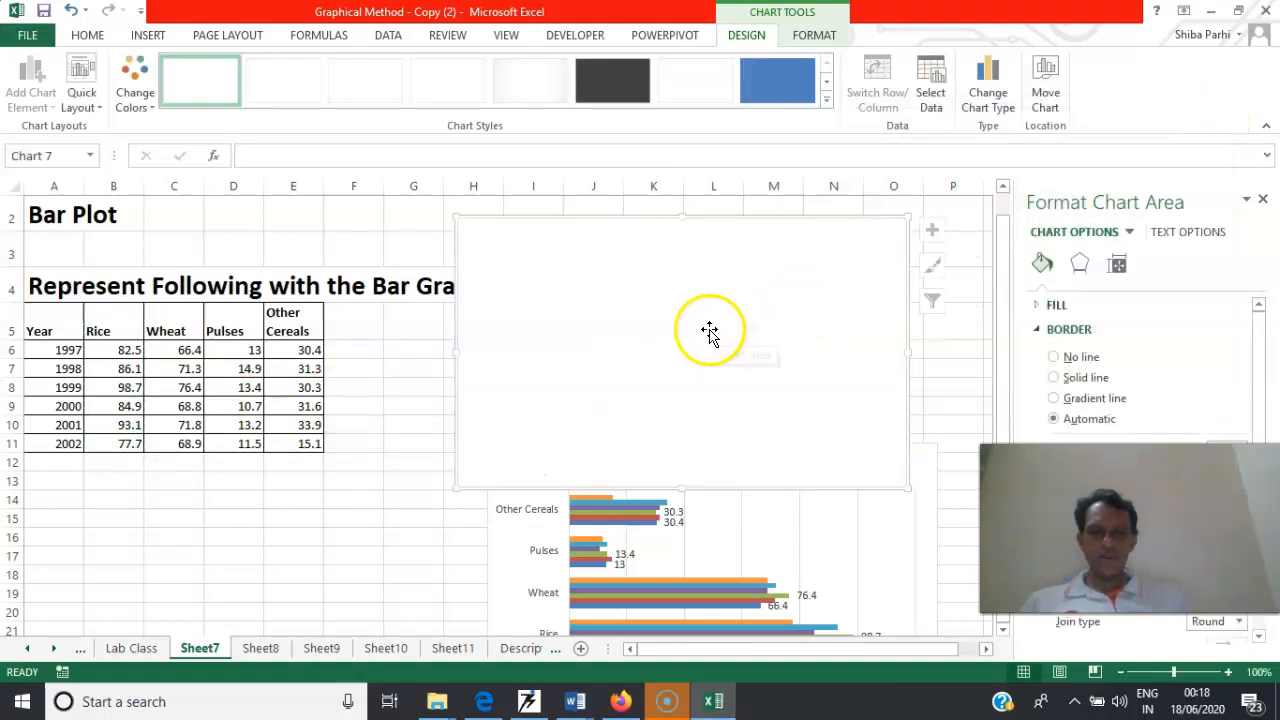
Start a new unnamed series in the blank scatter chart, using the year column A5:A11 as its X values
right_click(634, 336)
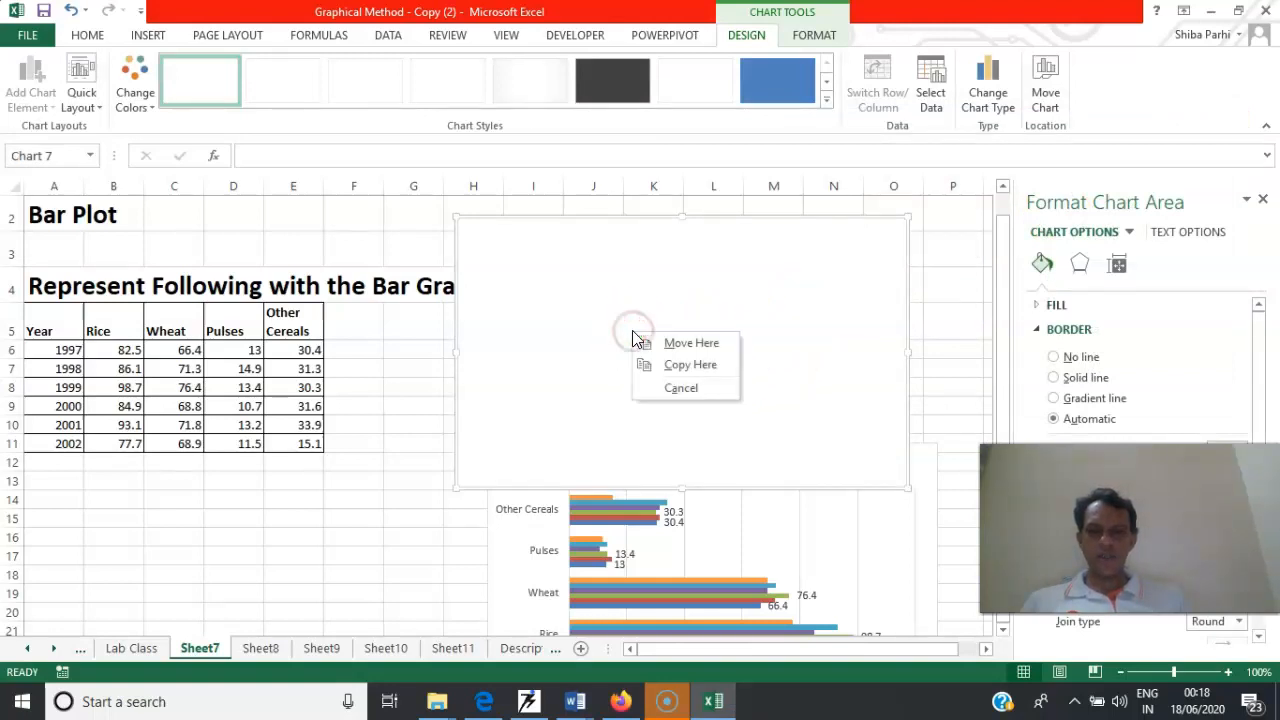
click(615, 304)
right_click(615, 302)
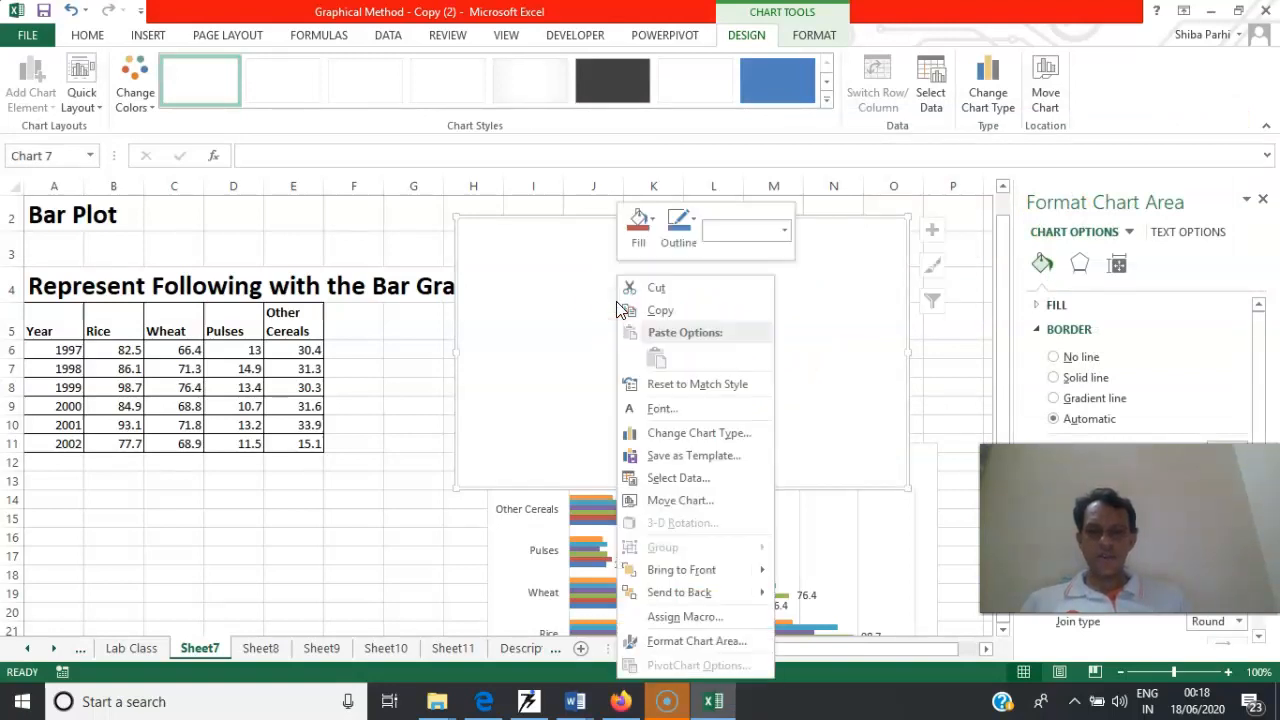
click(675, 480)
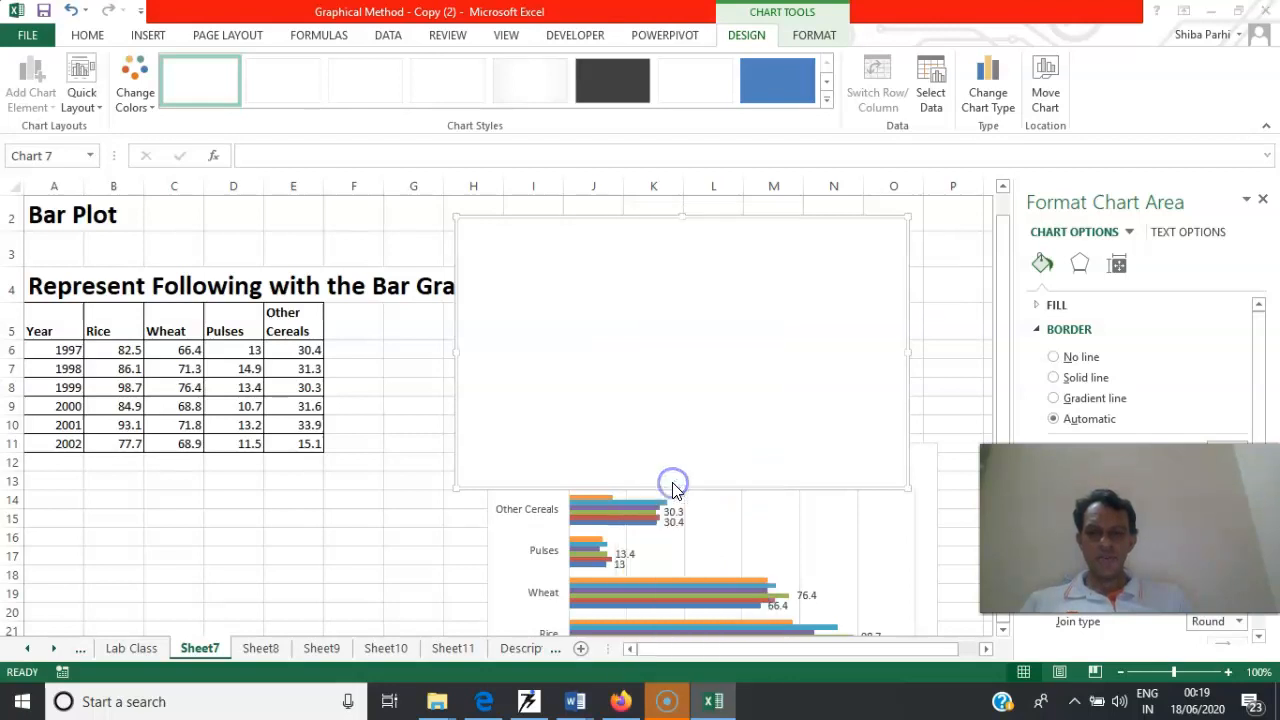
click(729, 246)
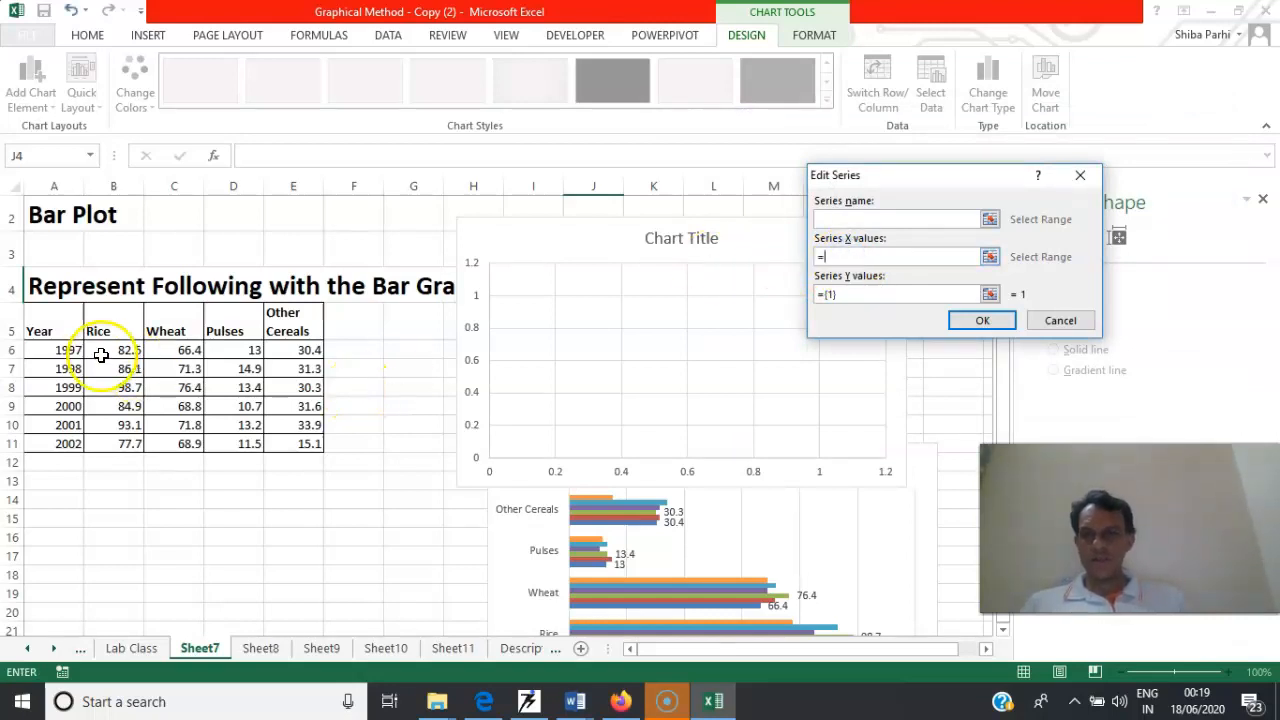
click(58, 332)
drag(58, 332, 60, 444)
click(851, 294)
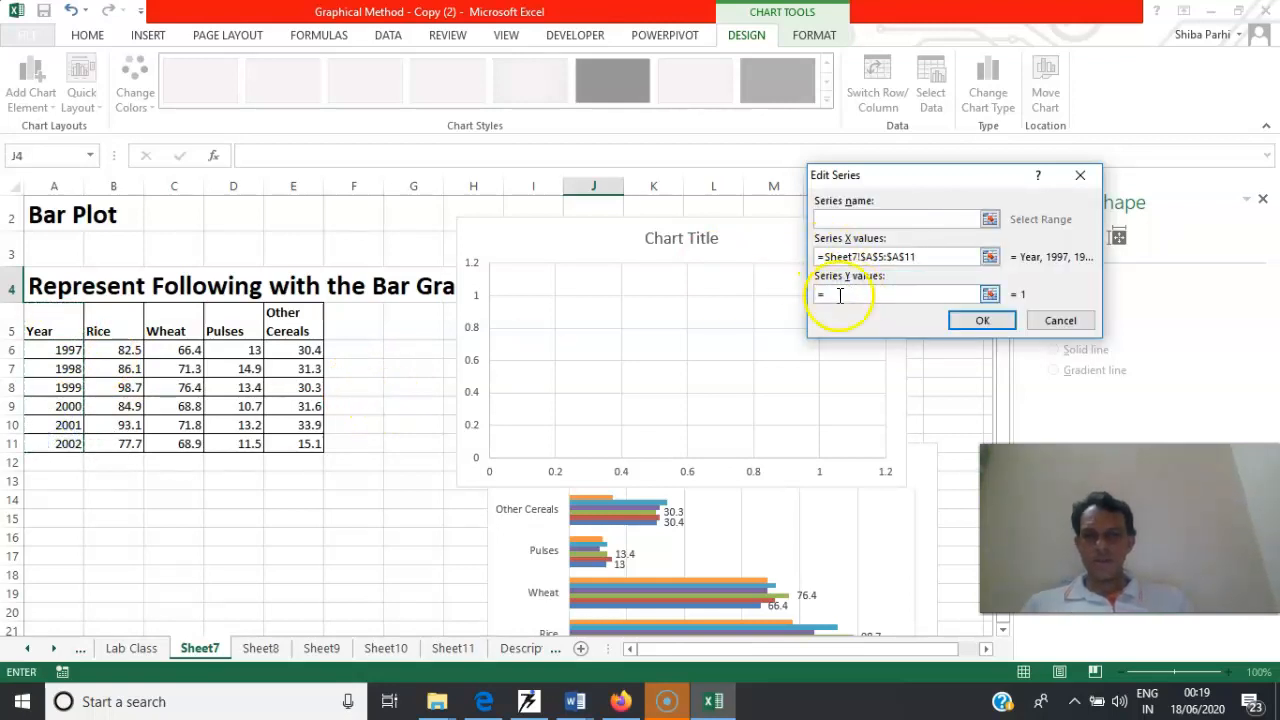
Try to use all four crop columns, B5:E11, as the series' Y values
drag(123, 323, 268, 444)
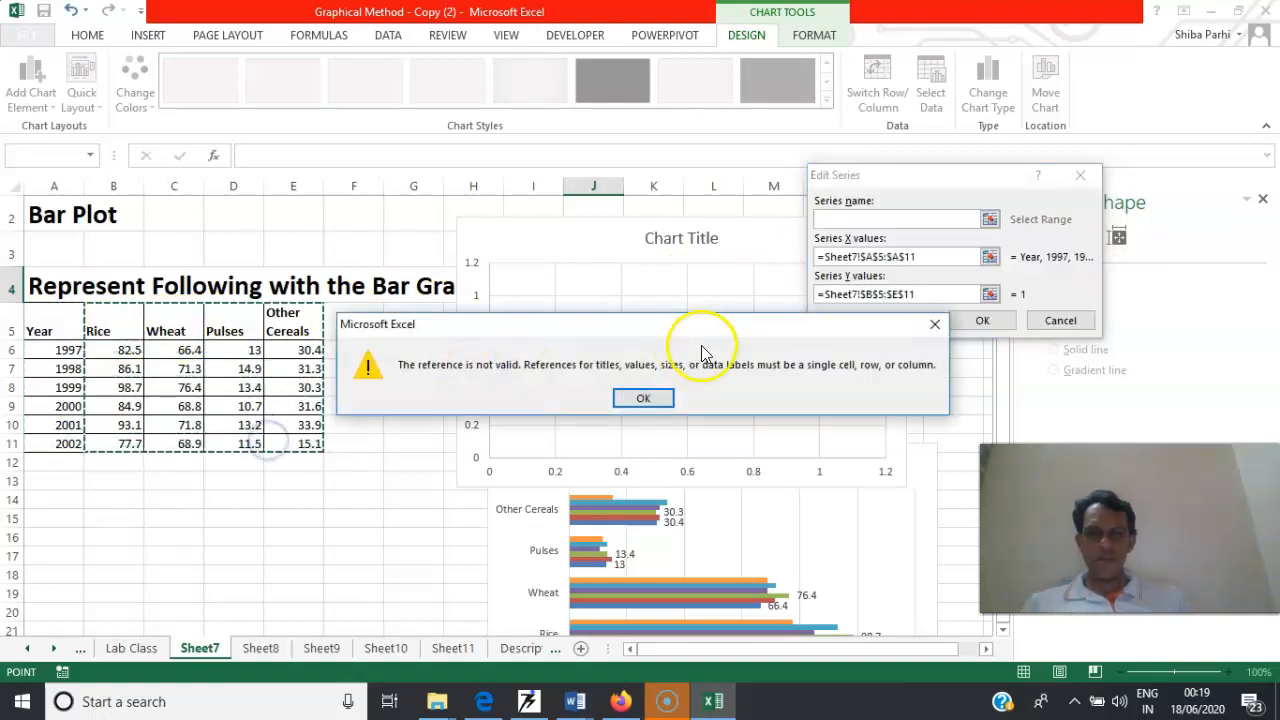
click(645, 400)
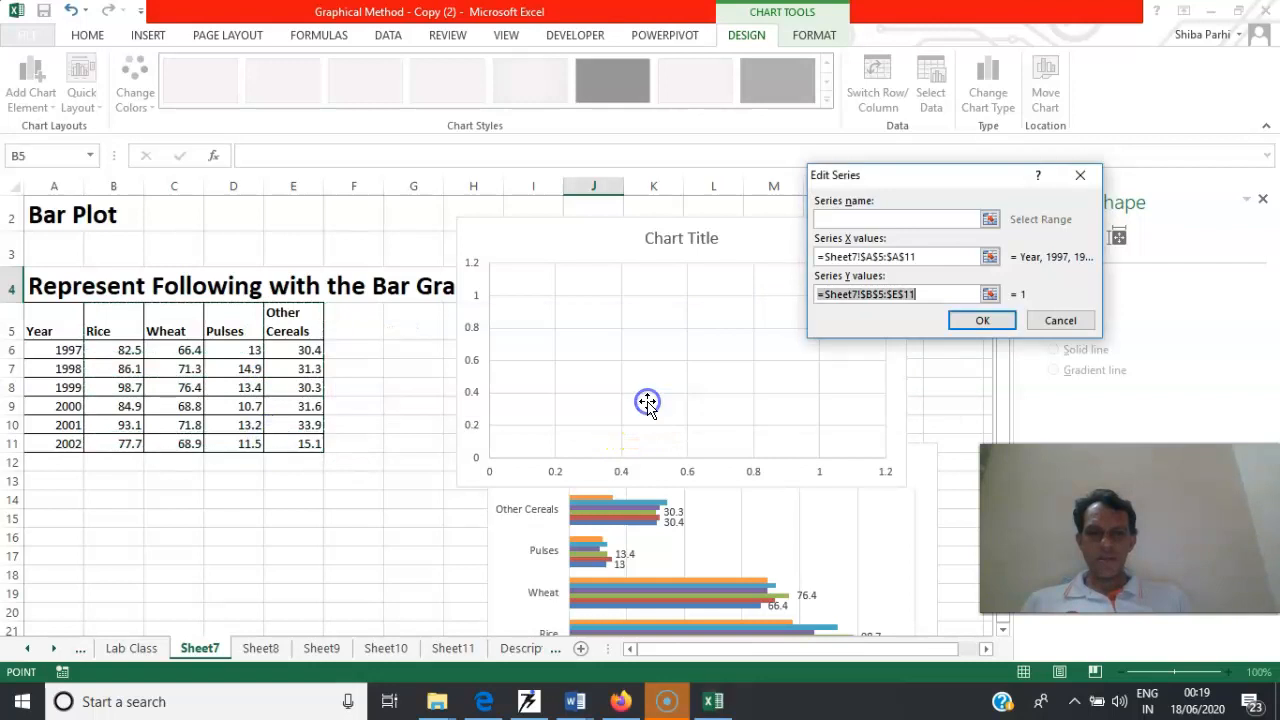
click(966, 318)
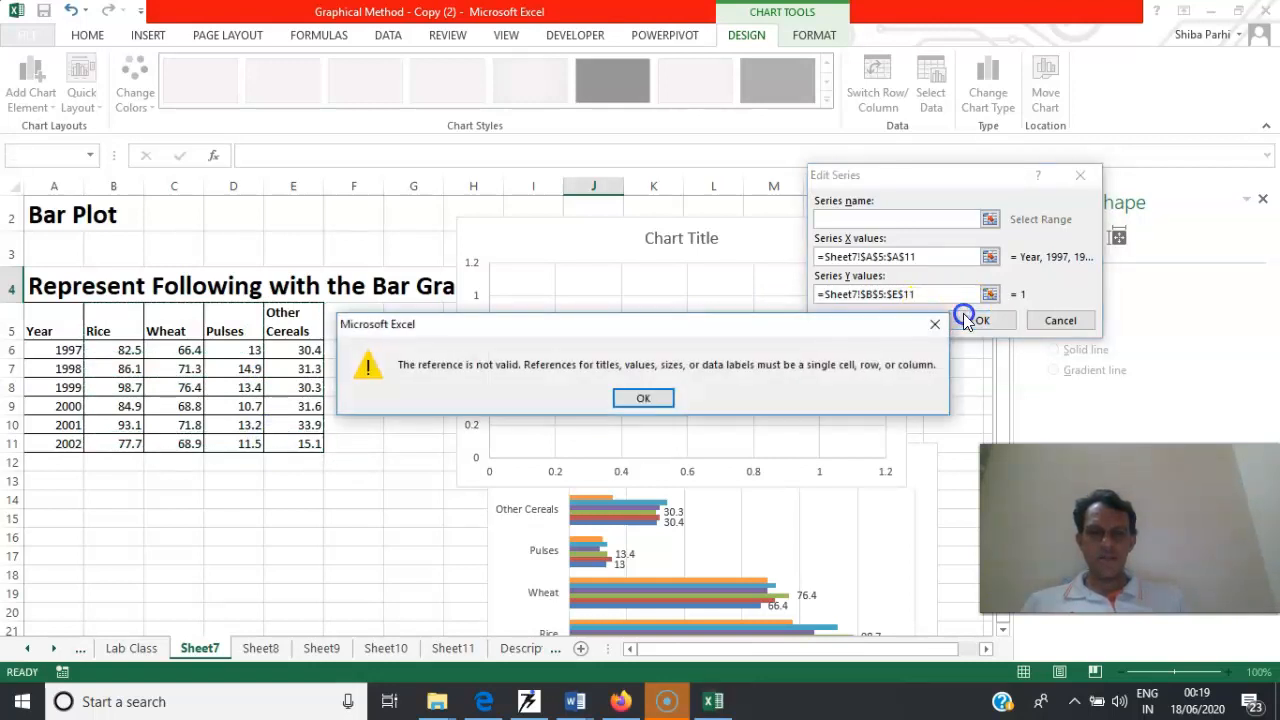
click(645, 398)
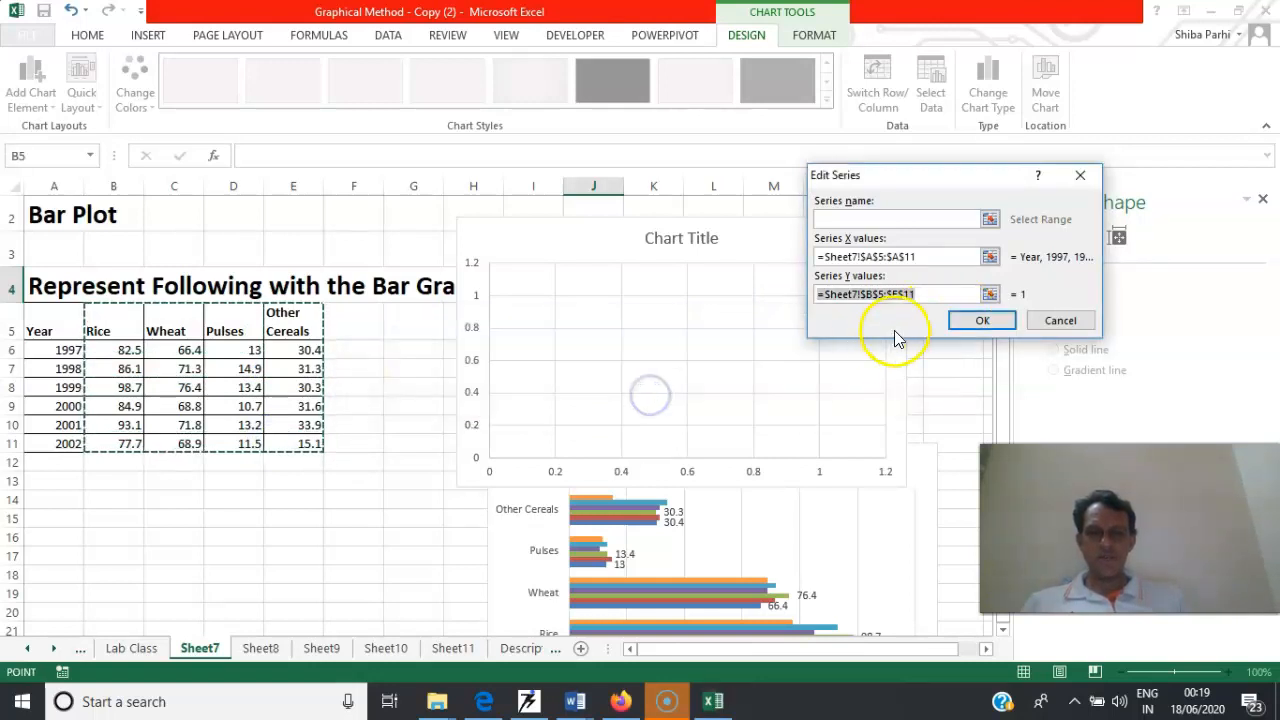
Set the series' Y values to the rice column B5:B11 and apply the chart's data selection
click(928, 291)
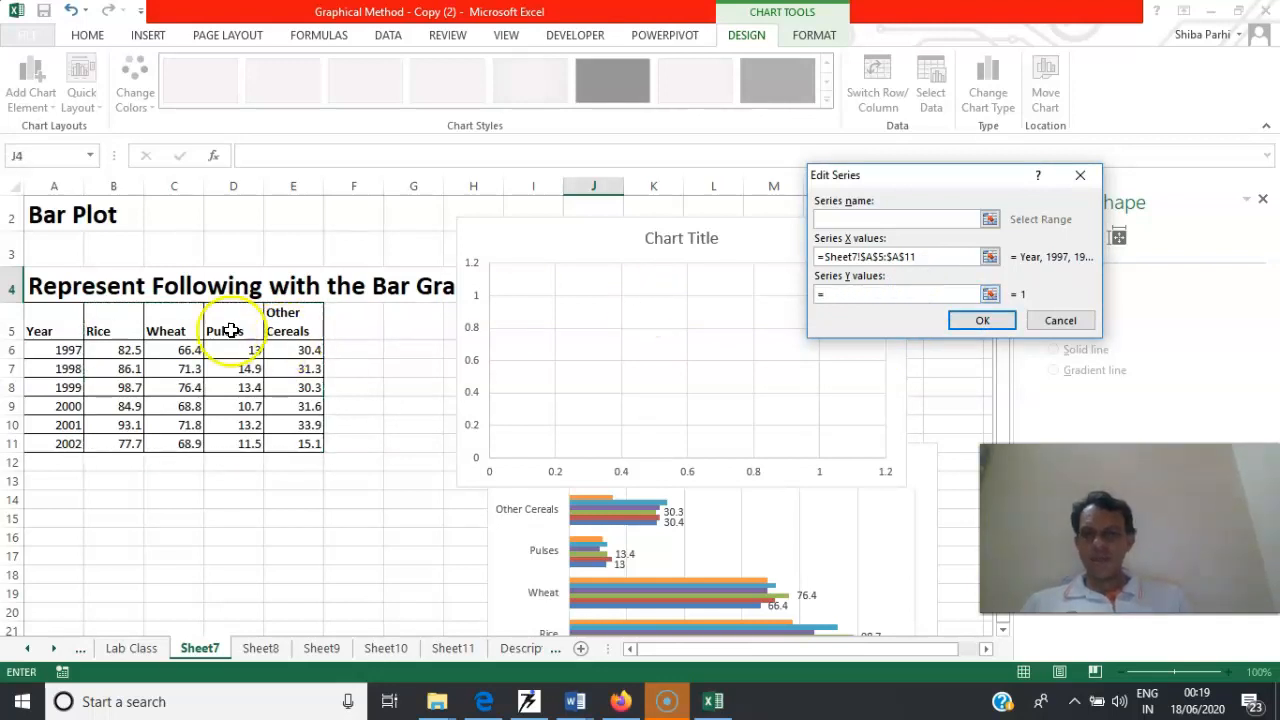
drag(106, 331, 110, 441)
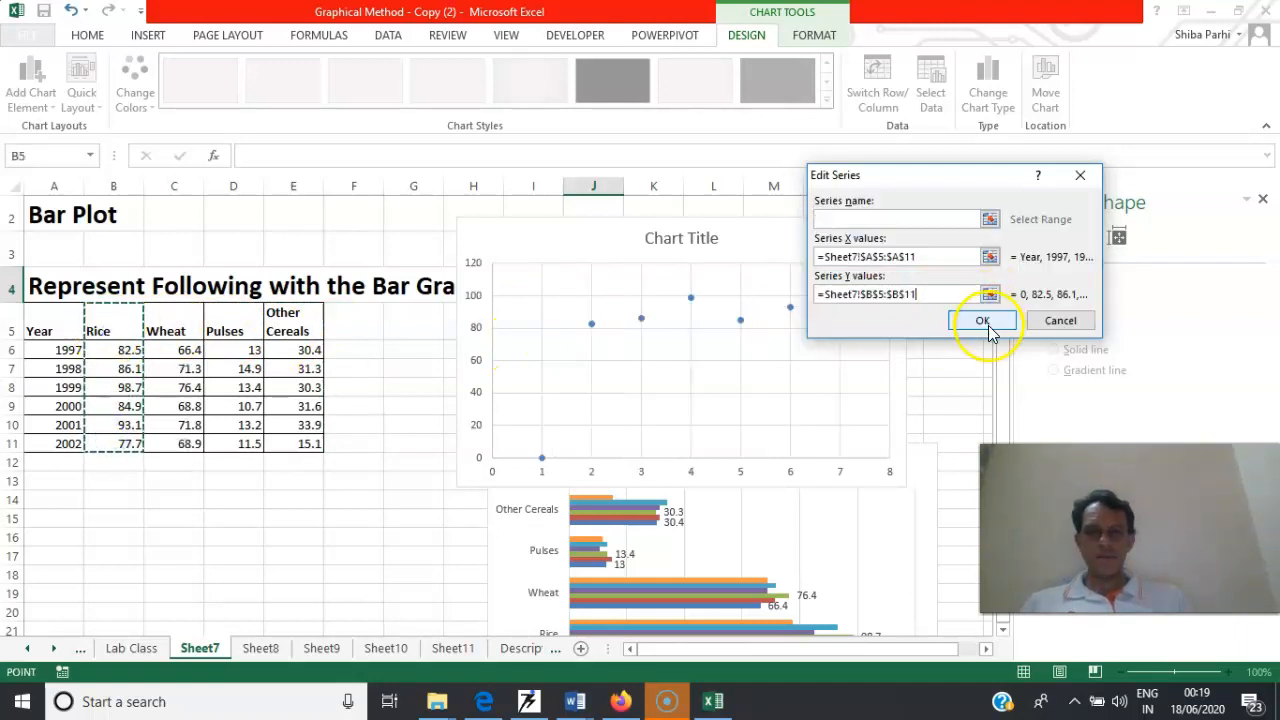
click(985, 321)
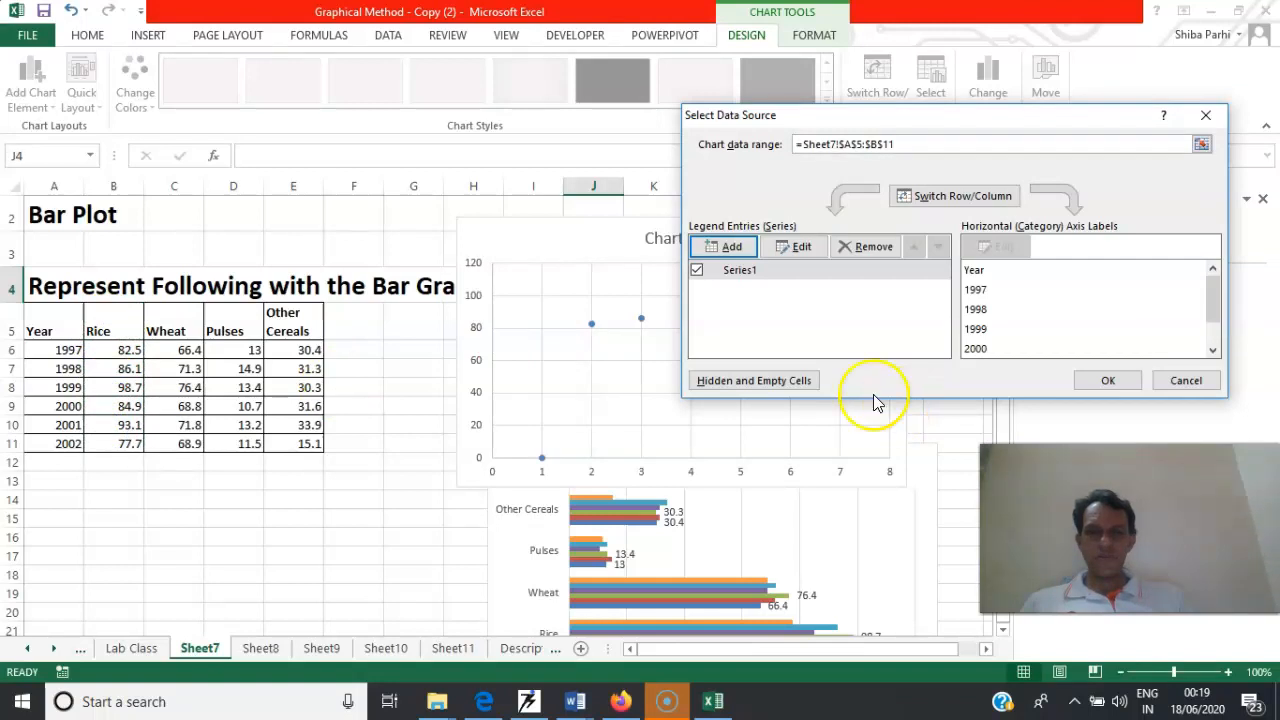
click(1102, 381)
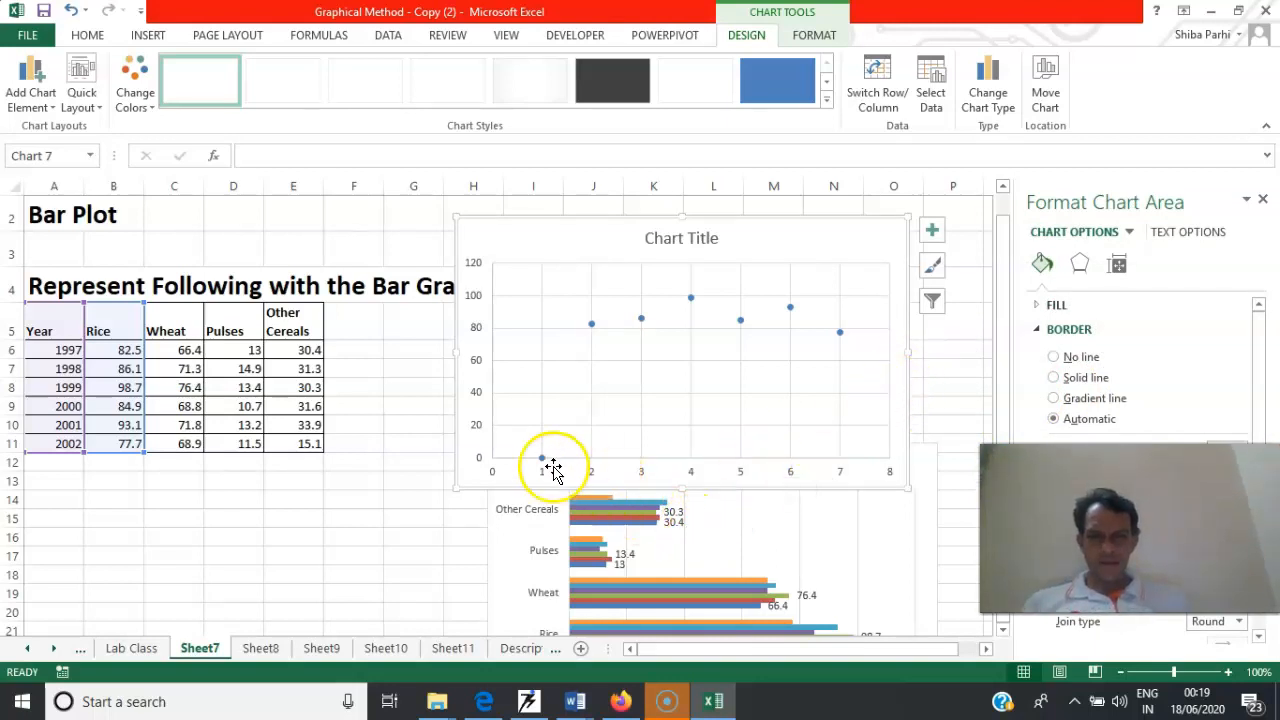
Insert a markers-only scatter chart from the whole crop table A5:E11 and move it clear of the table
drag(57, 316, 290, 441)
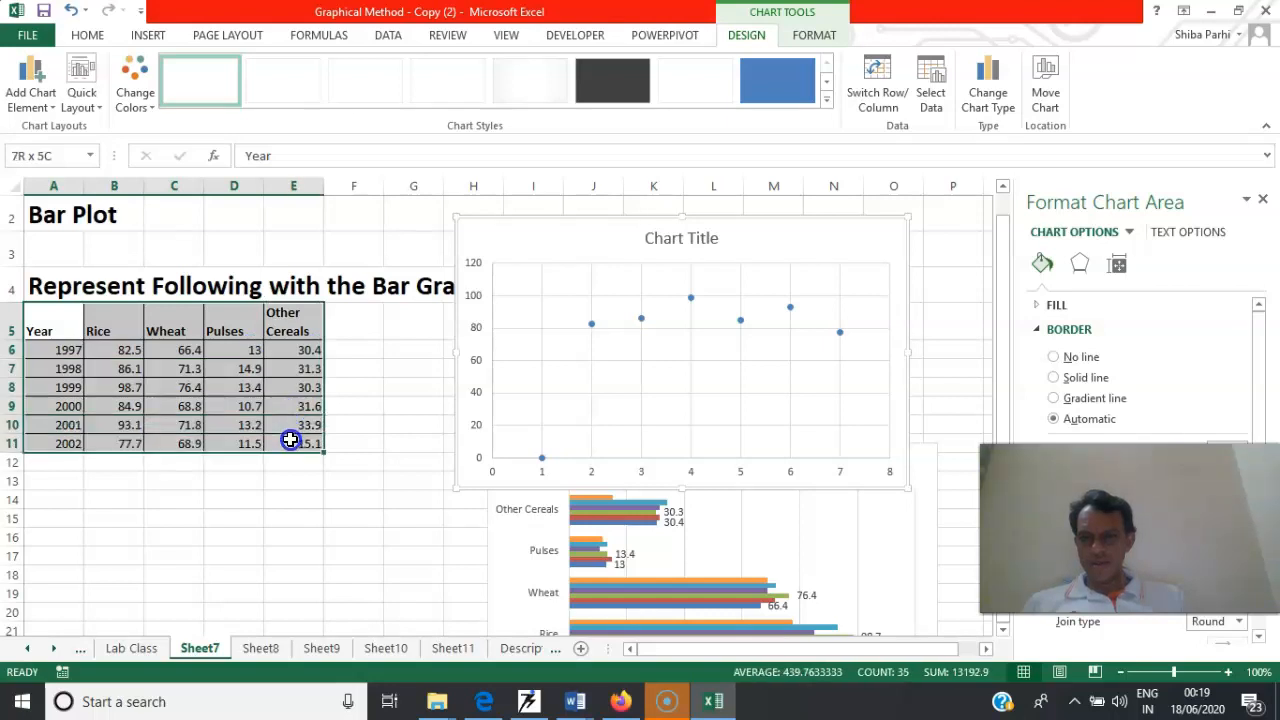
click(148, 40)
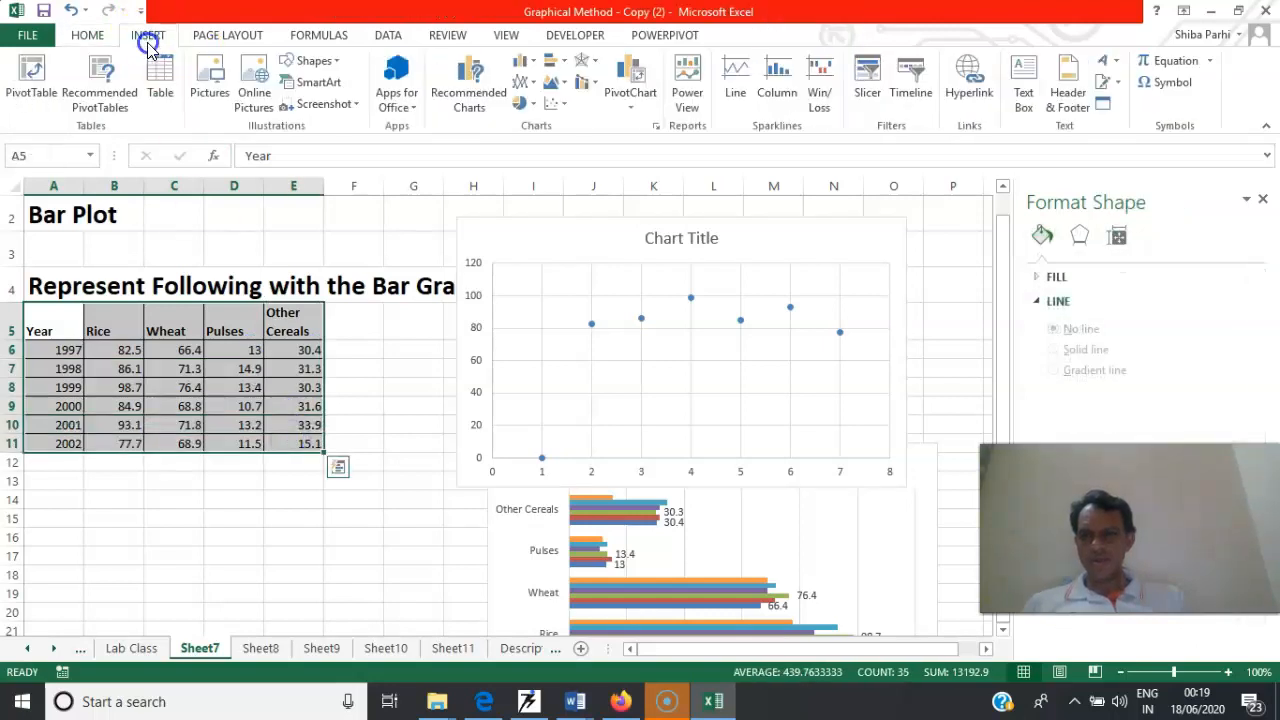
click(551, 101)
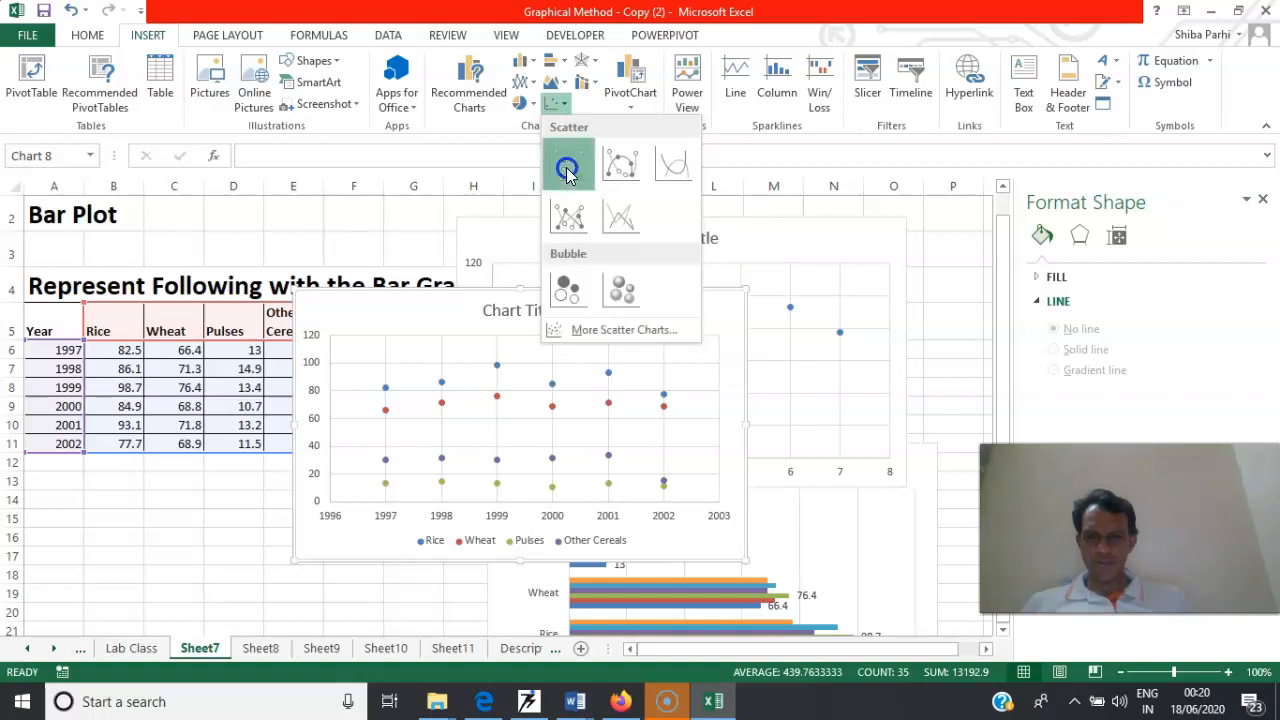
click(564, 167)
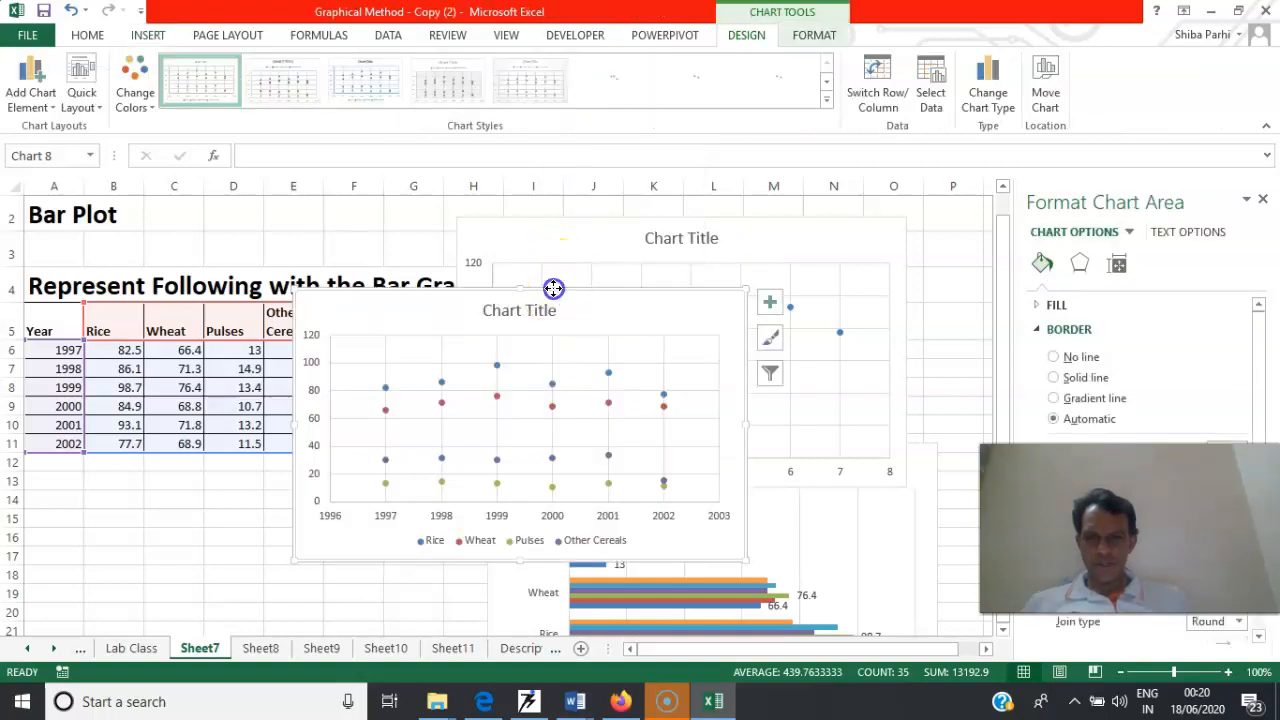
drag(551, 286, 654, 249)
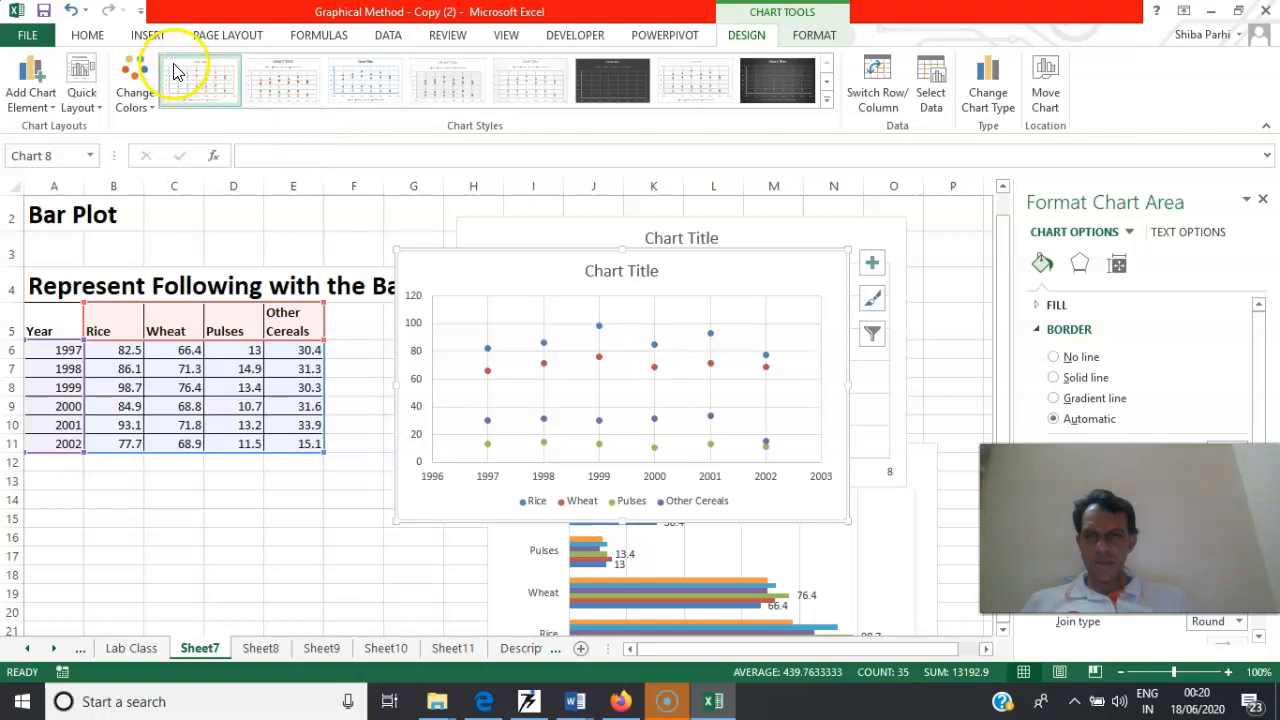
Change the four-crop scatter chart to Scatter with Smooth Lines and Markers
click(145, 37)
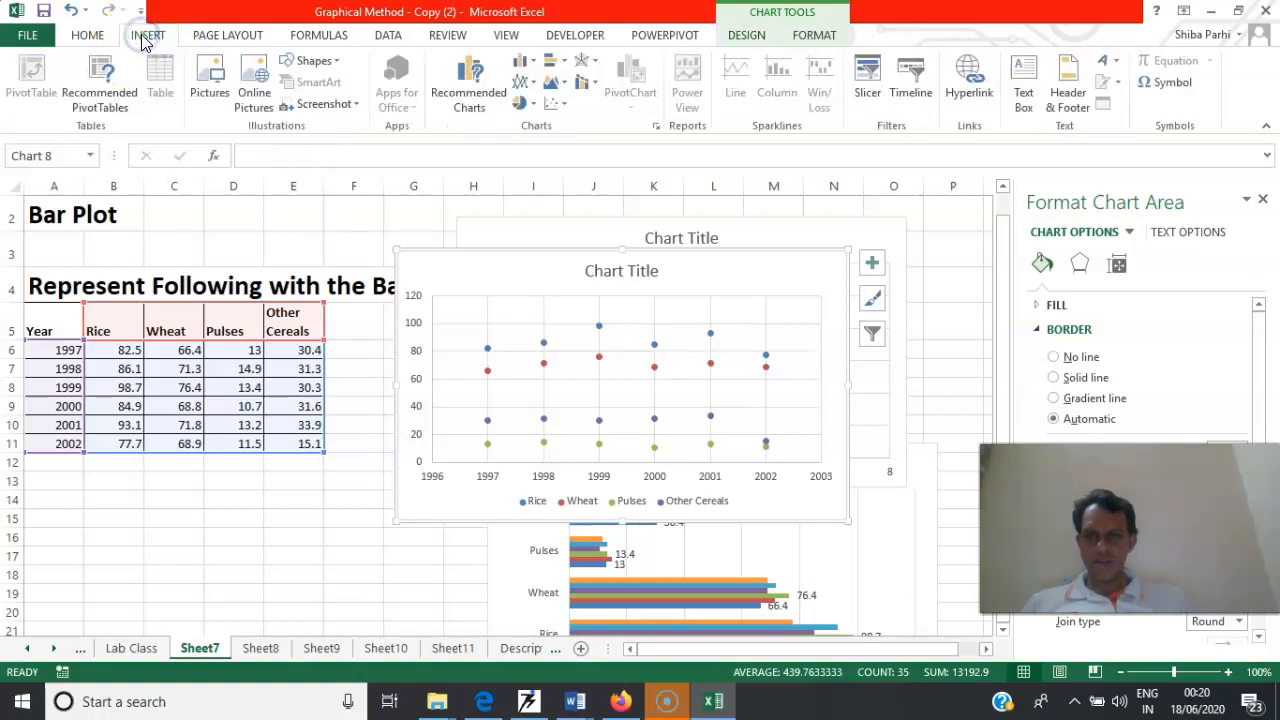
click(560, 105)
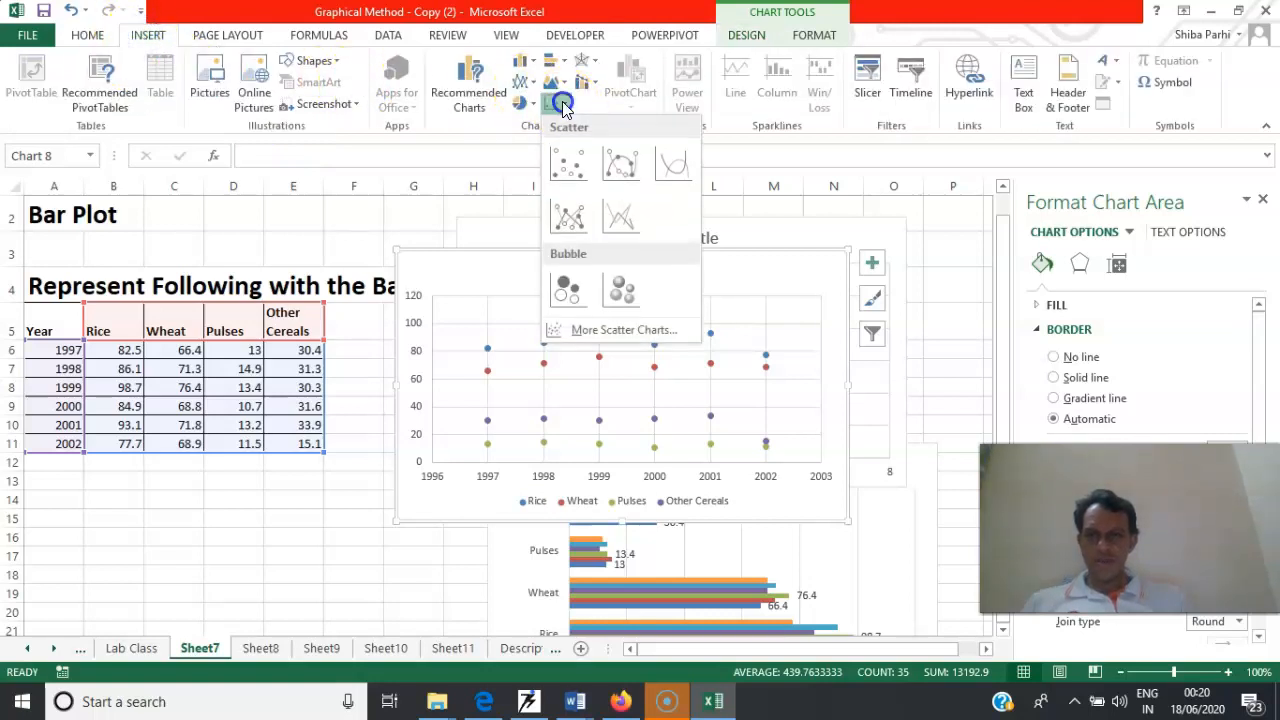
click(620, 163)
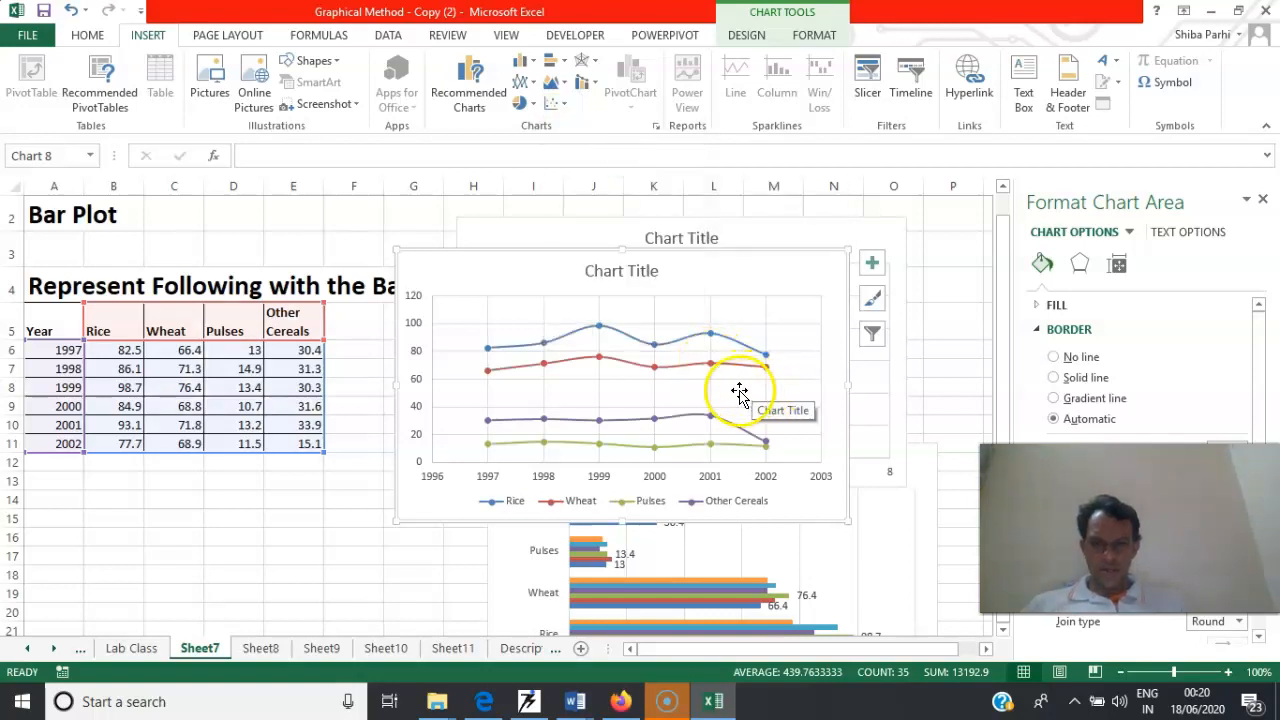
Add data labels to the Rice and Wheat series of the four-crop smooth-line scatter chart
right_click(662, 344)
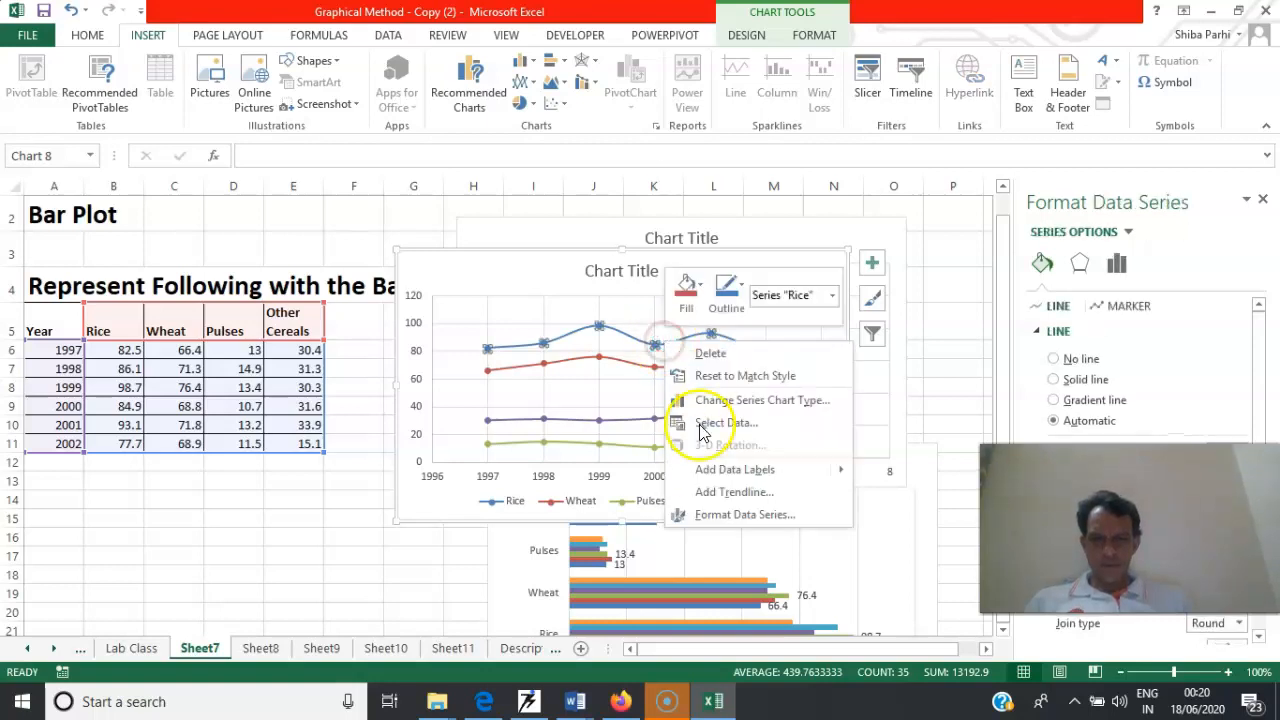
mouse_move(757, 470)
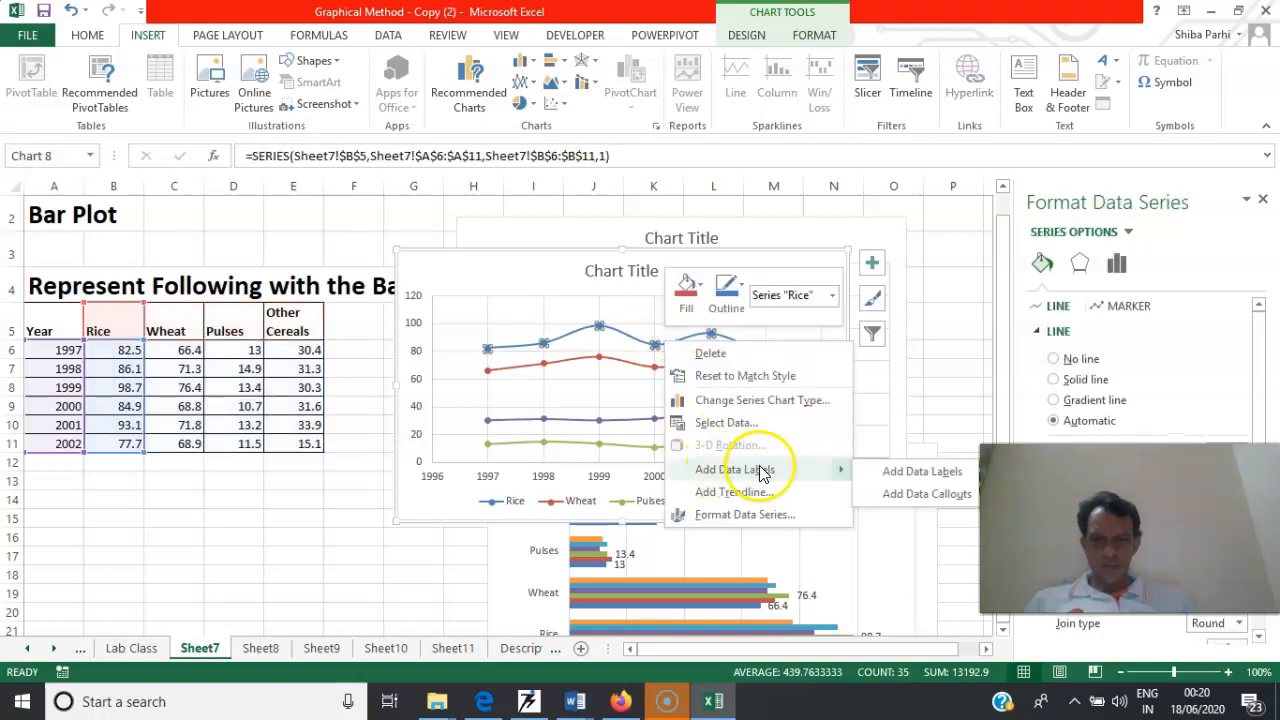
click(887, 472)
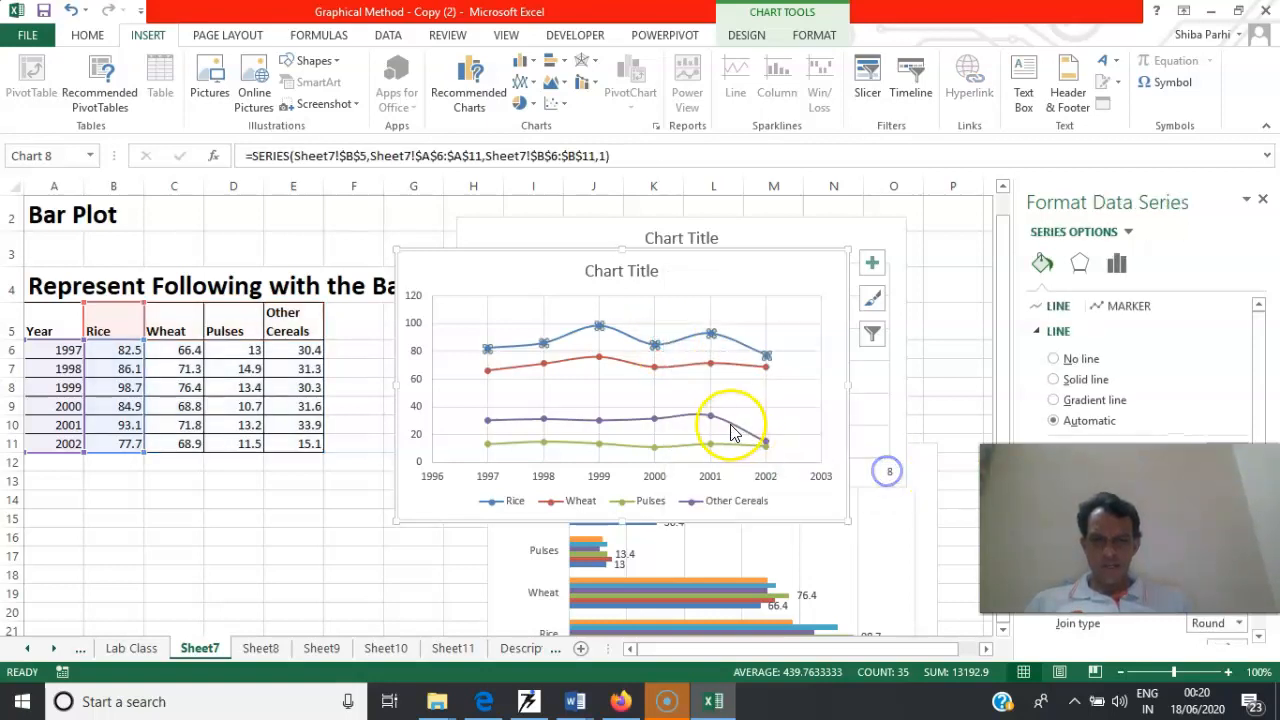
right_click(652, 369)
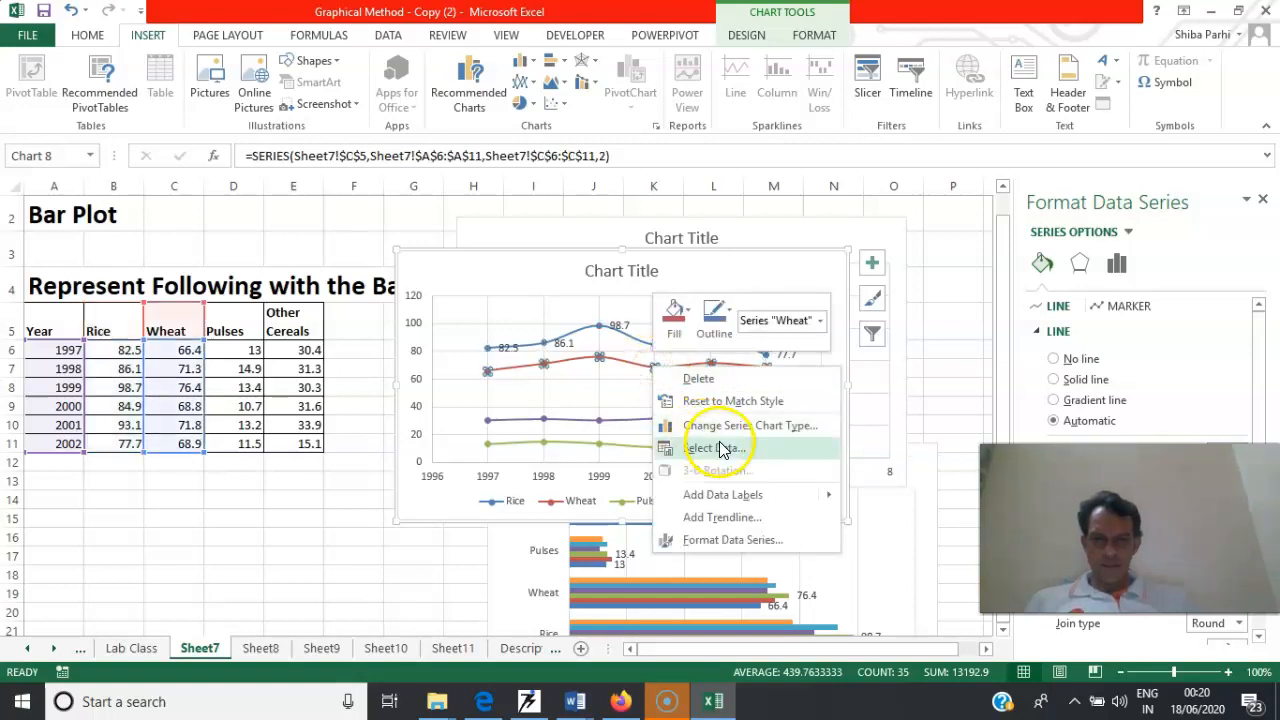
mouse_move(826, 496)
click(887, 497)
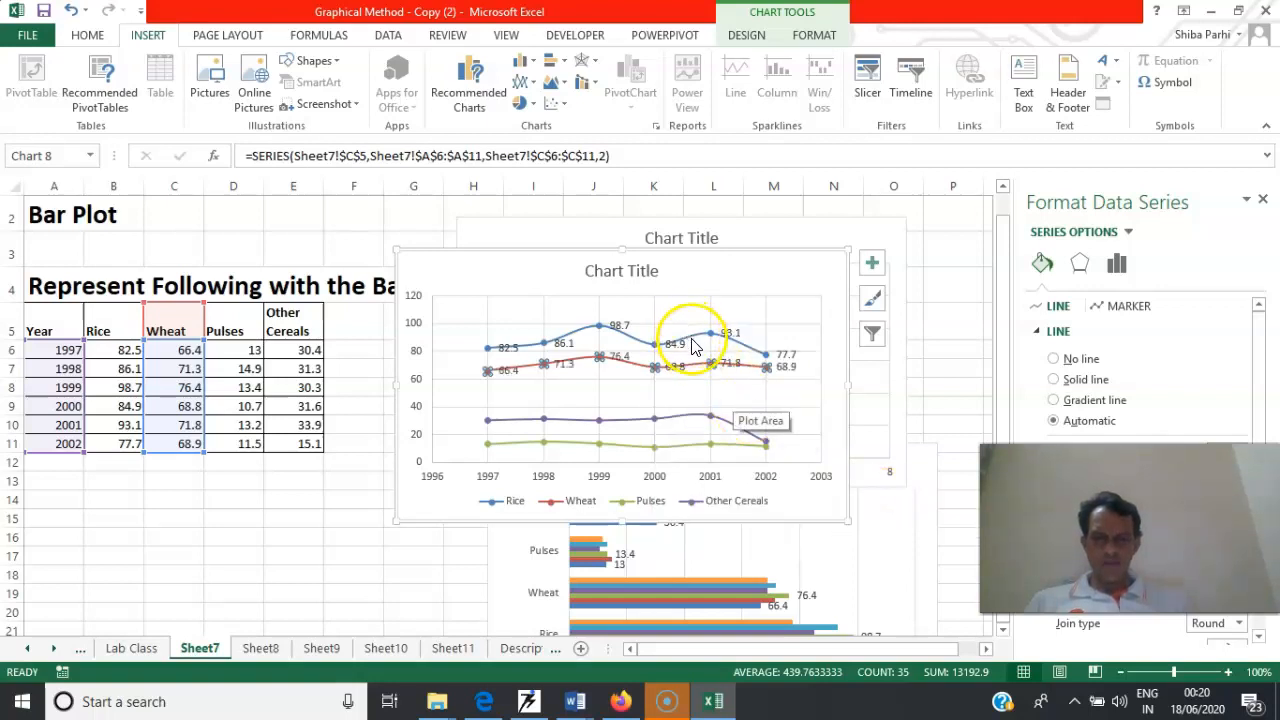
click(677, 422)
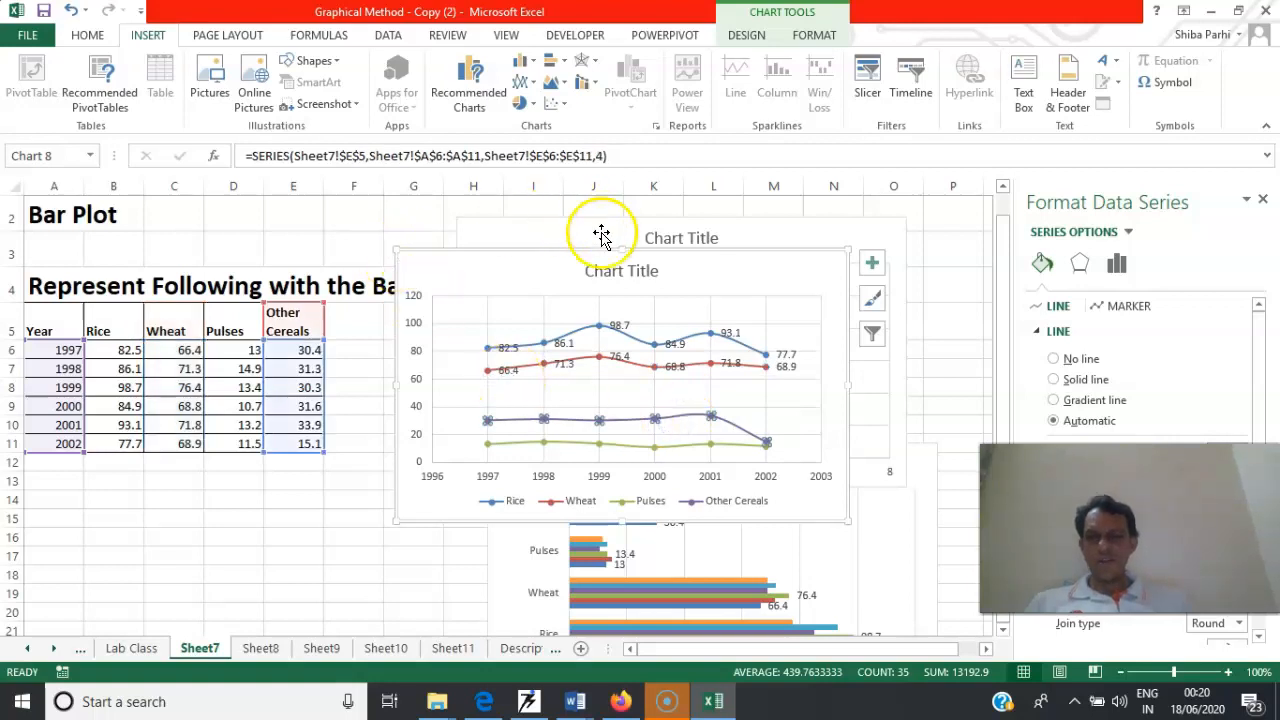
drag(37, 318, 308, 443)
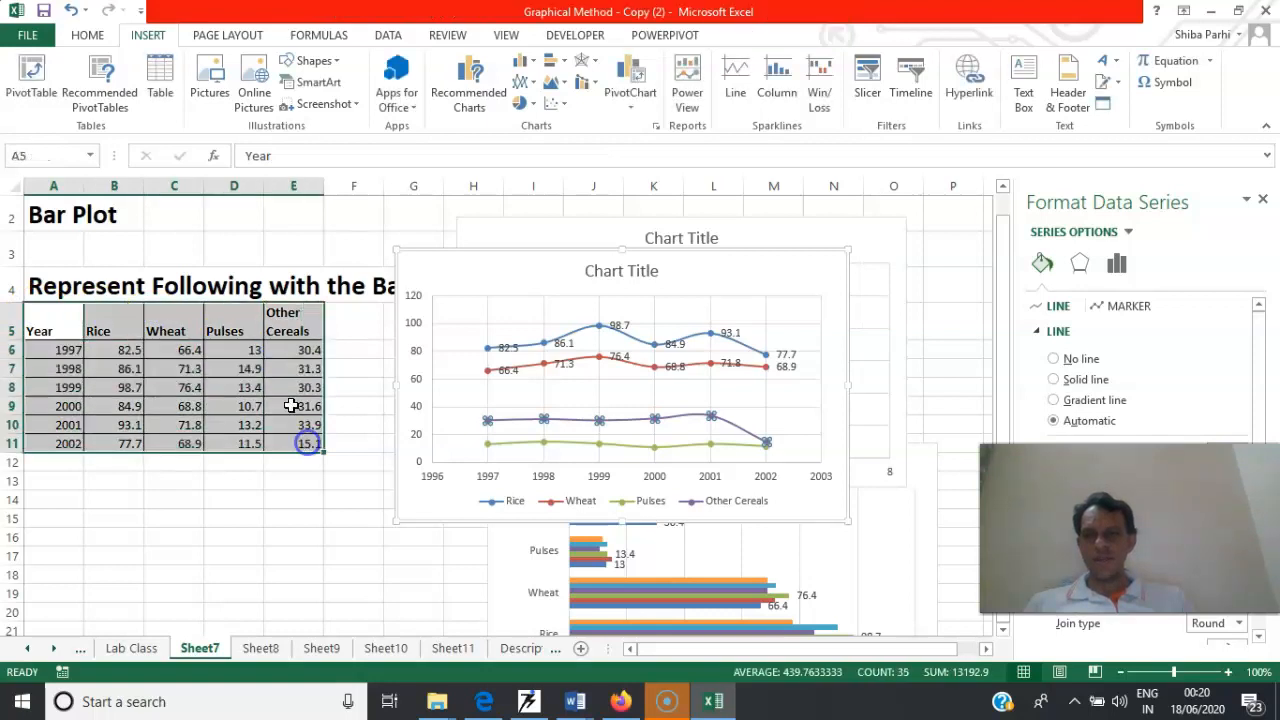
click(558, 103)
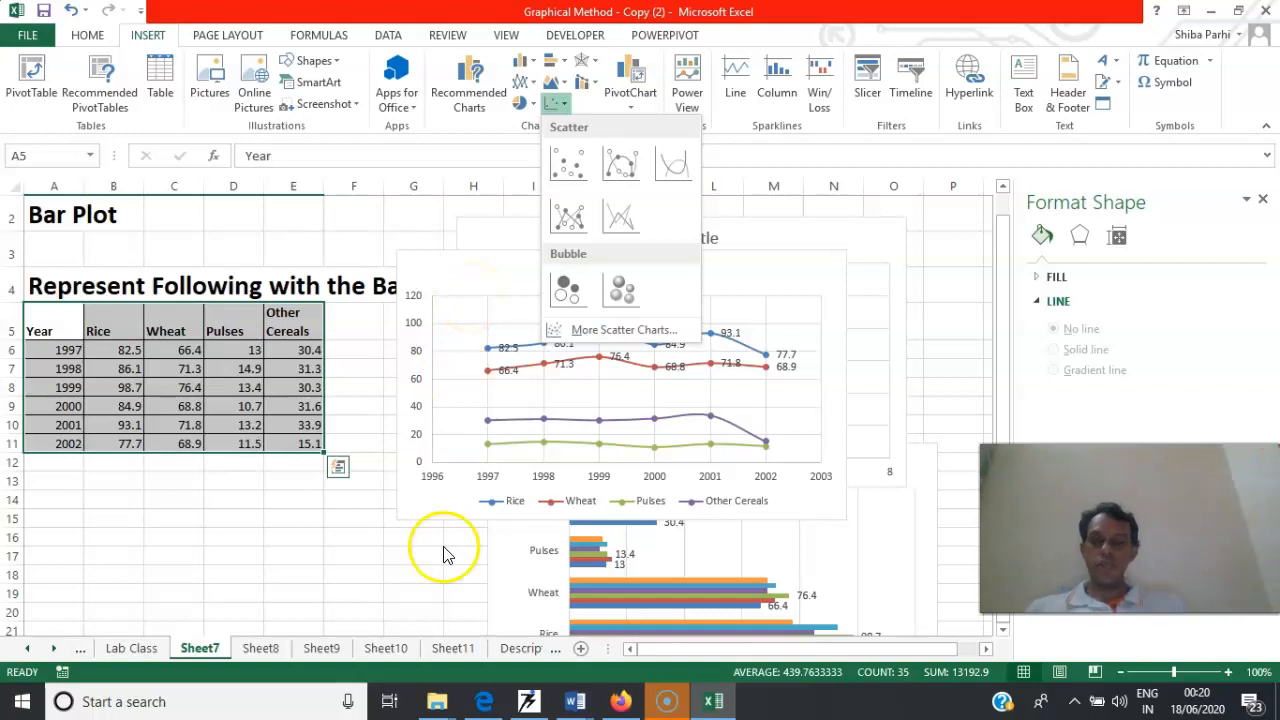
click(440, 648)
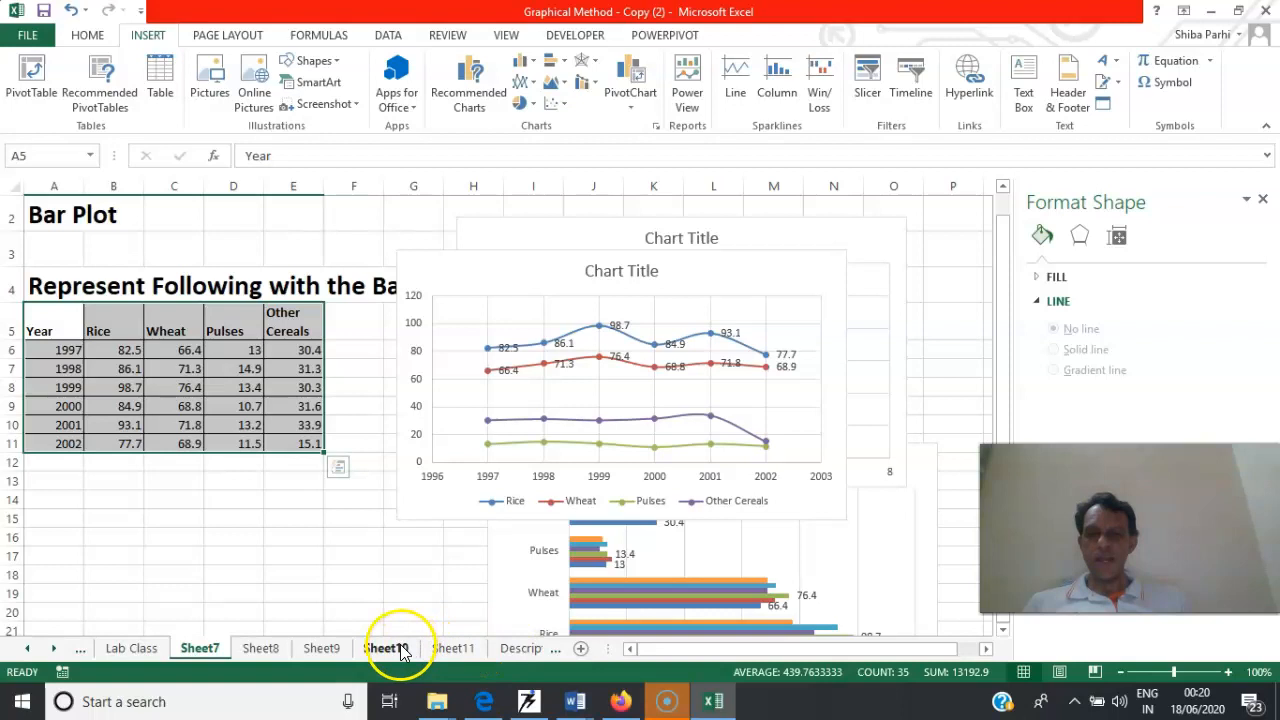
Switch to Sheet11 and insert a plain radar chart from the food ratings table D5:I11
click(393, 648)
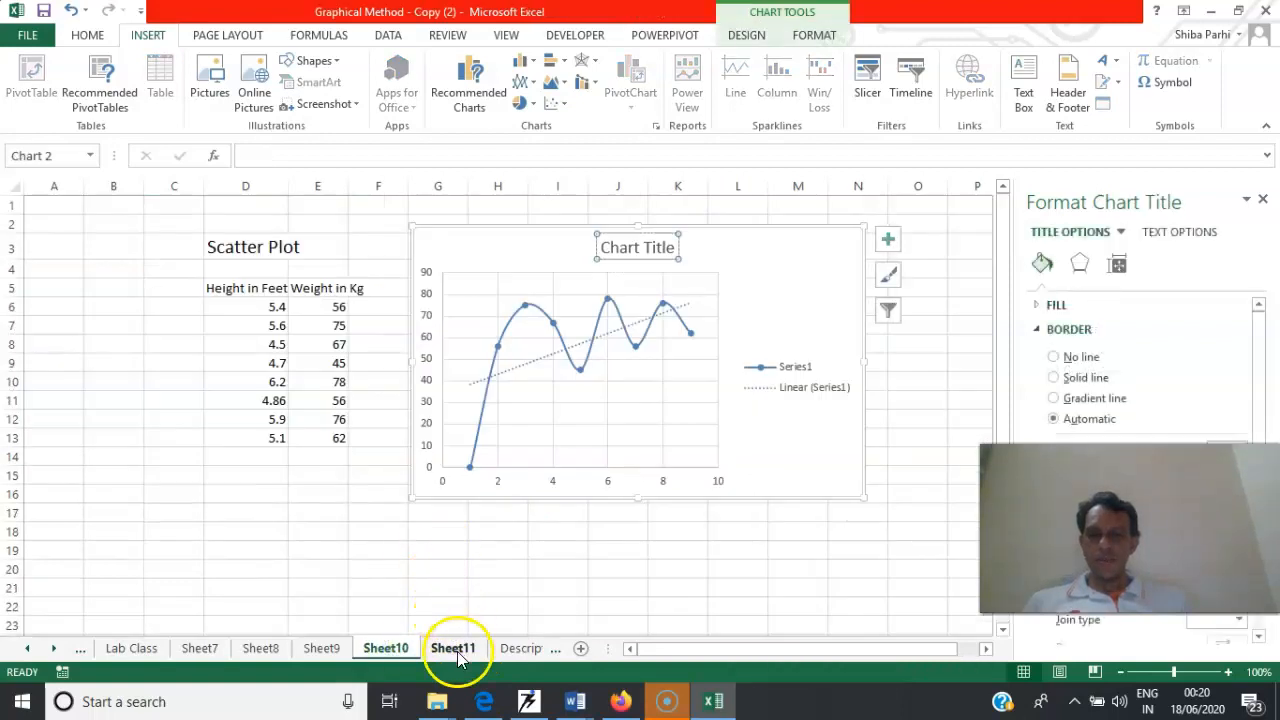
click(455, 649)
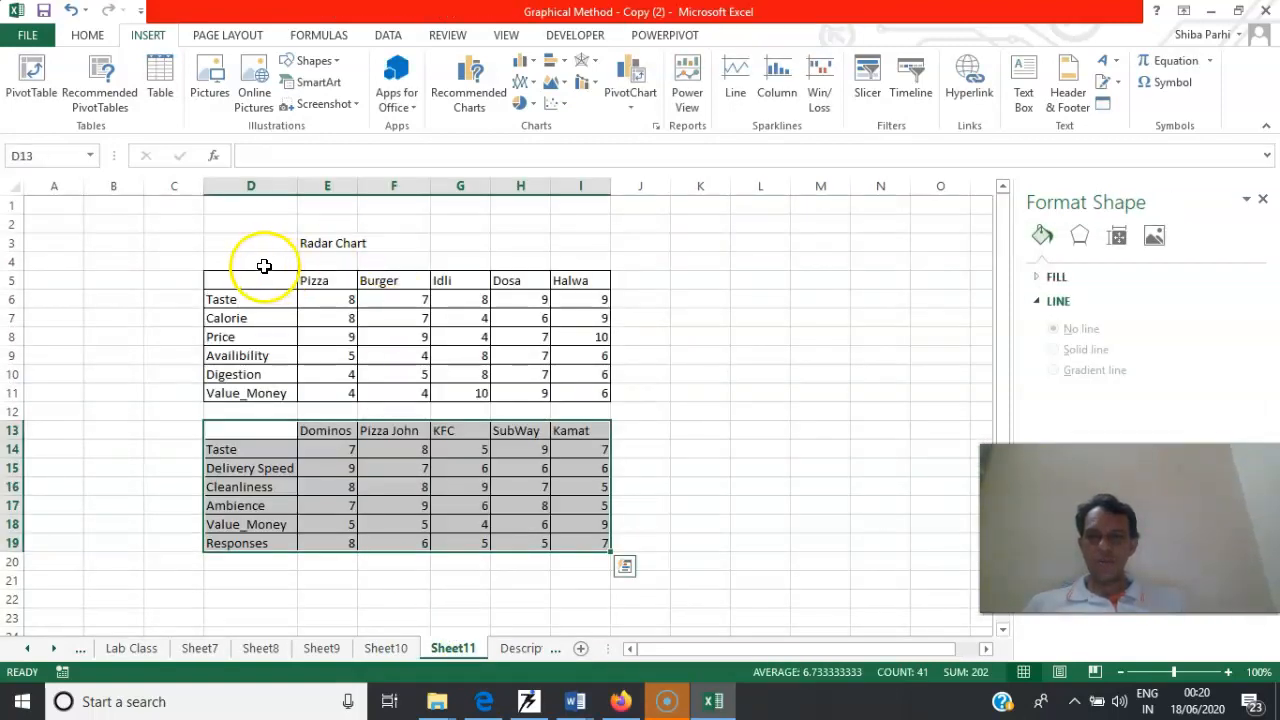
drag(224, 274, 593, 393)
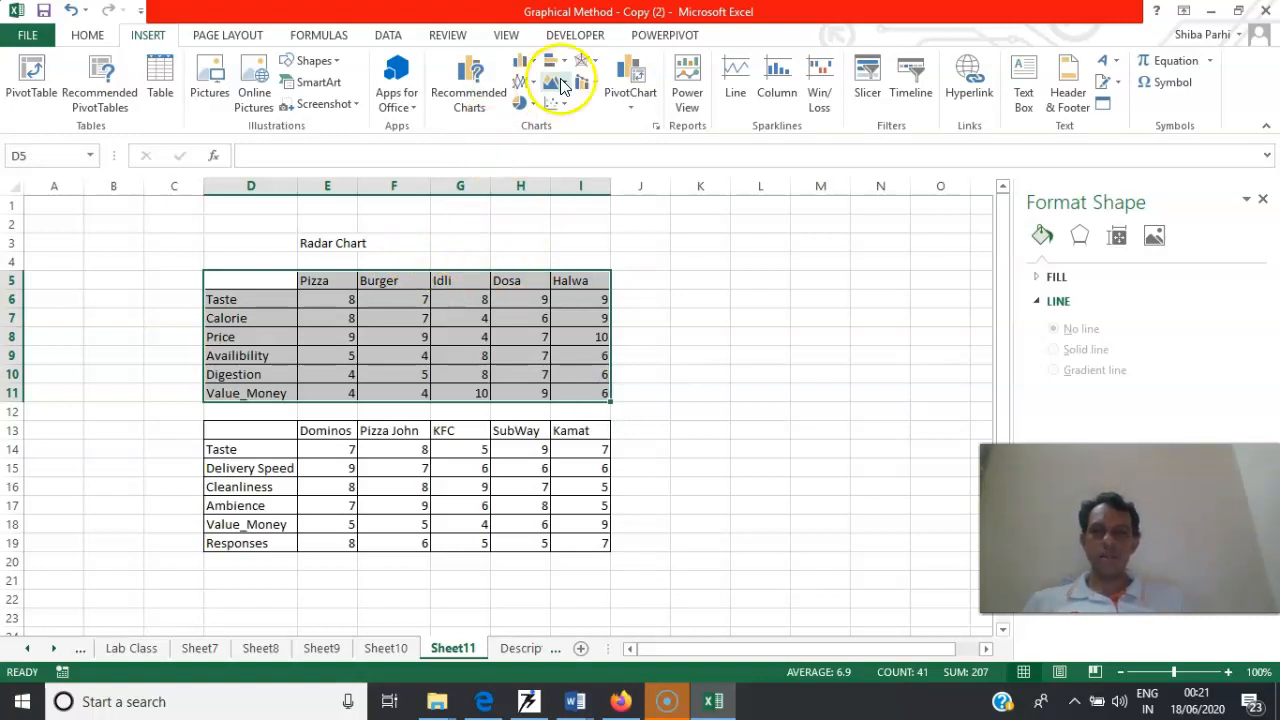
click(594, 68)
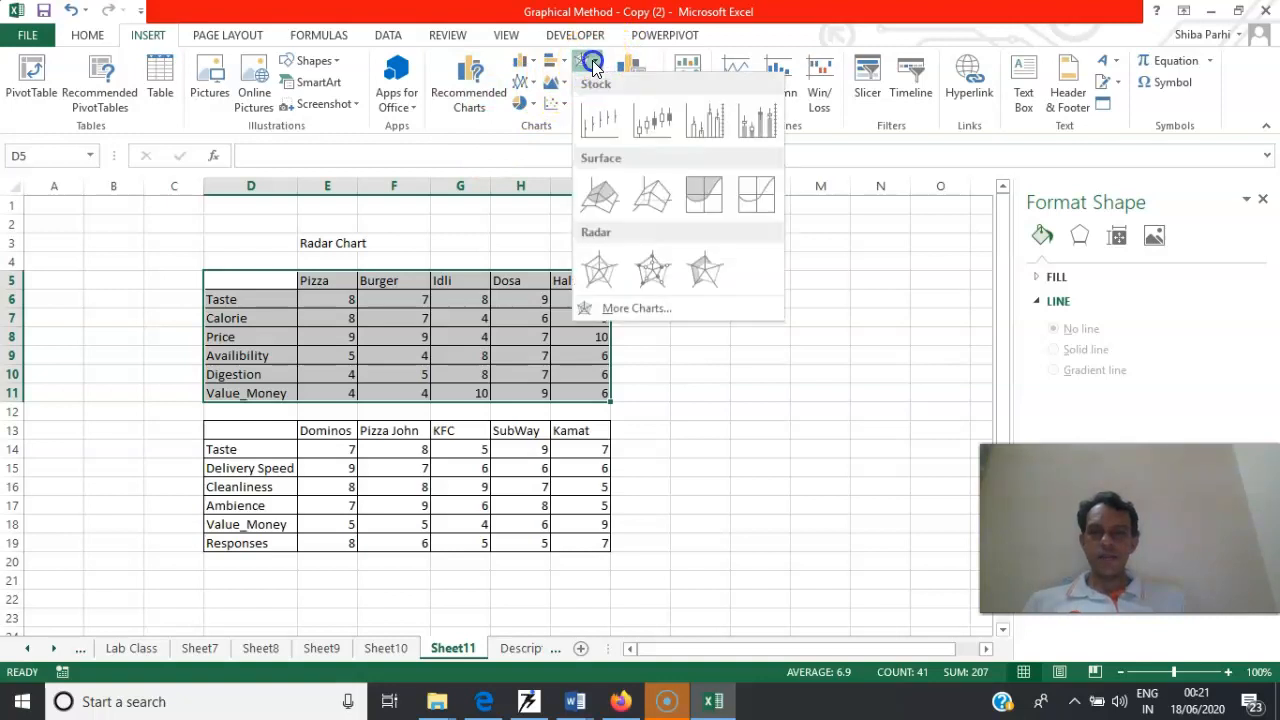
click(603, 279)
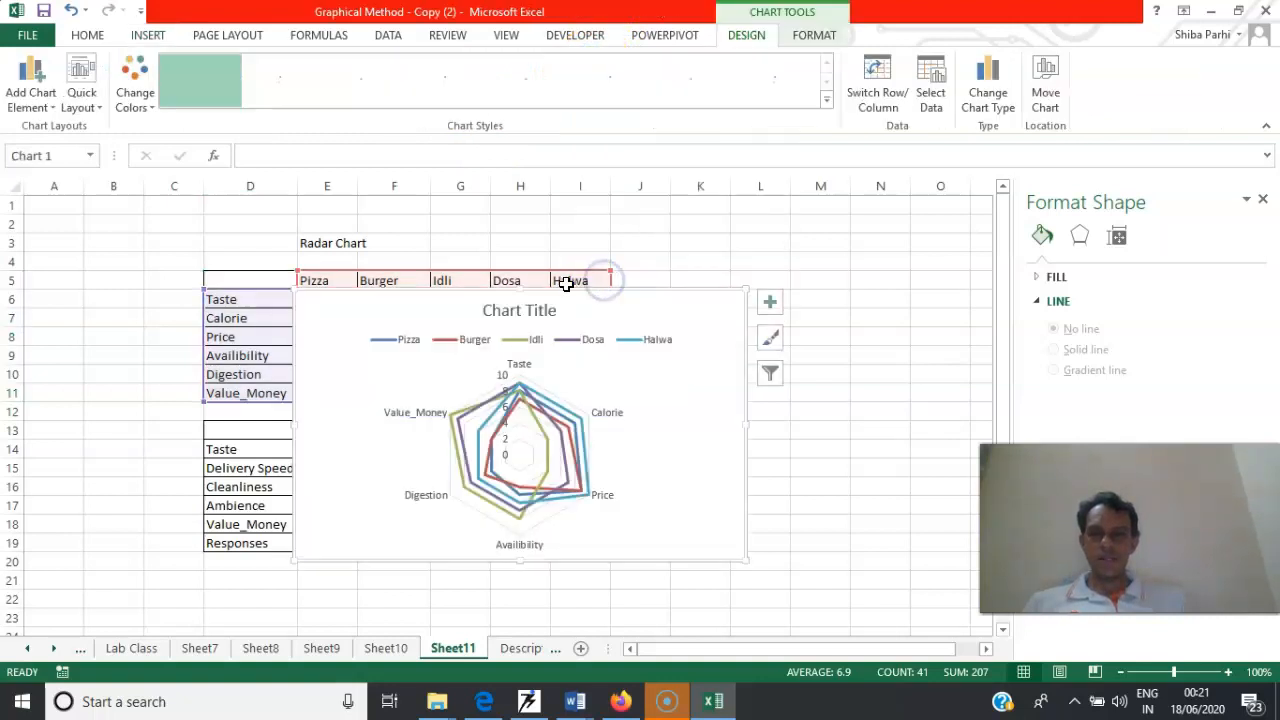
Try to move the food radar chart off its table and apply the dark chart style with the gradient background
drag(564, 283, 768, 263)
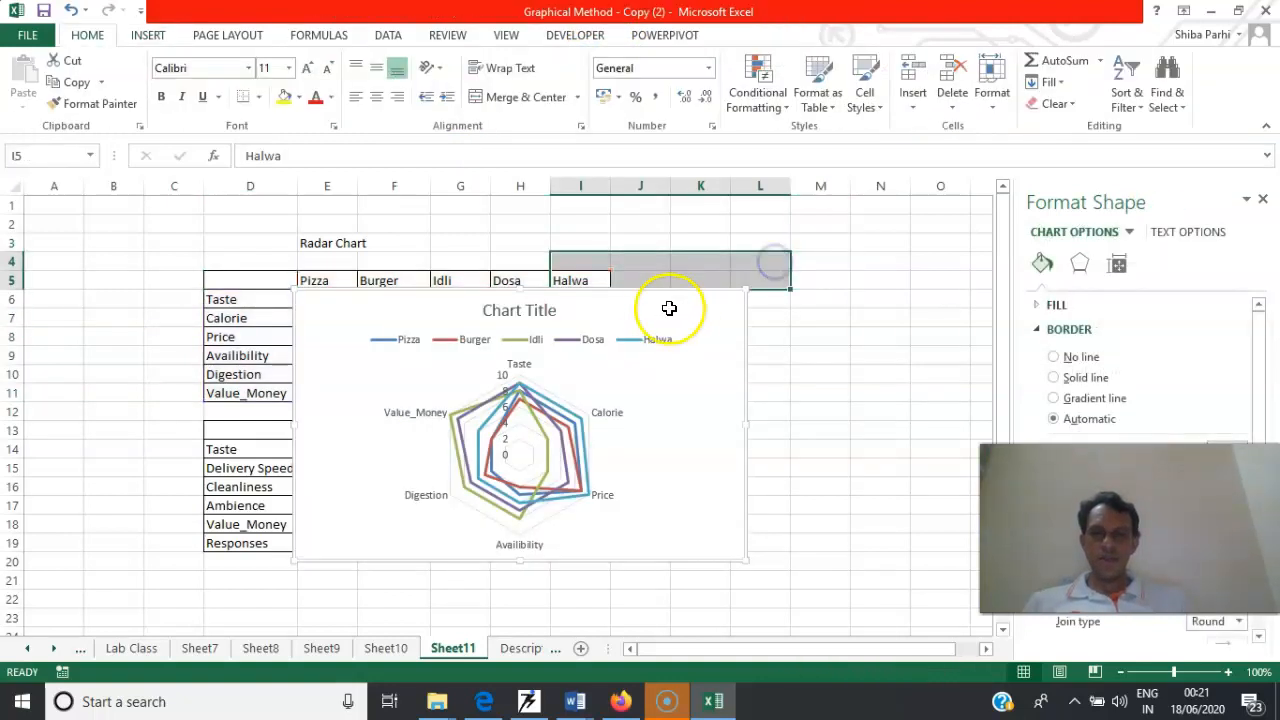
drag(657, 291, 938, 190)
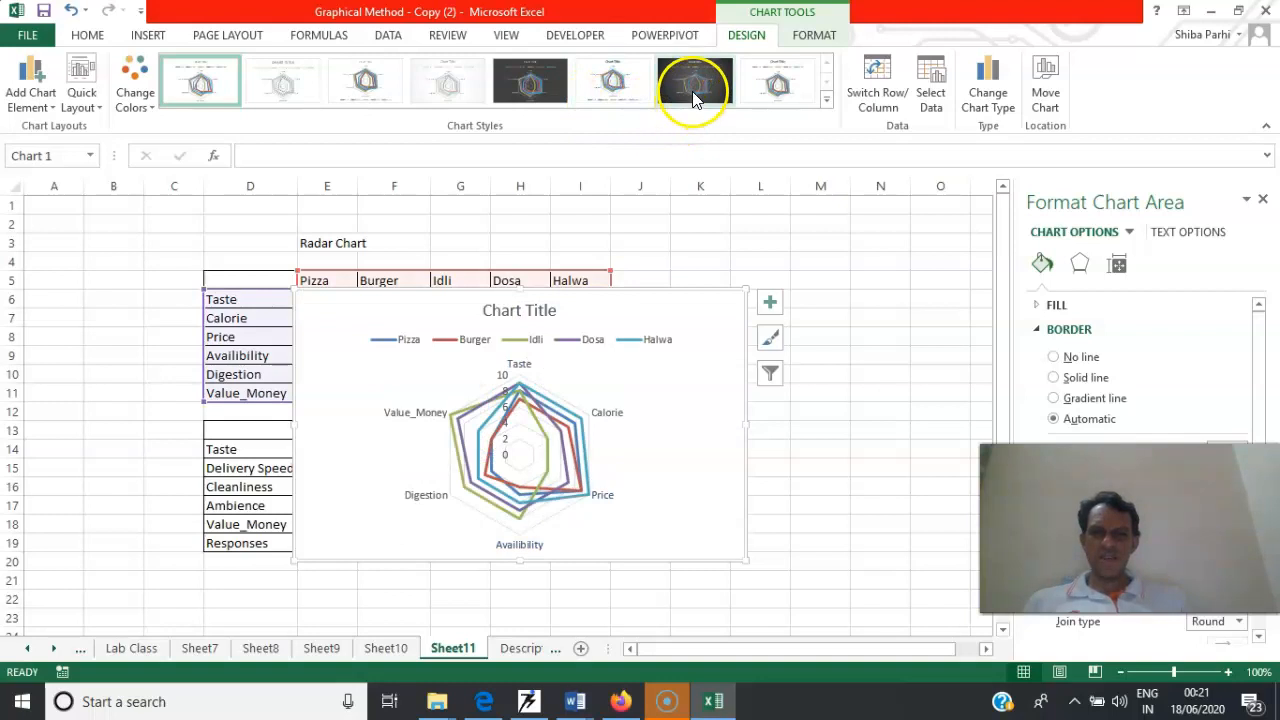
click(695, 95)
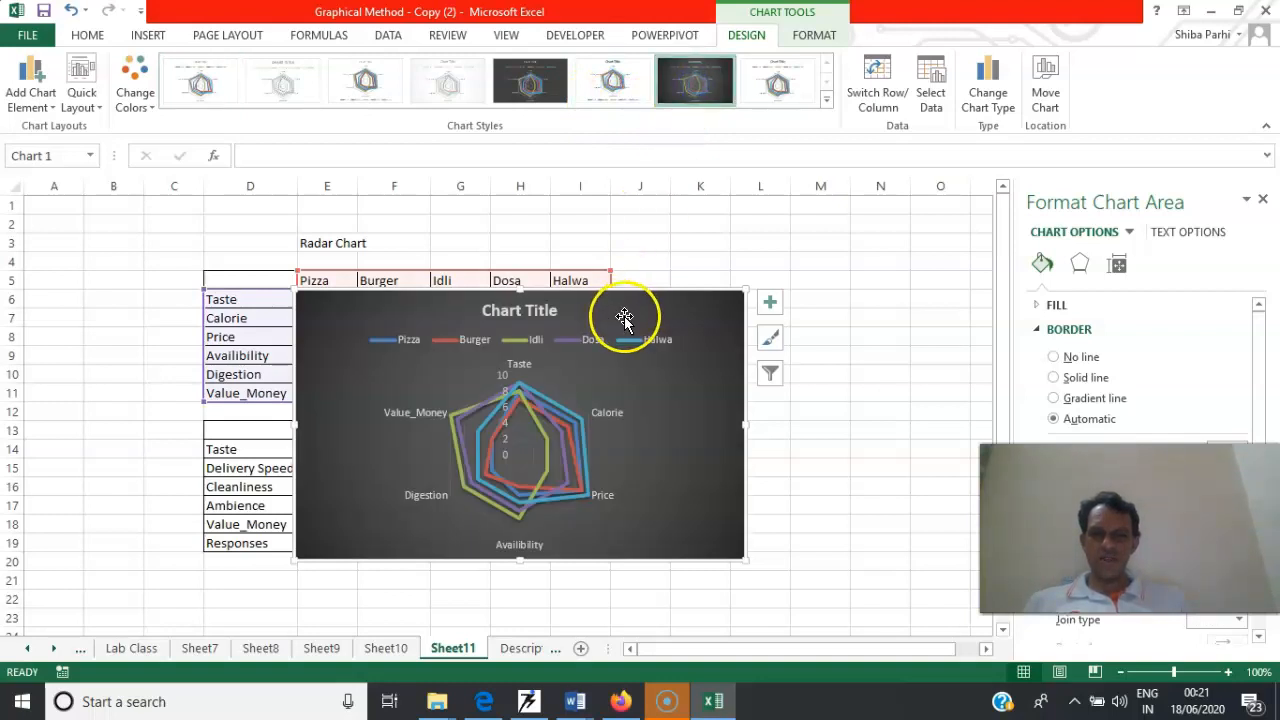
Try to move the dark food radar chart clear of its data table
drag(611, 289, 794, 265)
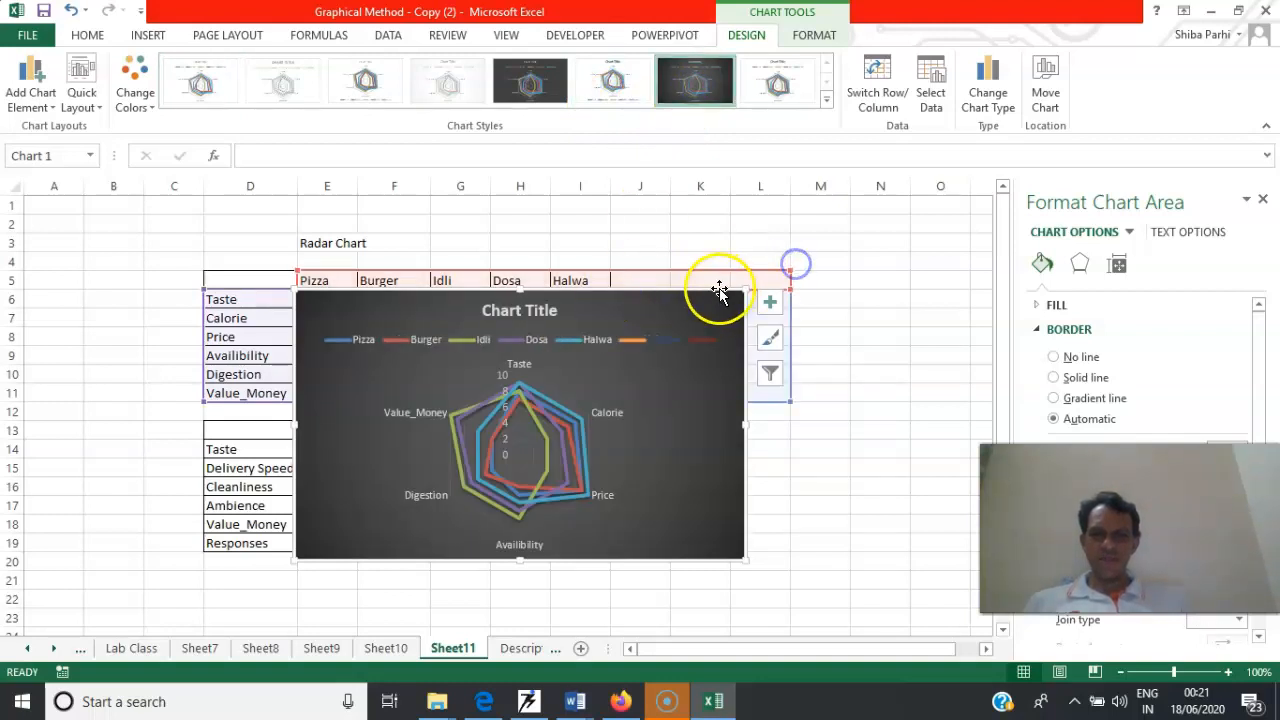
drag(714, 297, 967, 153)
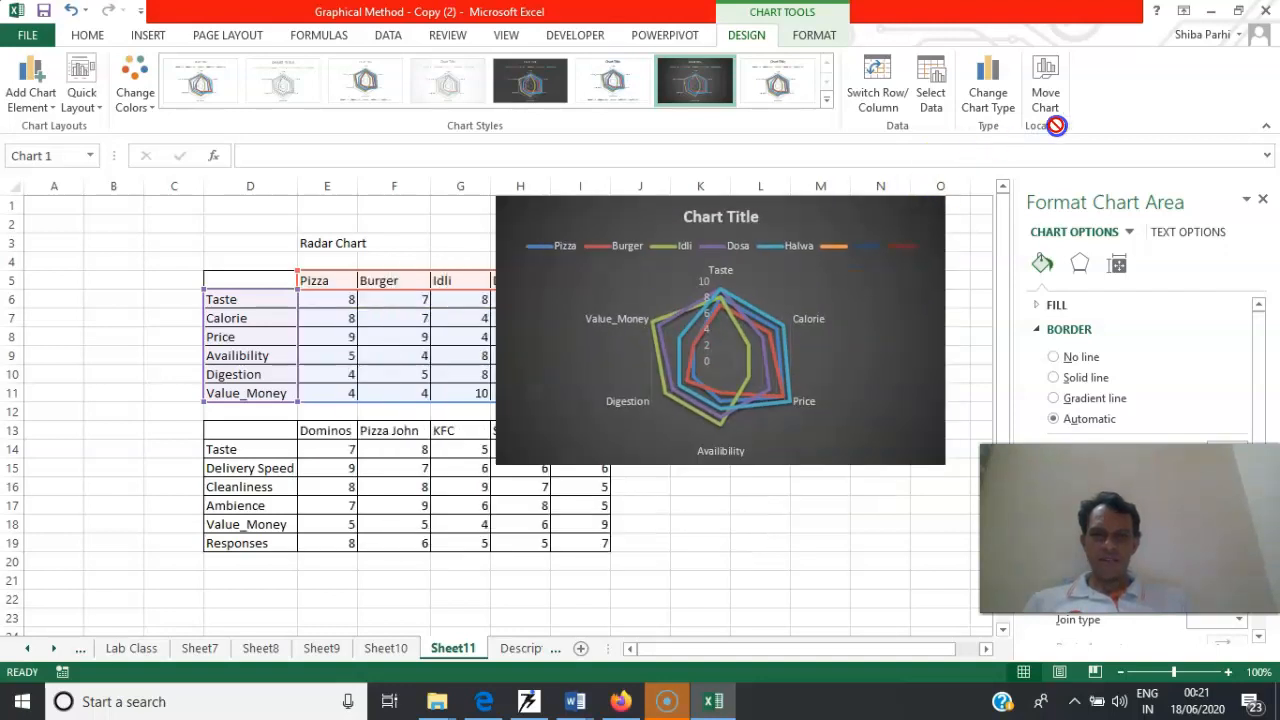
drag(1066, 121, 1066, 121)
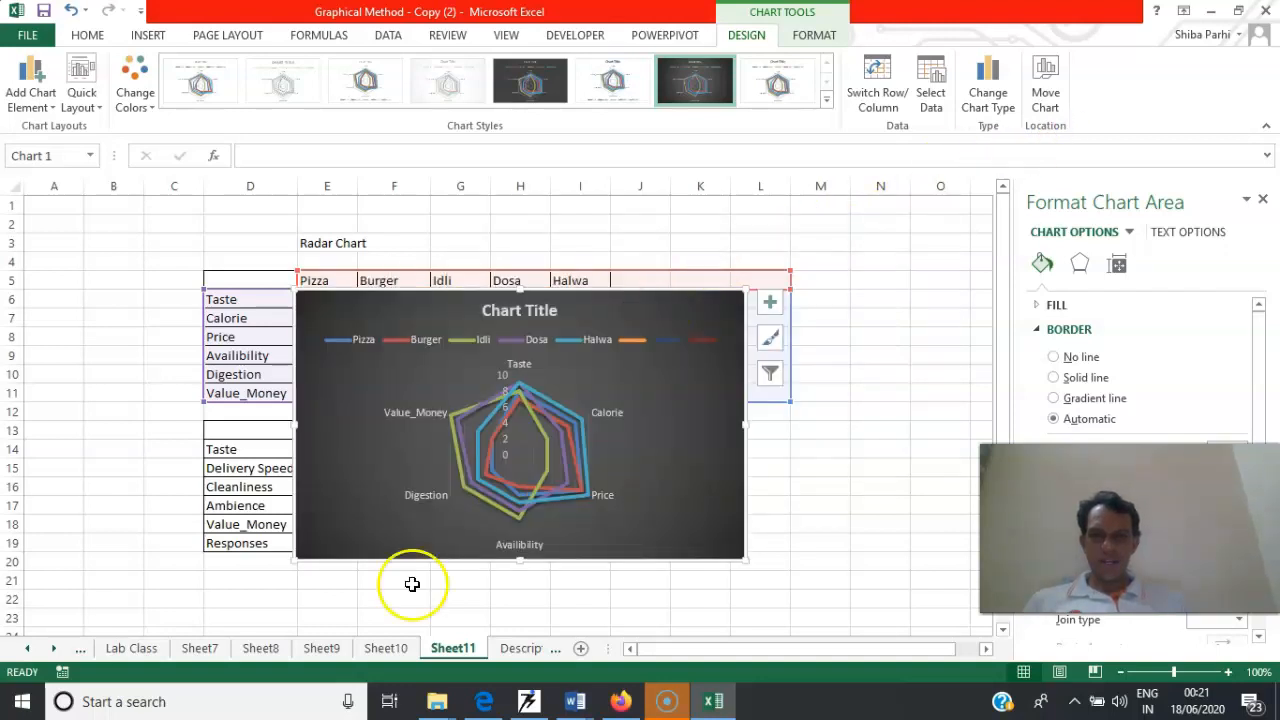
Add data labels to the Dosa series of the food radar chart
click(471, 492)
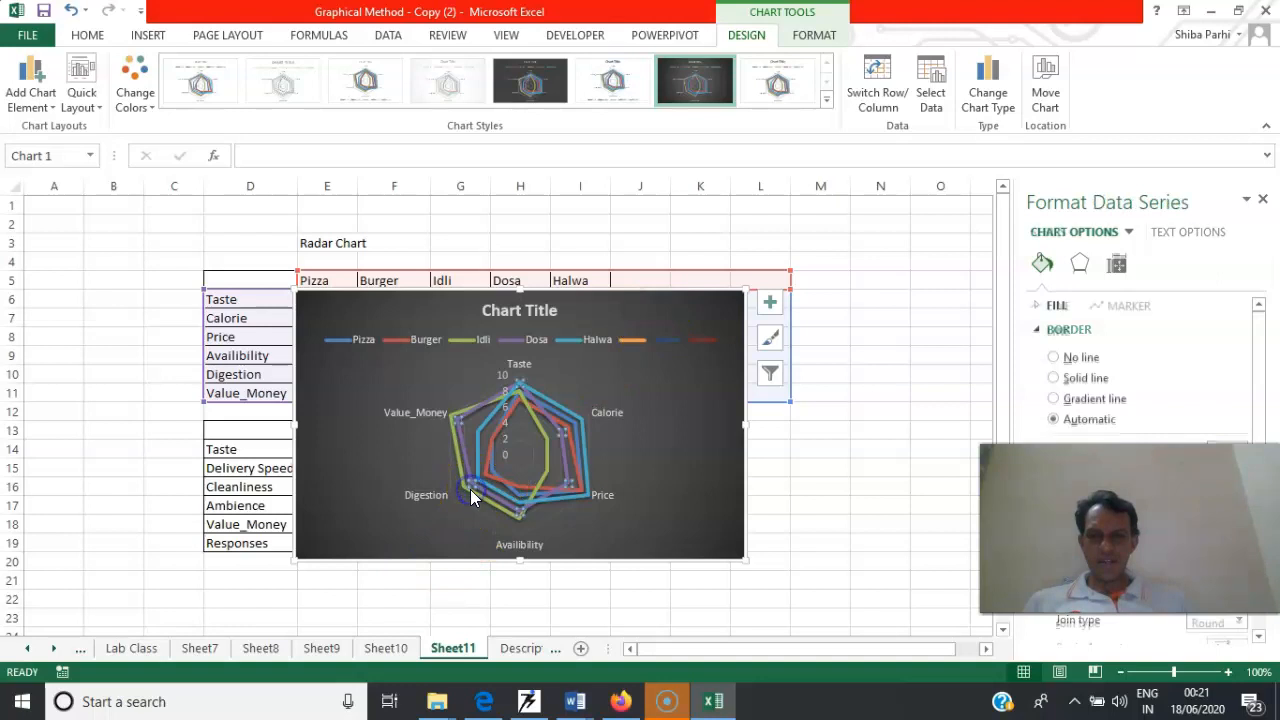
right_click(471, 492)
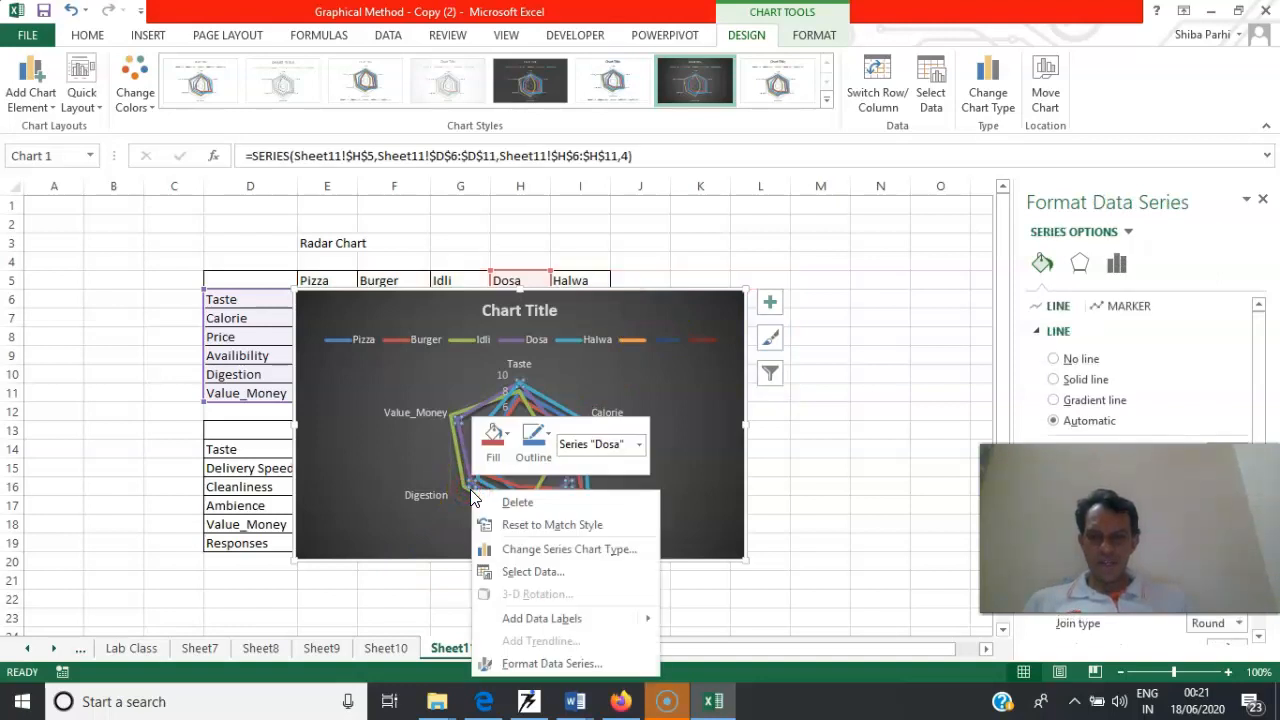
mouse_move(648, 619)
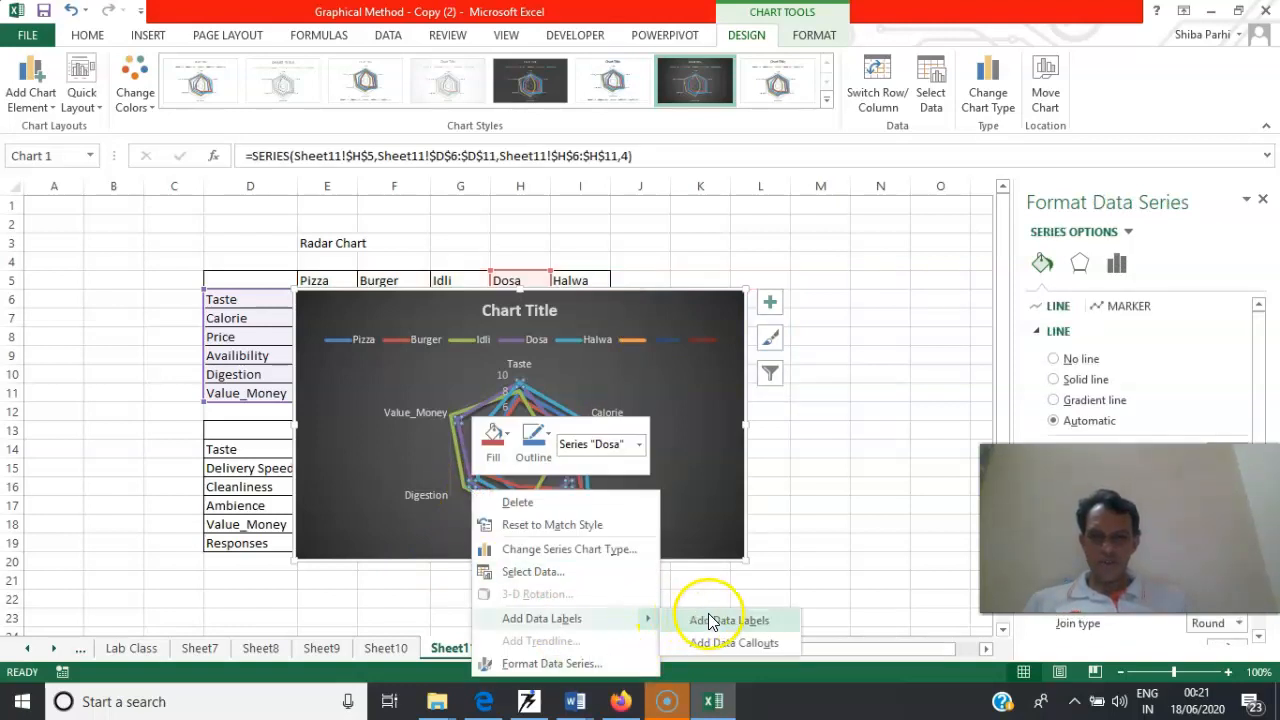
click(716, 622)
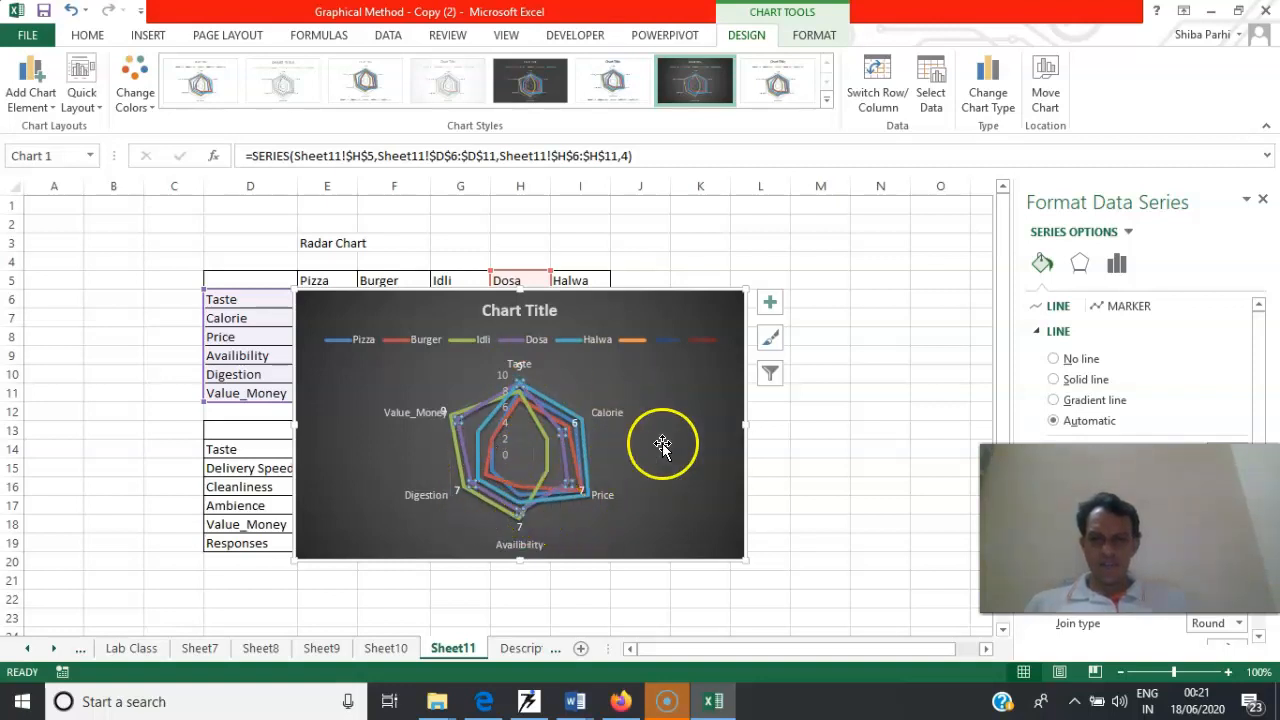
Try again to move the food radar chart off the table, and cut it from the sheet
drag(555, 290, 730, 272)
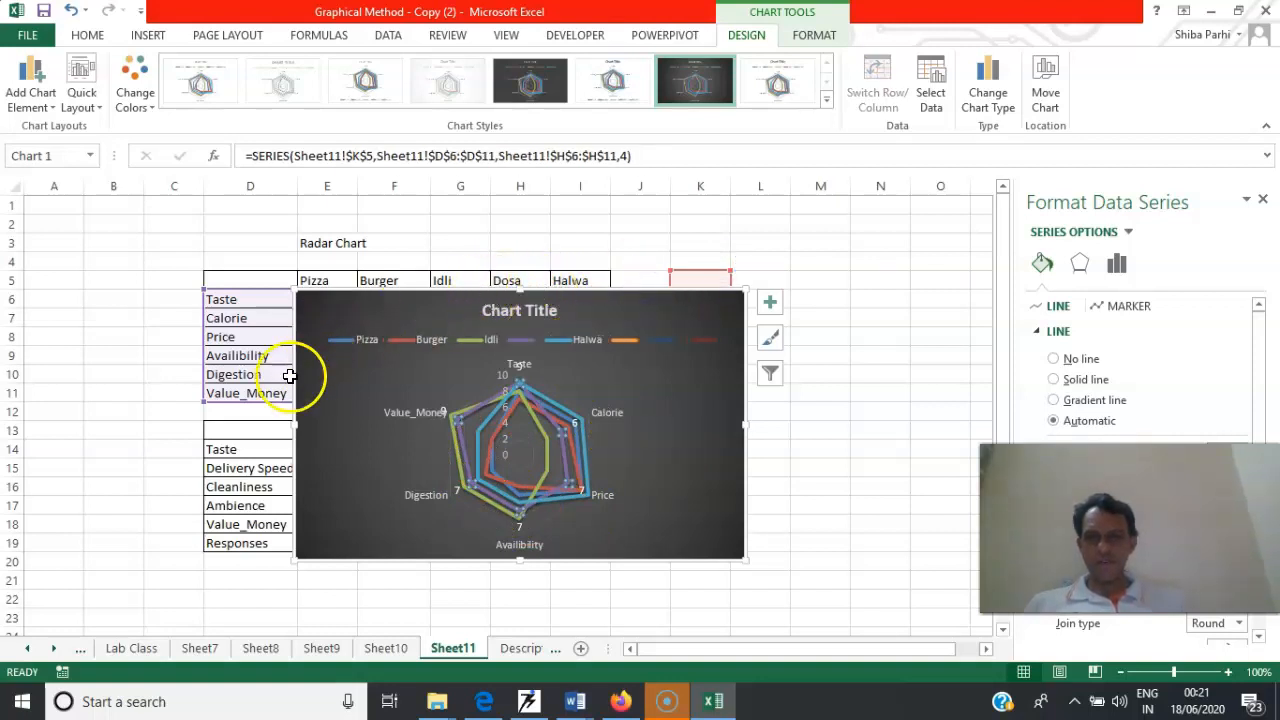
drag(296, 375, 458, 323)
key(ctrl+x)
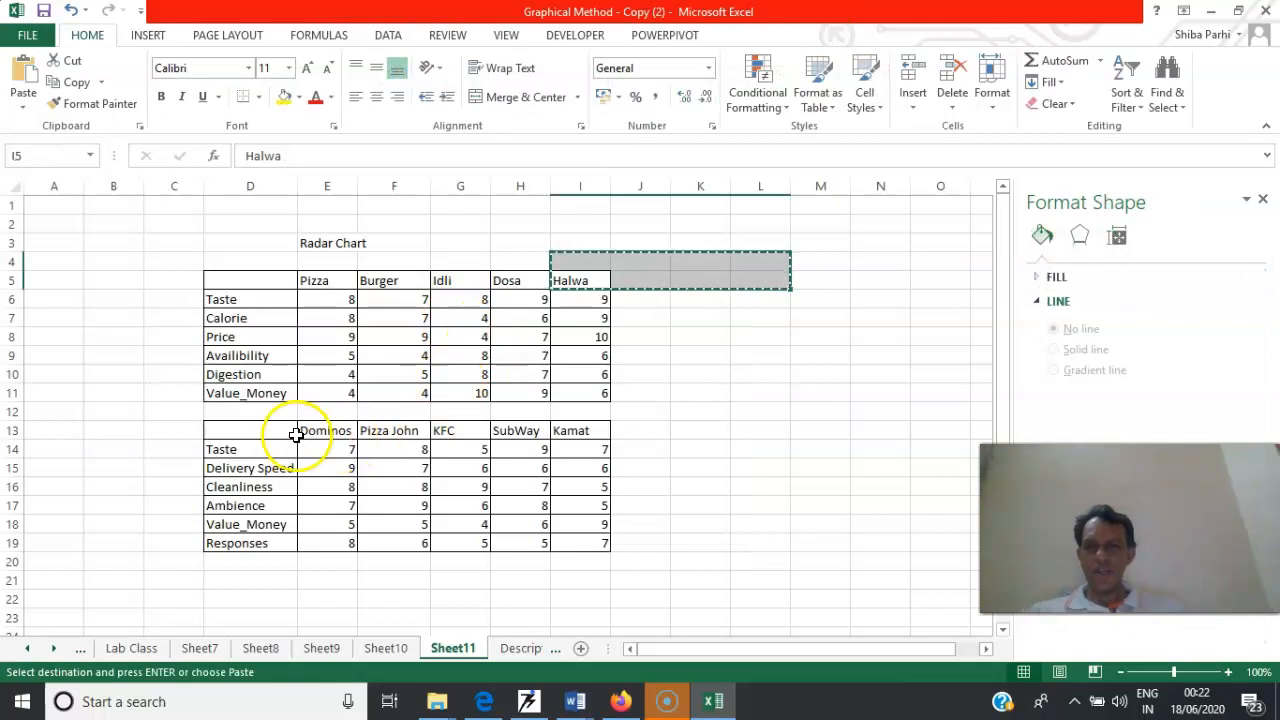
Insert a plain radar chart from the restaurant ratings table D13:I19 and move it beside the tables
click(257, 432)
drag(312, 430, 590, 547)
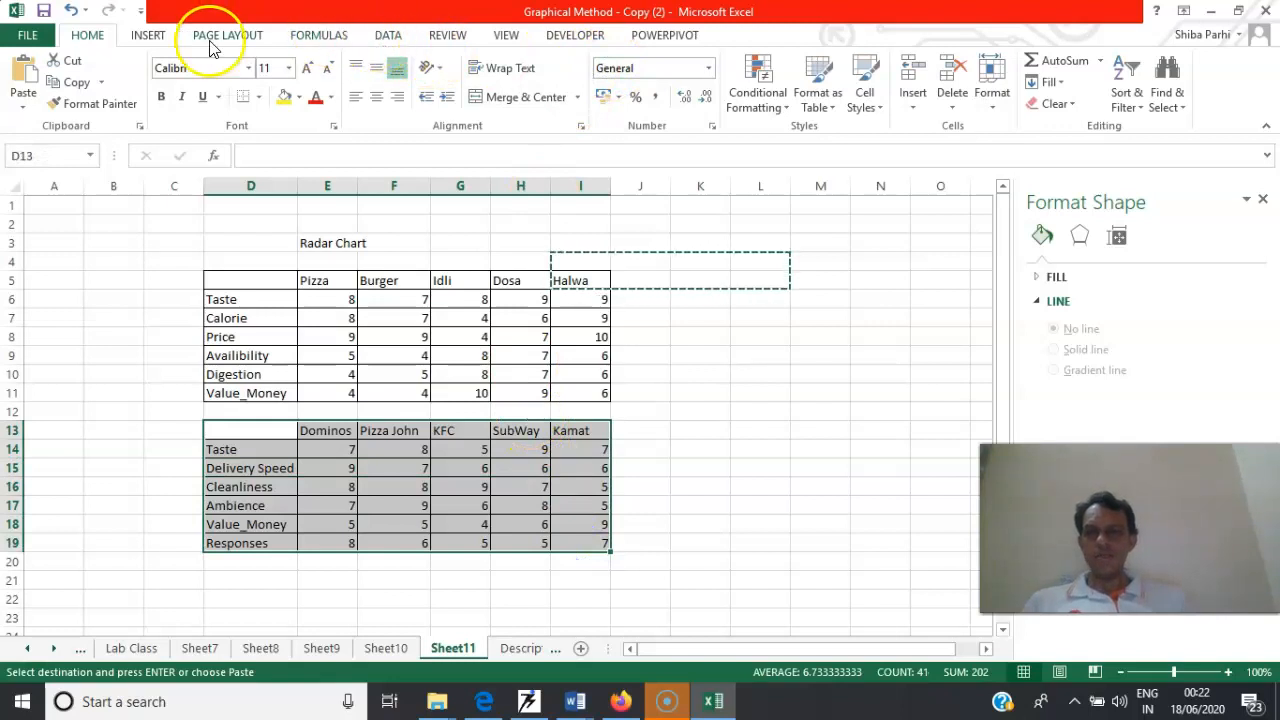
click(148, 36)
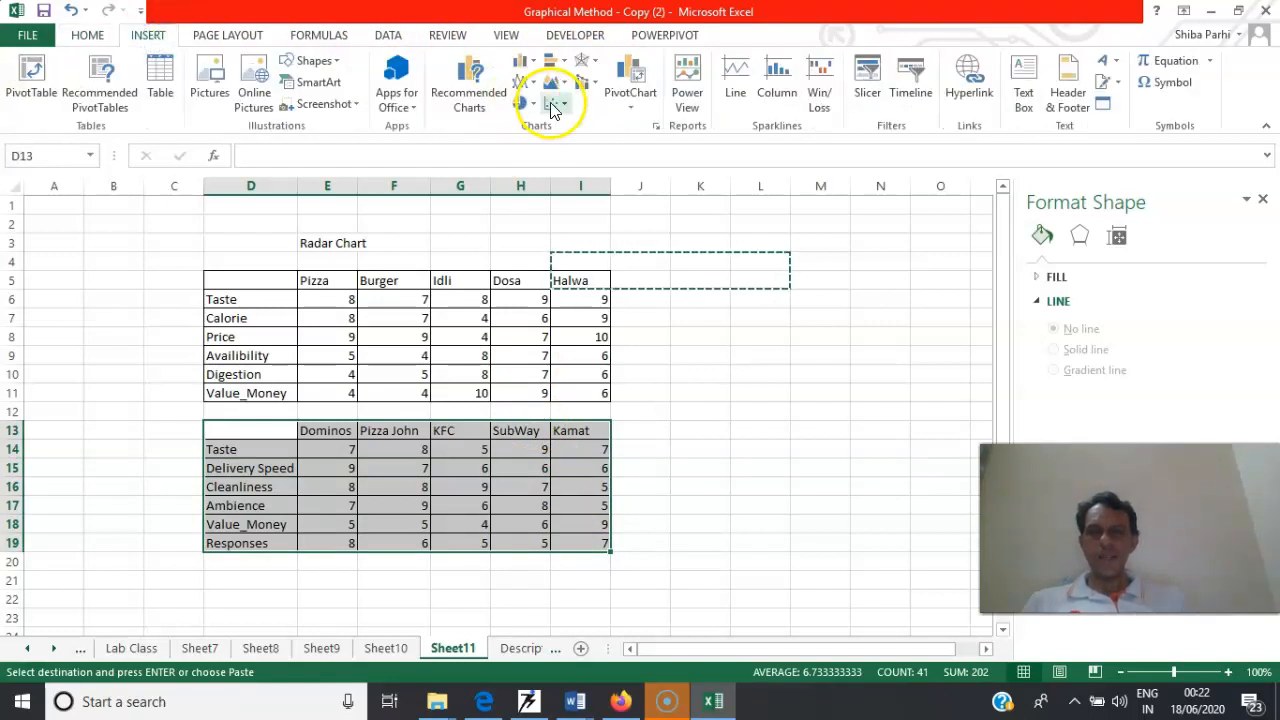
click(594, 64)
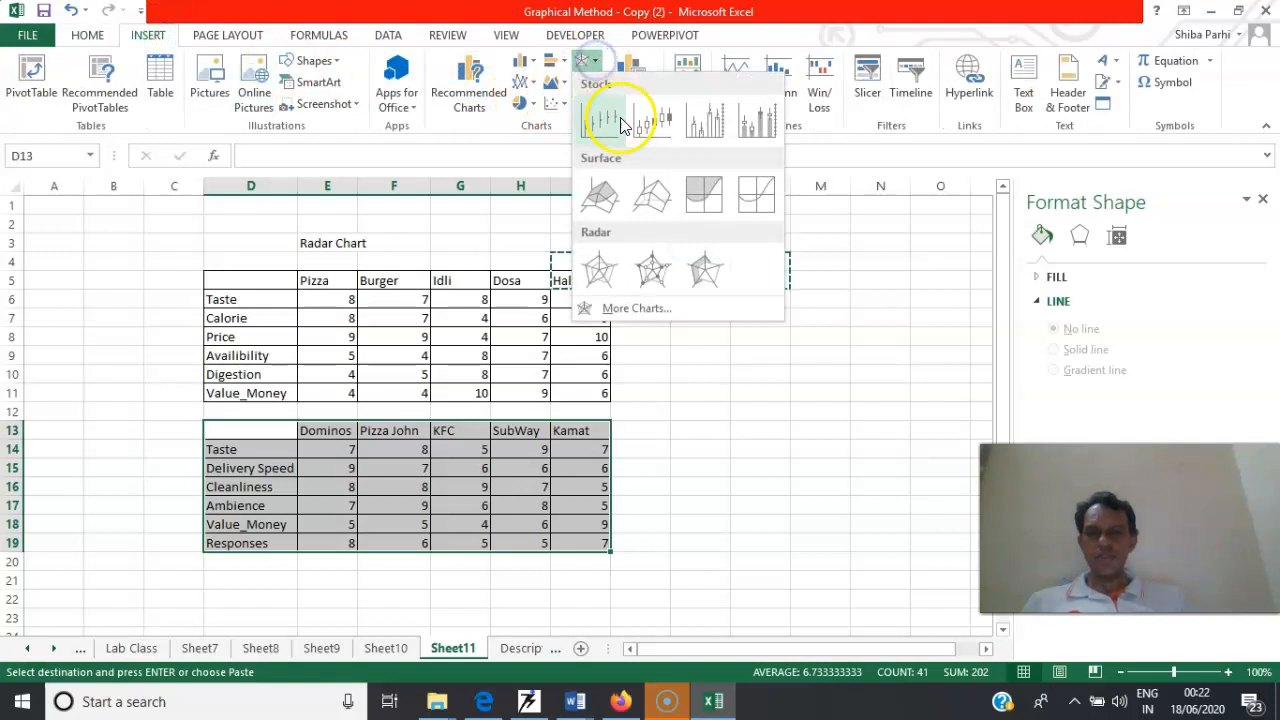
click(599, 280)
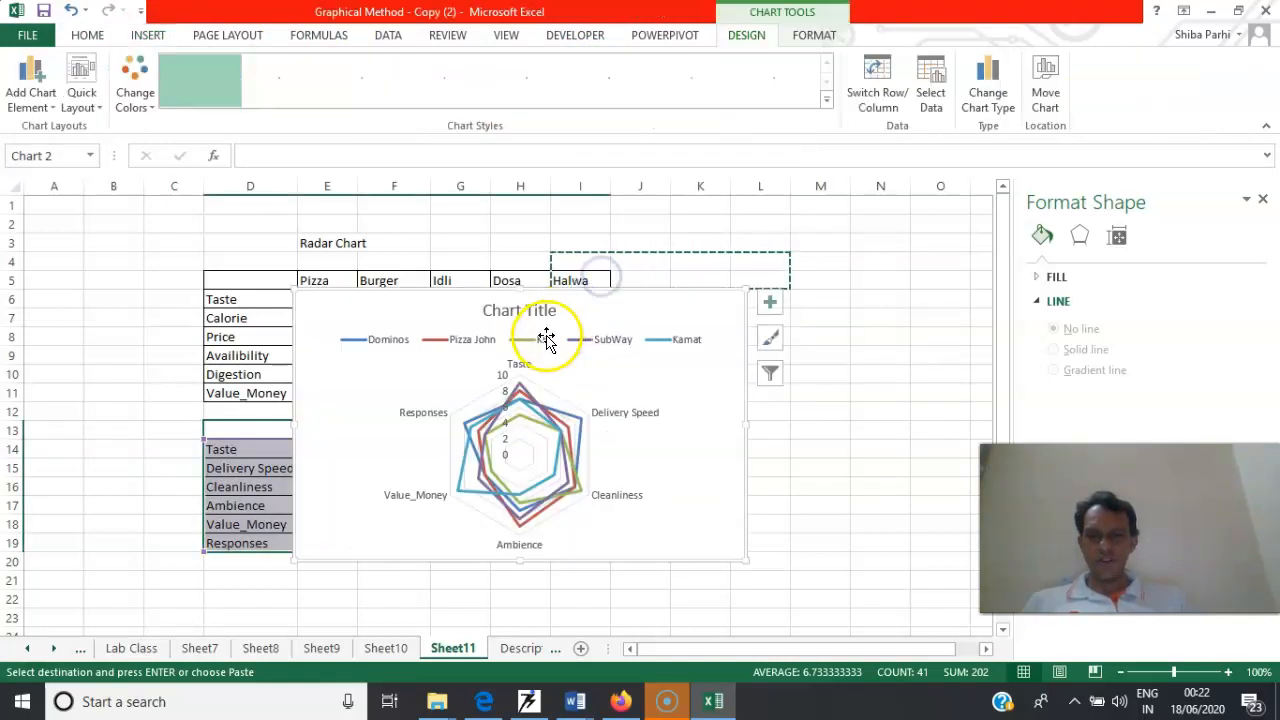
drag(531, 289, 803, 215)
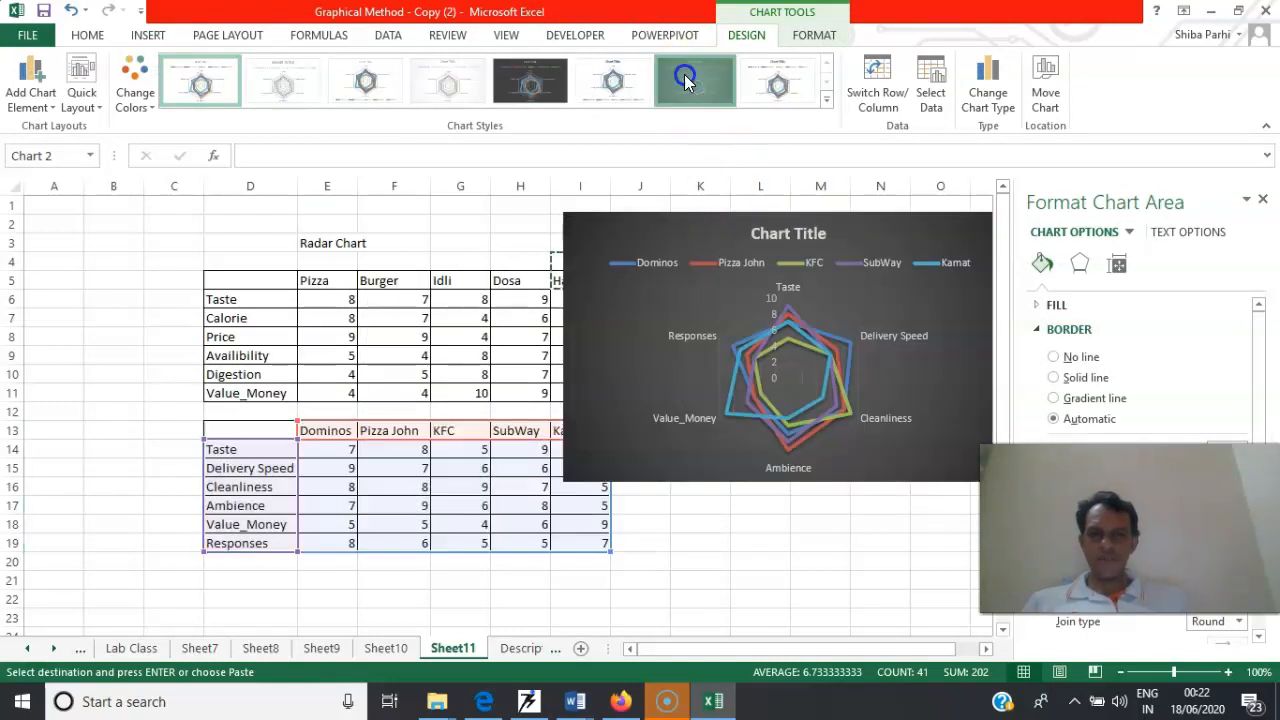
Apply the dark chart style to the restaurant radar chart and add data labels to its Dominos series
click(685, 82)
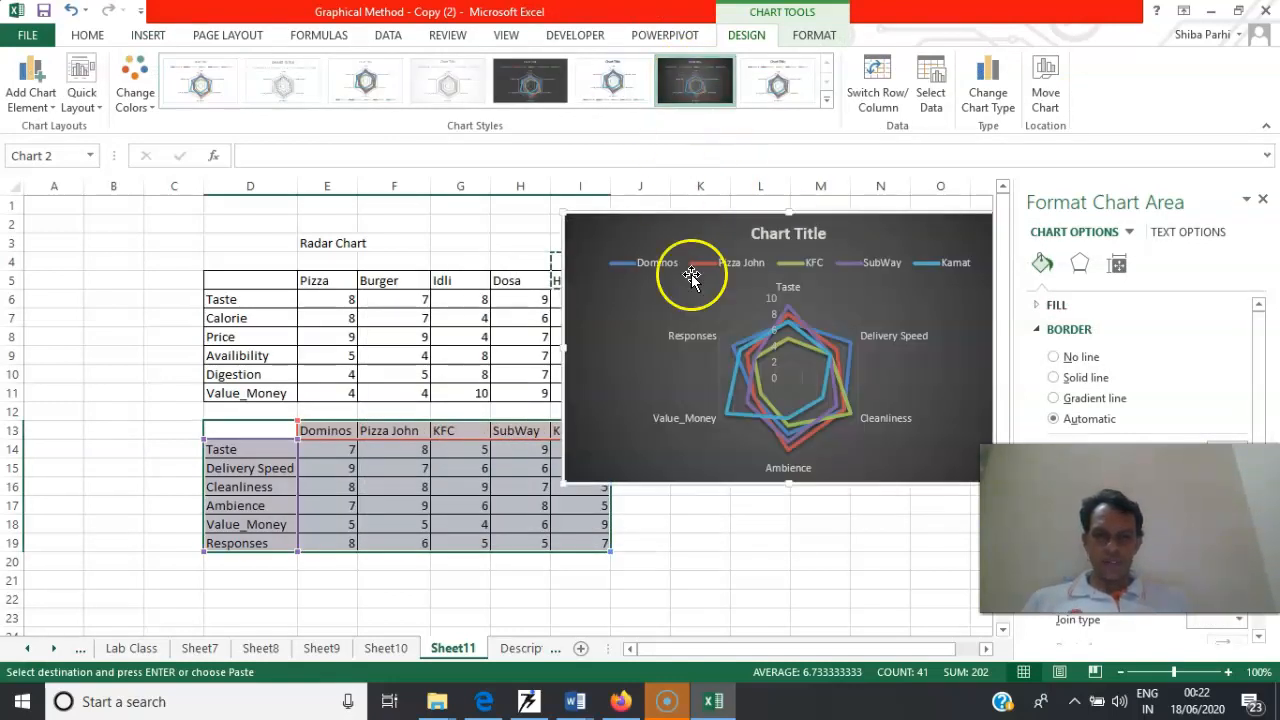
right_click(736, 345)
mouse_move(880, 470)
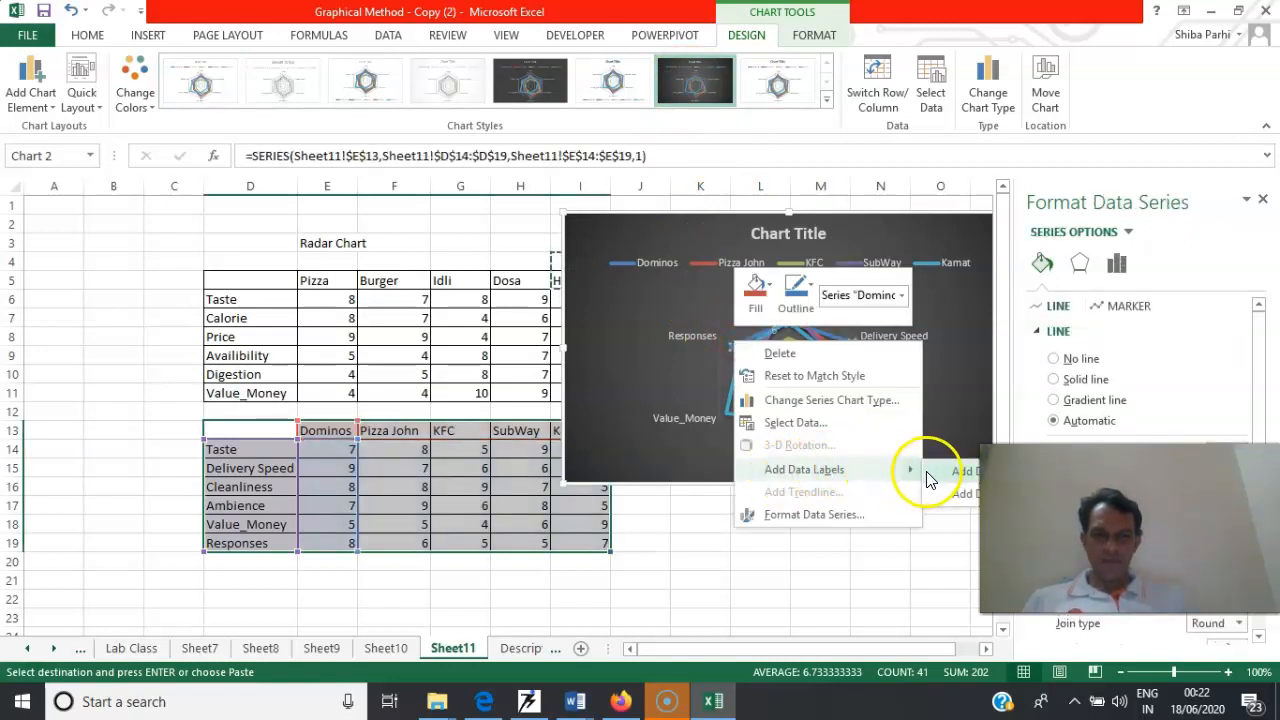
click(945, 473)
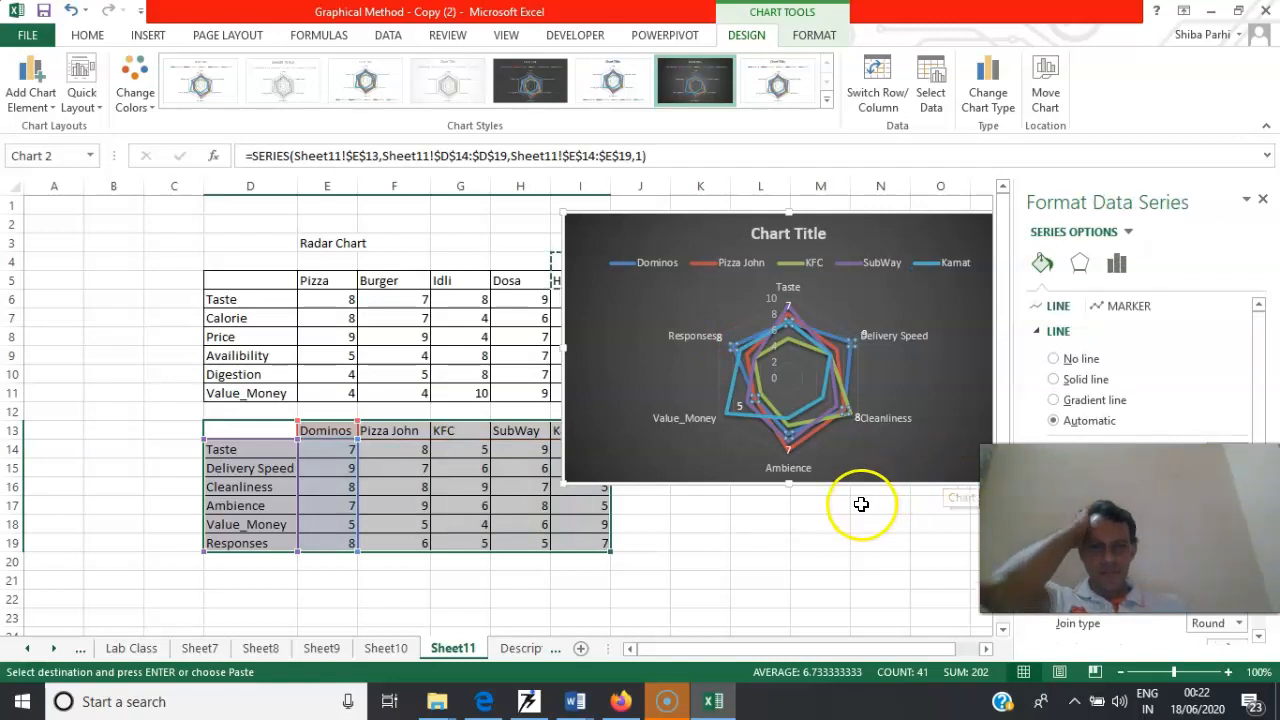
click(709, 488)
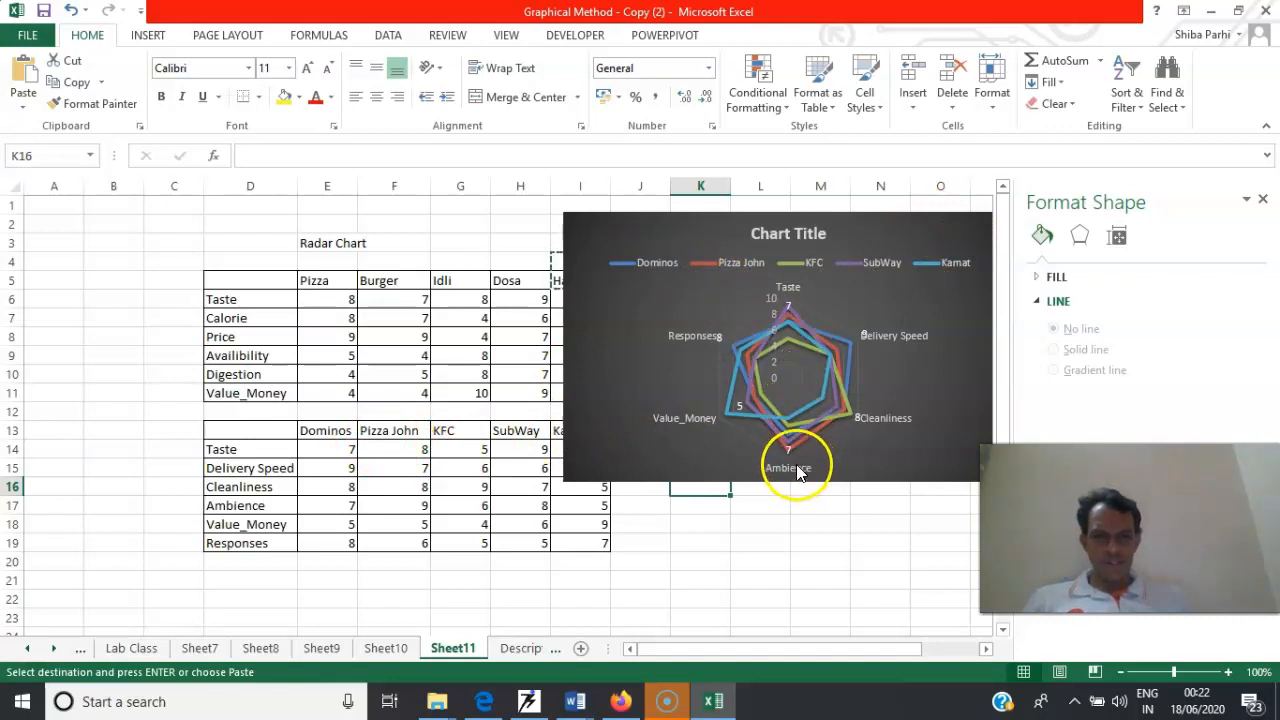
Examine the Dominos, Kamat and KFC series in the restaurant radar chart to compare their ratings across the categories
click(848, 343)
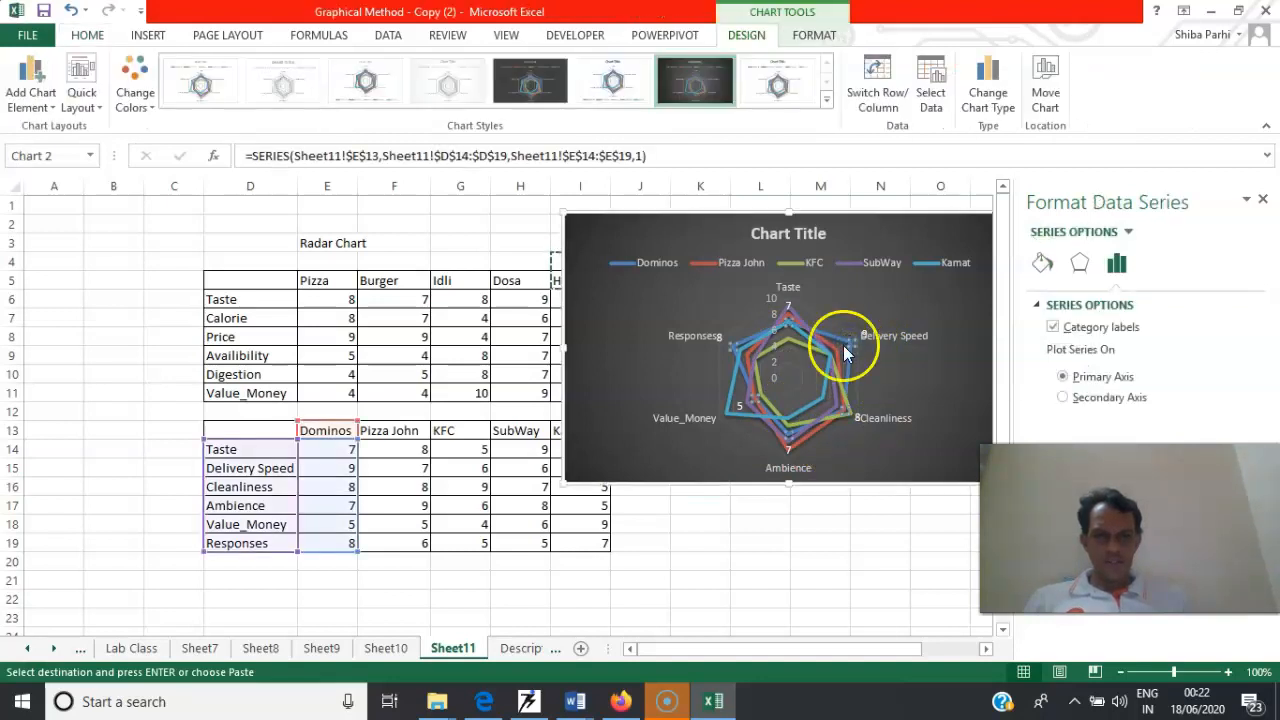
click(728, 408)
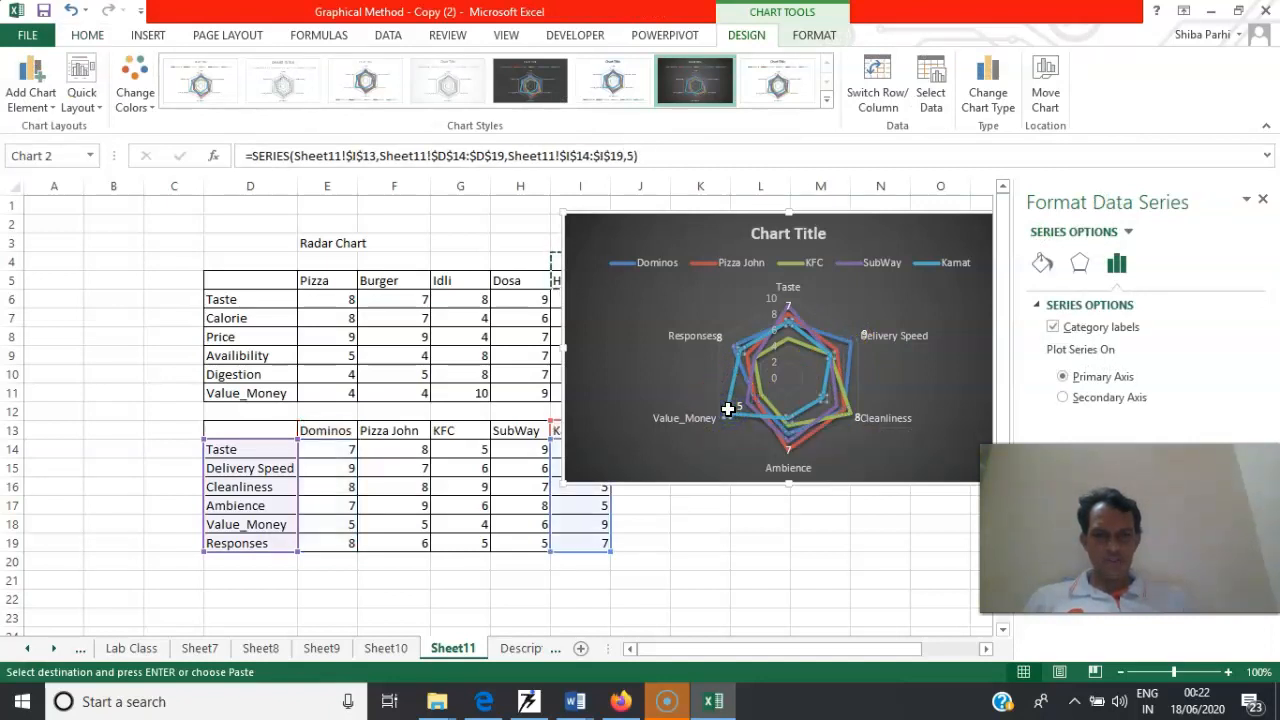
click(787, 336)
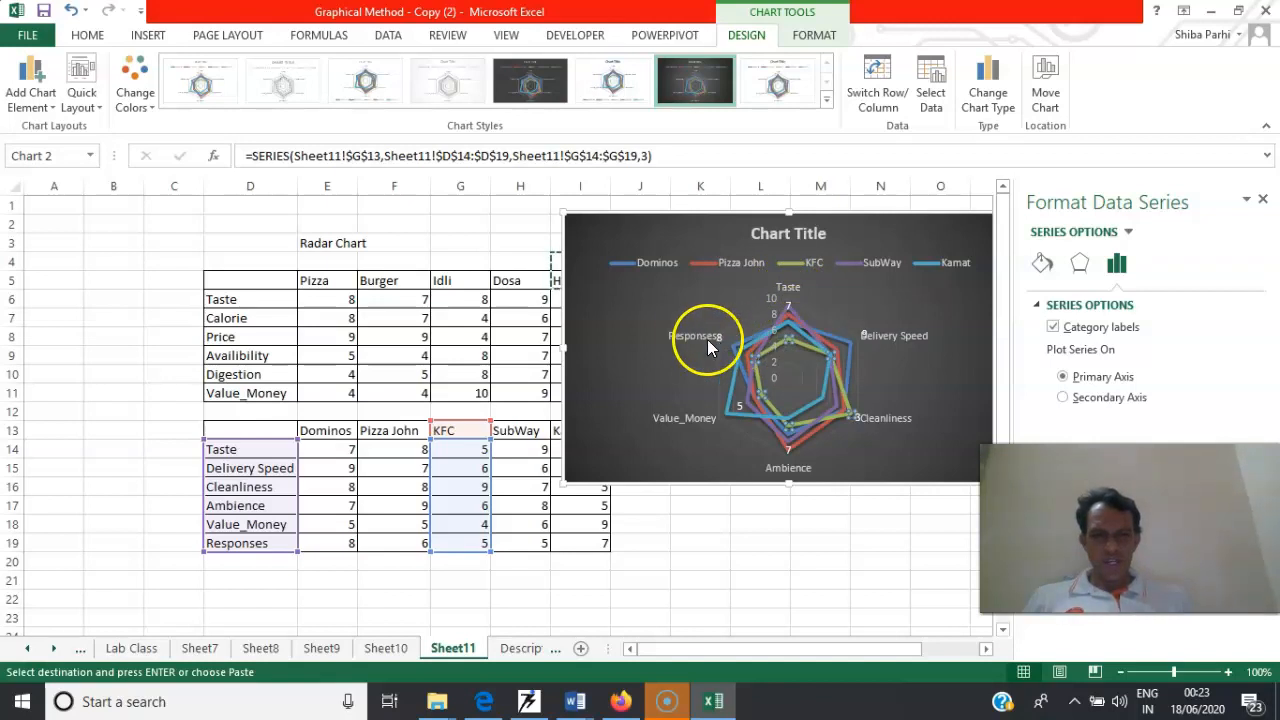
mouse_move(733, 354)
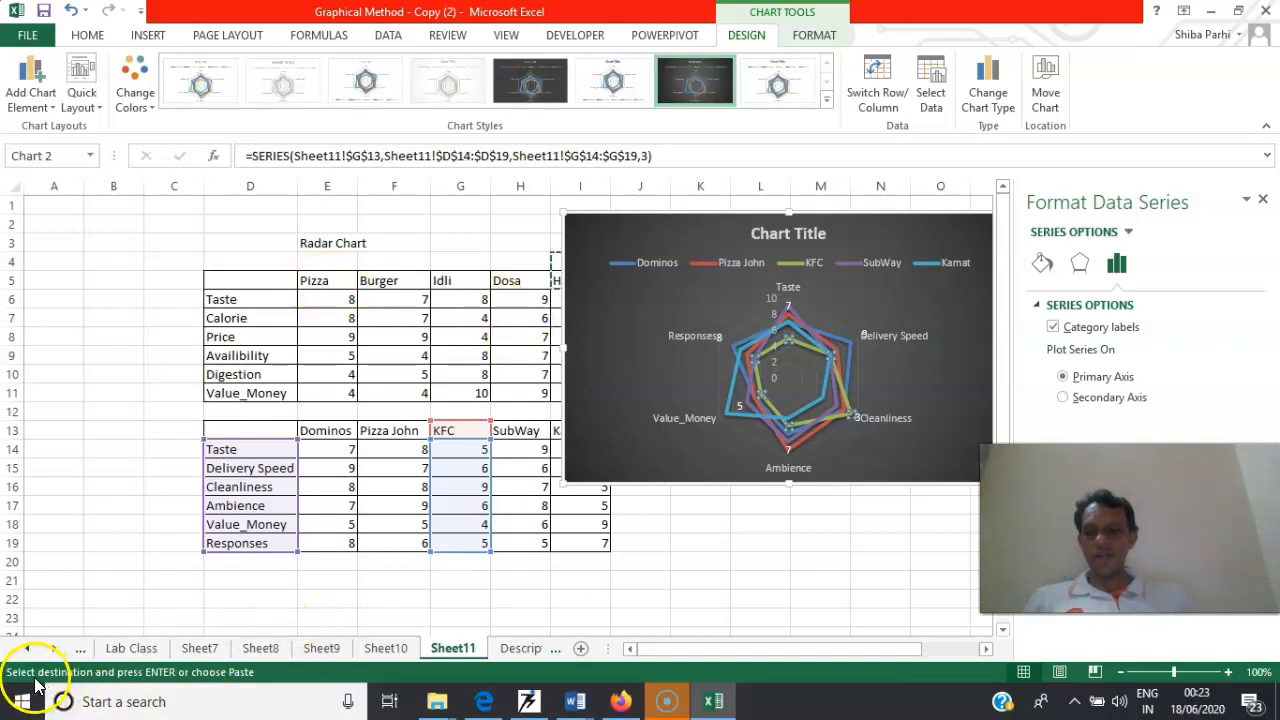
Review the line, pie, histogram and scatter charts on Sheet7 through Sheet10, and return to the radar chart on Sheet11
click(200, 648)
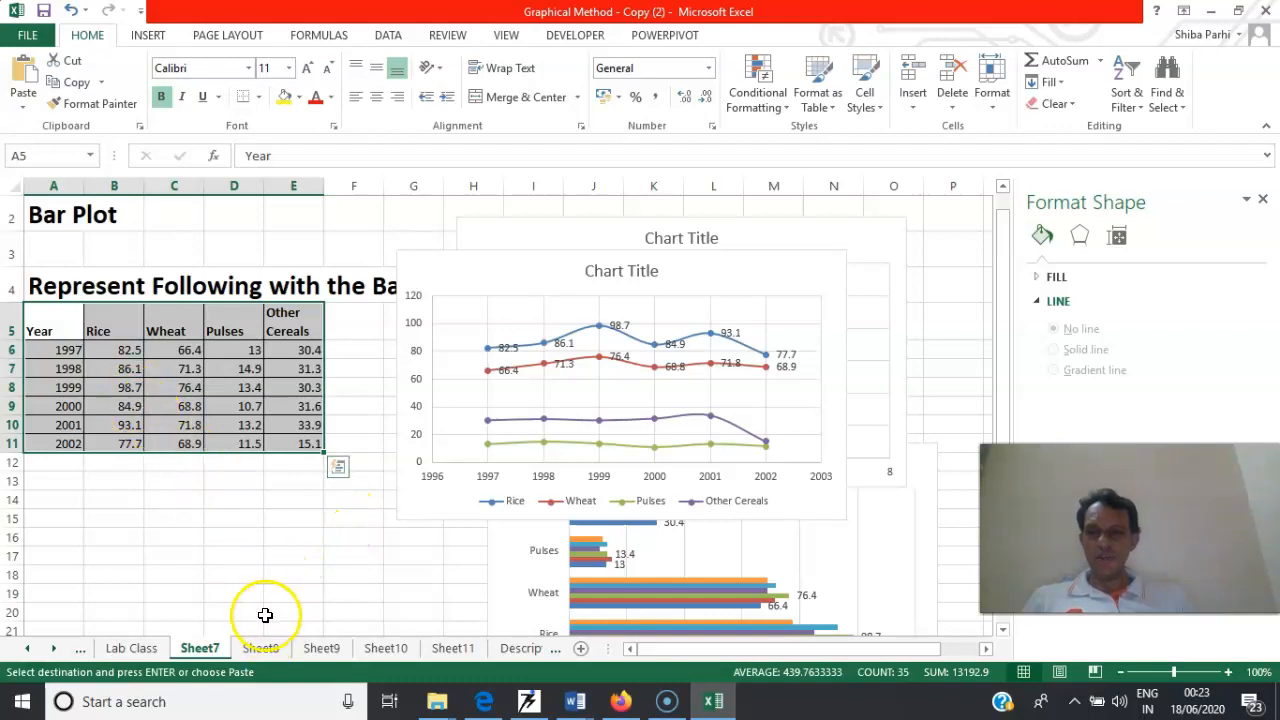
click(260, 648)
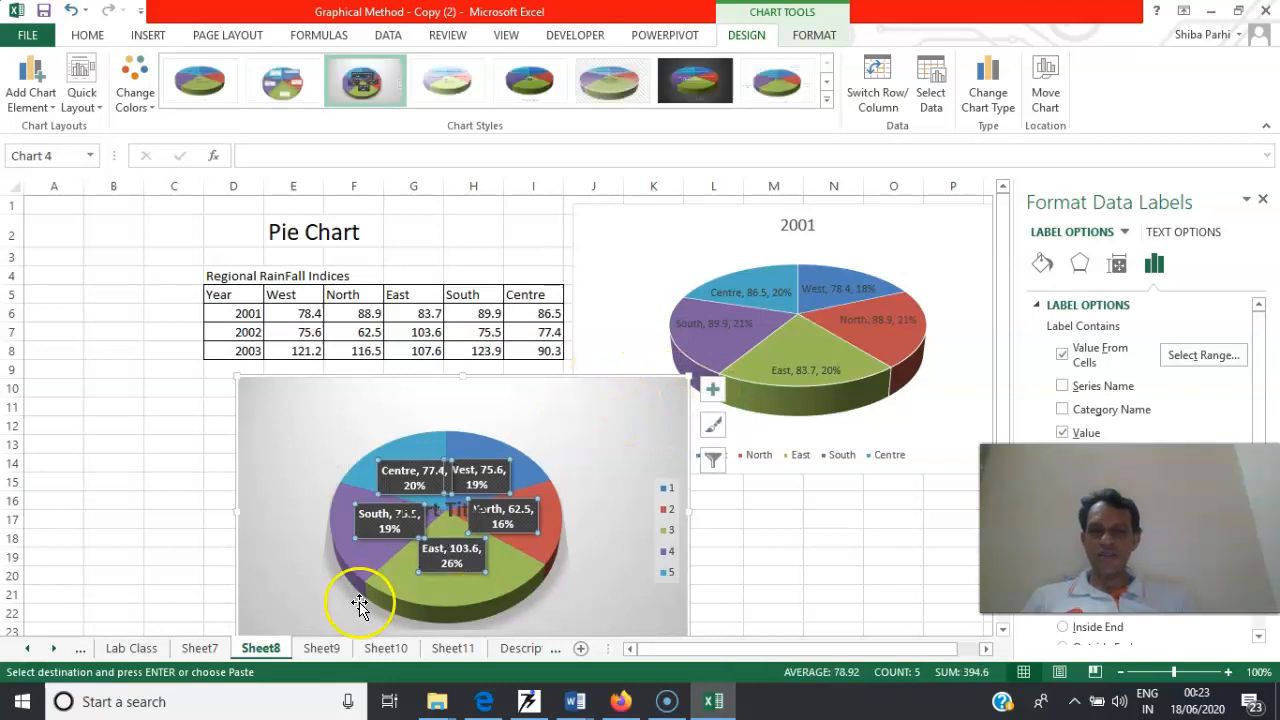
click(322, 648)
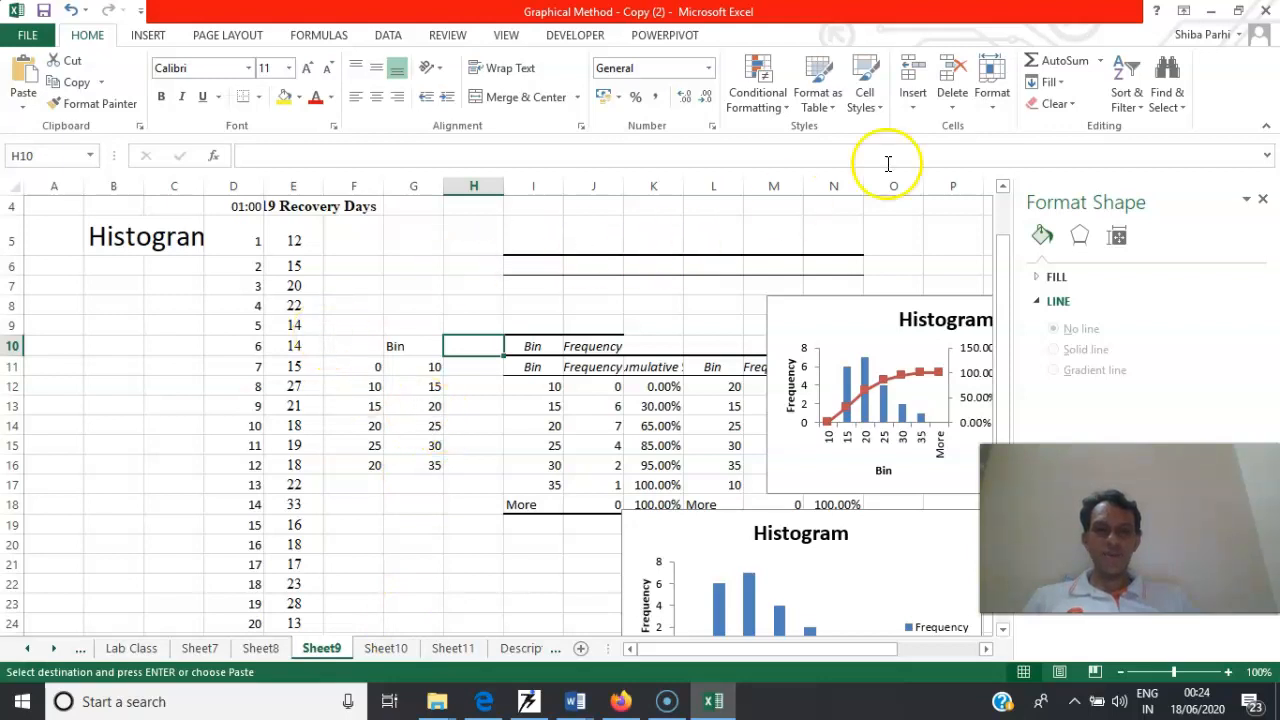
click(381, 648)
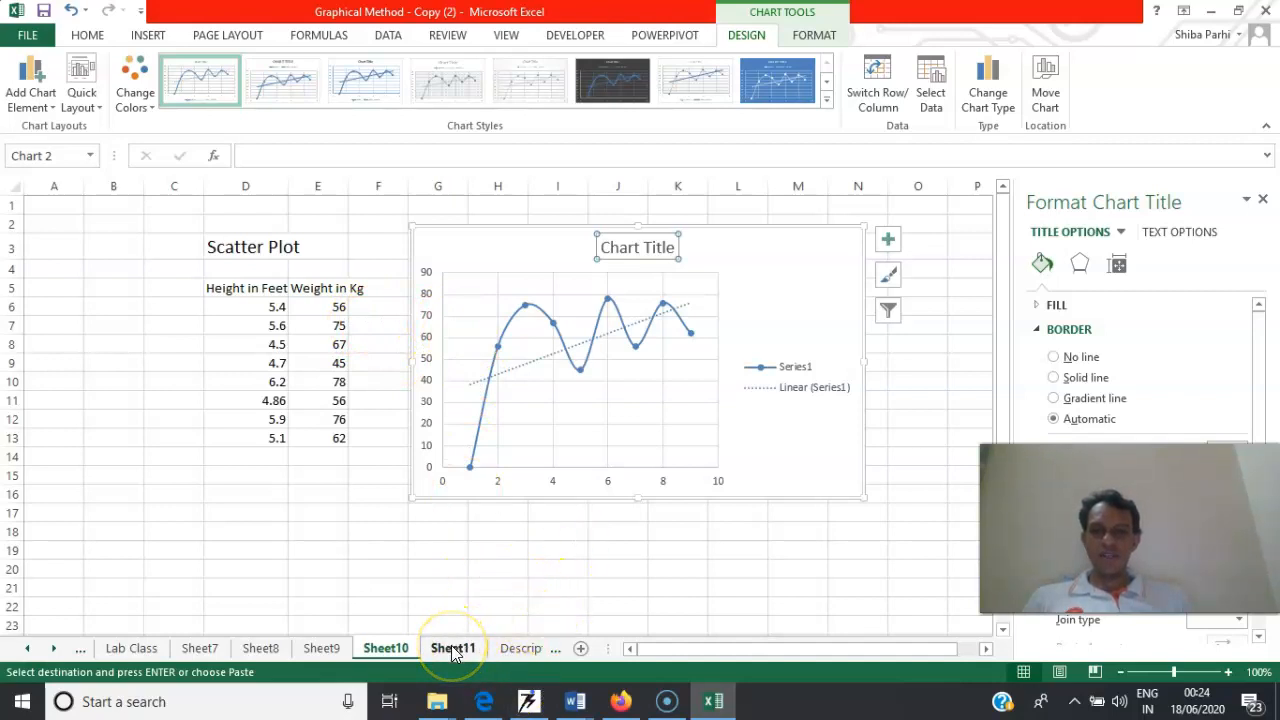
click(451, 648)
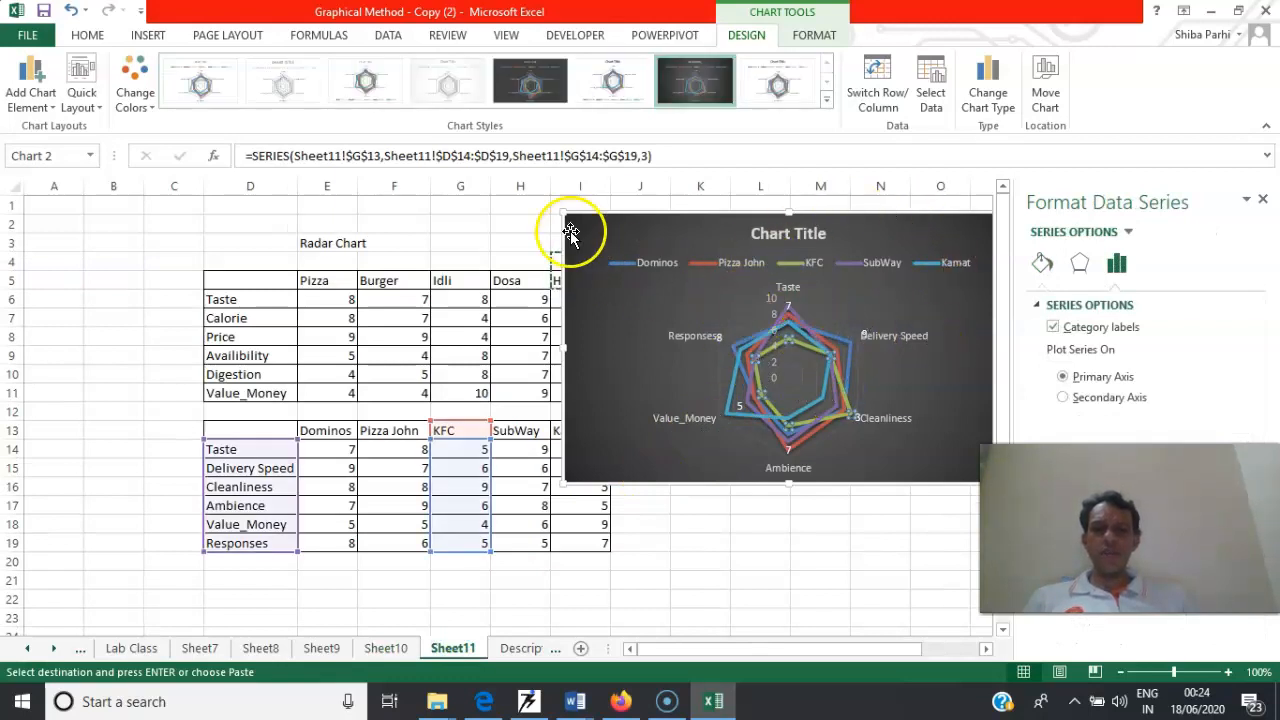
click(146, 36)
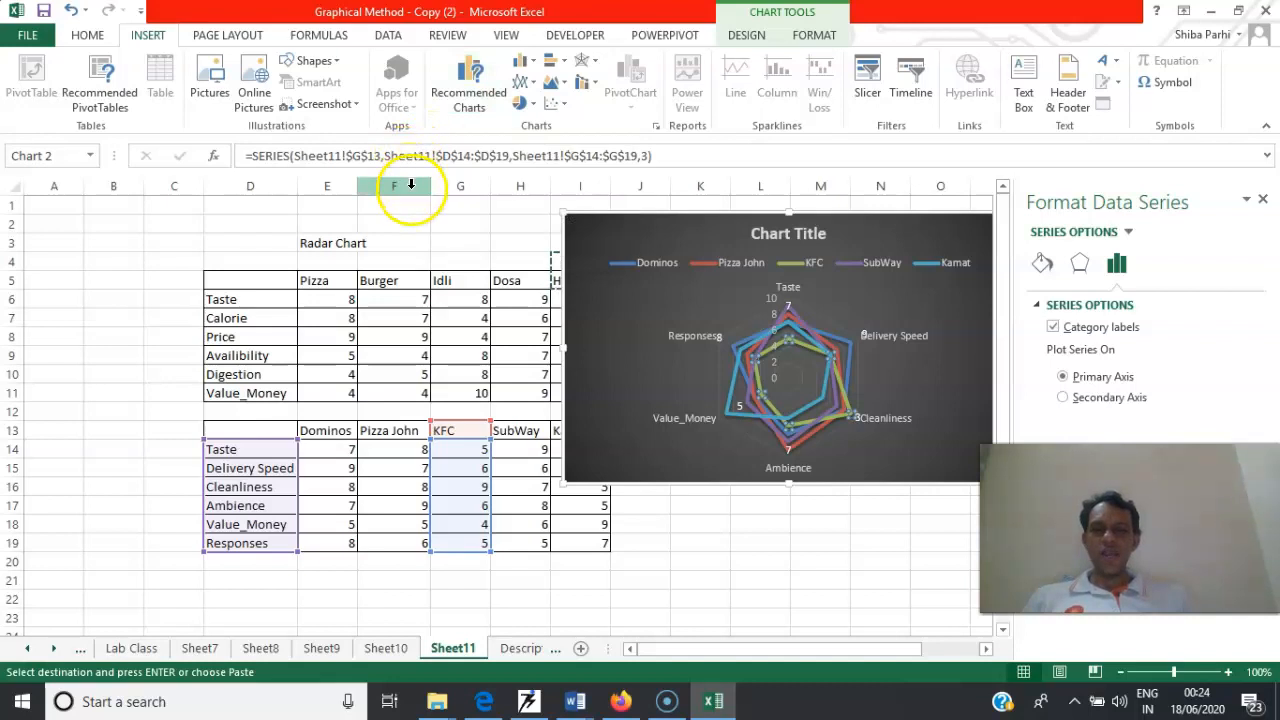
drag(398, 186, 430, 243)
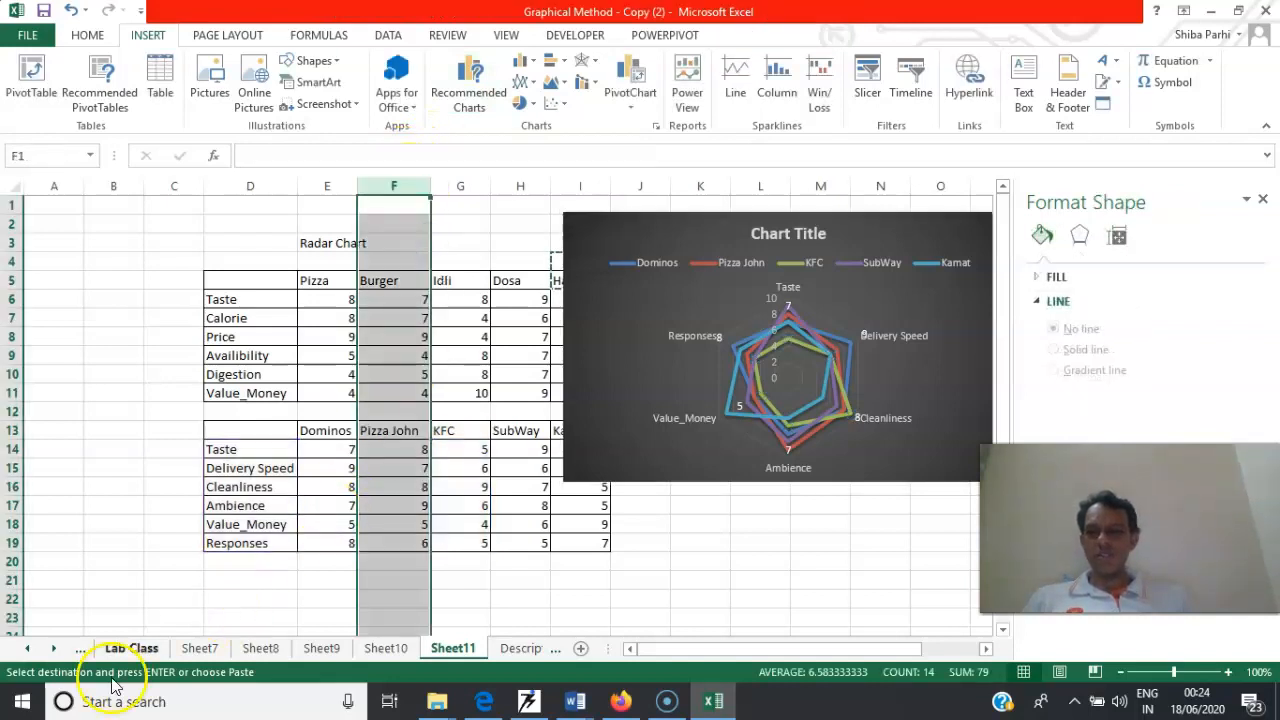